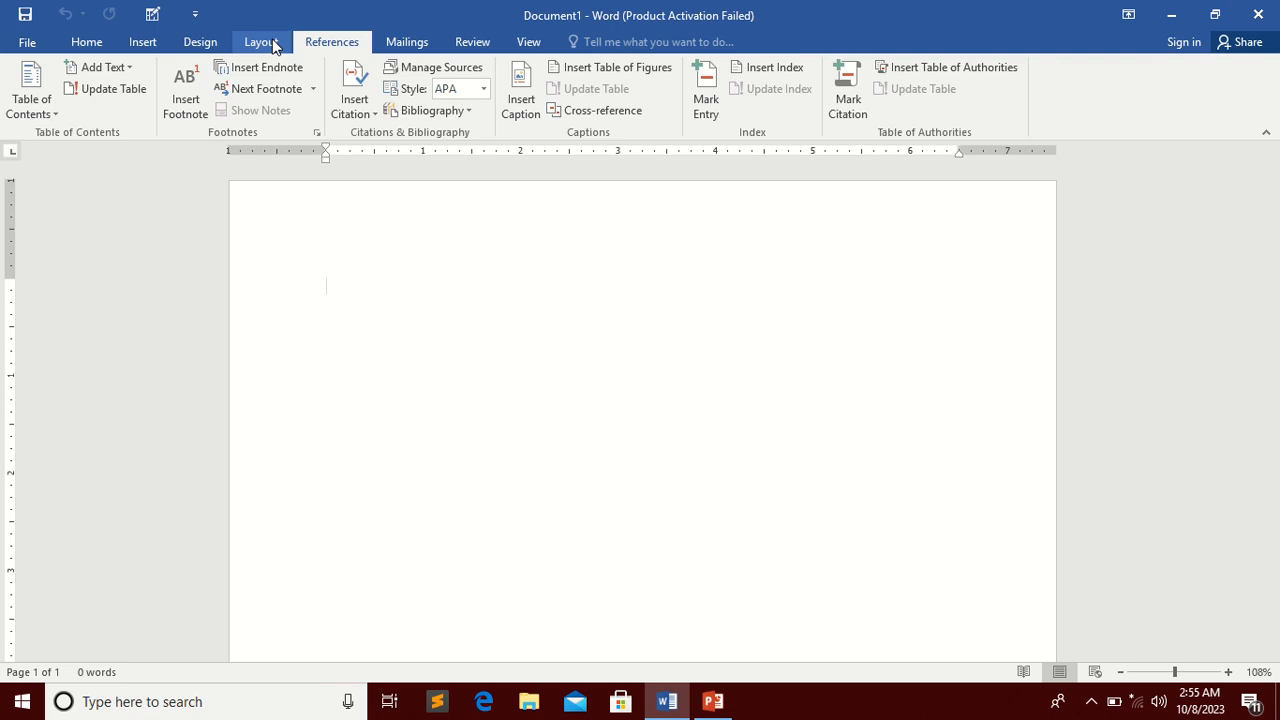
{"action": "left_click", "coordinate": [262, 42]}
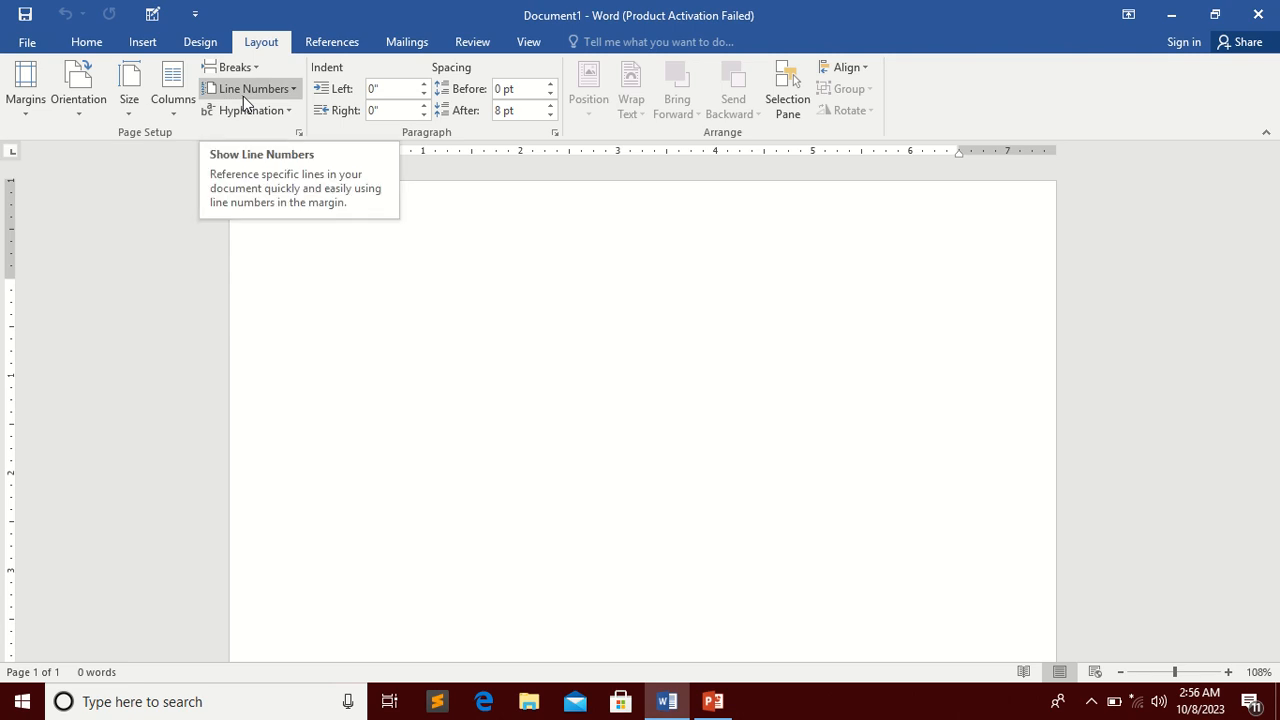
{"action": "left_click", "coordinate": [330, 45]}
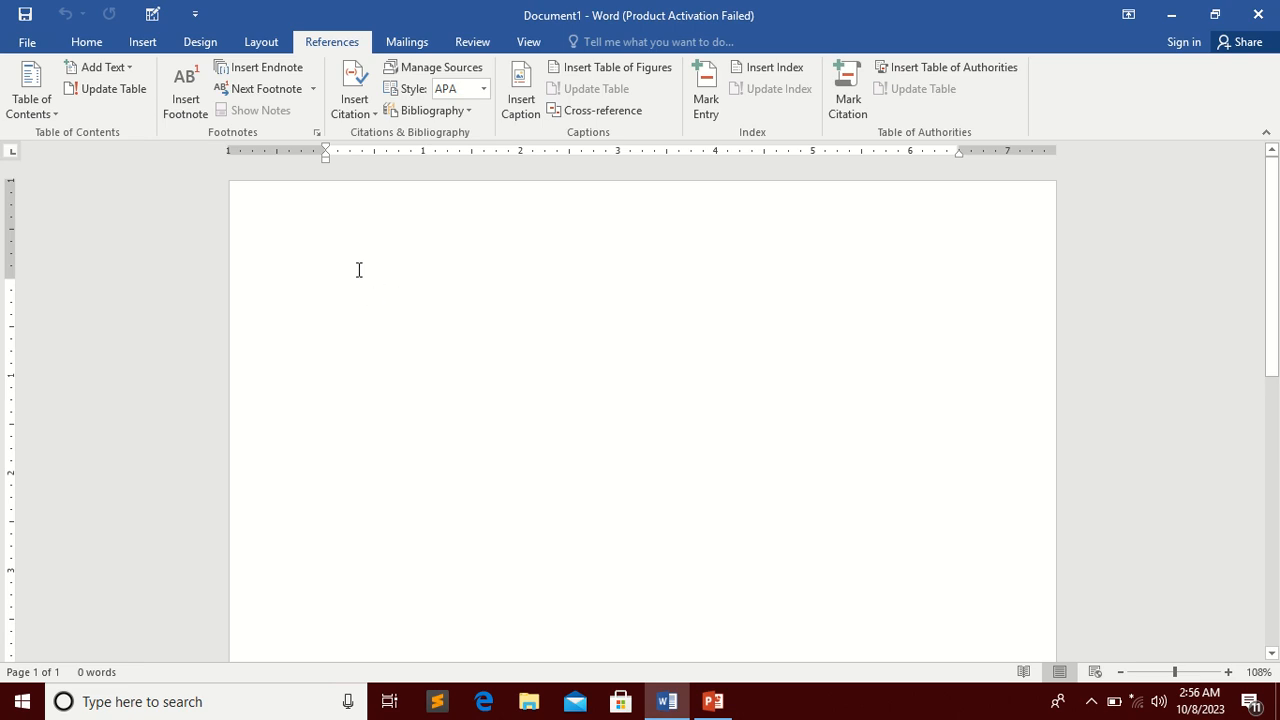
- Start a second page and enter "Chapter no 1" with "Topic1" on the line below it
{"action": "key", "text": "ctrl+Return"}
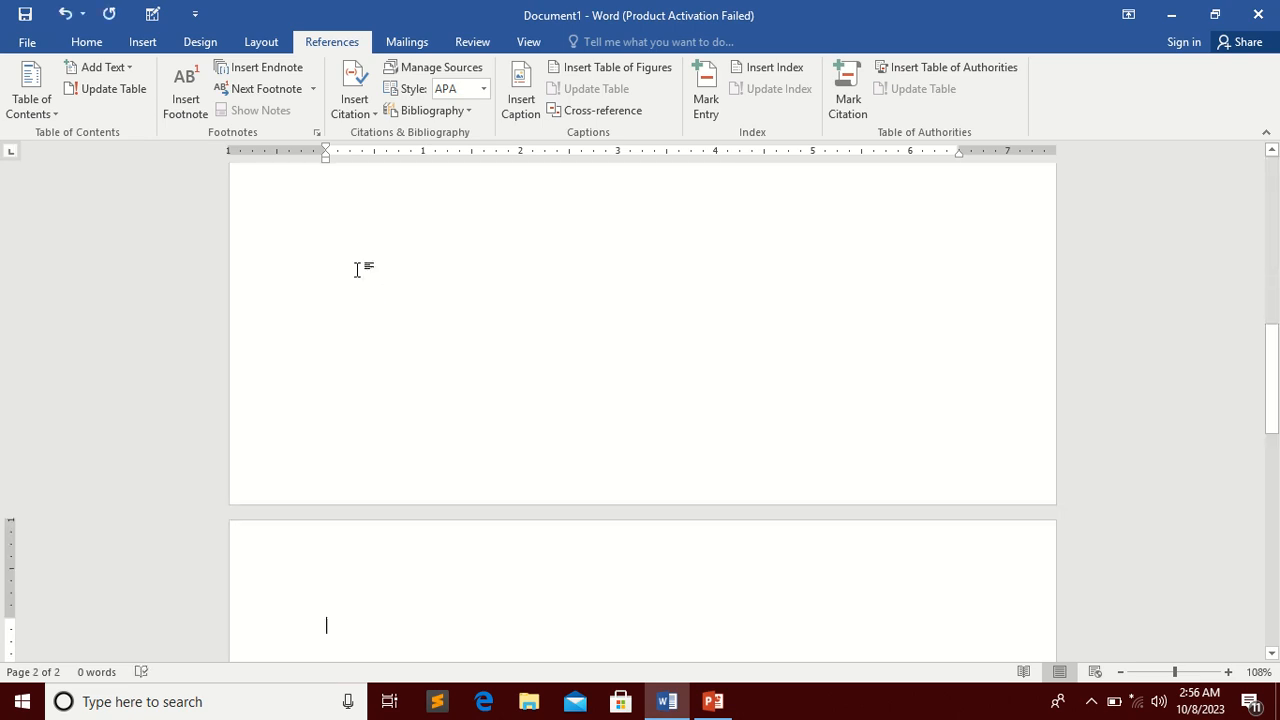
{"action": "type", "text": "chapter"}
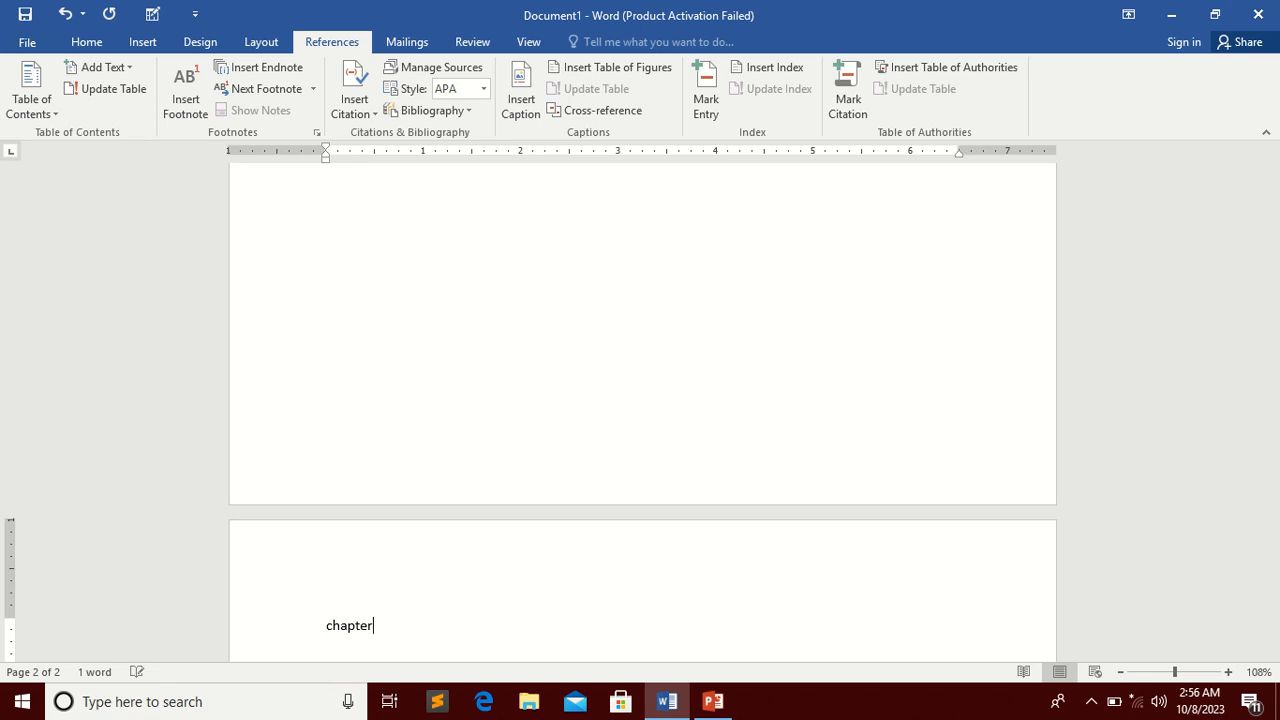
{"action": "type", "text": " no 1"}
{"action": "type", "text": "opi"}
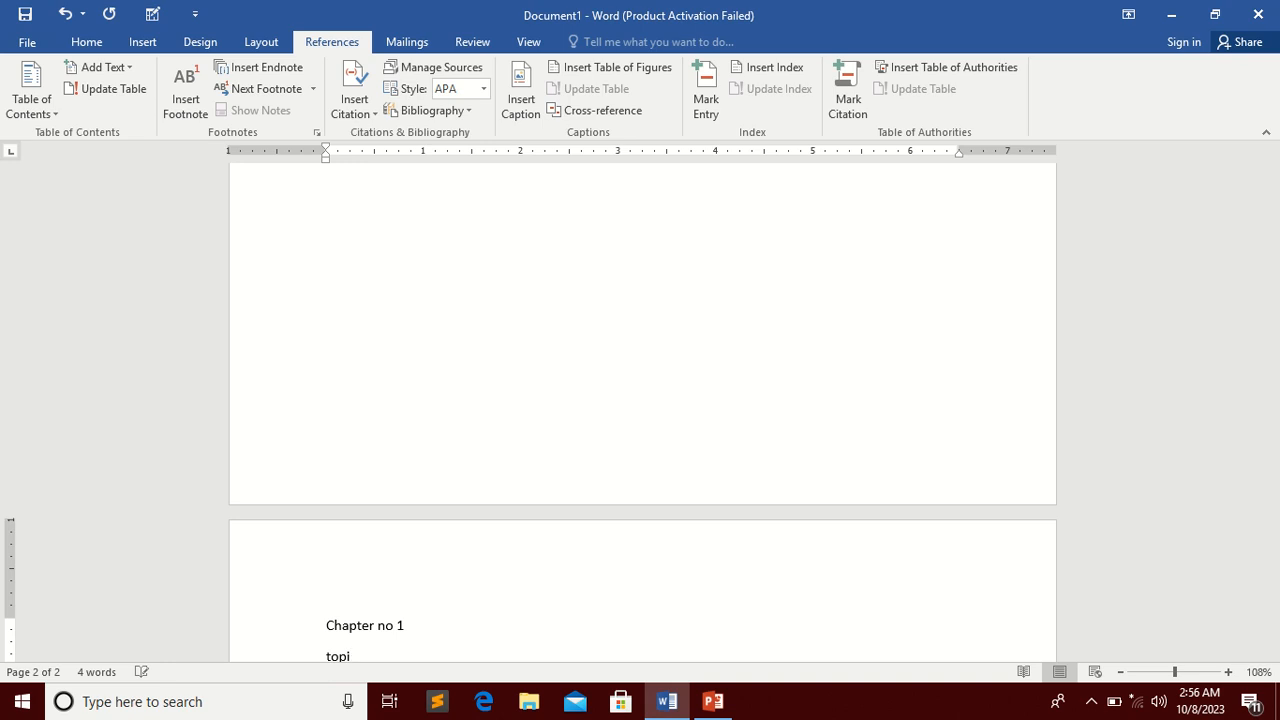
{"action": "type", "text": "c1"}
- Start a third page and enter "Chapter no 2" with "Topic 2" on the line below it
{"action": "key", "text": "ctrl+Return"}
{"action": "type", "text": "chp"}
{"action": "key", "text": "BackSpace"}
{"action": "type", "text": "at"}
{"action": "type", "text": "pter no"}
{"action": "type", "text": " 2"}
{"action": "type", "text": "topi"}
{"action": "type", "text": "c 2"}
- Mark the "Chapter no 1" line as Level 1 text for the table of contents
{"action": "scroll", "coordinate": [500, 486], "scroll_direction": "down", "scroll_amount": 5}
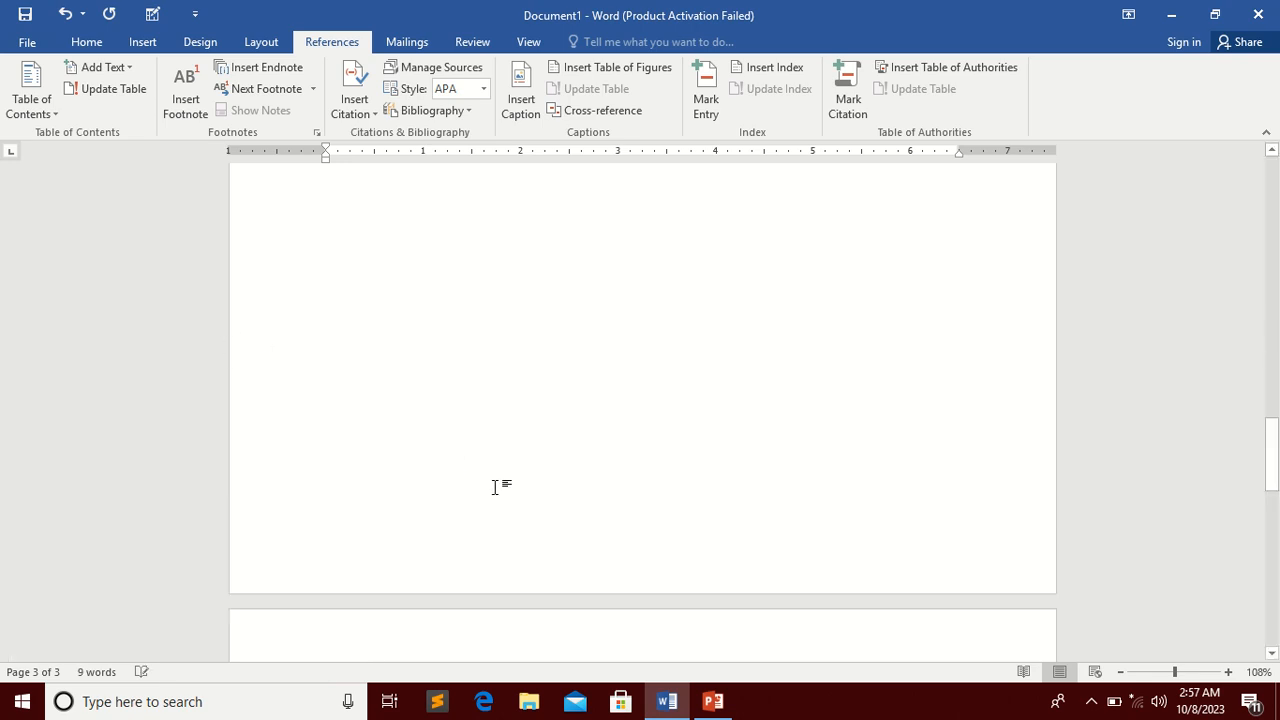
{"action": "scroll", "coordinate": [504, 456], "scroll_direction": "up", "scroll_amount": 10}
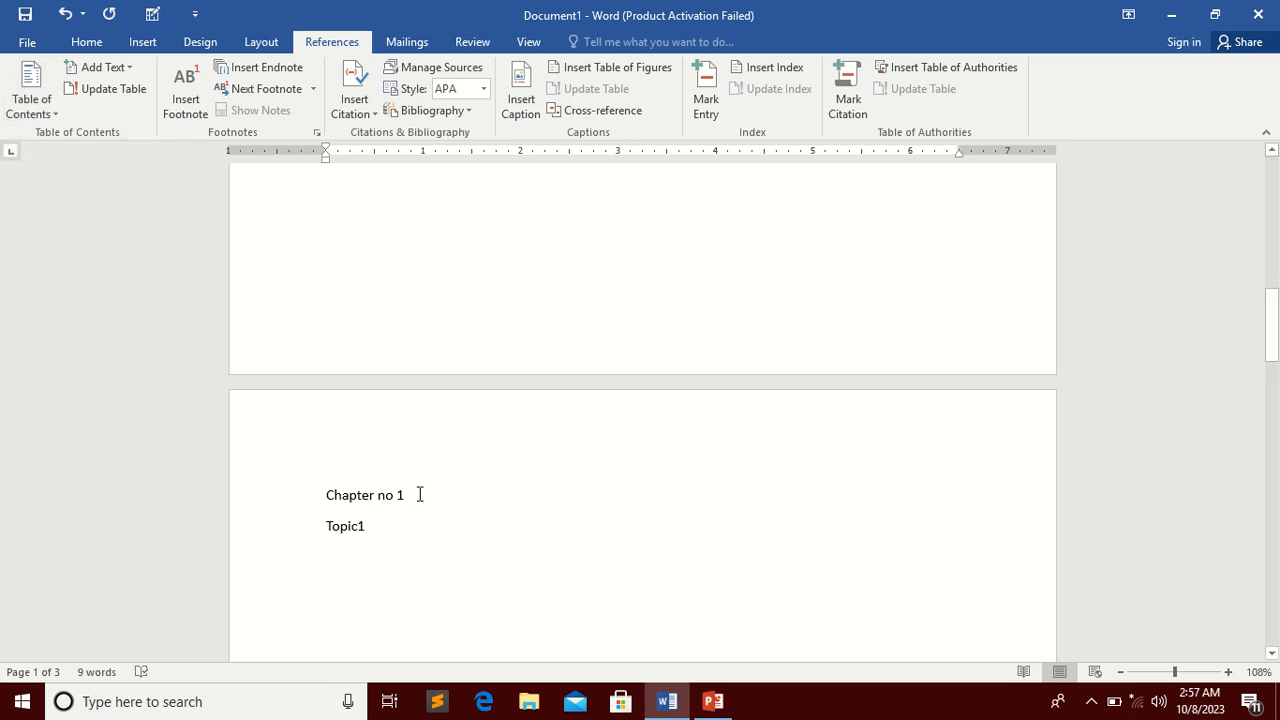
{"action": "left_click_drag", "start_coordinate": [420, 494], "coordinate": [312, 494]}
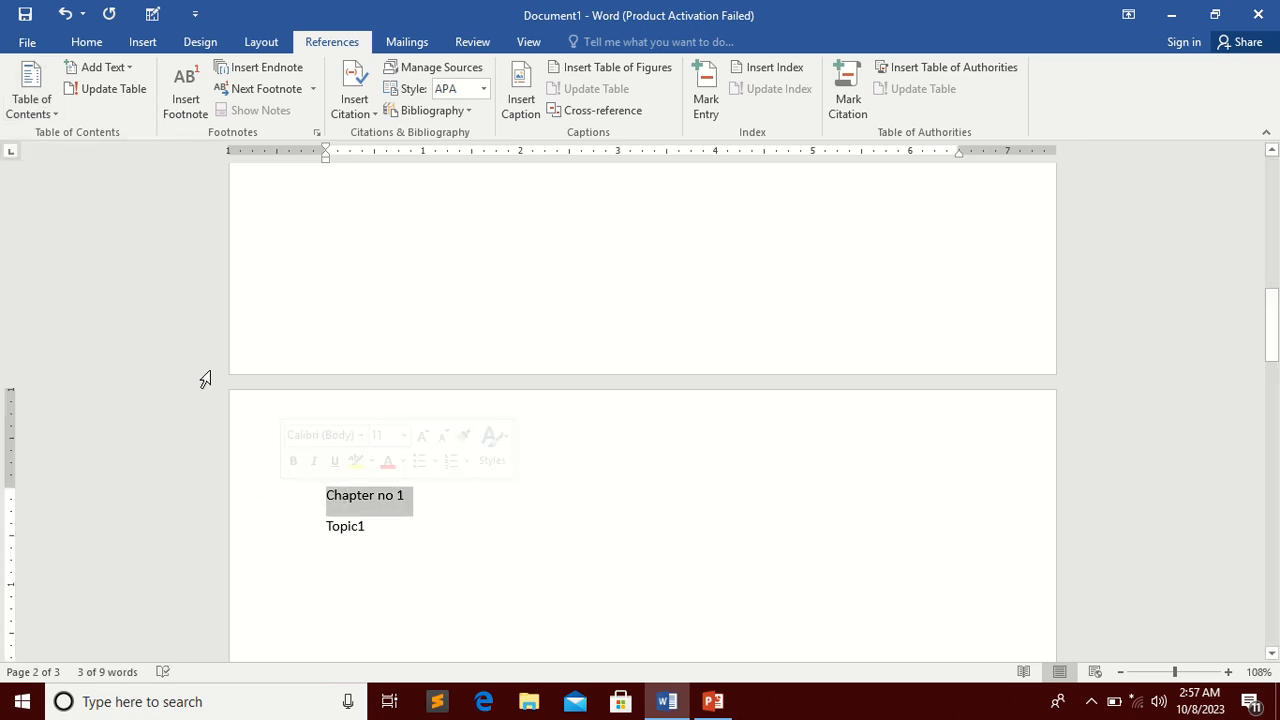
{"action": "left_click", "coordinate": [86, 45]}
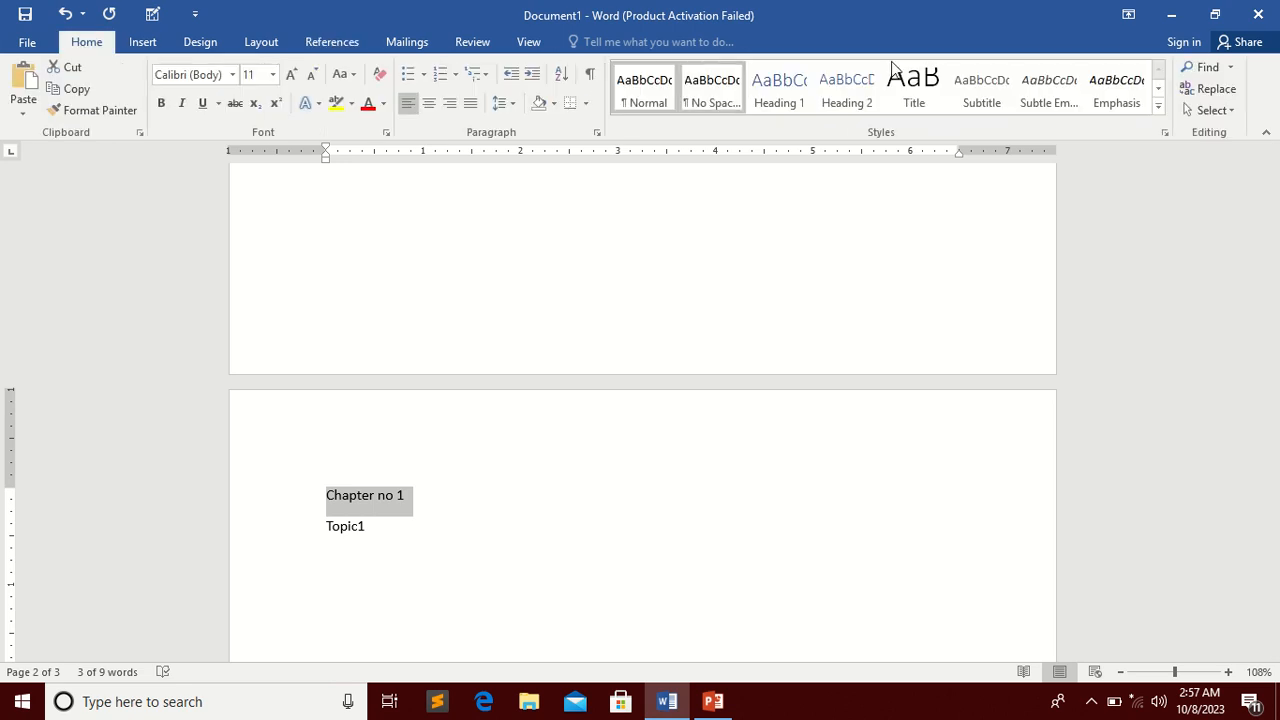
{"action": "left_click", "coordinate": [335, 45]}
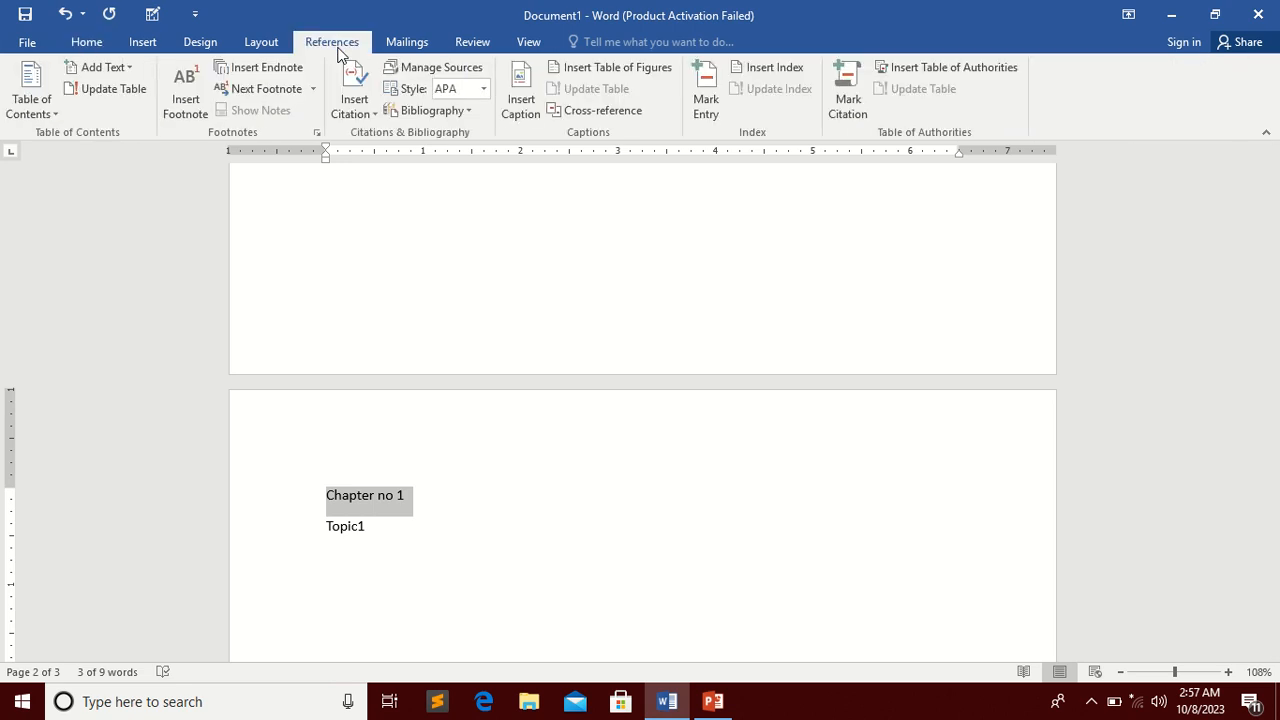
{"action": "left_click", "coordinate": [119, 72]}
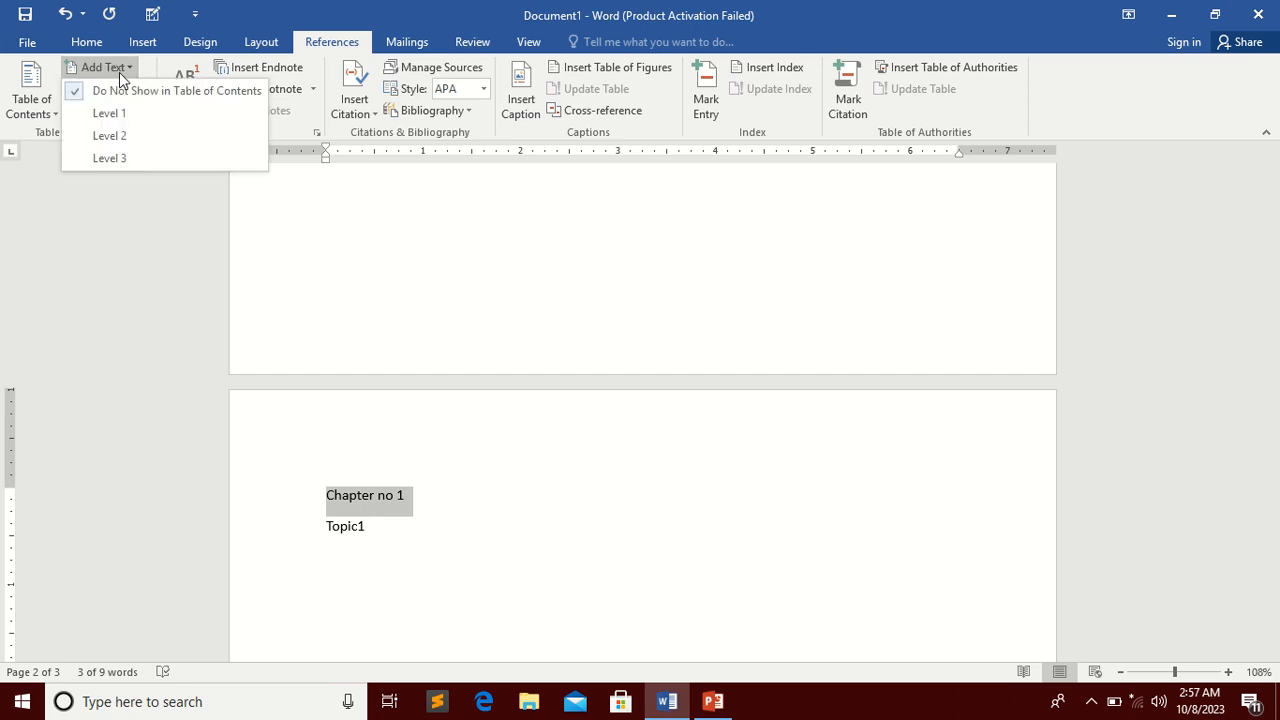
{"action": "left_click", "coordinate": [119, 115]}
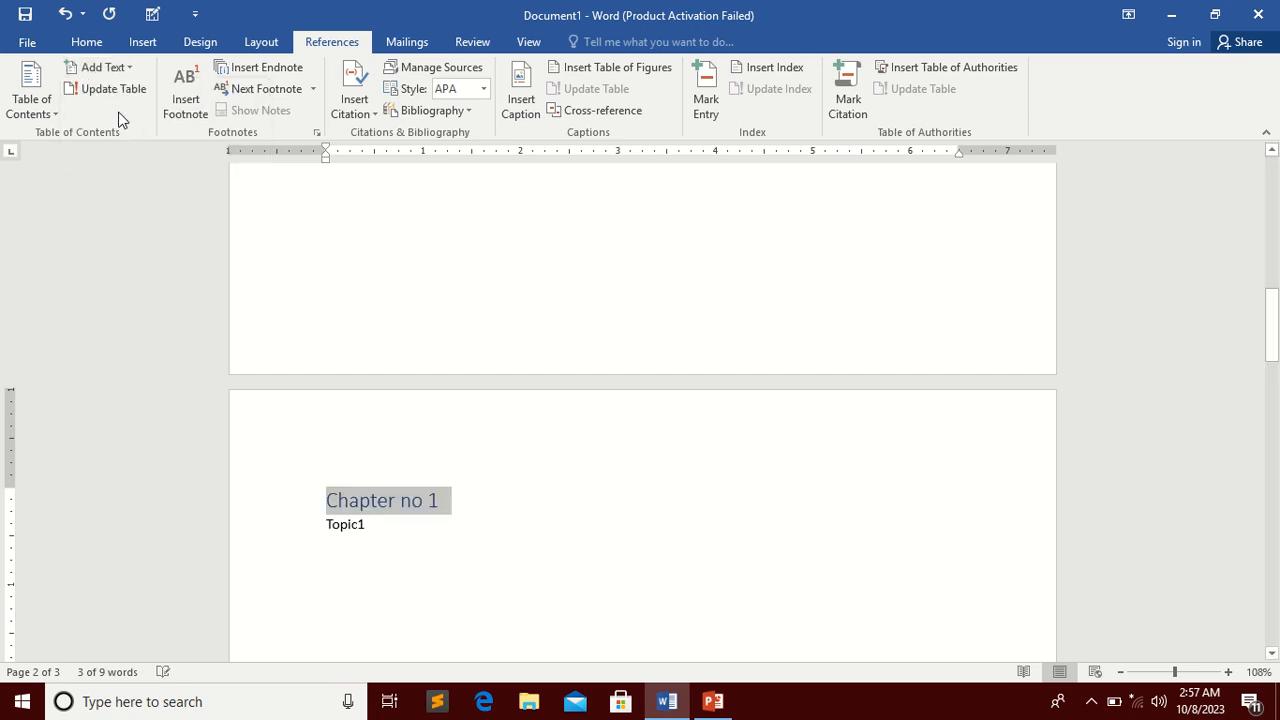
- Mark the "Topic1" line as Level 2 text for the table of contents
{"action": "left_click", "coordinate": [378, 522]}
{"action": "left_click", "coordinate": [300, 519]}
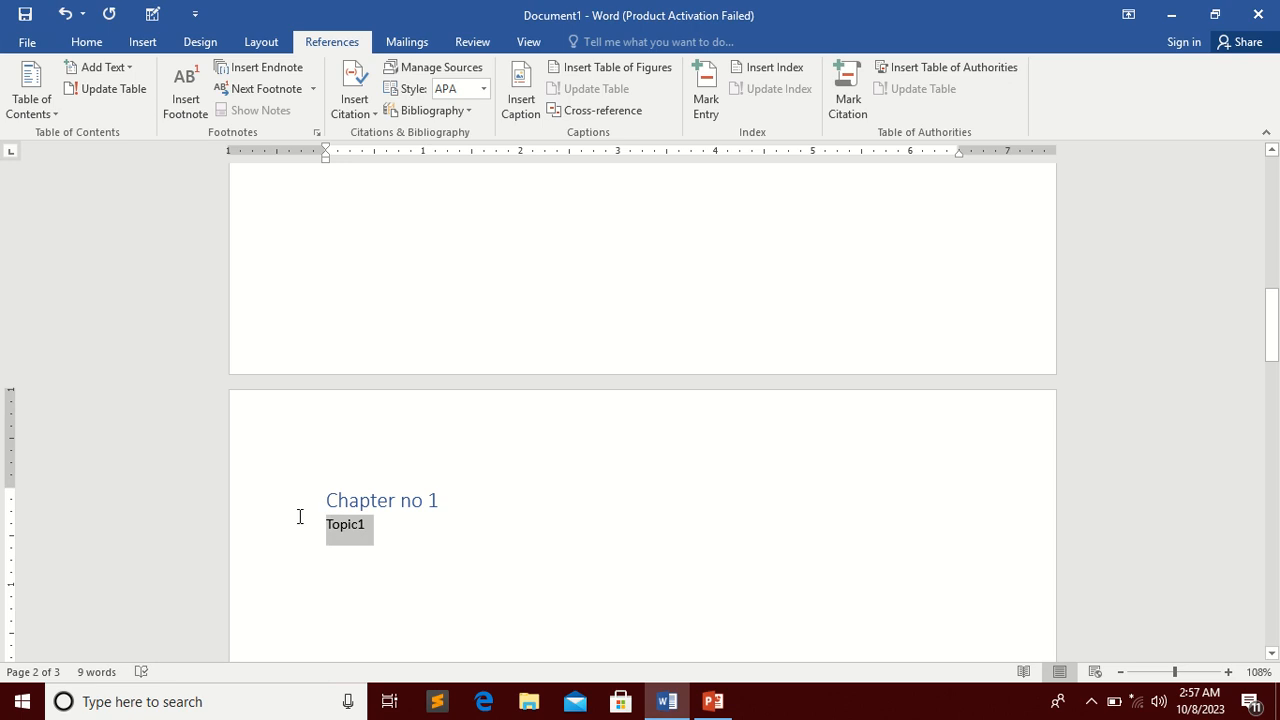
{"action": "left_click", "coordinate": [117, 70]}
{"action": "left_click", "coordinate": [109, 135]}
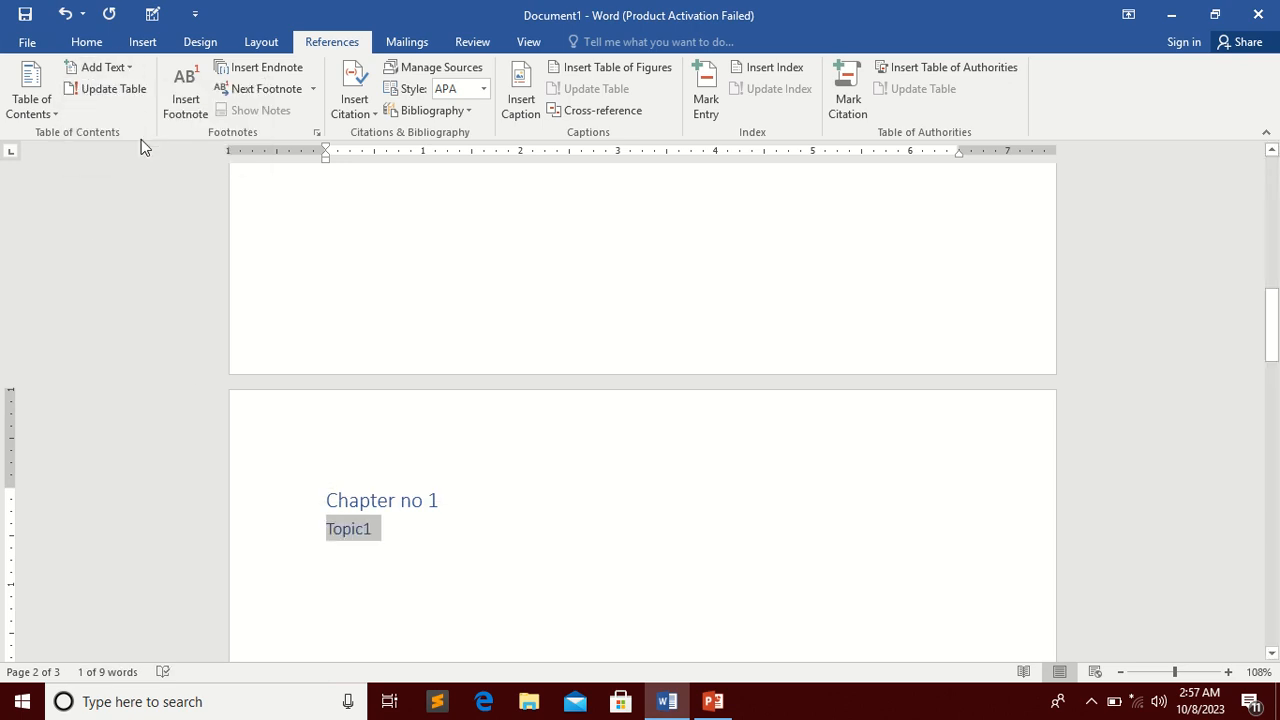
- Mark the "Chapter no 2" line on the third page as Level 1 text for the table of contents
{"action": "scroll", "coordinate": [508, 383], "scroll_direction": "down", "scroll_amount": 5}
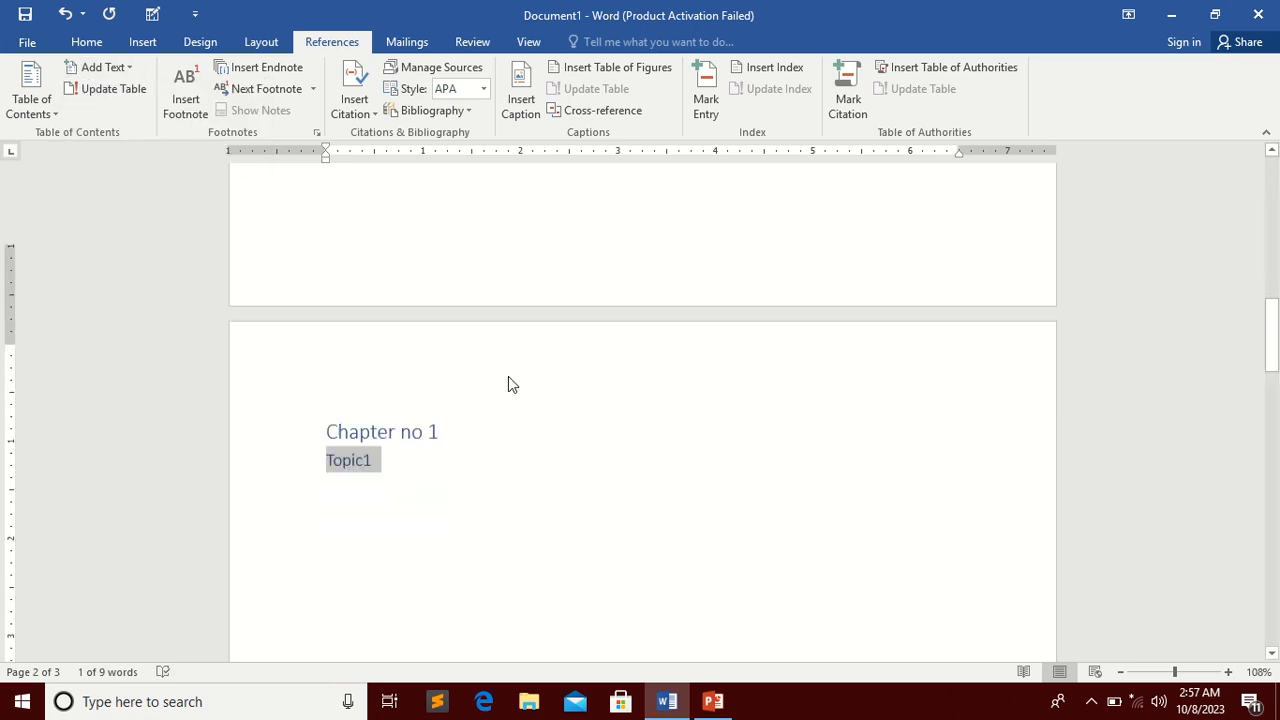
{"action": "scroll", "coordinate": [515, 338], "scroll_direction": "down", "scroll_amount": 12}
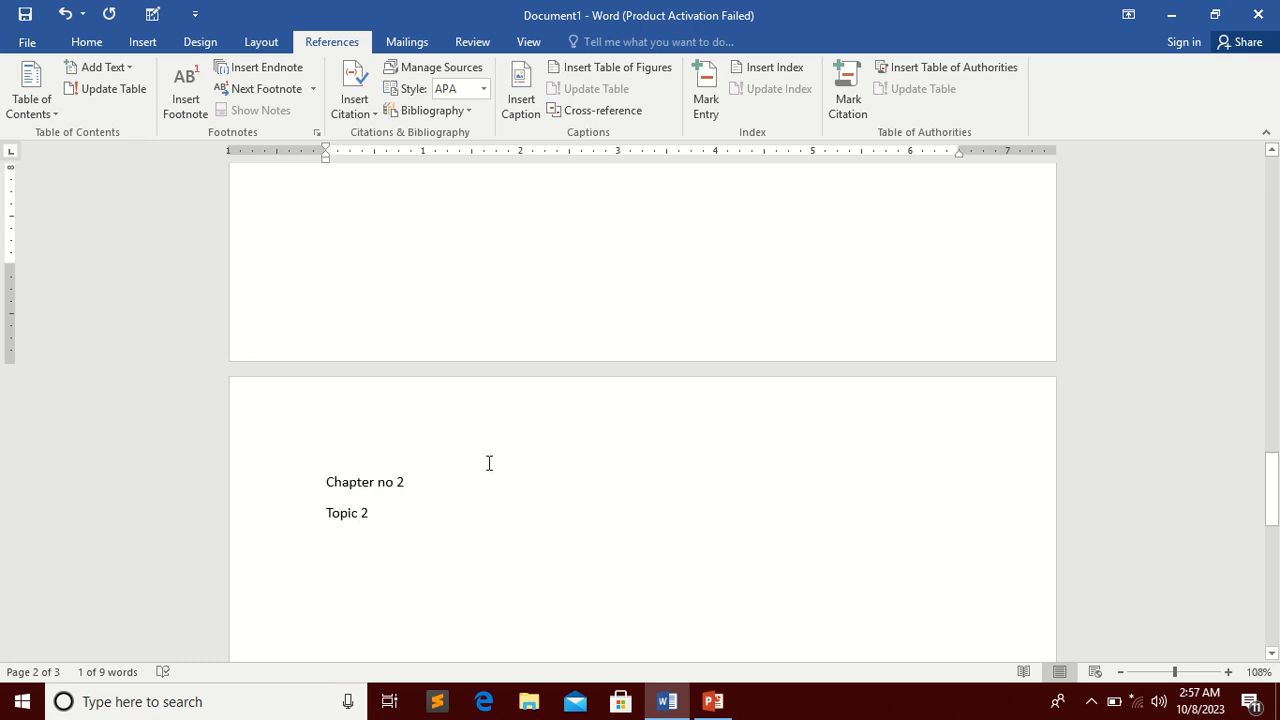
{"action": "triple_click", "coordinate": [382, 486]}
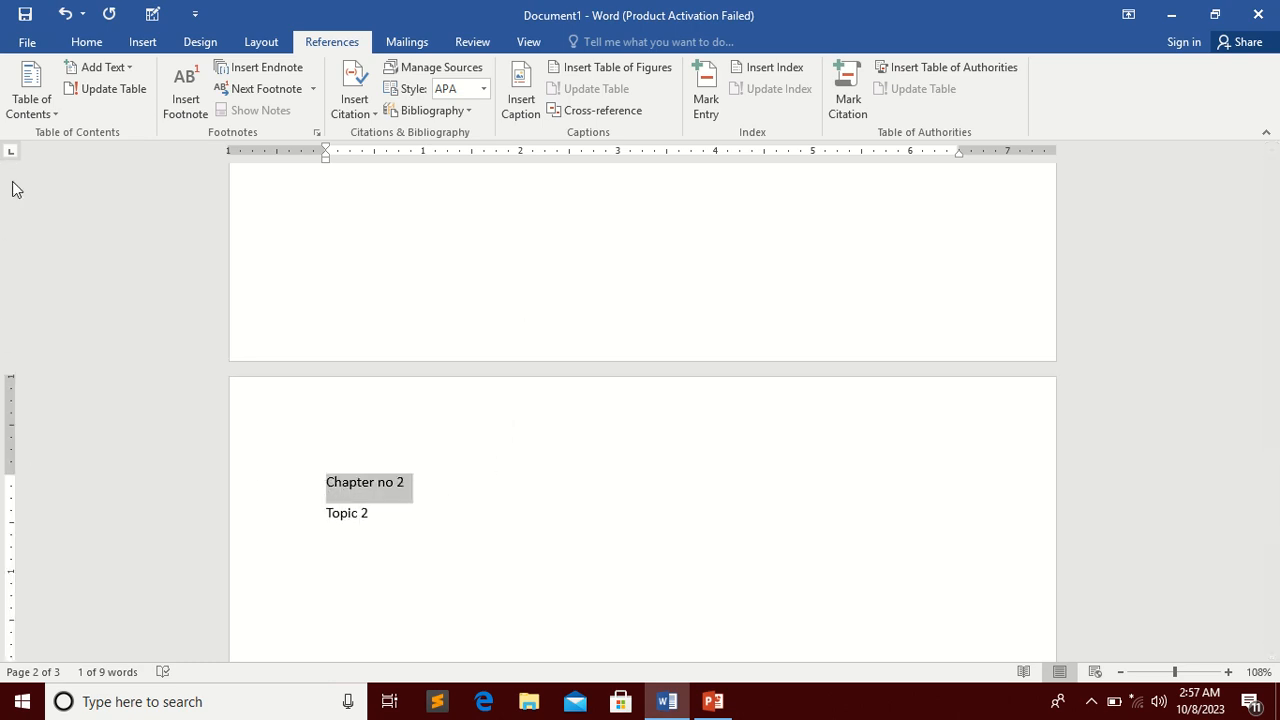
{"action": "left_click", "coordinate": [102, 67]}
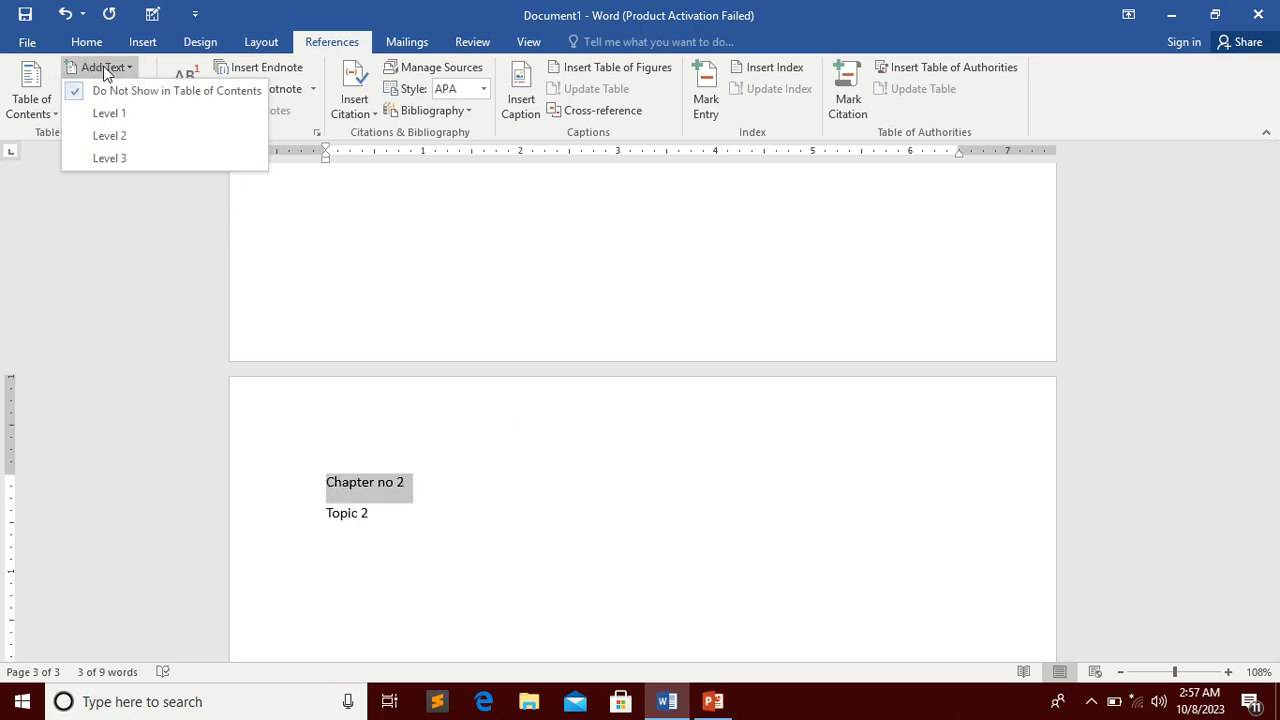
{"action": "left_click", "coordinate": [109, 113]}
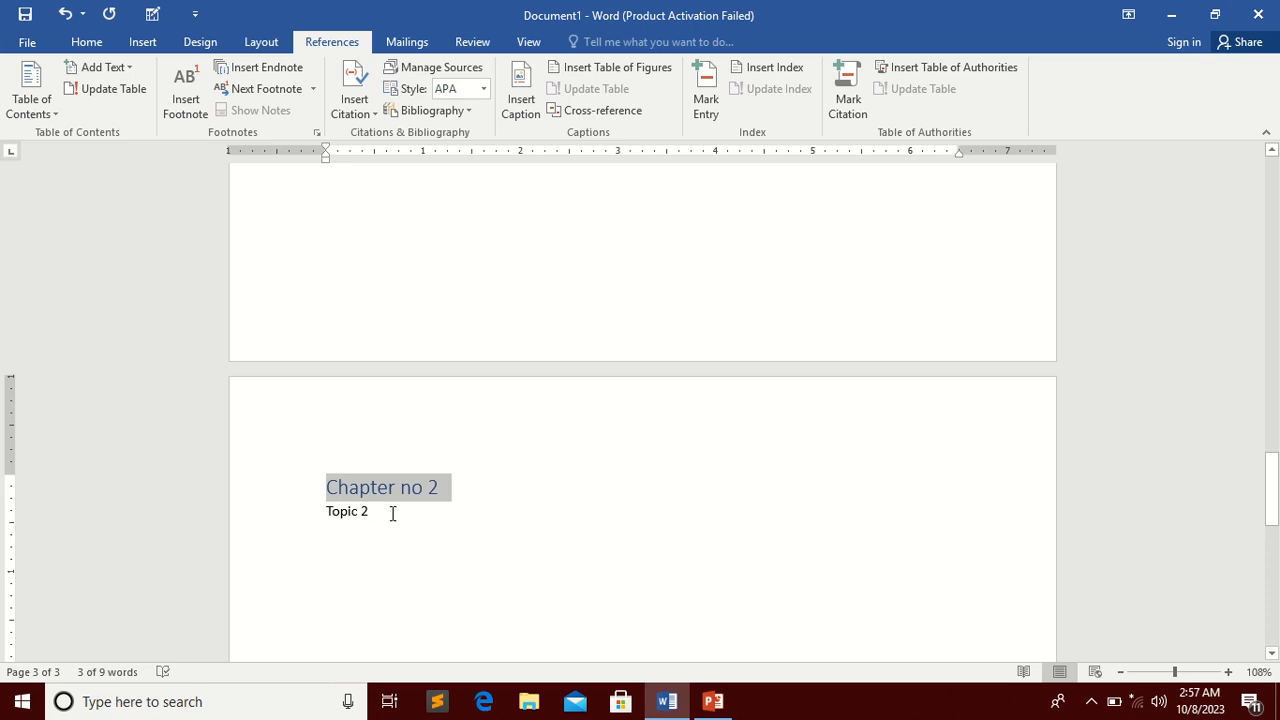
- Mark the "Chapter no 2" and "Topic 2" lines together as Level 2 text for the table of contents
{"action": "left_click_drag", "start_coordinate": [391, 514], "coordinate": [114, 374]}
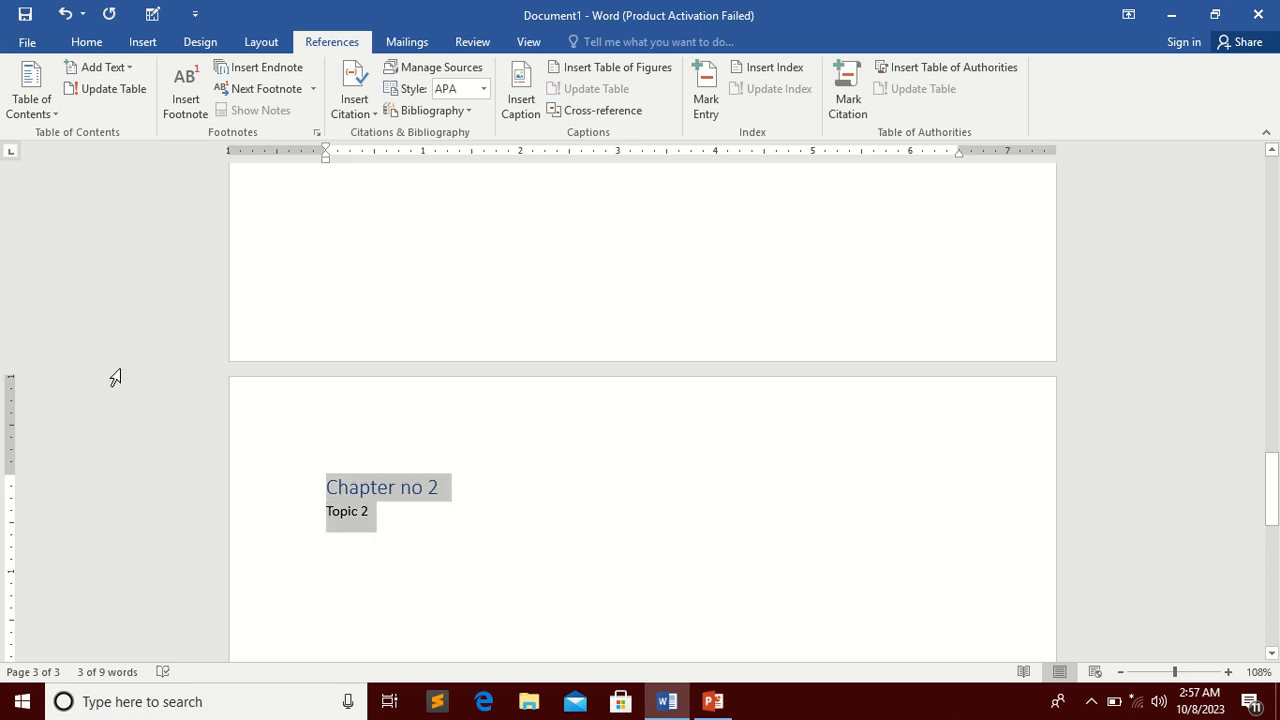
{"action": "left_click", "coordinate": [116, 68]}
{"action": "left_click", "coordinate": [129, 138]}
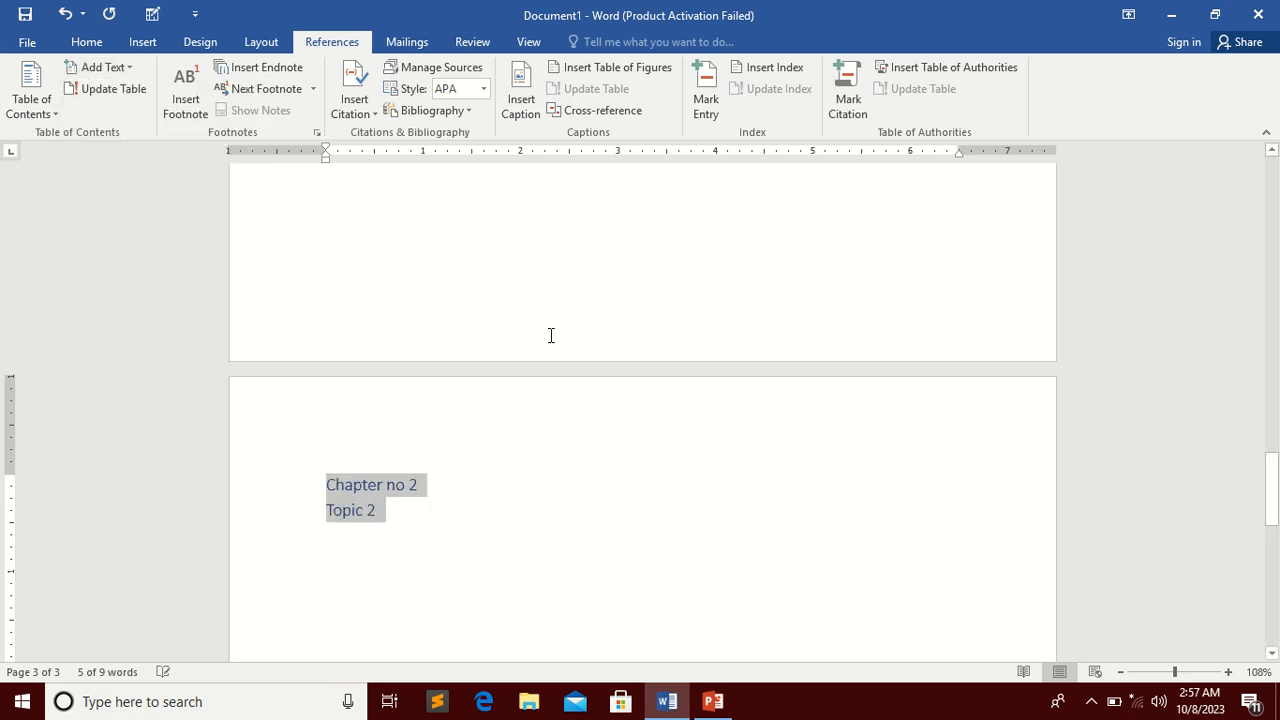
{"action": "left_click", "coordinate": [801, 454]}
- Insert the built-in Automatic Table 1 table of contents on the empty first page
{"action": "left_click_drag", "start_coordinate": [1271, 484], "coordinate": [1270, 165]}
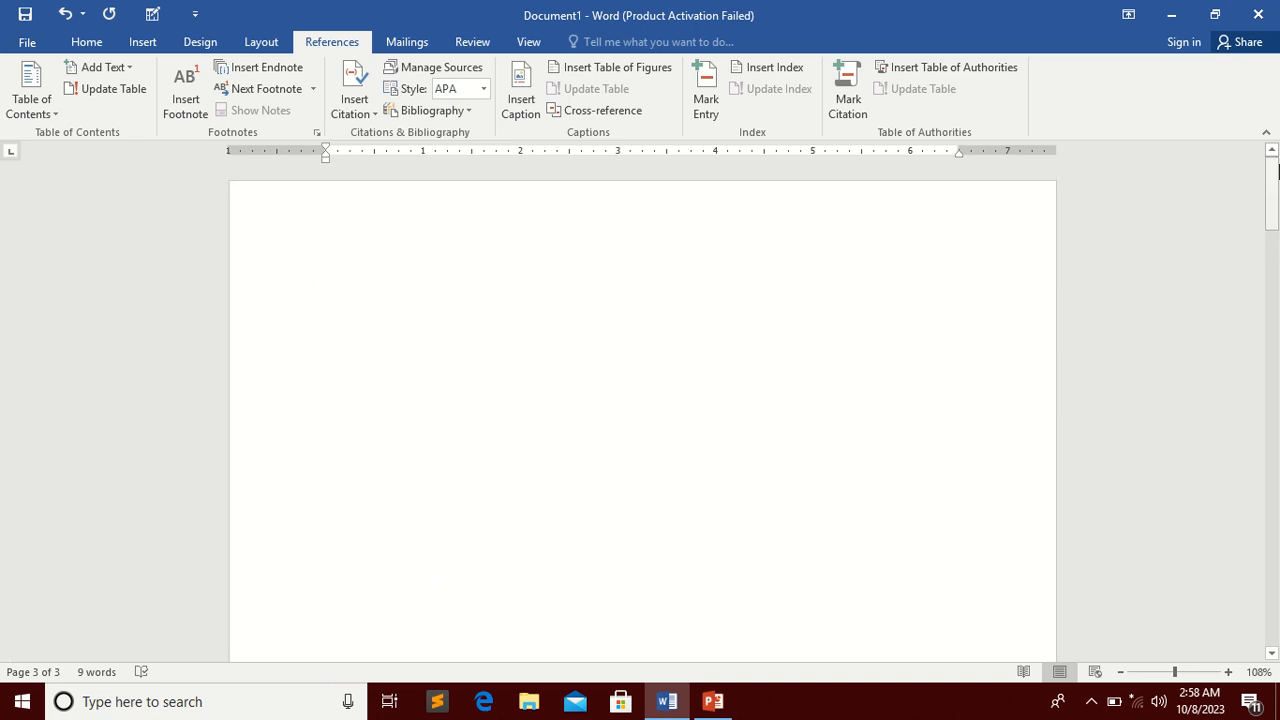
{"action": "left_click", "coordinate": [332, 295]}
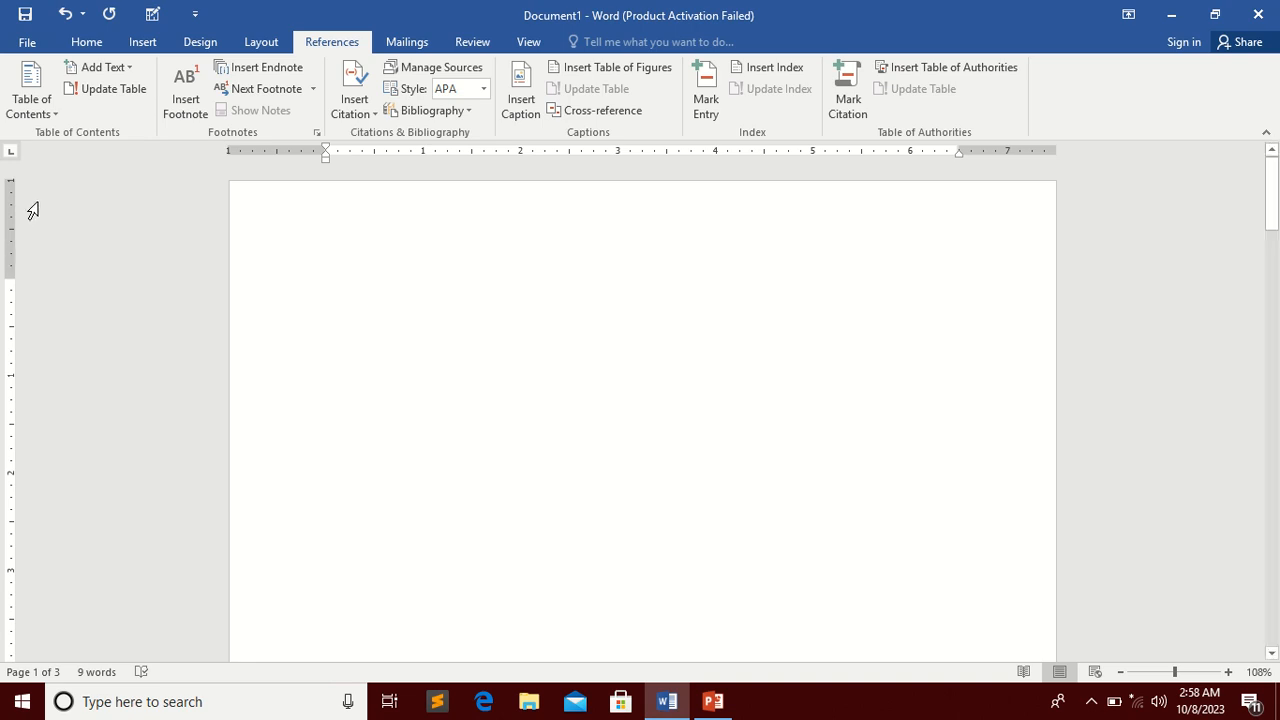
{"action": "left_click", "coordinate": [44, 106]}
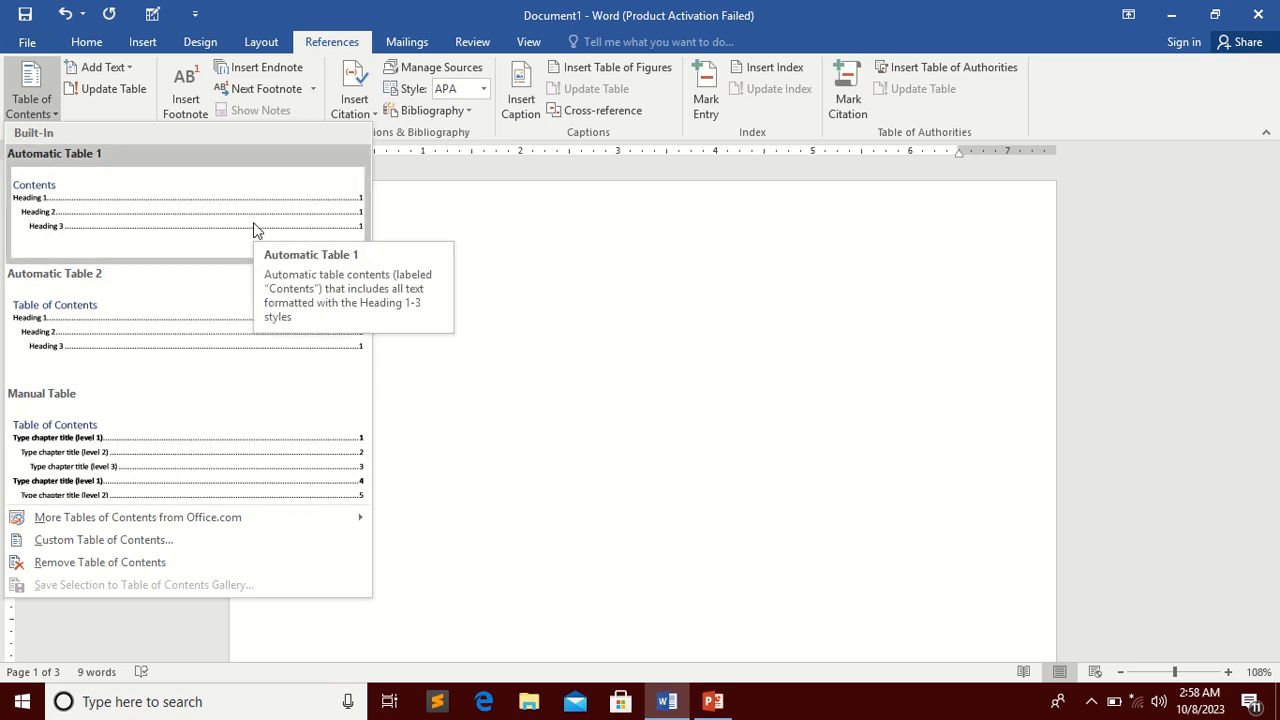
{"action": "left_click", "coordinate": [115, 218]}
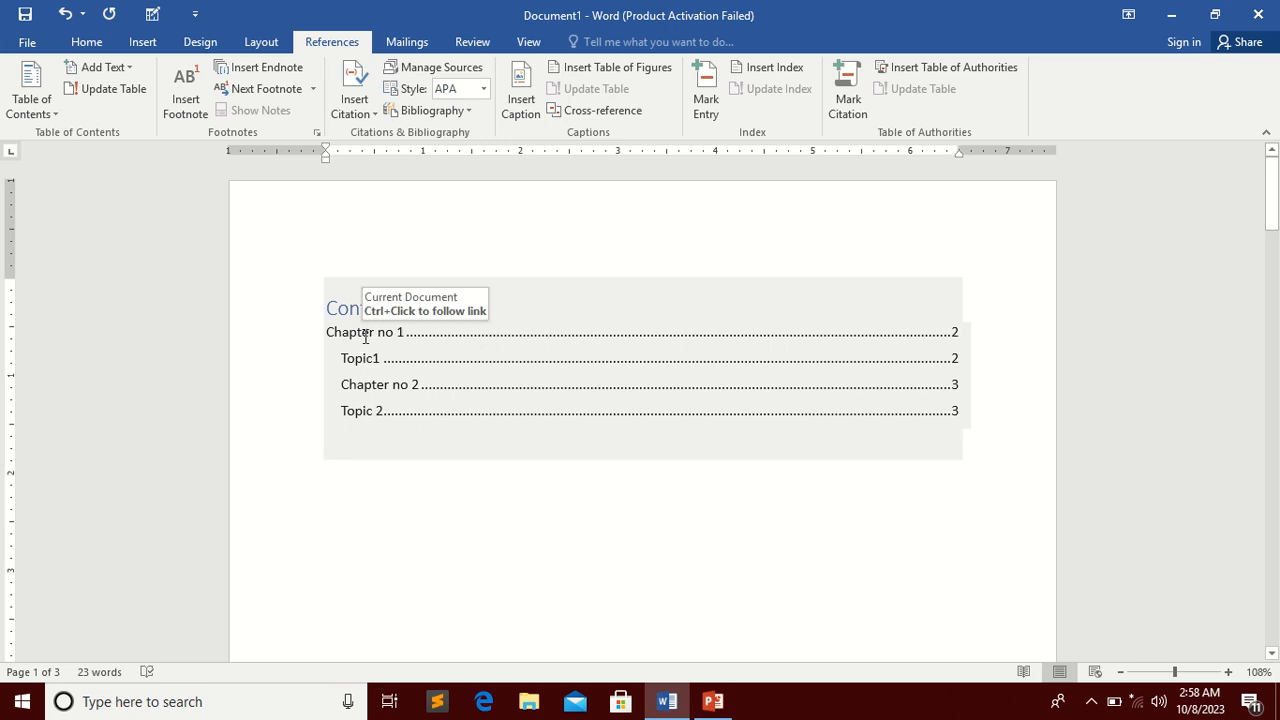
- Follow the "Chapter no 1" link in the table of contents and return to the first page
{"action": "scroll", "coordinate": [1175, 297], "scroll_direction": "down", "scroll_amount": 2}
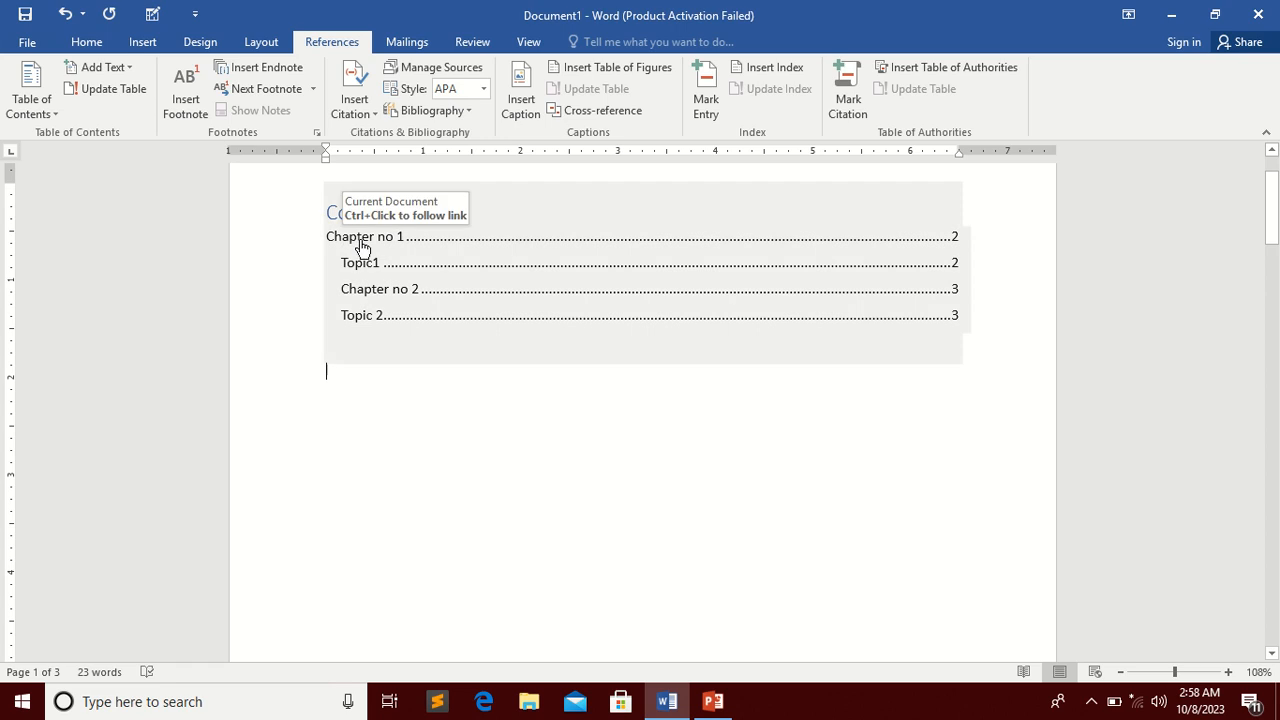
{"action": "left_click", "coordinate": [362, 246], "text": "ctrl"}
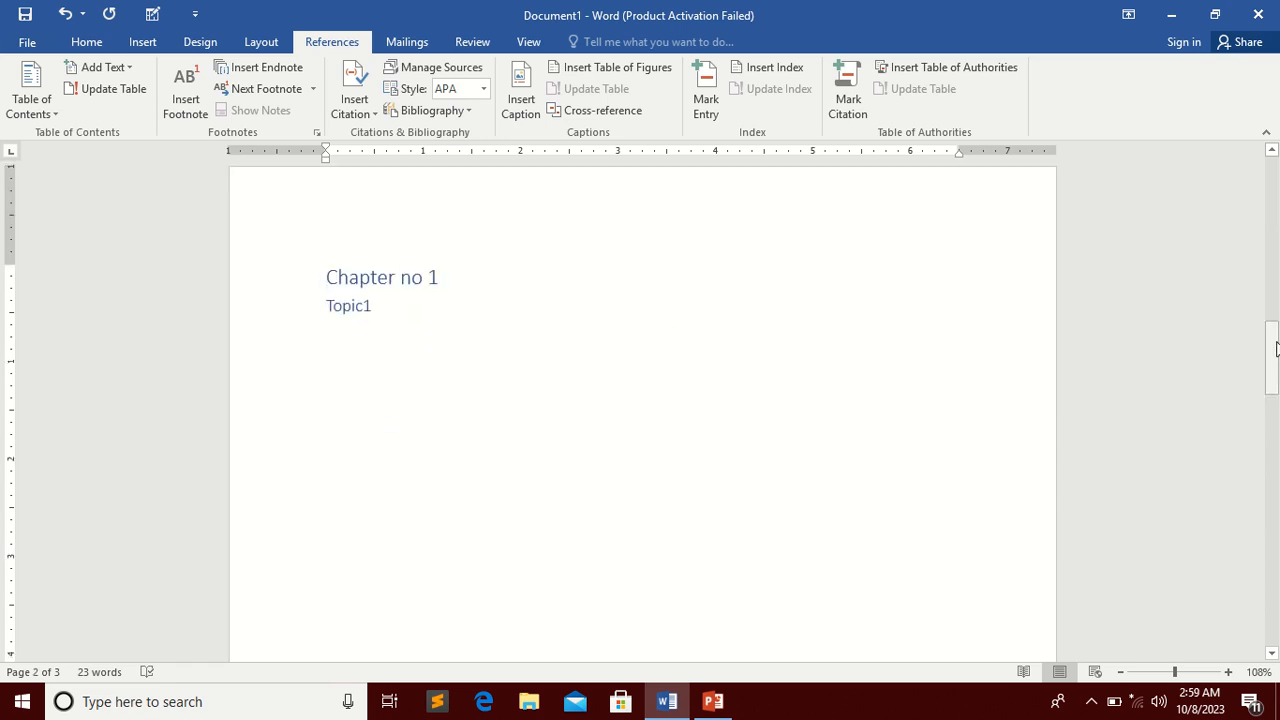
{"action": "left_click_drag", "start_coordinate": [1275, 335], "coordinate": [1275, 175]}
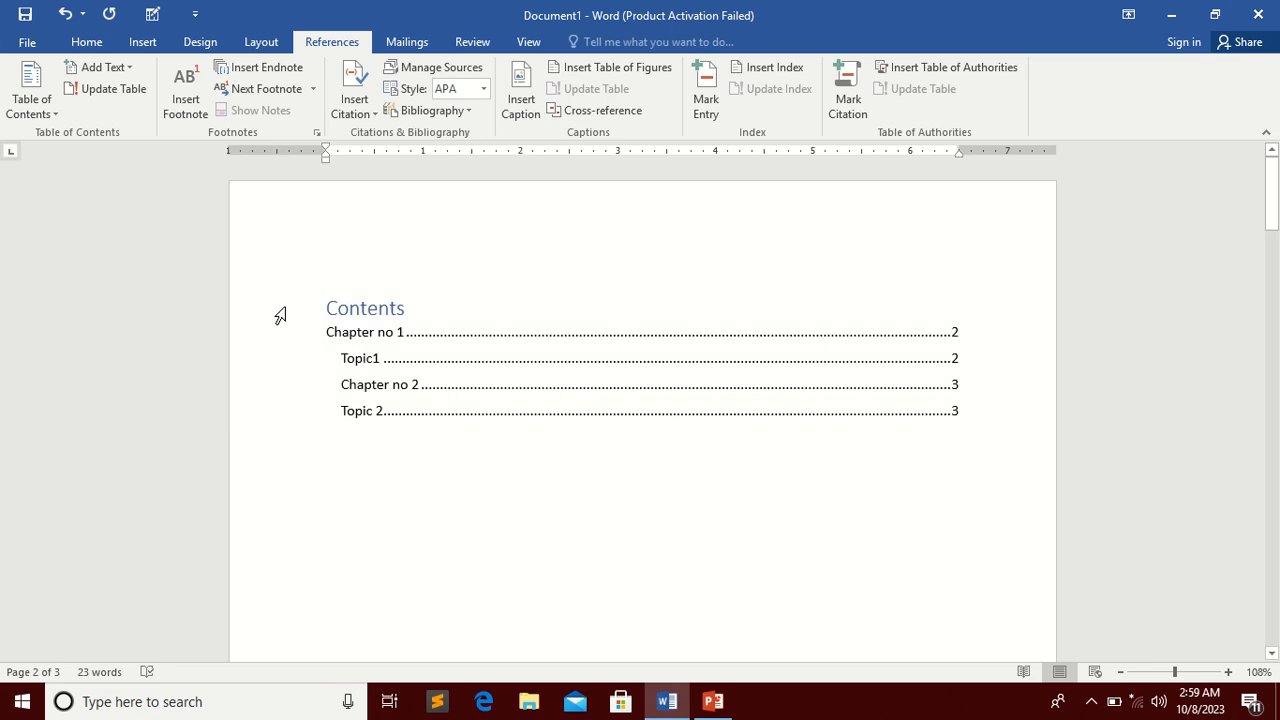
- Open the custom table of contents settings for the contents table on the first page
{"action": "left_click", "coordinate": [438, 366]}
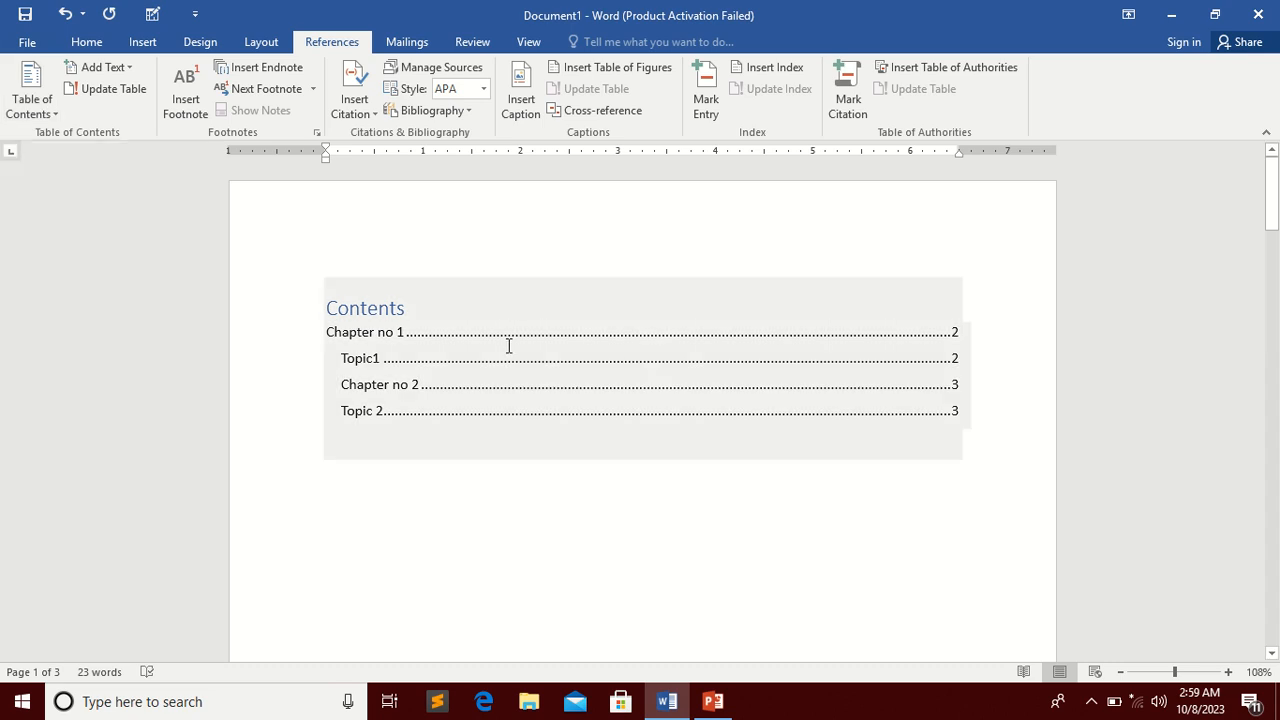
{"action": "left_click", "coordinate": [475, 332]}
{"action": "left_click", "coordinate": [20, 112]}
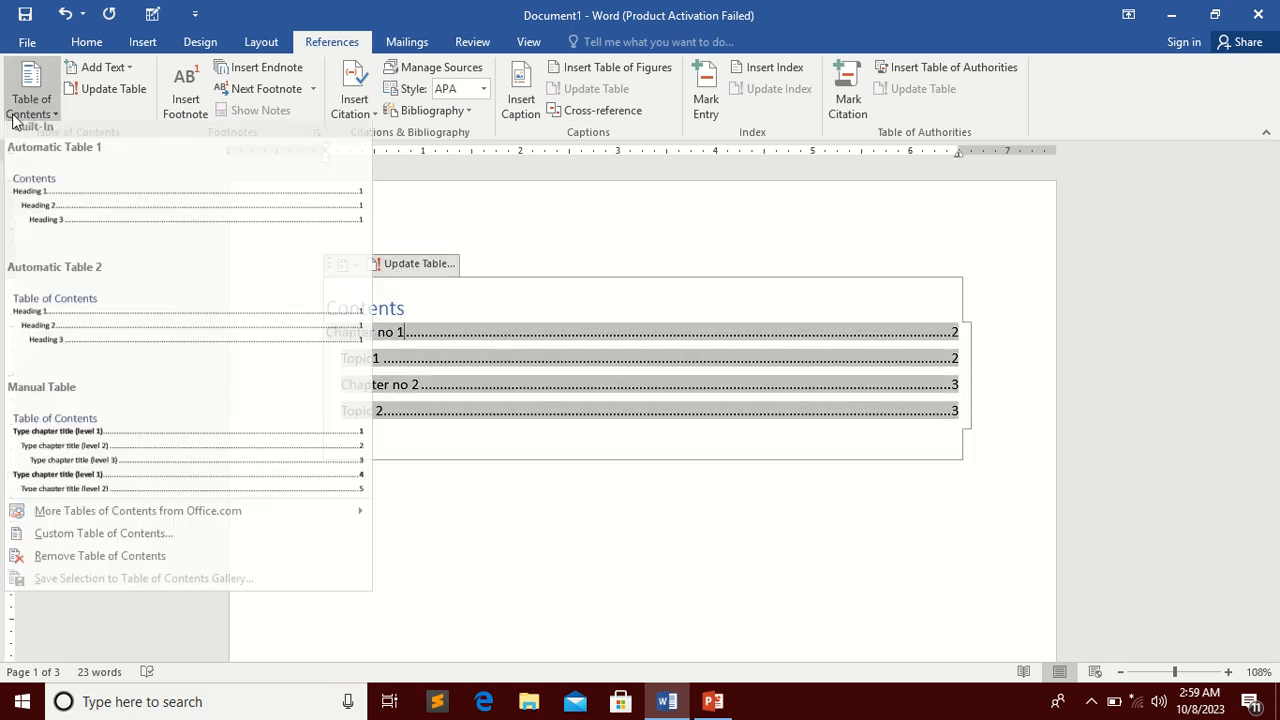
{"action": "left_click", "coordinate": [135, 542]}
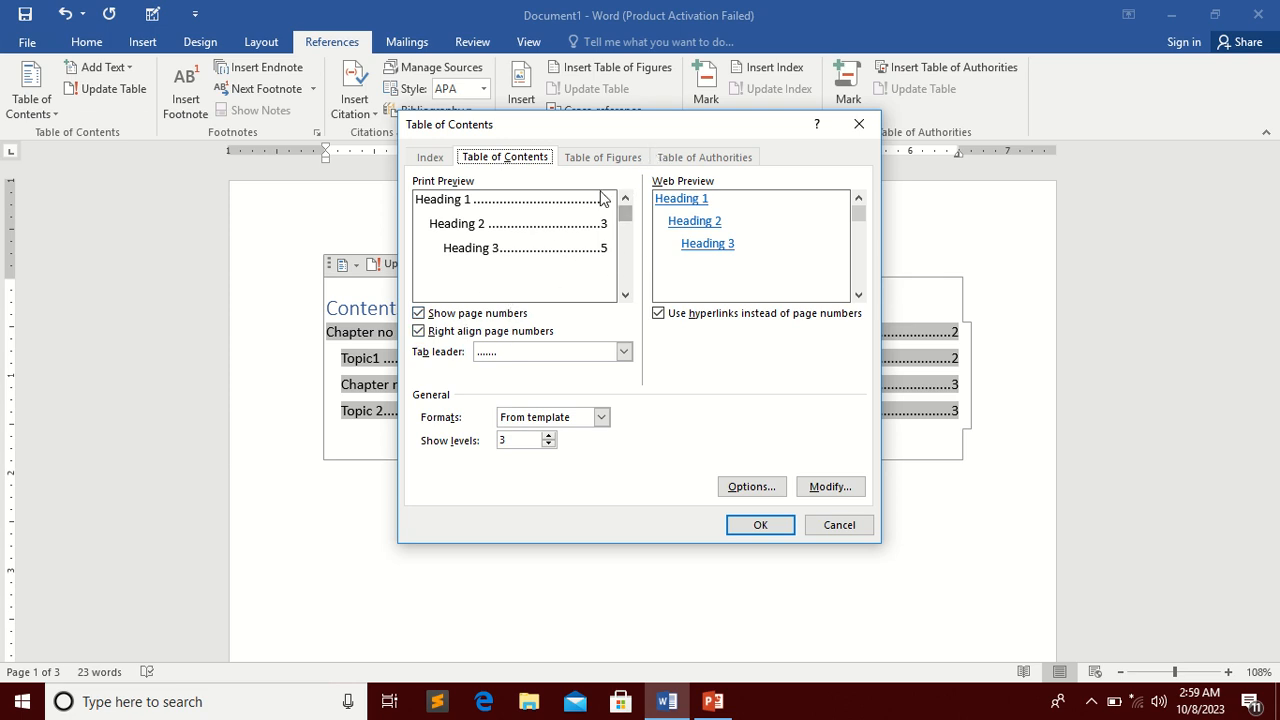
- Preview the contents table without page numbers and without their right alignment, turning each option back on
{"action": "left_click", "coordinate": [497, 313]}
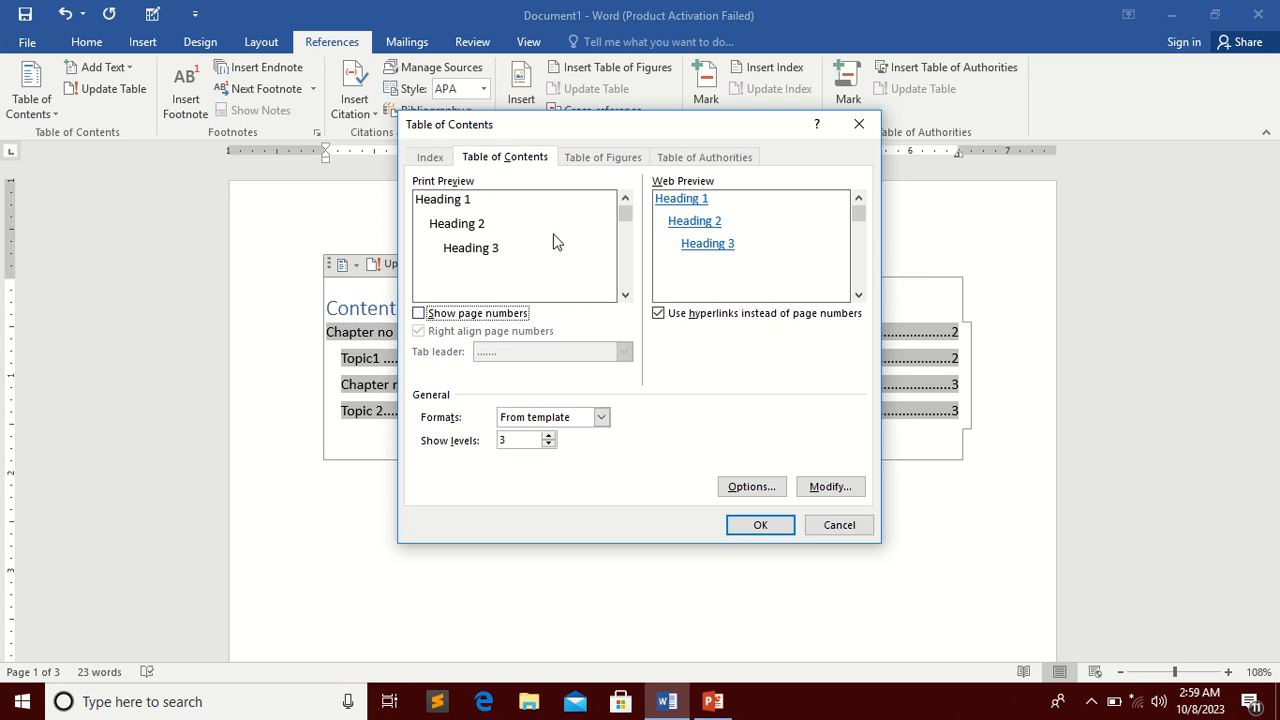
{"action": "left_click", "coordinate": [456, 318]}
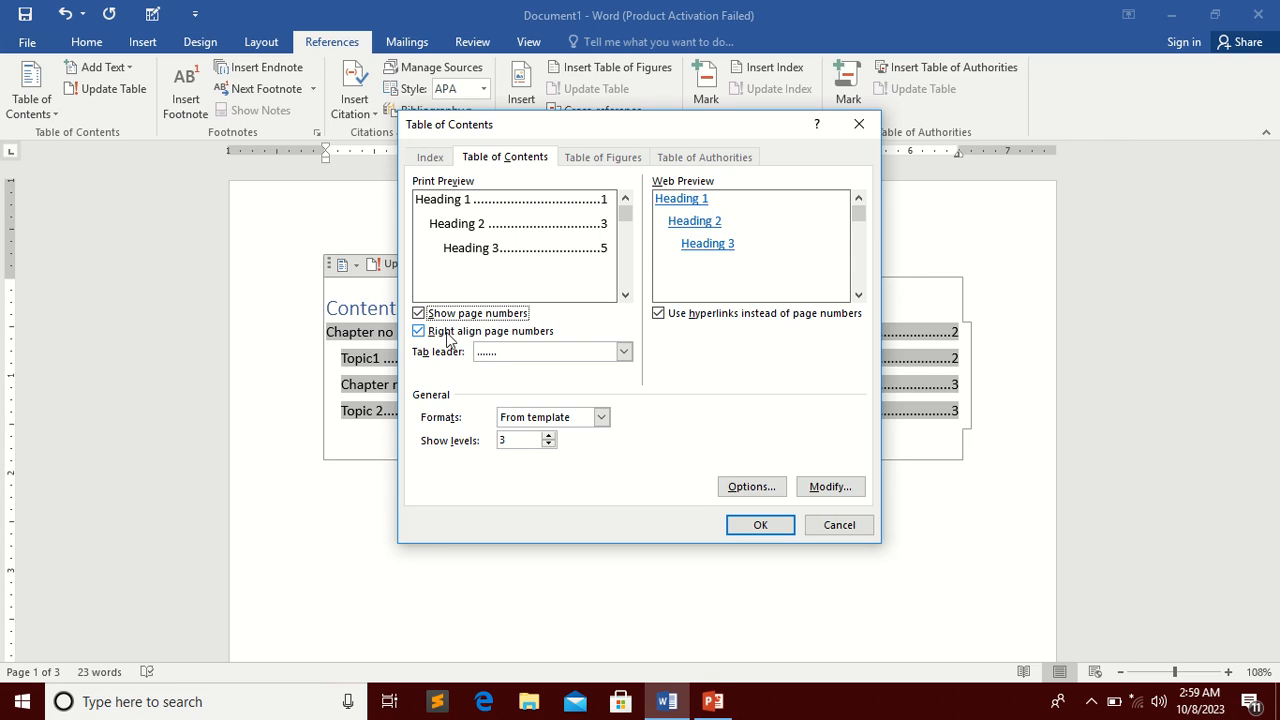
{"action": "left_click", "coordinate": [448, 339]}
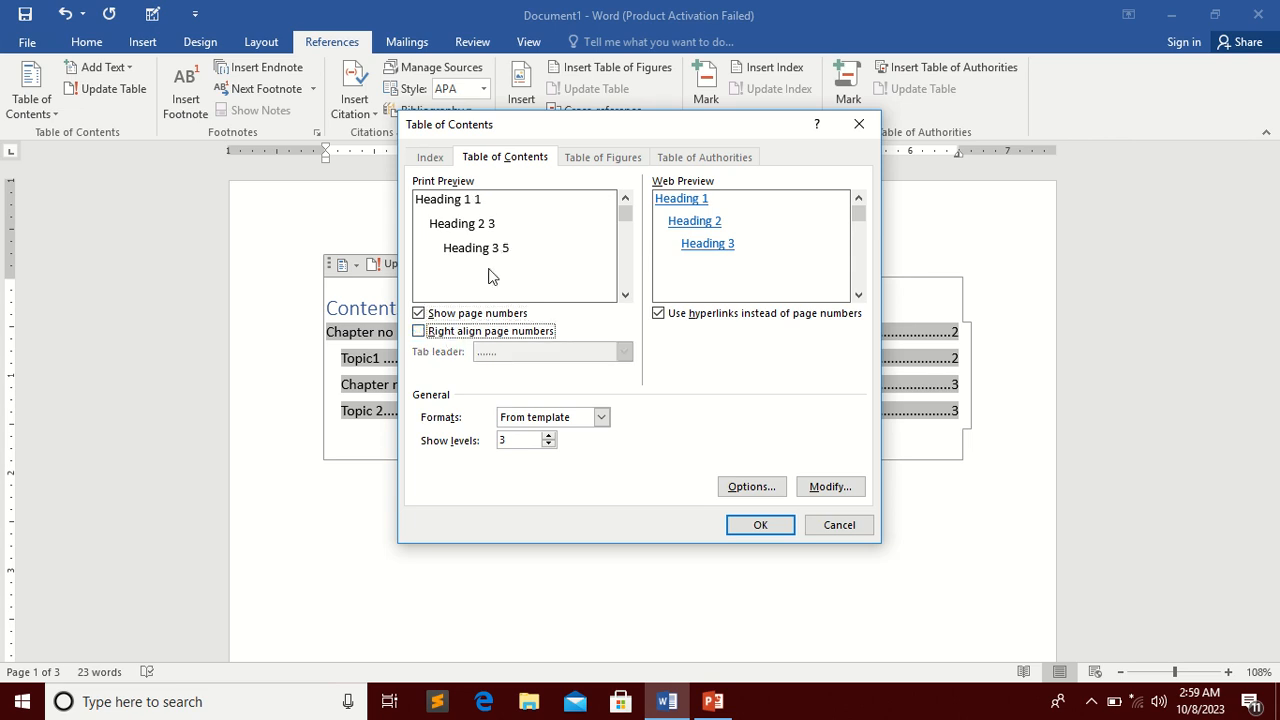
{"action": "left_click", "coordinate": [468, 331]}
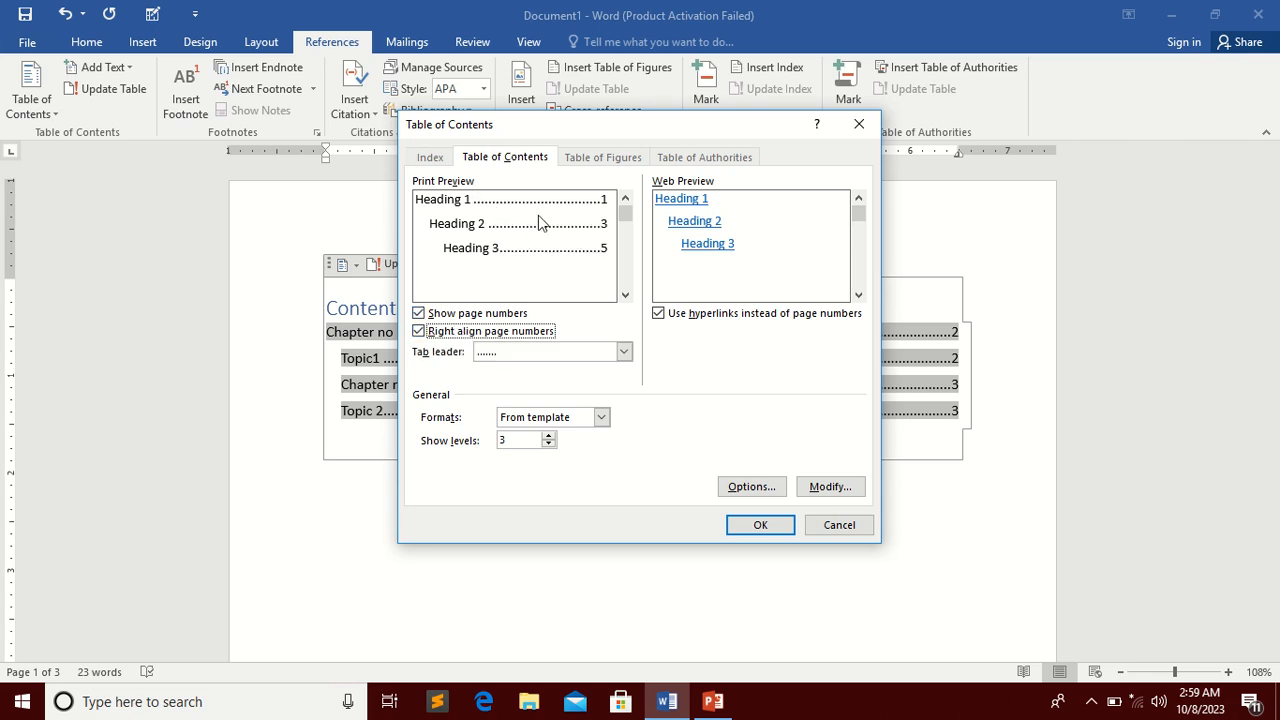
- Preview the contents table with a dashed tab leader and with a solid underline tab leader
{"action": "left_click", "coordinate": [623, 352]}
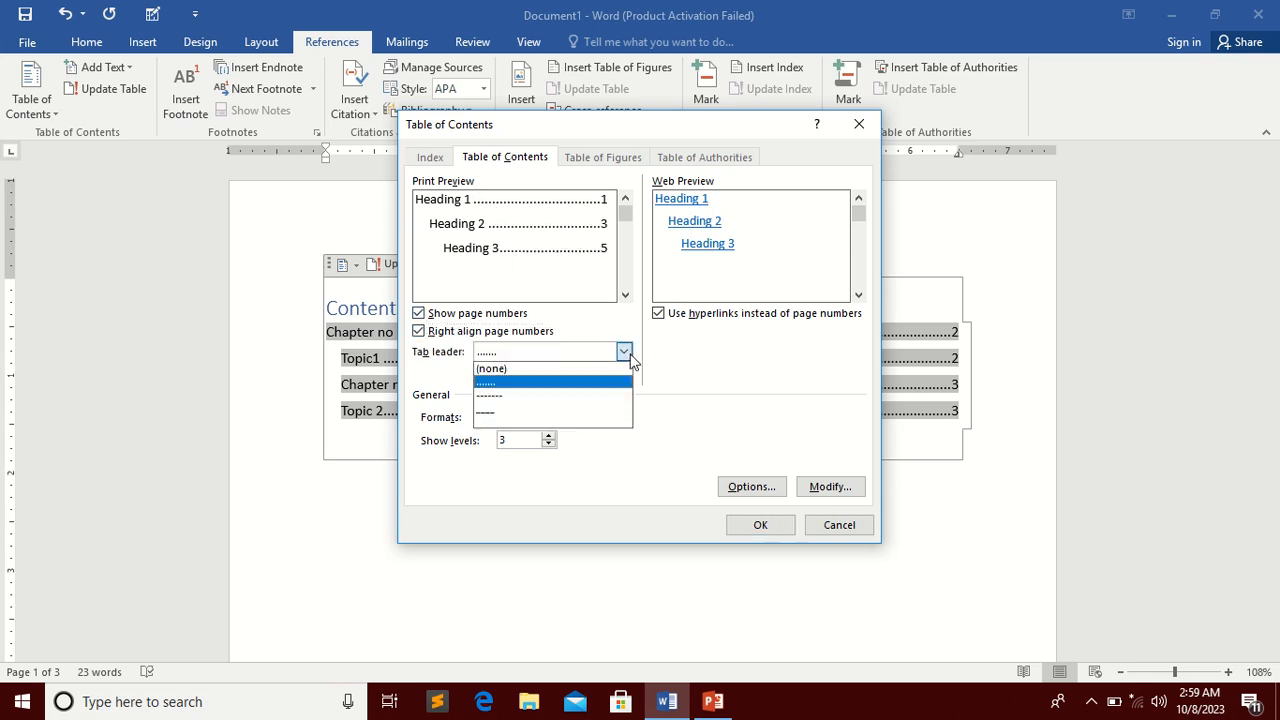
{"action": "left_click", "coordinate": [547, 396]}
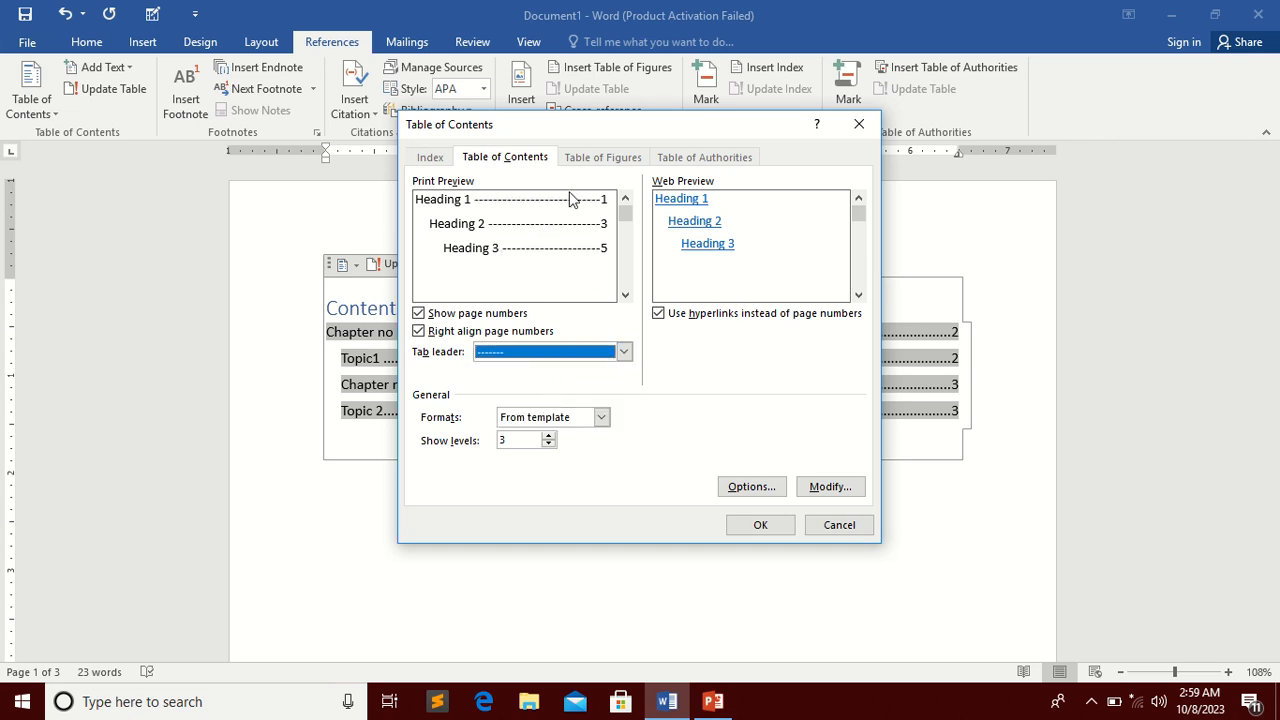
{"action": "left_click", "coordinate": [624, 351]}
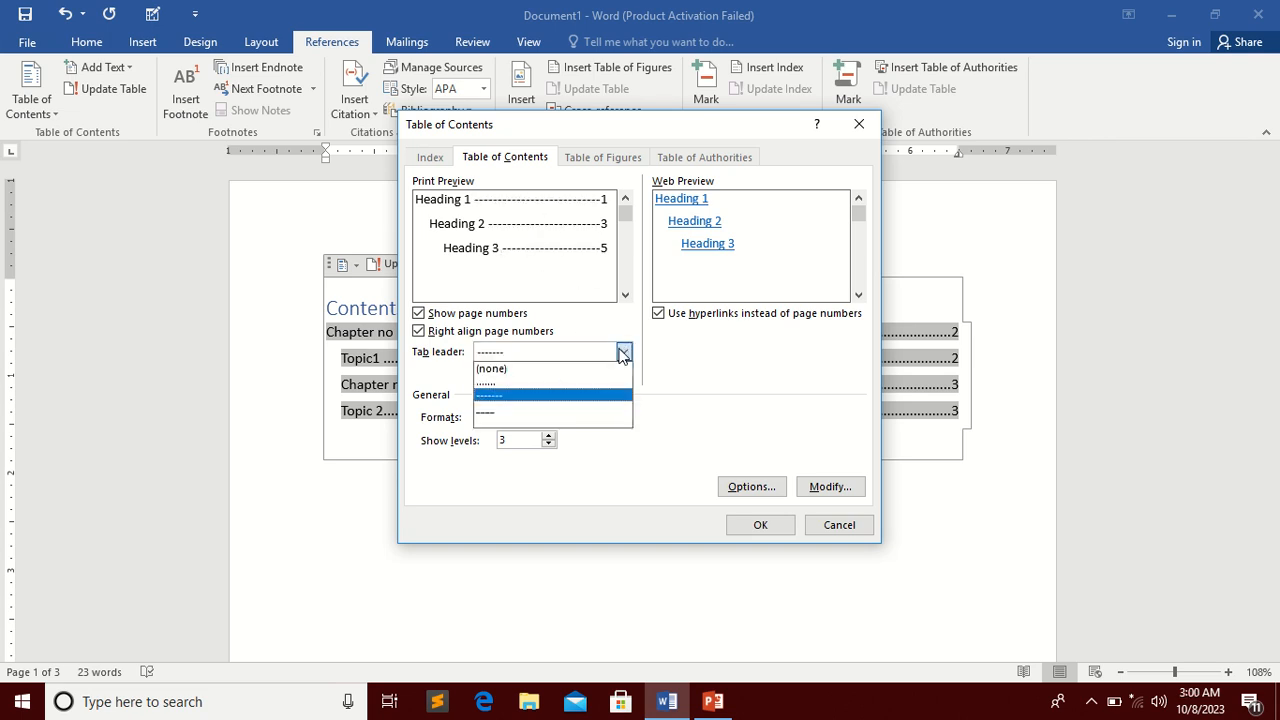
{"action": "left_click", "coordinate": [558, 396]}
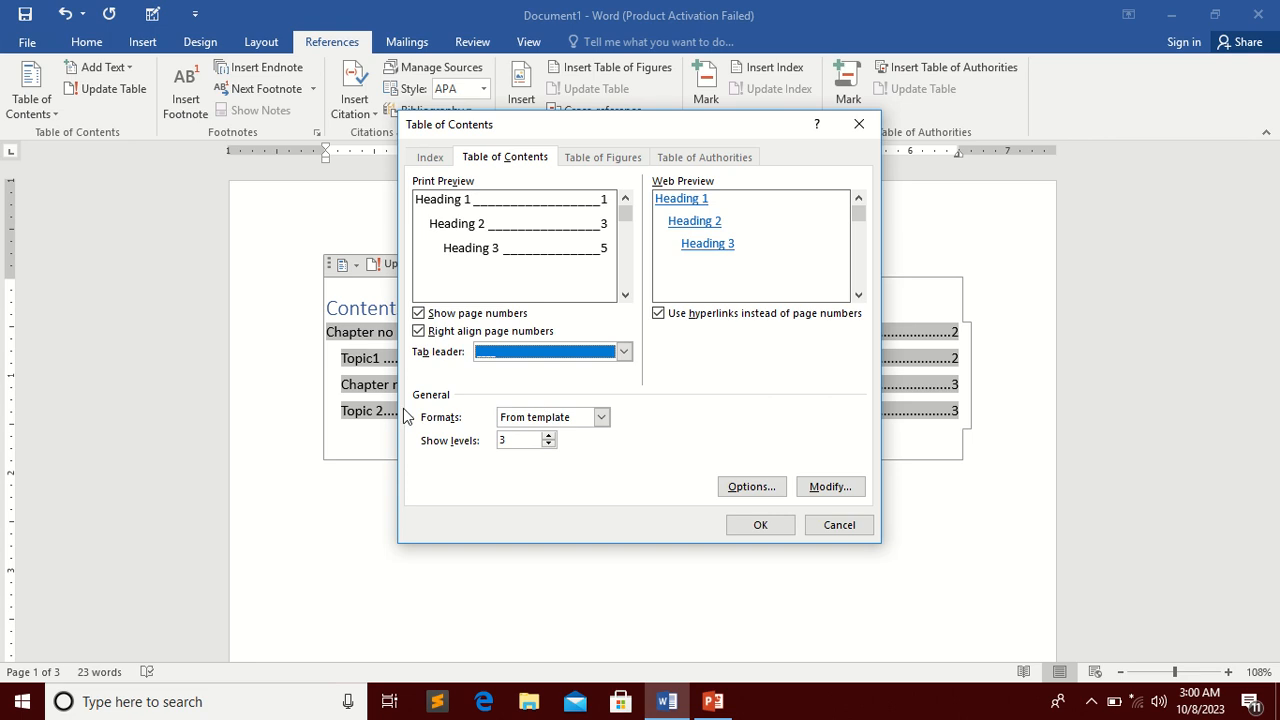
- Preview the Classic format for the contents table, set the format to Fancy and close the settings
{"action": "left_click", "coordinate": [610, 417]}
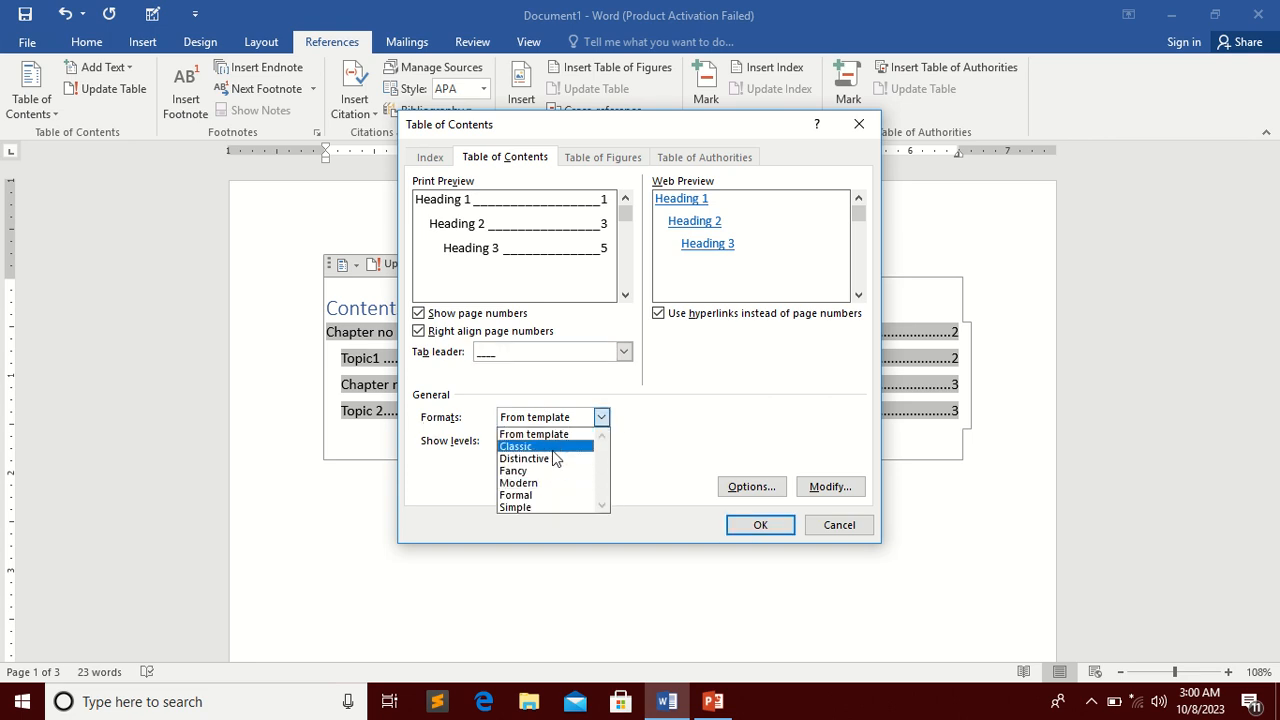
{"action": "left_click", "coordinate": [553, 448]}
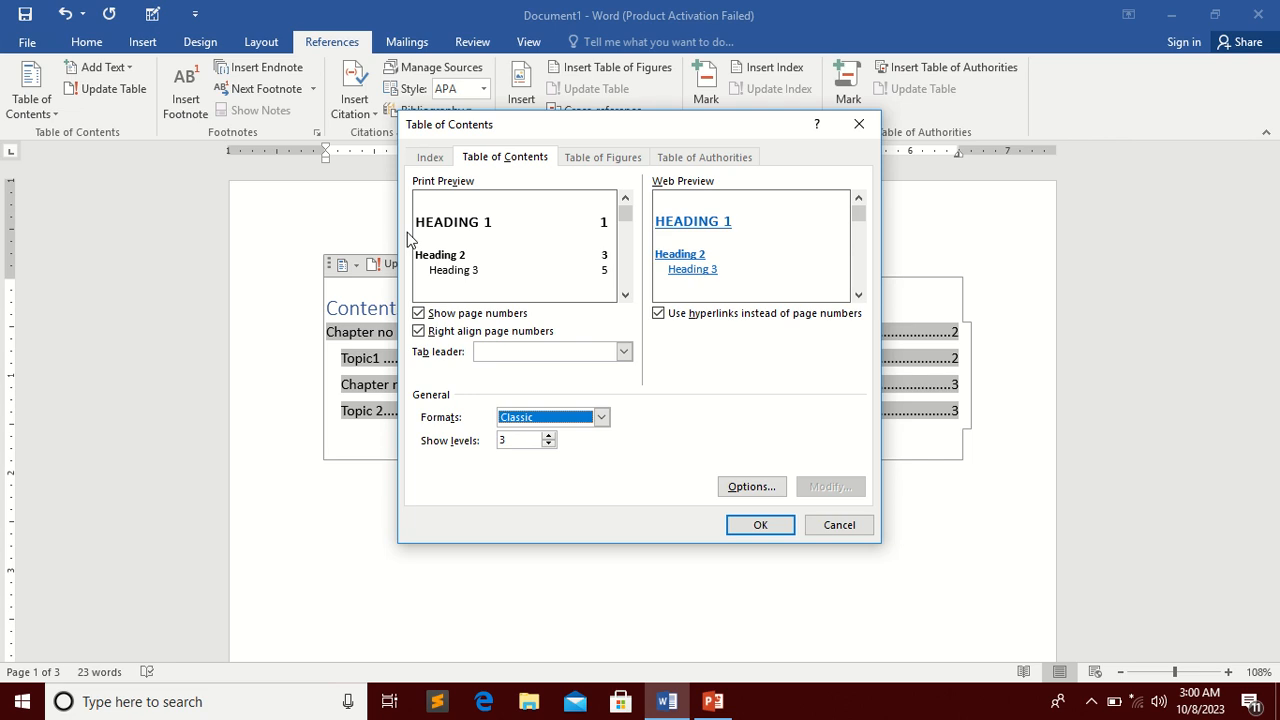
{"action": "left_click", "coordinate": [601, 417]}
{"action": "left_click", "coordinate": [550, 476]}
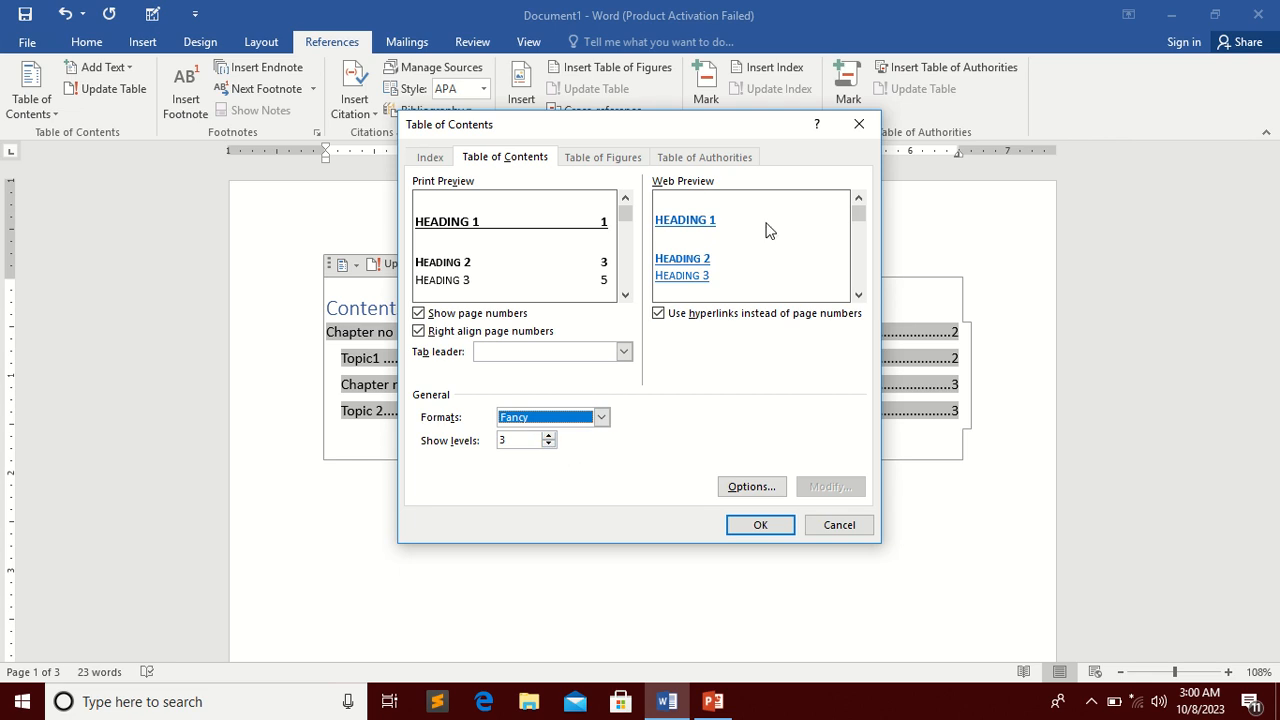
{"action": "left_click", "coordinate": [858, 124]}
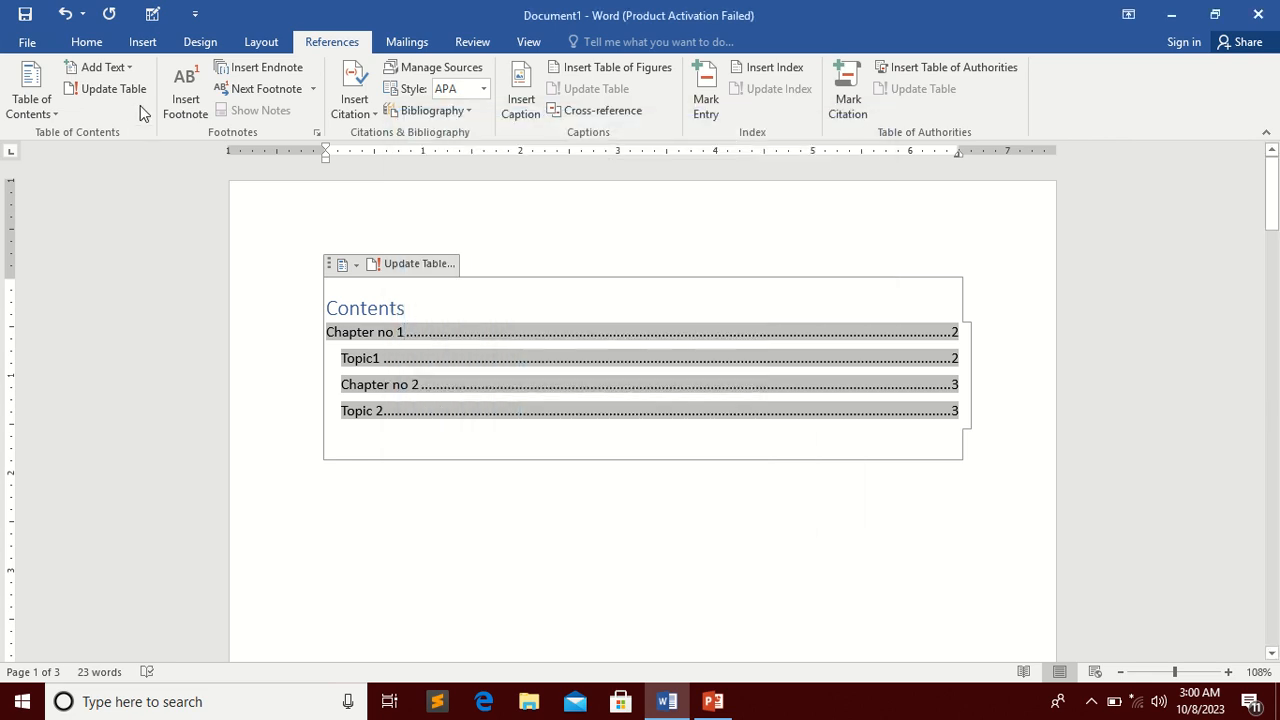
- Check the levels offered for added text and replace the contents table with a Fancy one showing 9 levels
{"action": "left_click", "coordinate": [125, 68]}
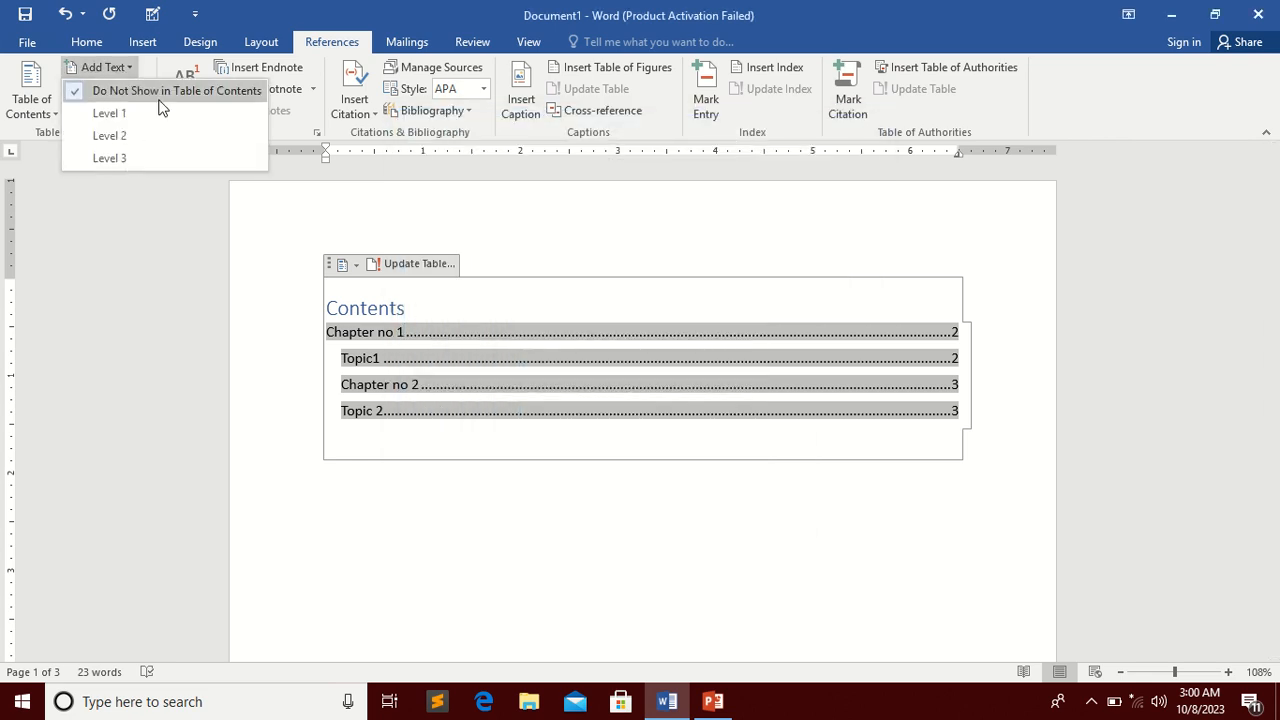
{"action": "left_click", "coordinate": [126, 73]}
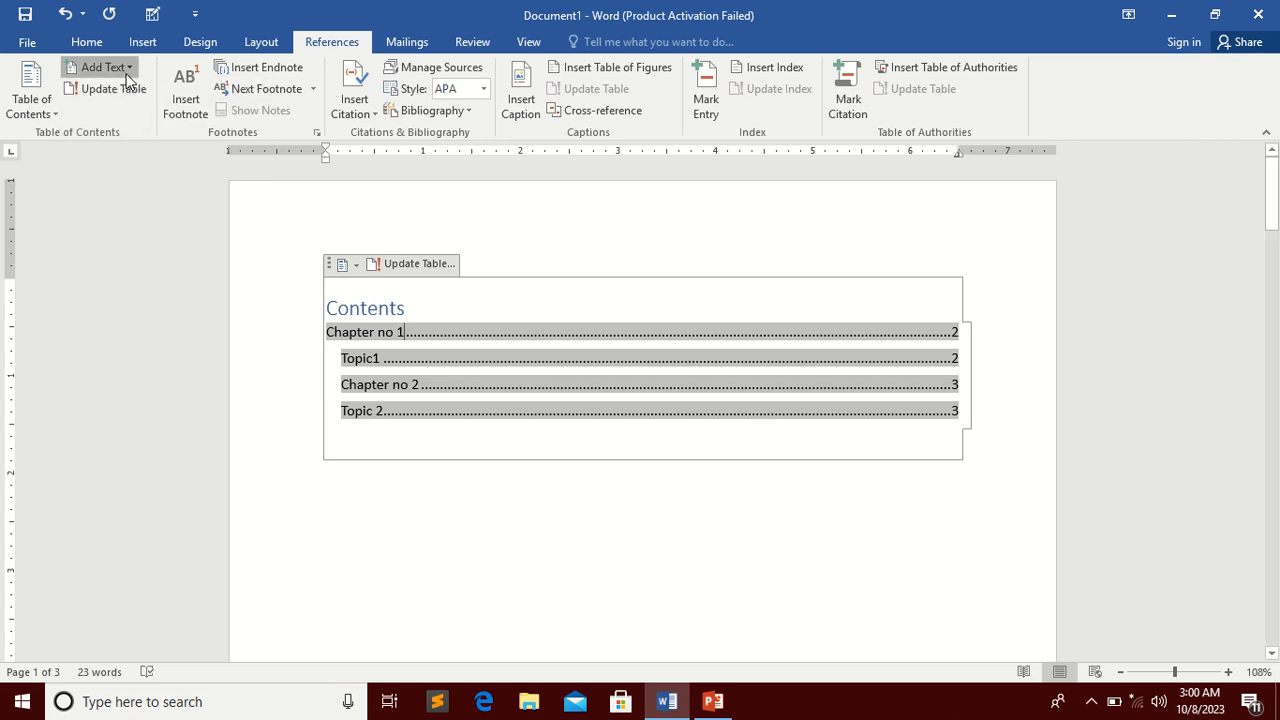
{"action": "left_click", "coordinate": [30, 100]}
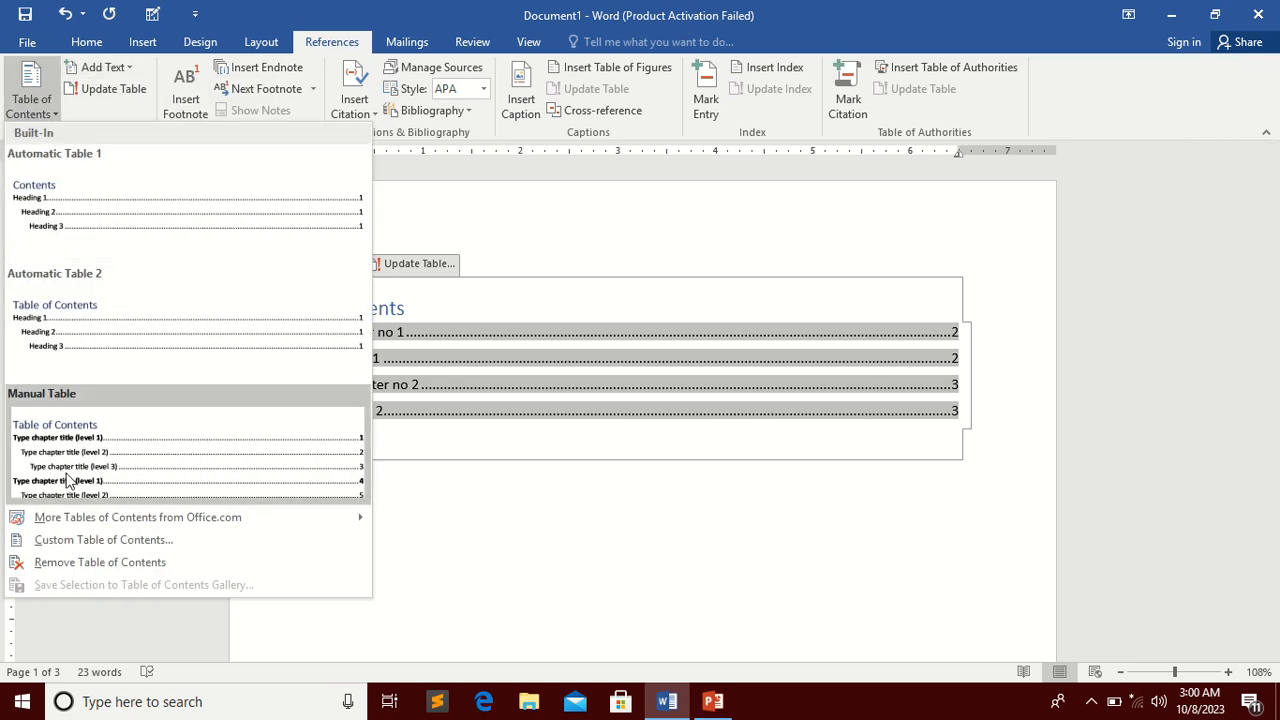
{"action": "left_click", "coordinate": [90, 540]}
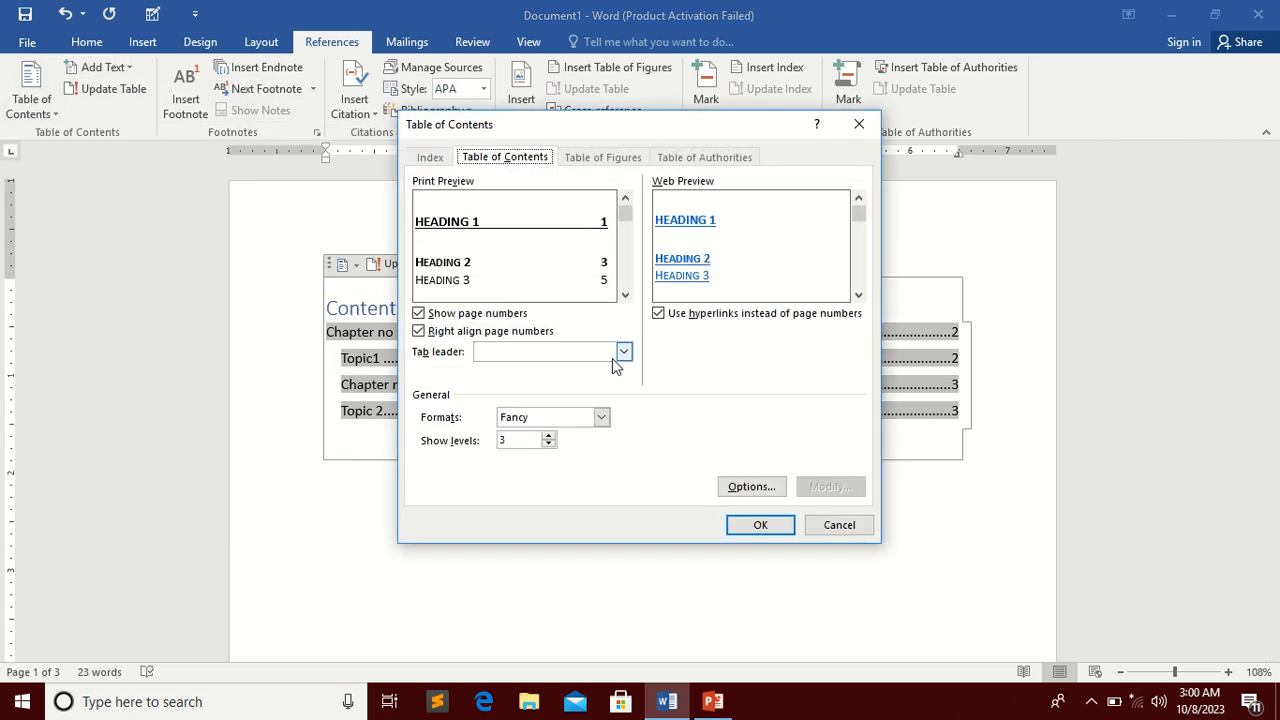
{"action": "left_click", "coordinate": [552, 436]}
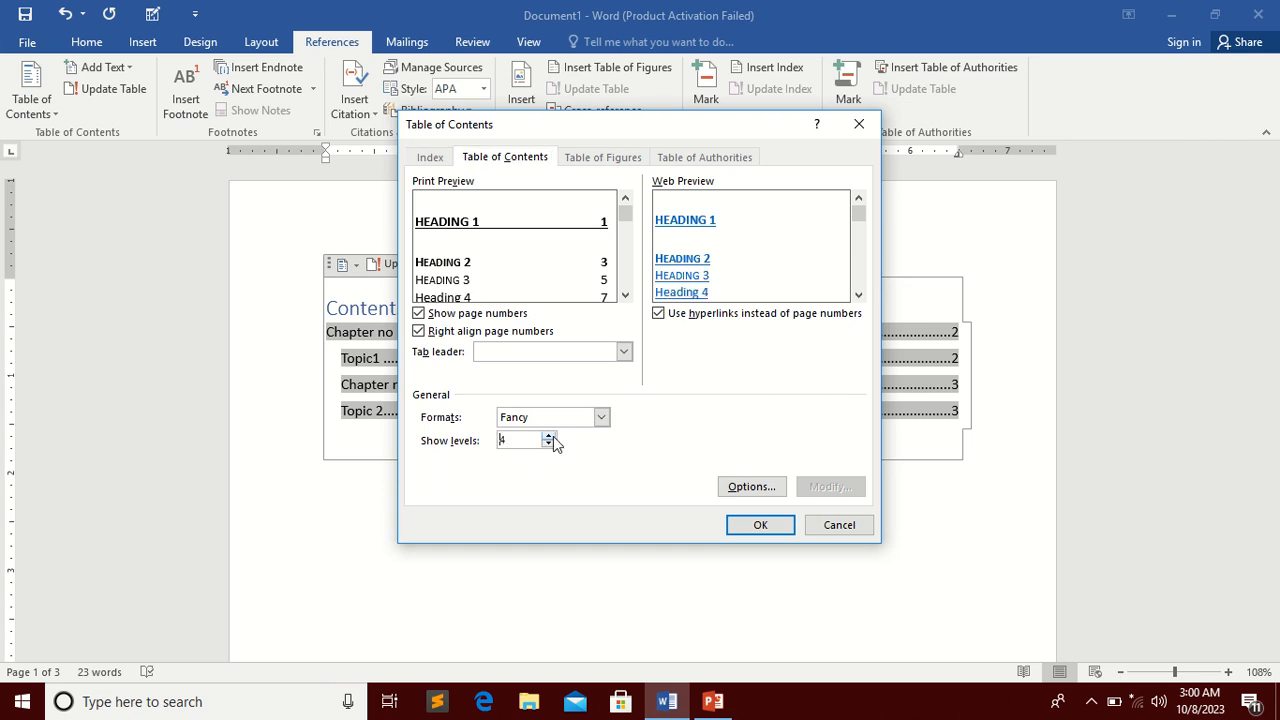
{"action": "left_click", "coordinate": [553, 437]}
{"action": "left_click", "coordinate": [553, 437]}
{"action": "left_click", "coordinate": [553, 437]}
{"action": "left_click", "coordinate": [553, 437]}
{"action": "left_click", "coordinate": [760, 525]}
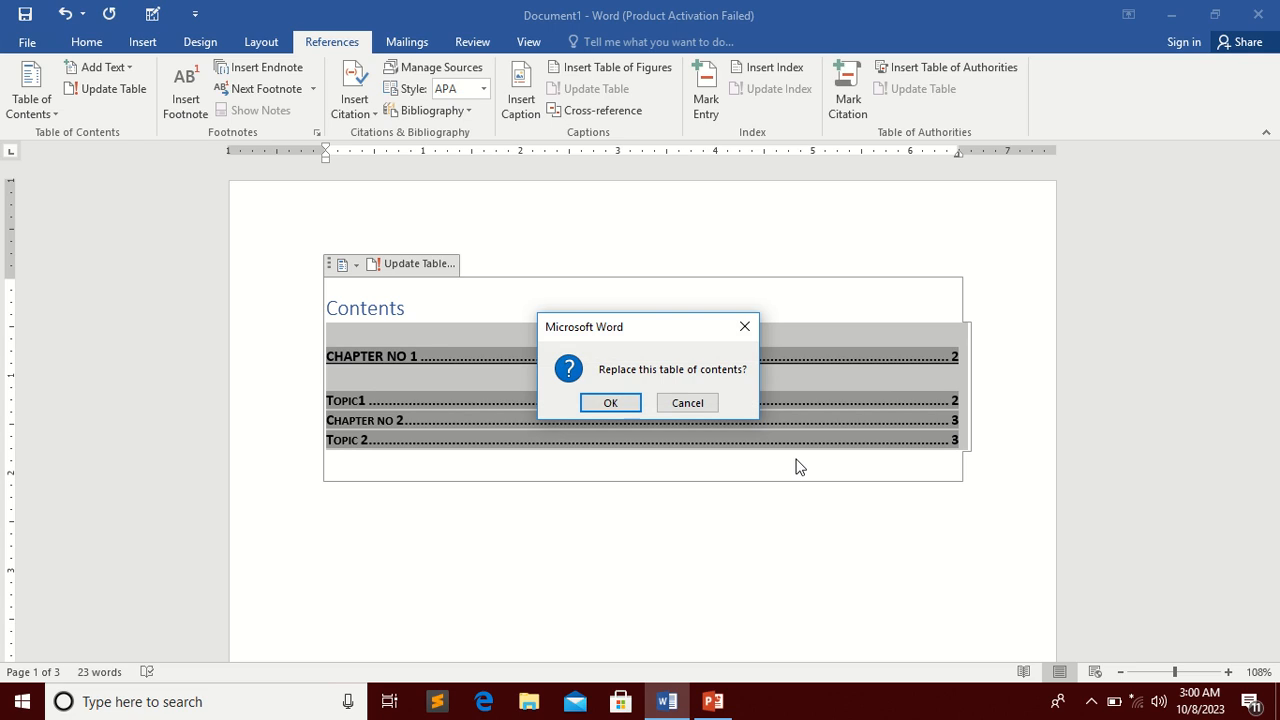
{"action": "left_click", "coordinate": [620, 403]}
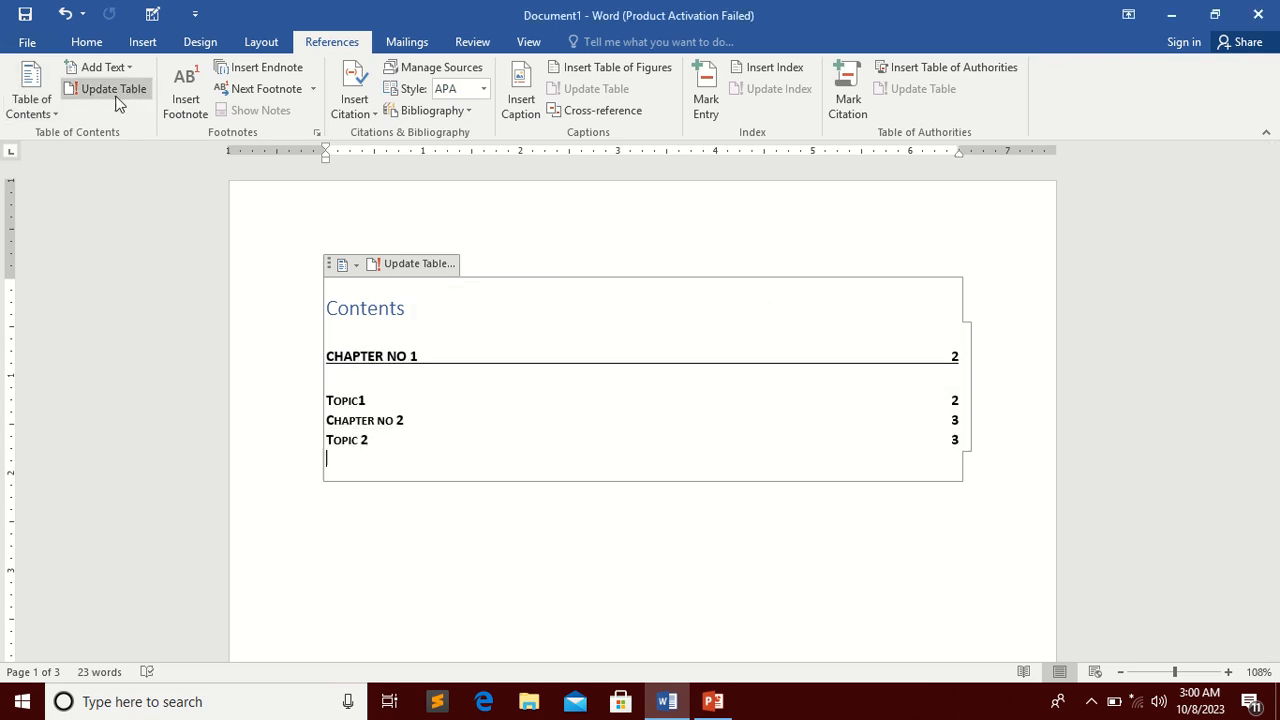
- Review the extended list of levels offered for adding text to the contents table
{"action": "left_click", "coordinate": [130, 68]}
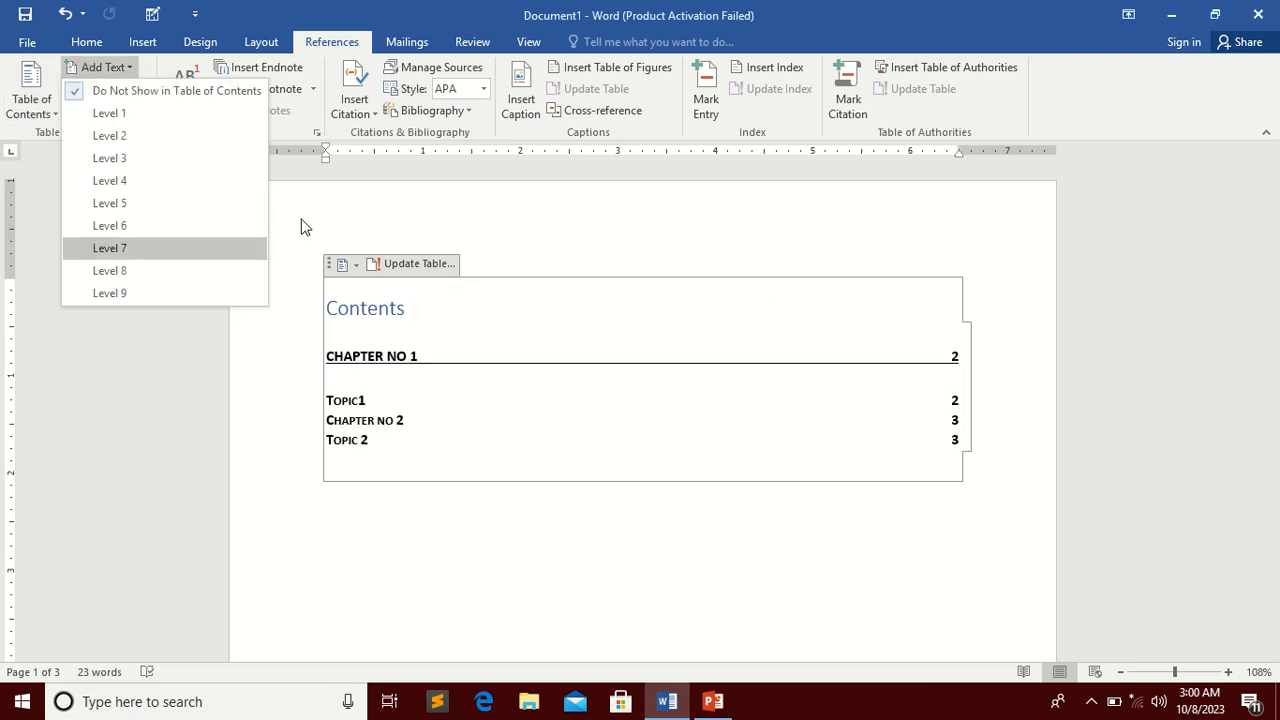
{"action": "left_click", "coordinate": [401, 172]}
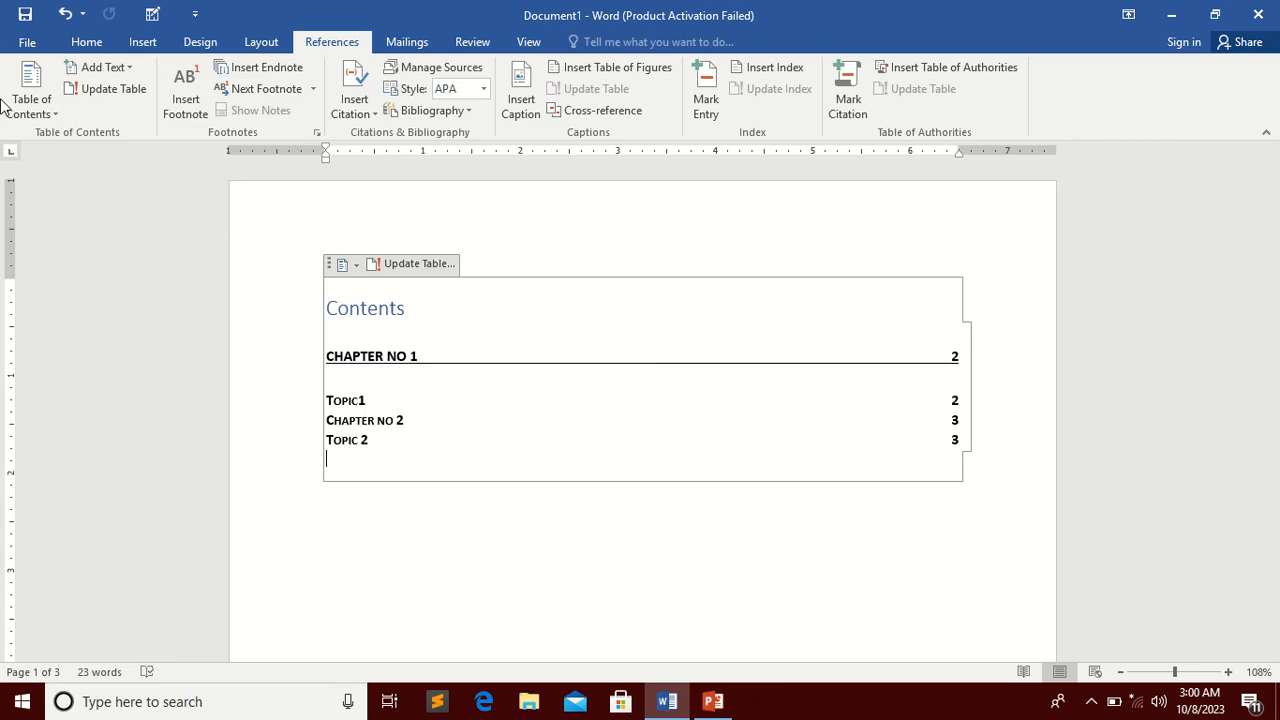
{"action": "left_click", "coordinate": [32, 106]}
{"action": "left_click", "coordinate": [90, 197]}
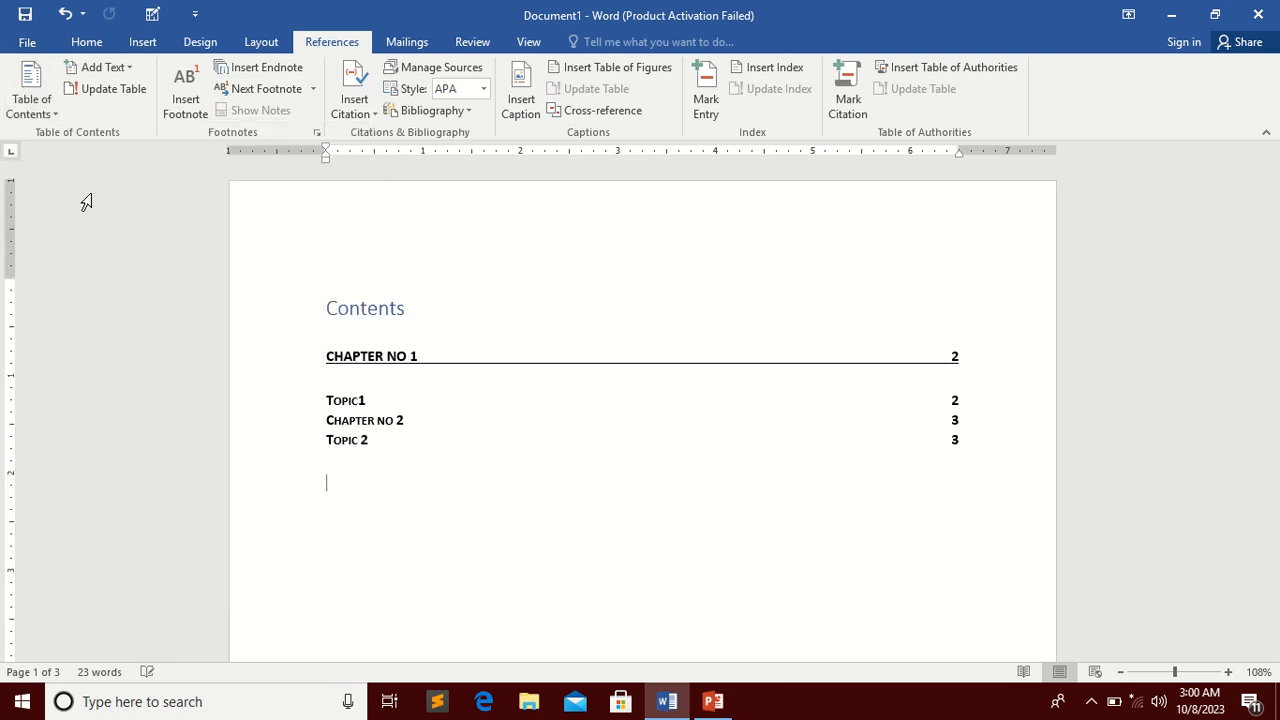
- Replace the contents table using the From template format with its dotted tab leader
{"action": "left_click", "coordinate": [425, 425]}
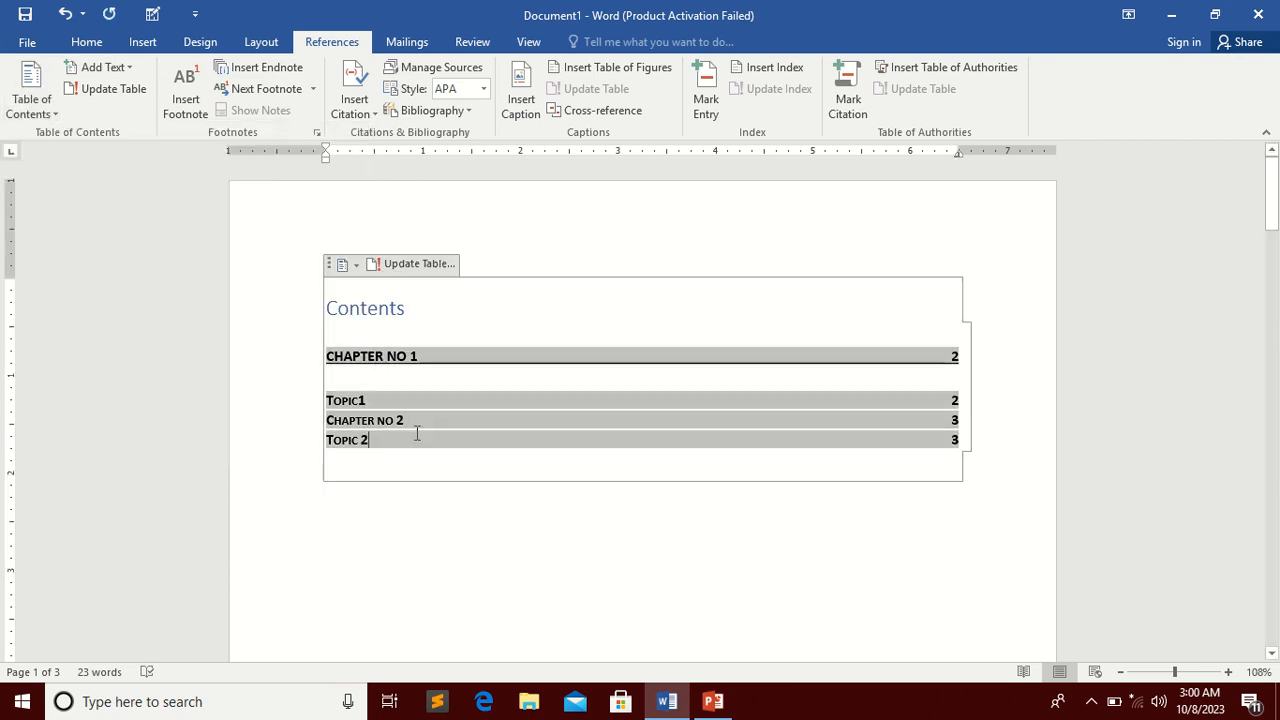
{"action": "left_click", "coordinate": [43, 111]}
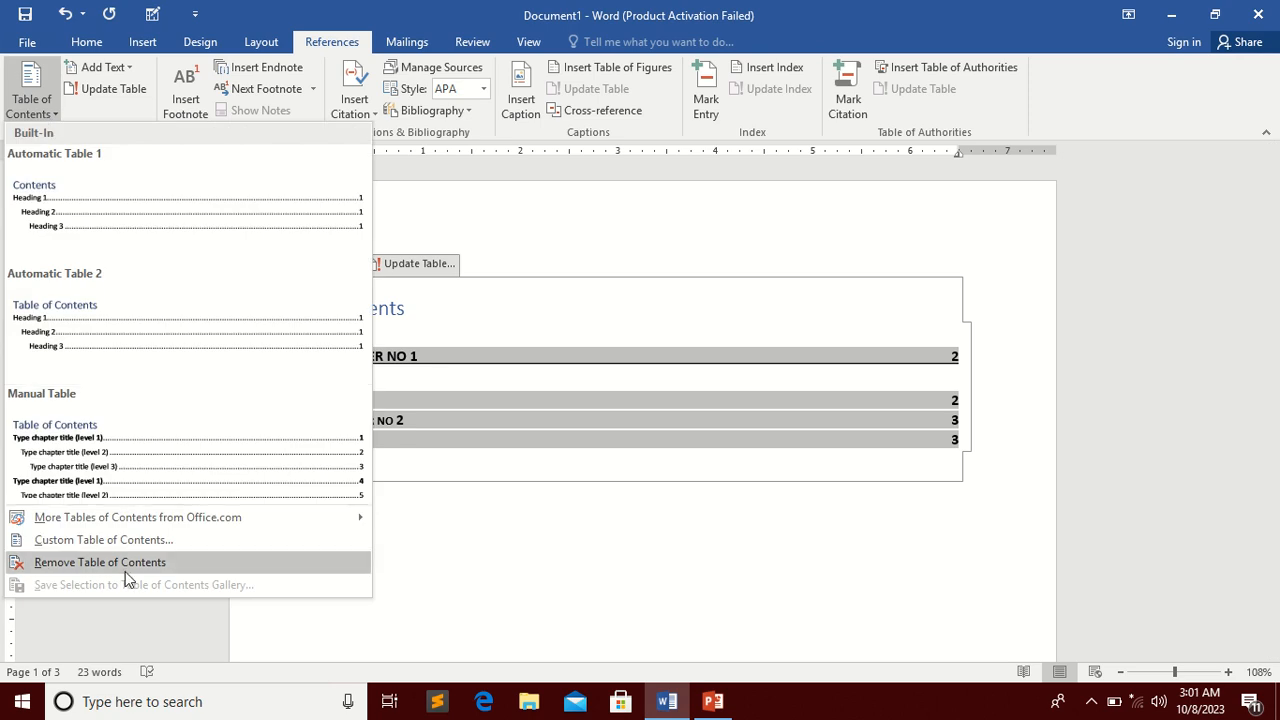
{"action": "left_click", "coordinate": [130, 545]}
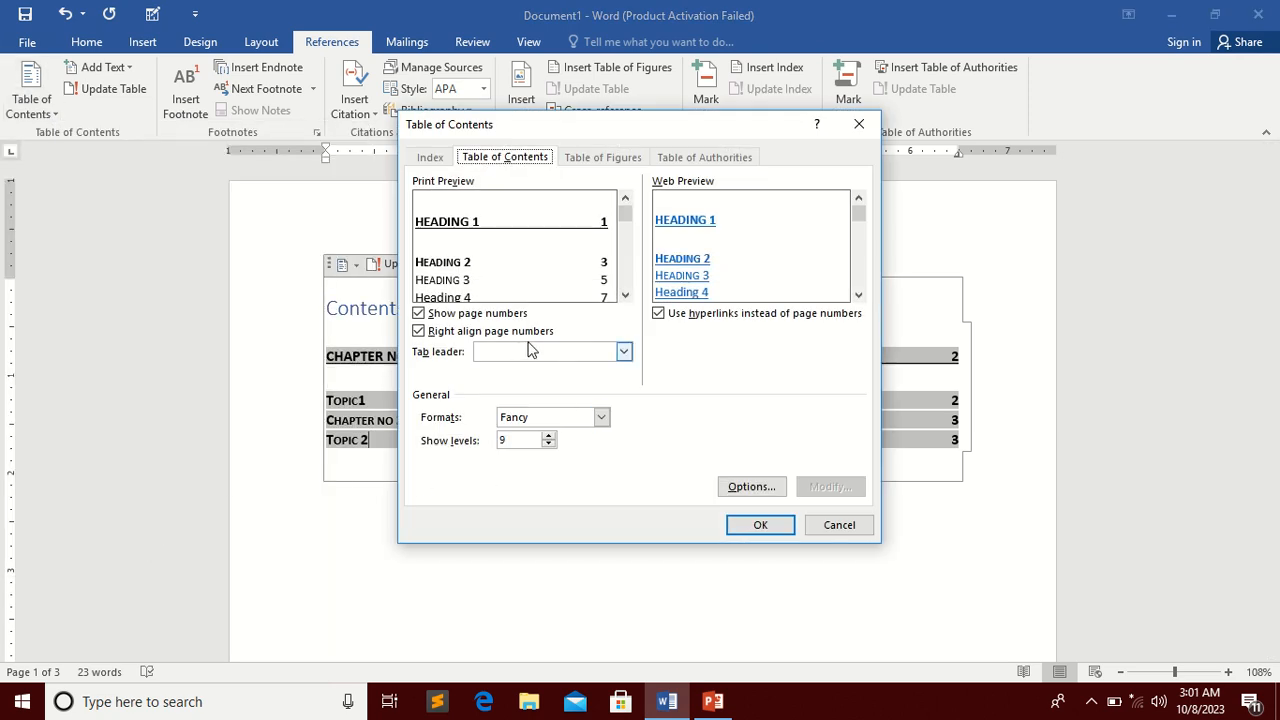
{"action": "left_click", "coordinate": [600, 418]}
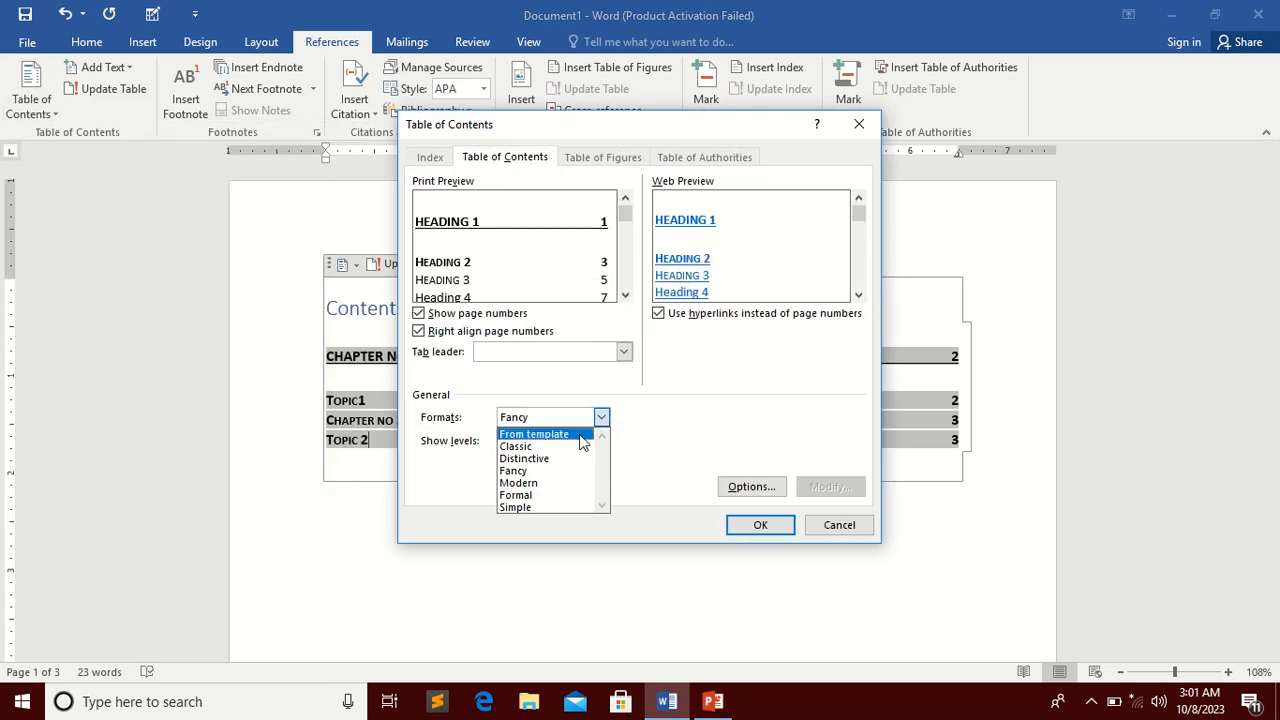
{"action": "left_click", "coordinate": [580, 434]}
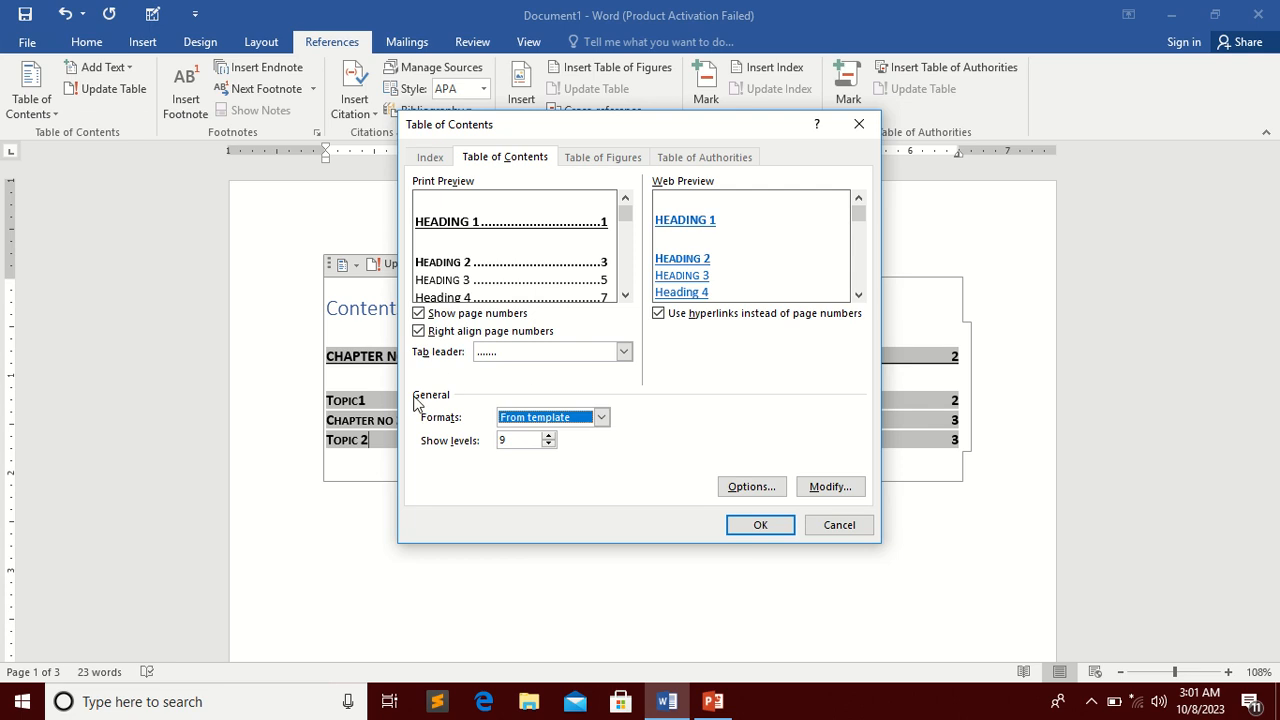
{"action": "left_click", "coordinate": [759, 530]}
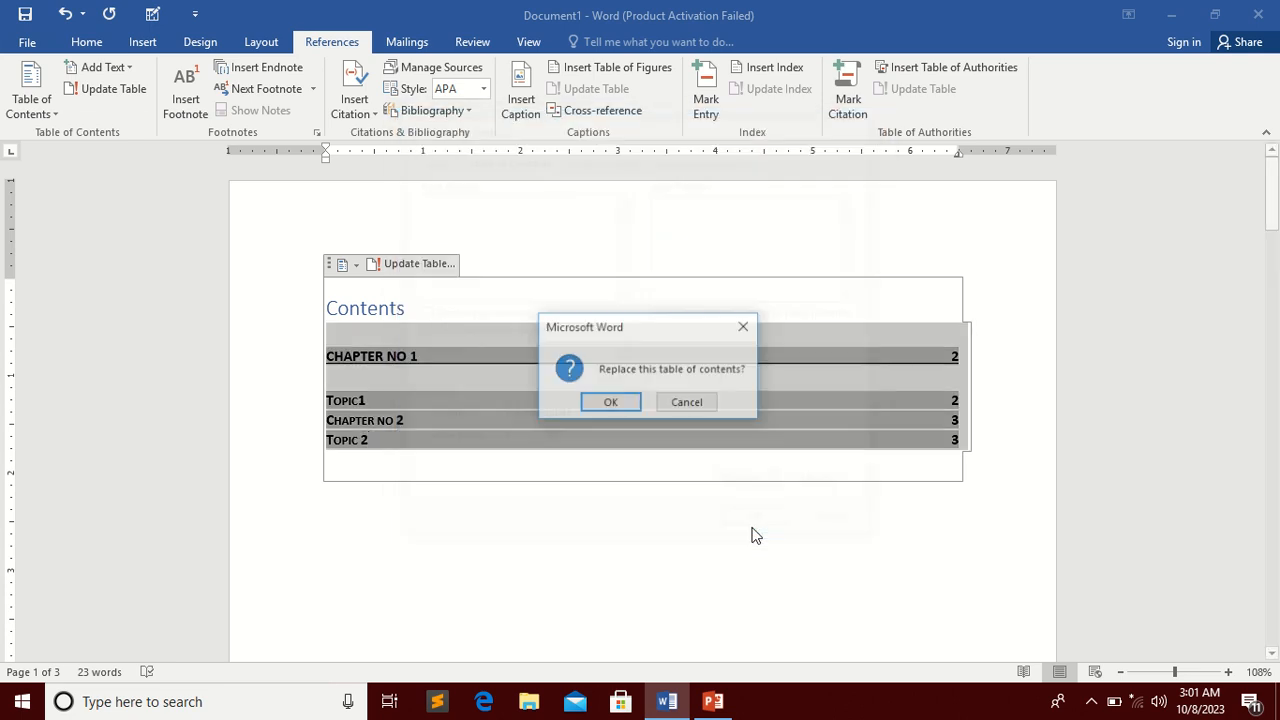
{"action": "left_click", "coordinate": [611, 404]}
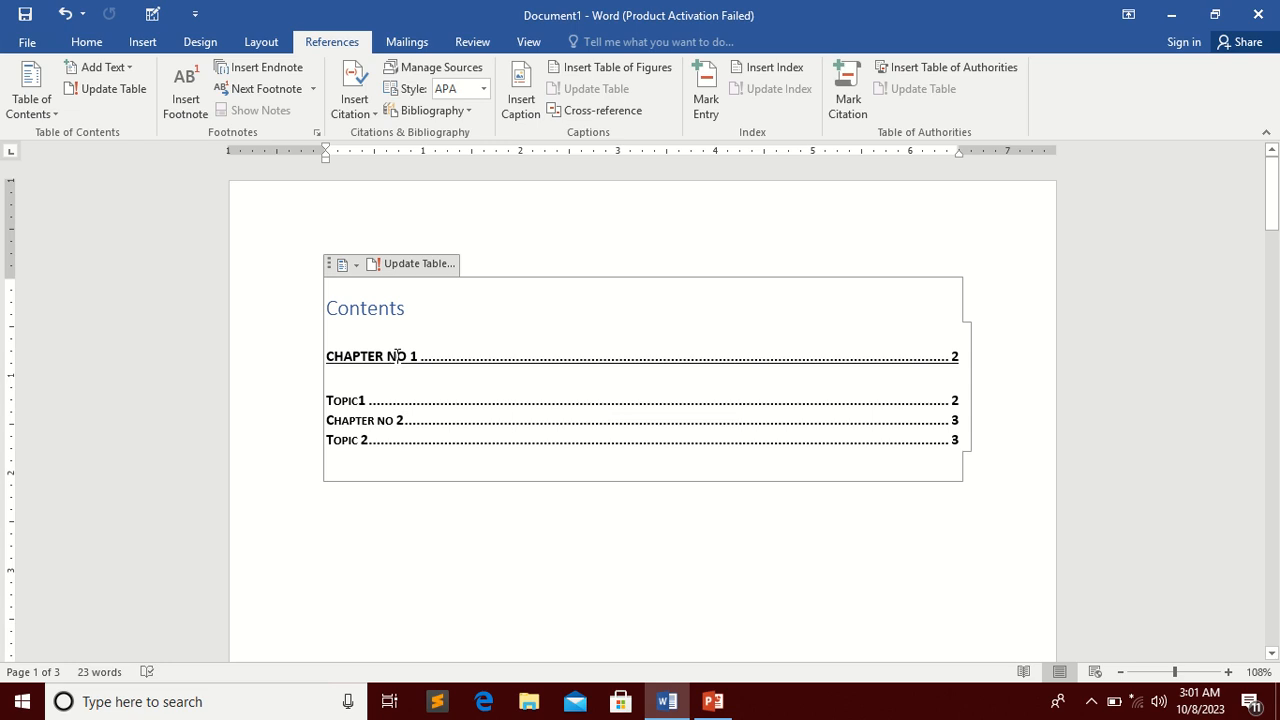
- Replace the contents table again using its existing custom settings
{"action": "left_click", "coordinate": [36, 110]}
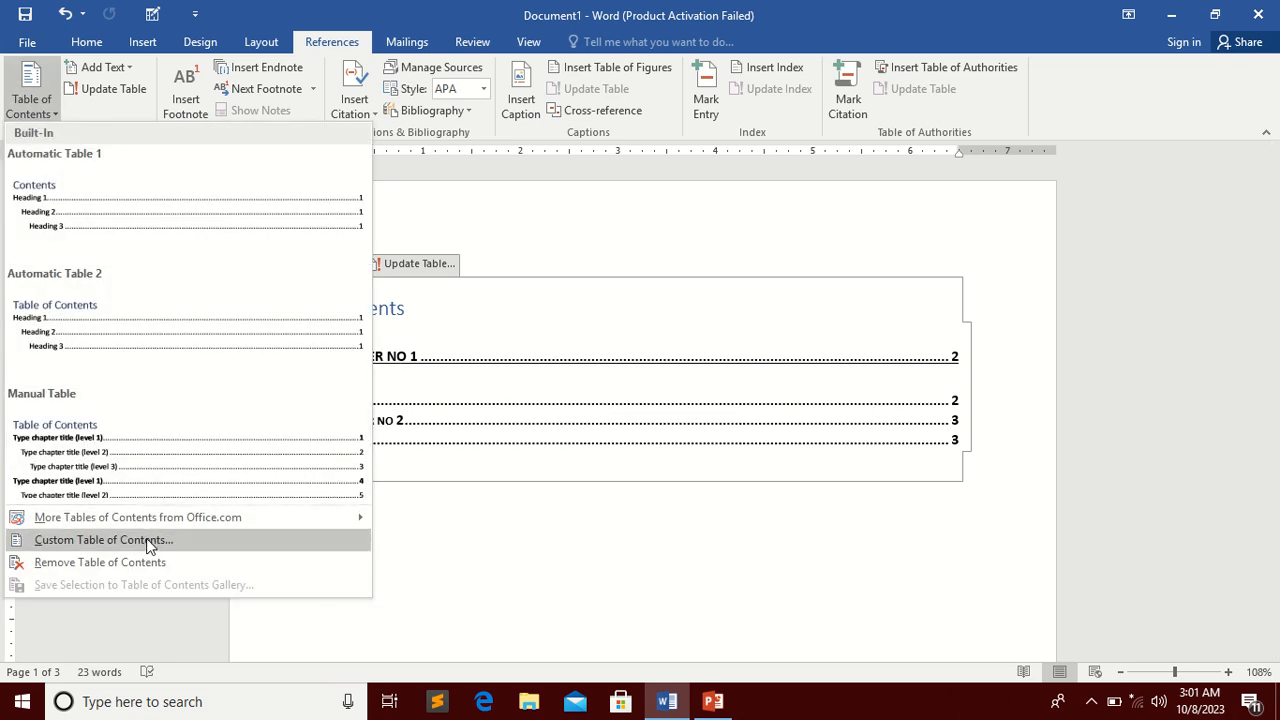
{"action": "left_click", "coordinate": [150, 542]}
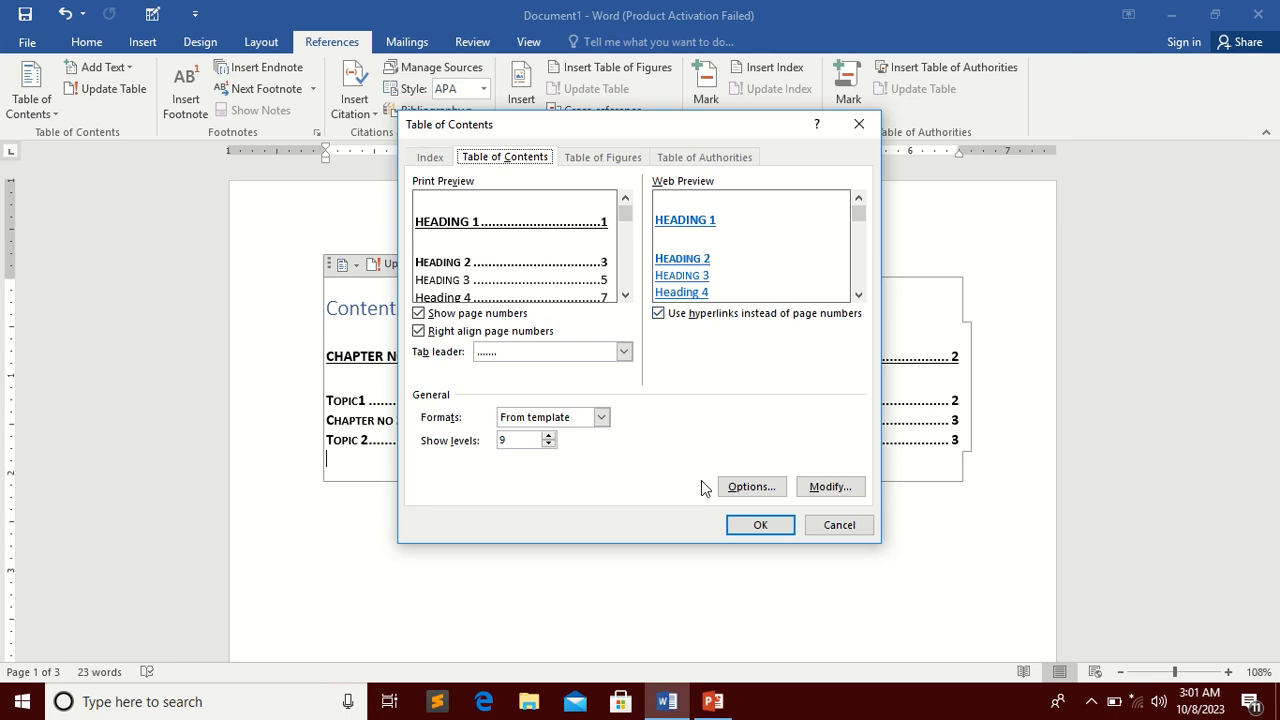
{"action": "left_click", "coordinate": [757, 526]}
{"action": "left_click", "coordinate": [543, 404]}
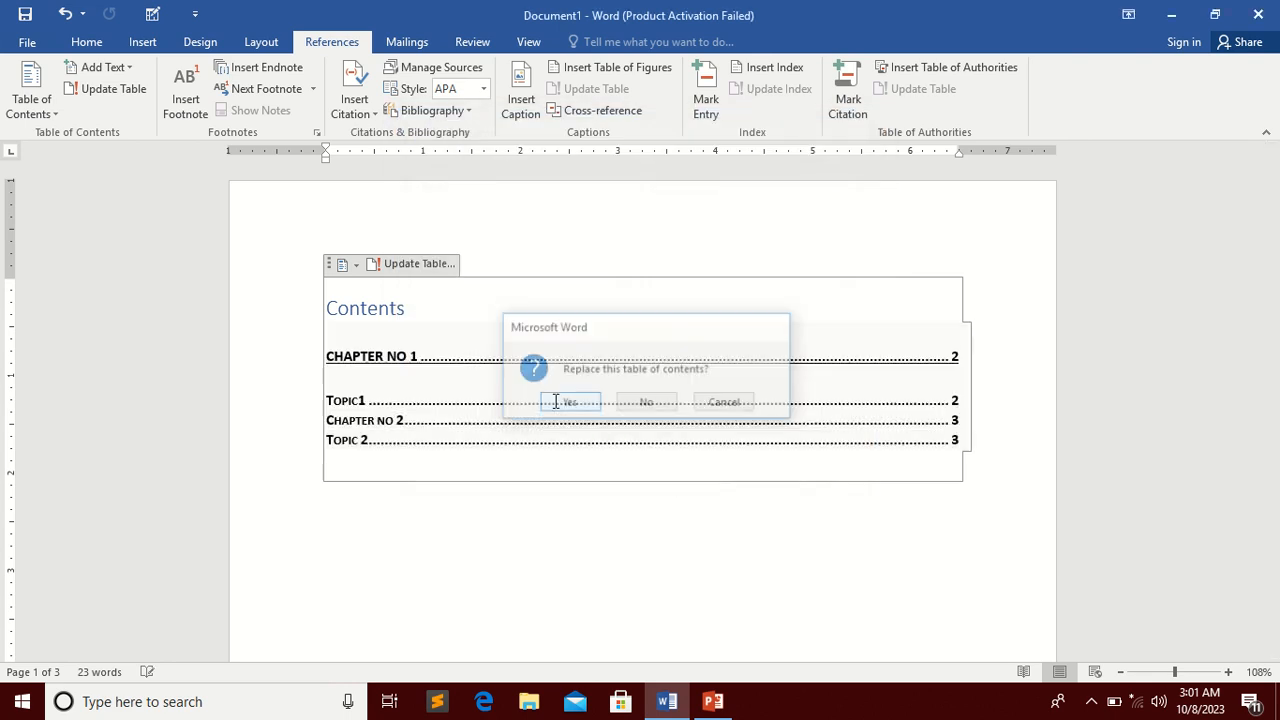
- Follow the "Chapter no 2" link in the contents table and return to the first page
{"action": "left_click", "coordinate": [381, 429], "text": "ctrl"}
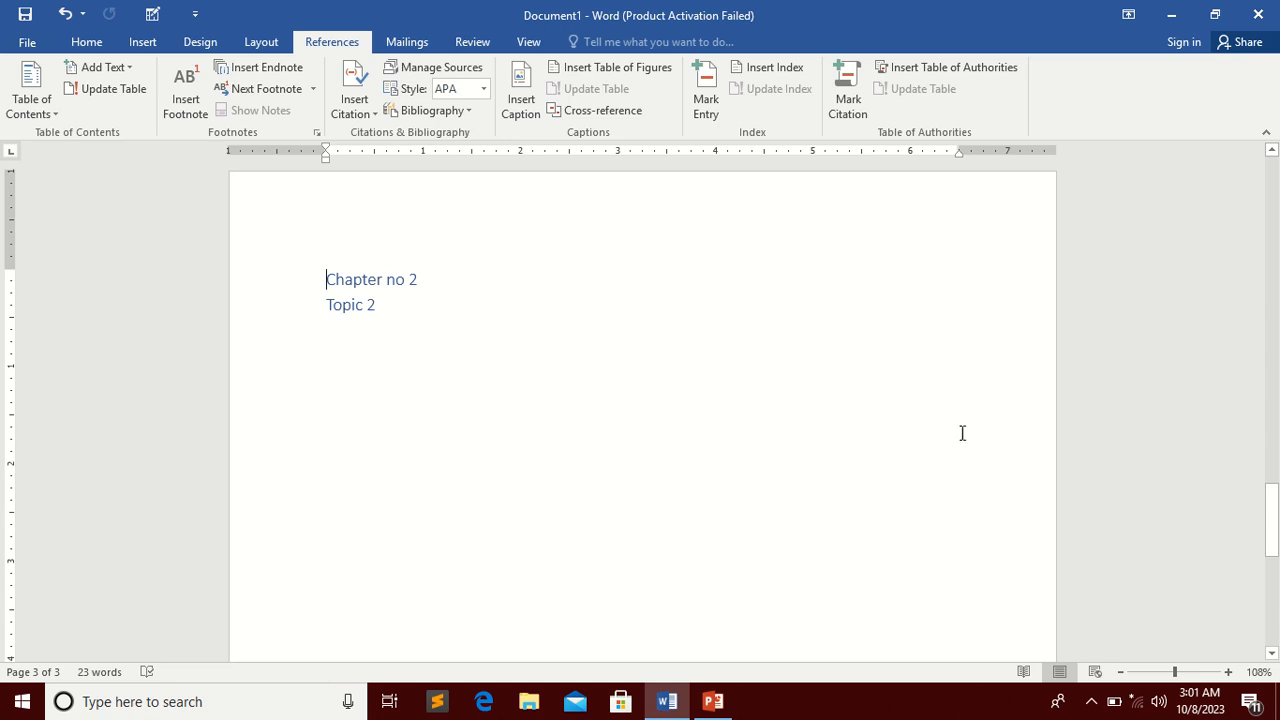
{"action": "left_click_drag", "start_coordinate": [1271, 515], "coordinate": [1270, 163]}
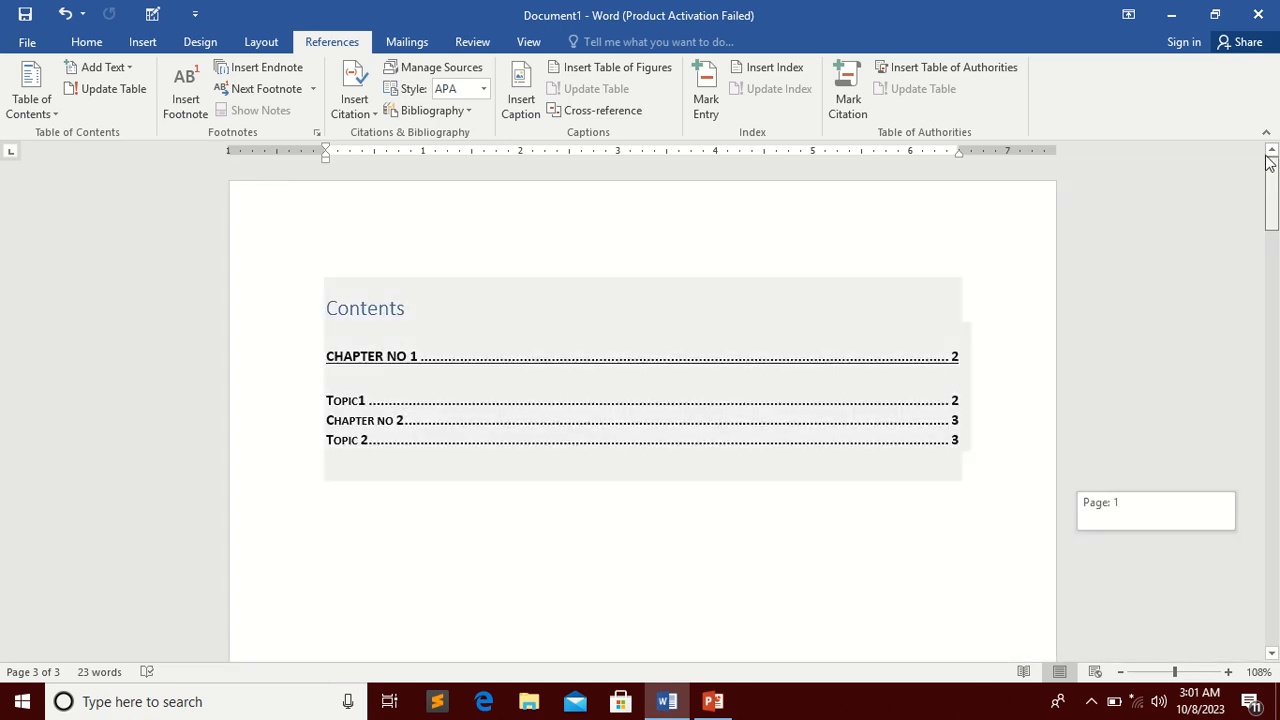
- Turn off using hyperlinks instead of page numbers in the custom settings and replace the contents table
{"action": "left_click", "coordinate": [364, 400]}
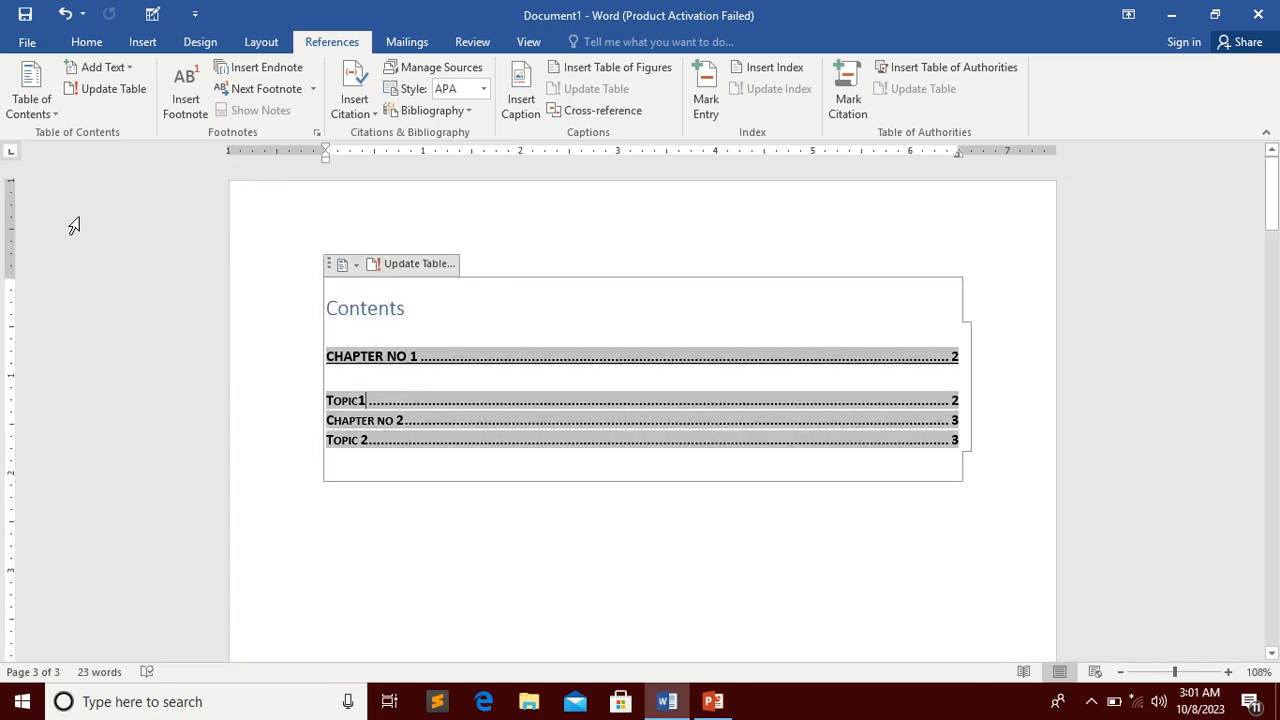
{"action": "left_click", "coordinate": [57, 114]}
{"action": "left_click", "coordinate": [136, 538]}
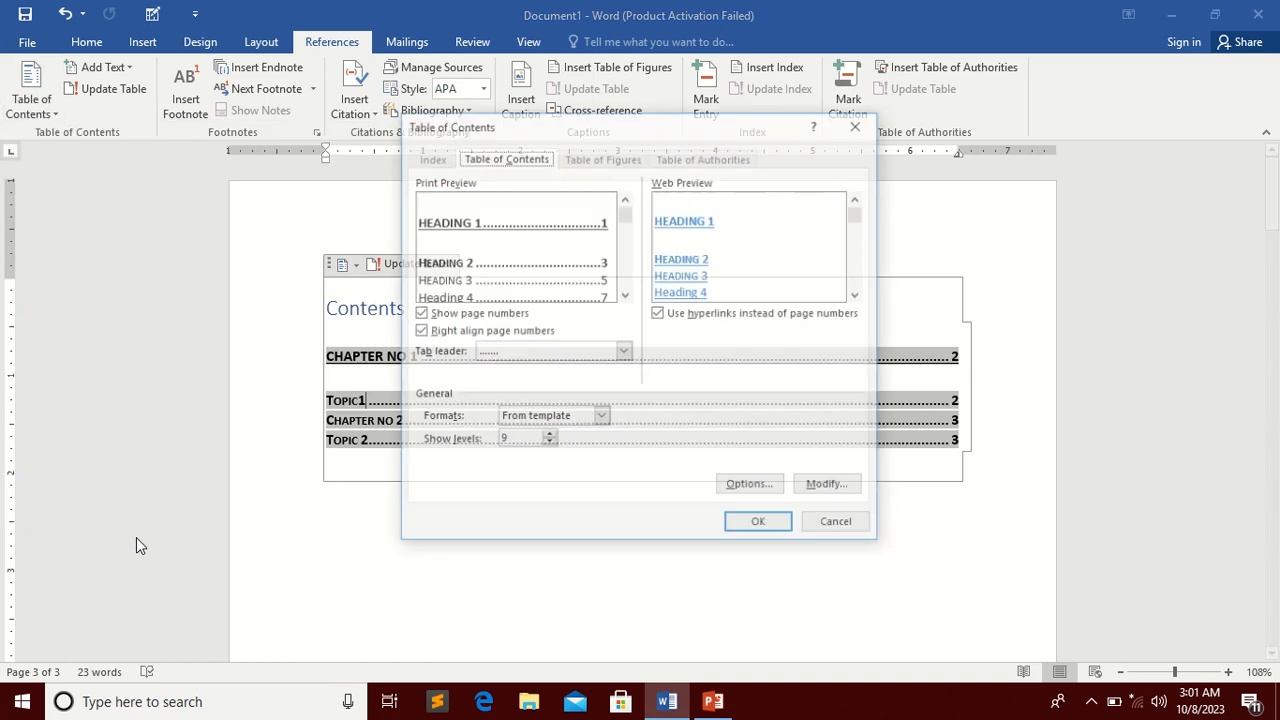
{"action": "left_click", "coordinate": [688, 316]}
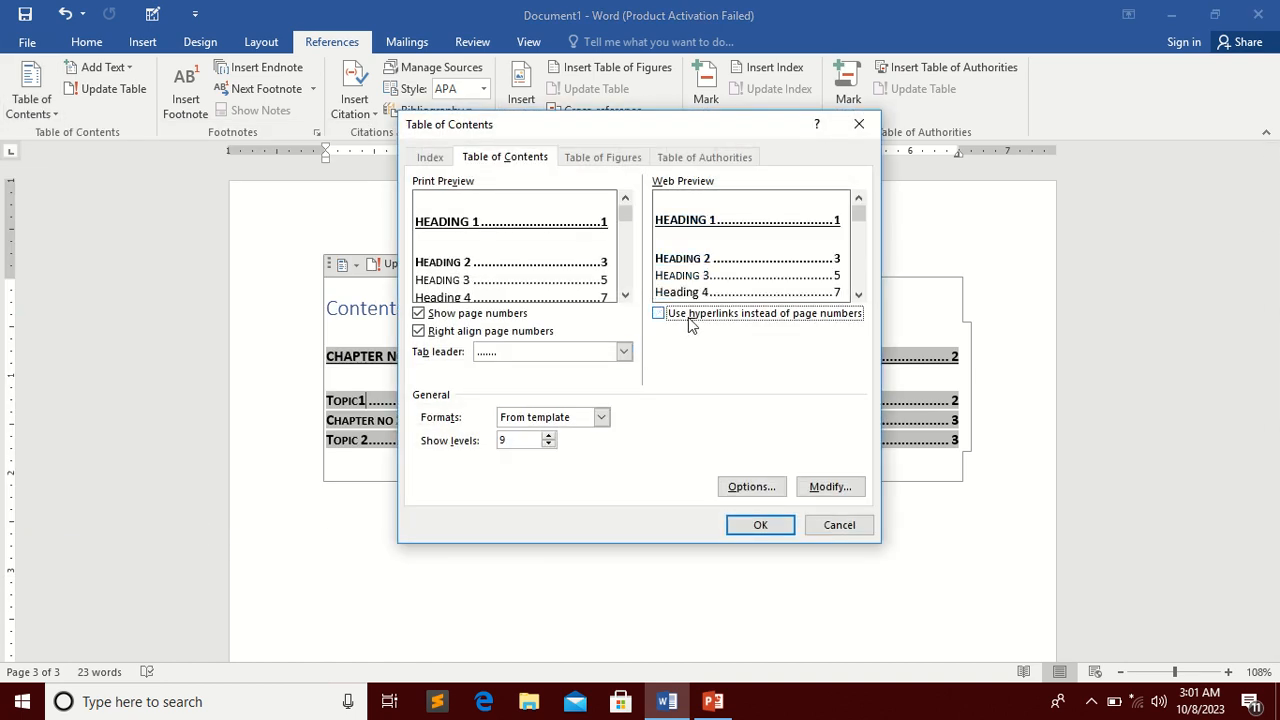
{"action": "left_click", "coordinate": [758, 525]}
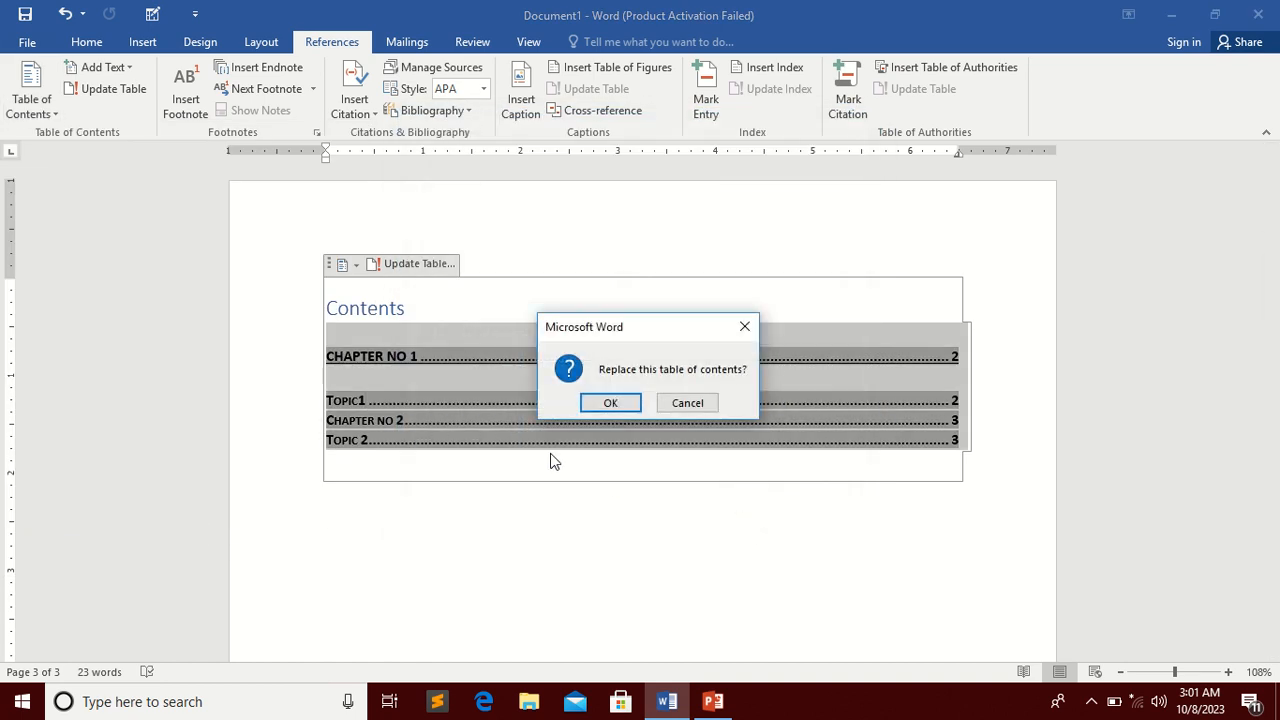
{"action": "left_click", "coordinate": [611, 403]}
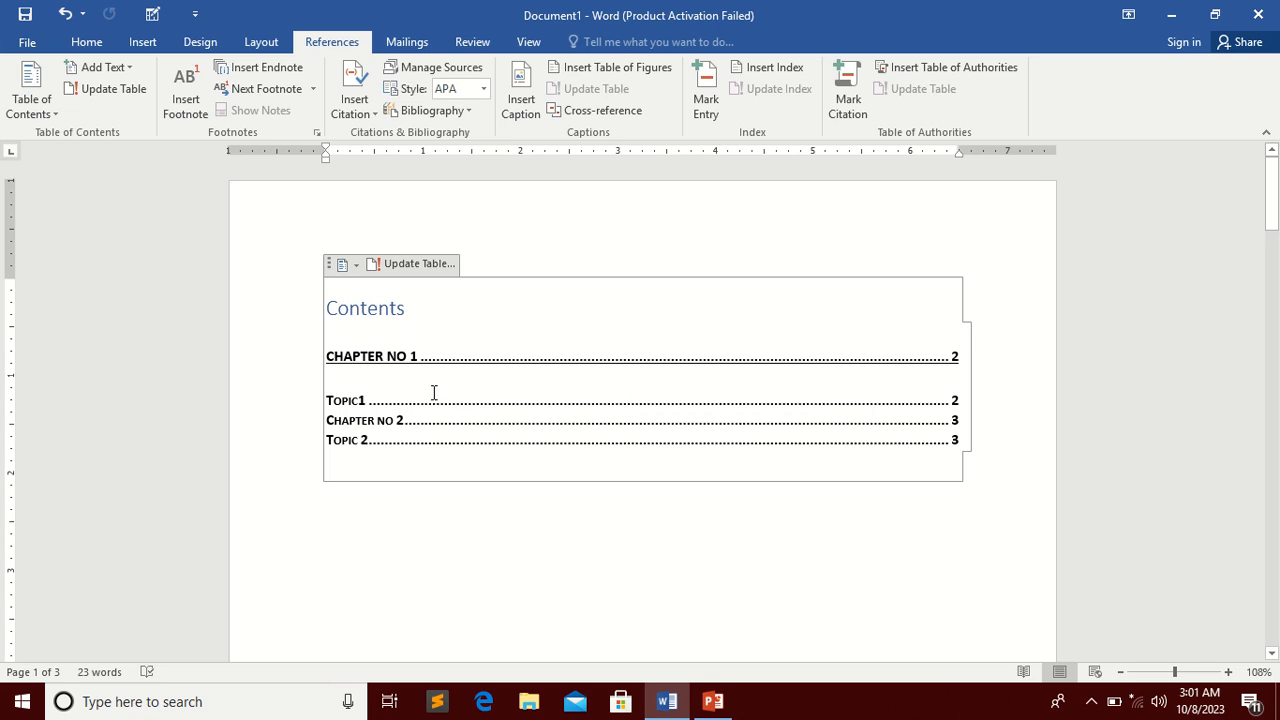
- Turn on using hyperlinks instead of page numbers in the custom contents settings and replace the existing table
{"action": "triple_click", "coordinate": [355, 360]}
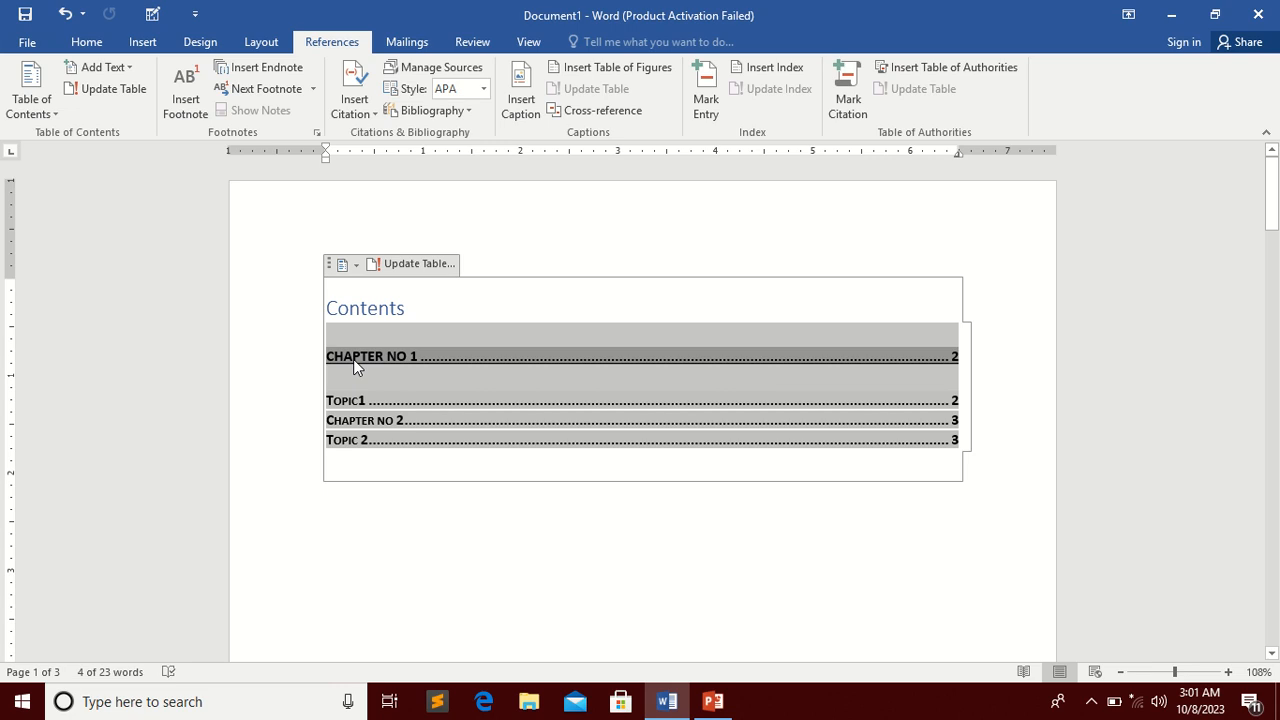
{"action": "left_click", "coordinate": [398, 402]}
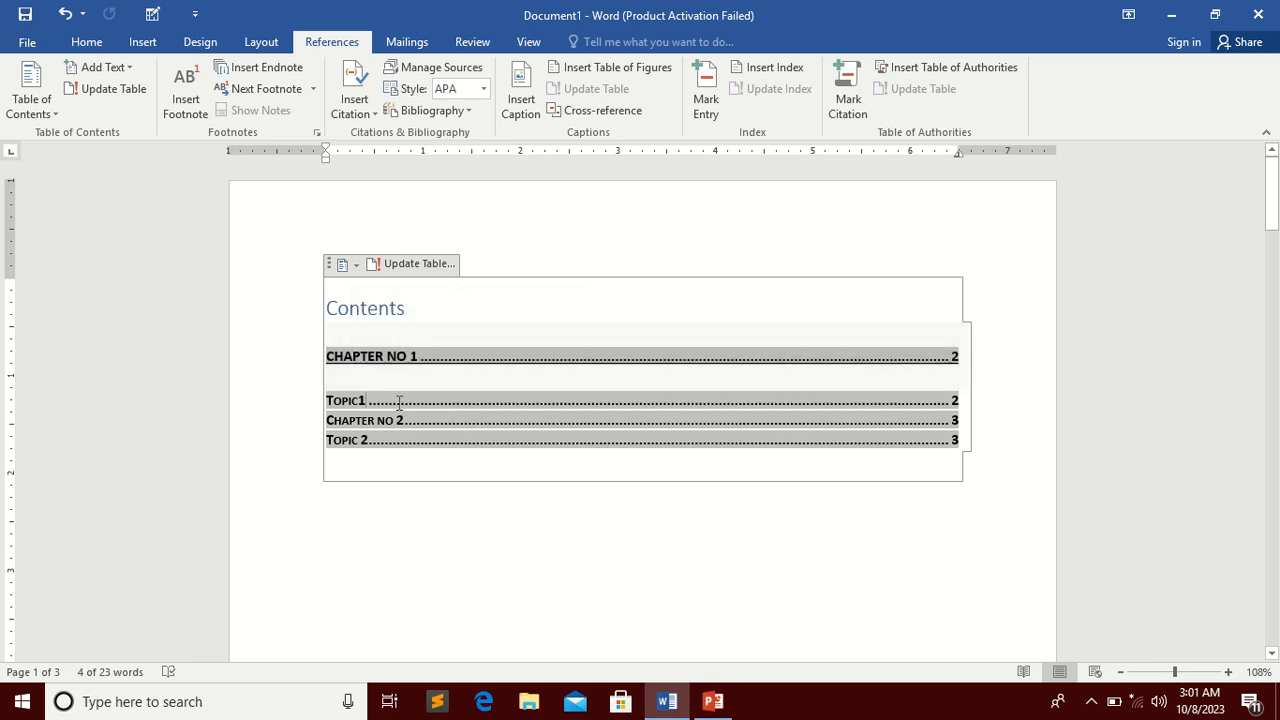
{"action": "left_click", "coordinate": [24, 104]}
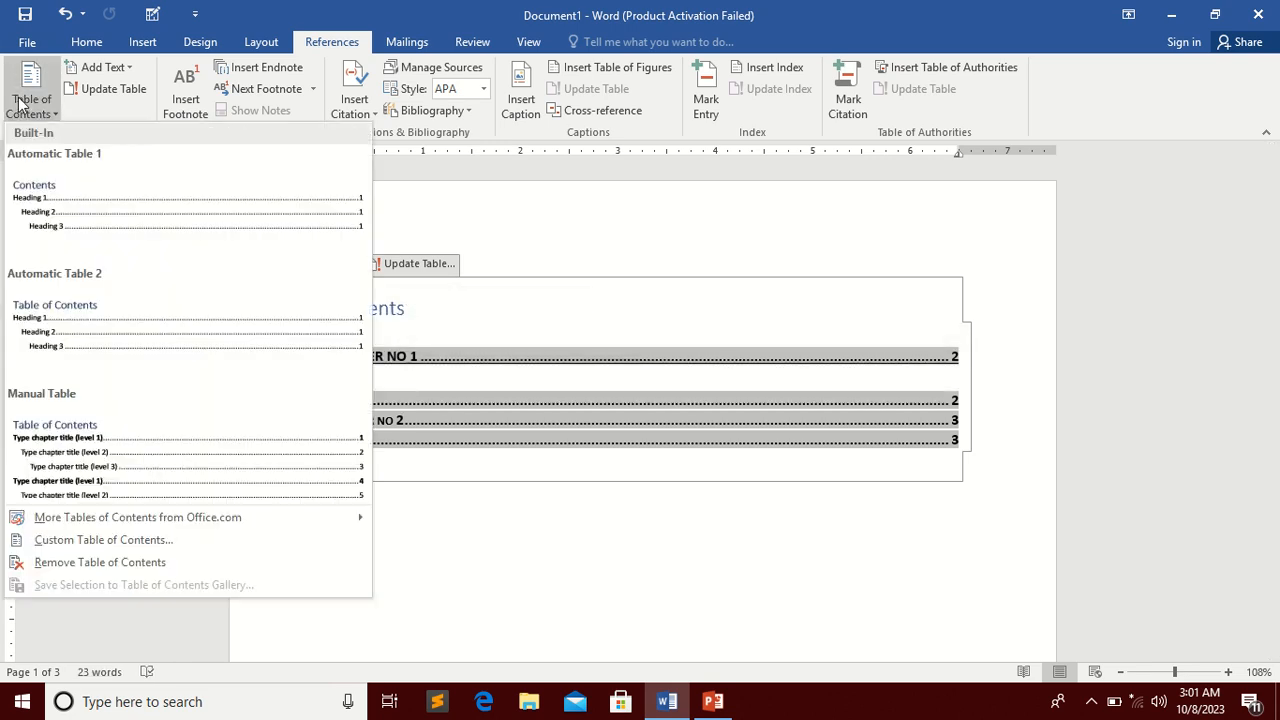
{"action": "left_click", "coordinate": [208, 540]}
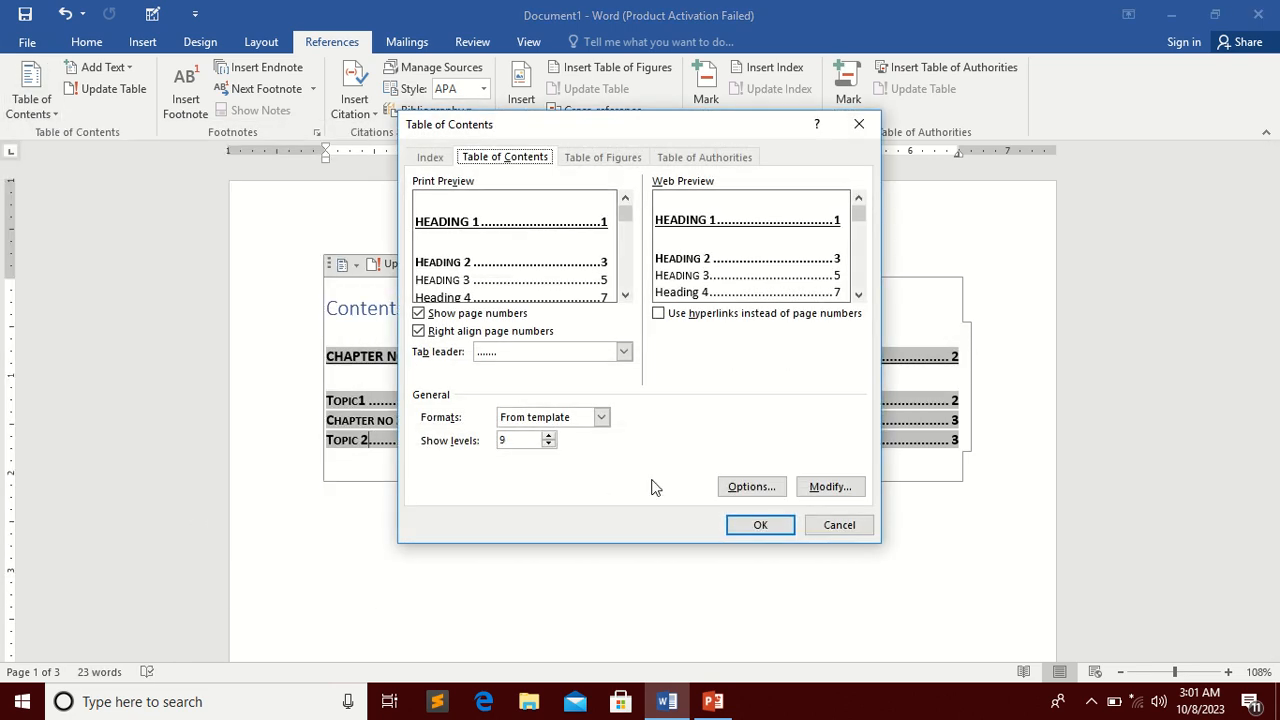
{"action": "left_click", "coordinate": [704, 316]}
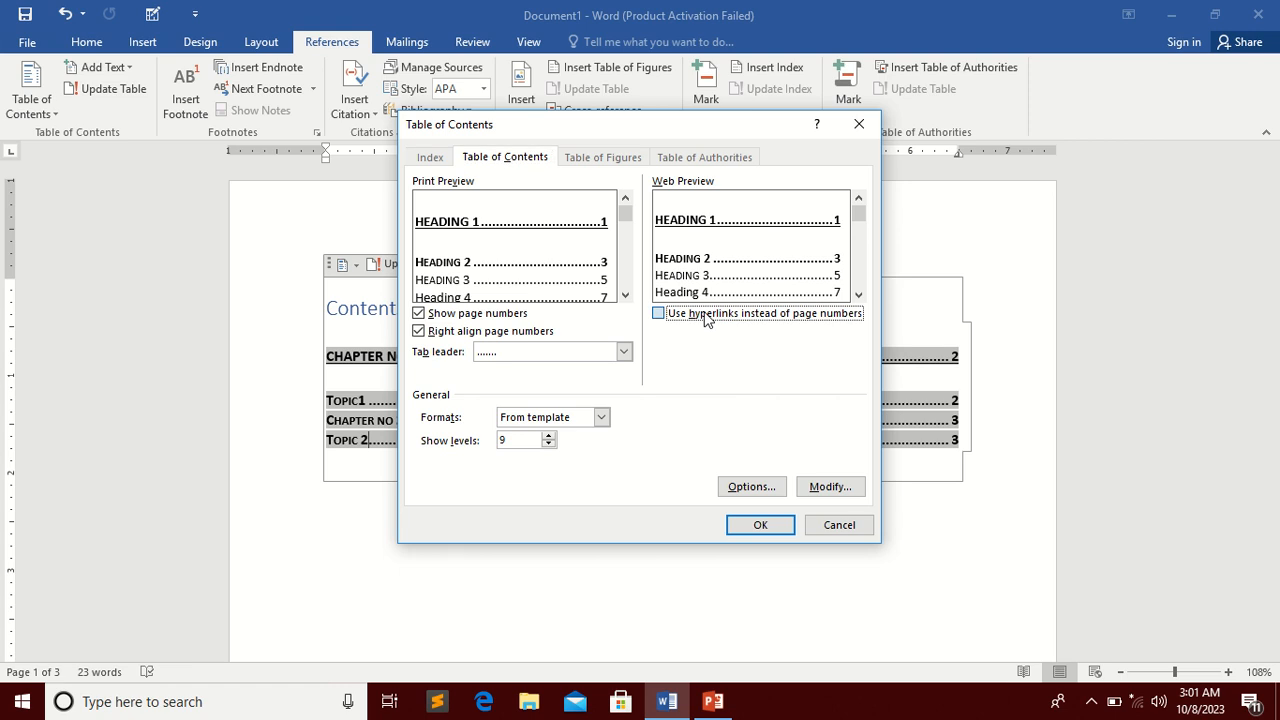
{"action": "left_click", "coordinate": [752, 530]}
{"action": "left_click", "coordinate": [610, 403]}
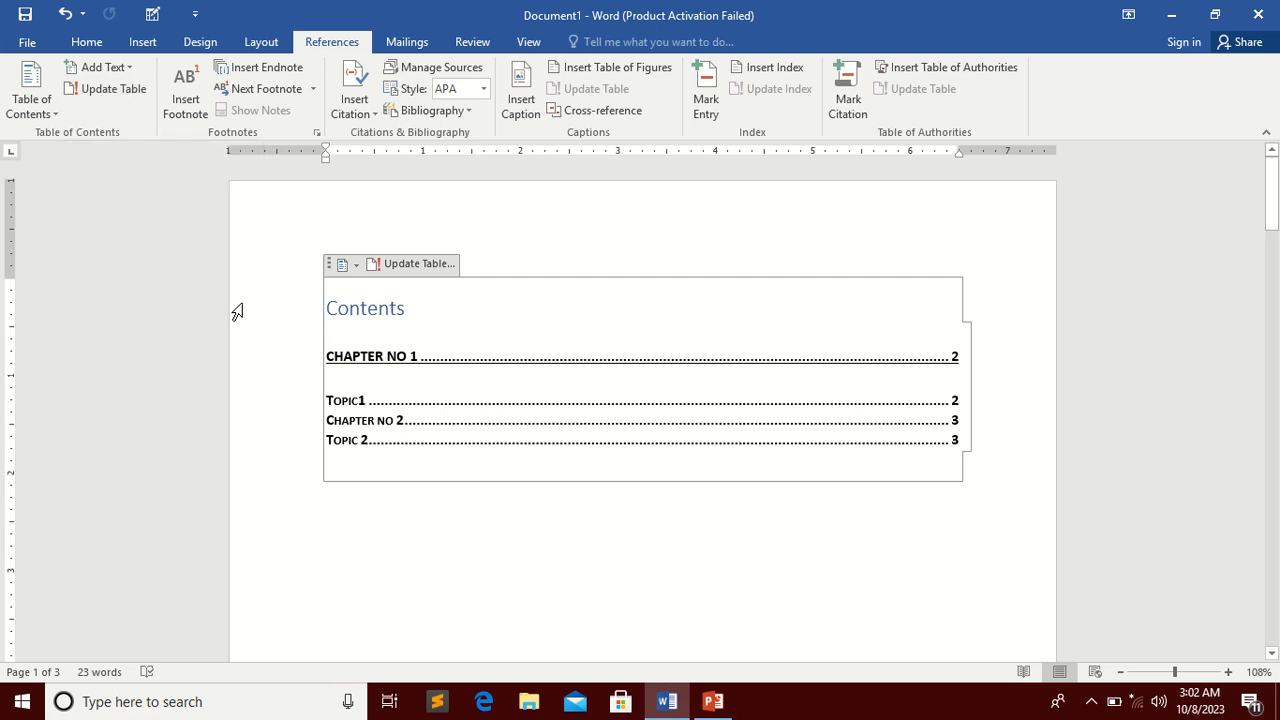
- Undo the custom contents table replacements back to the originally inserted automatic table, keeping that table in place
{"action": "left_click", "coordinate": [445, 393]}
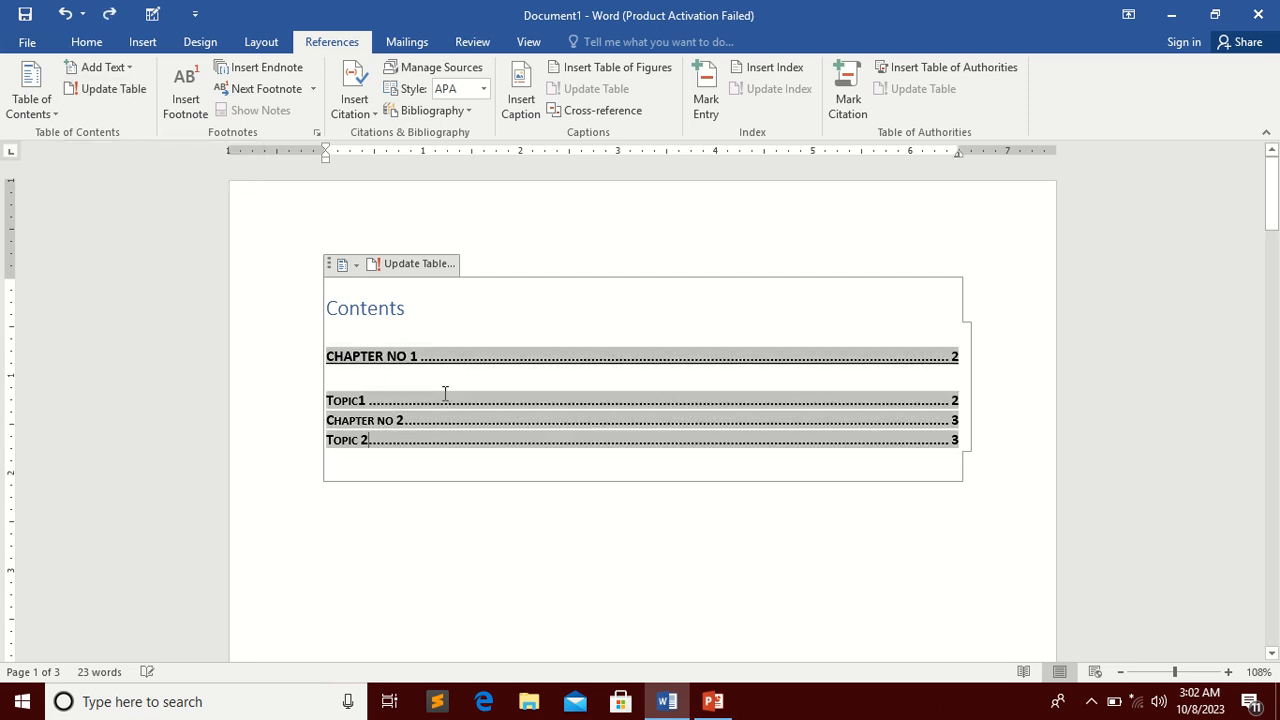
{"action": "key", "text": "ctrl+z"}
{"action": "key", "text": "ctrl+z"}
{"action": "key", "text": "ctrl+z"}
{"action": "key", "text": "ctrl+z"}
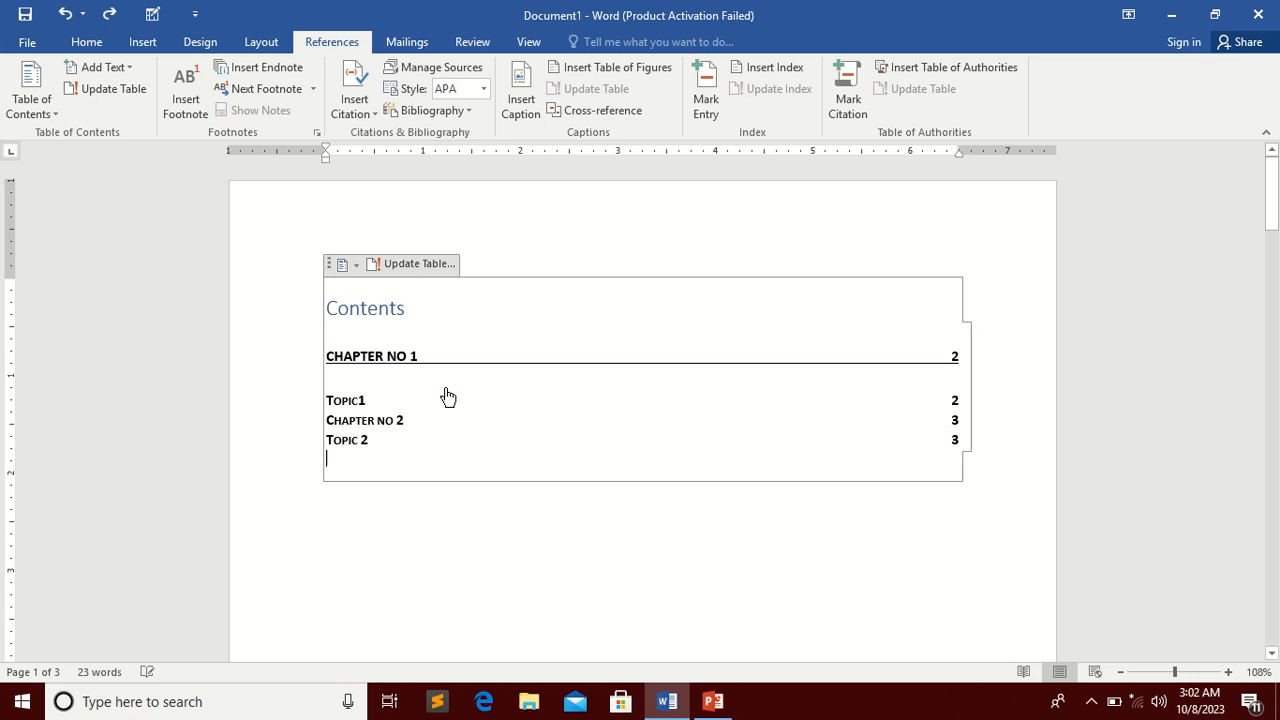
{"action": "key", "text": "ctrl+z"}
{"action": "key", "text": "ctrl+z"}
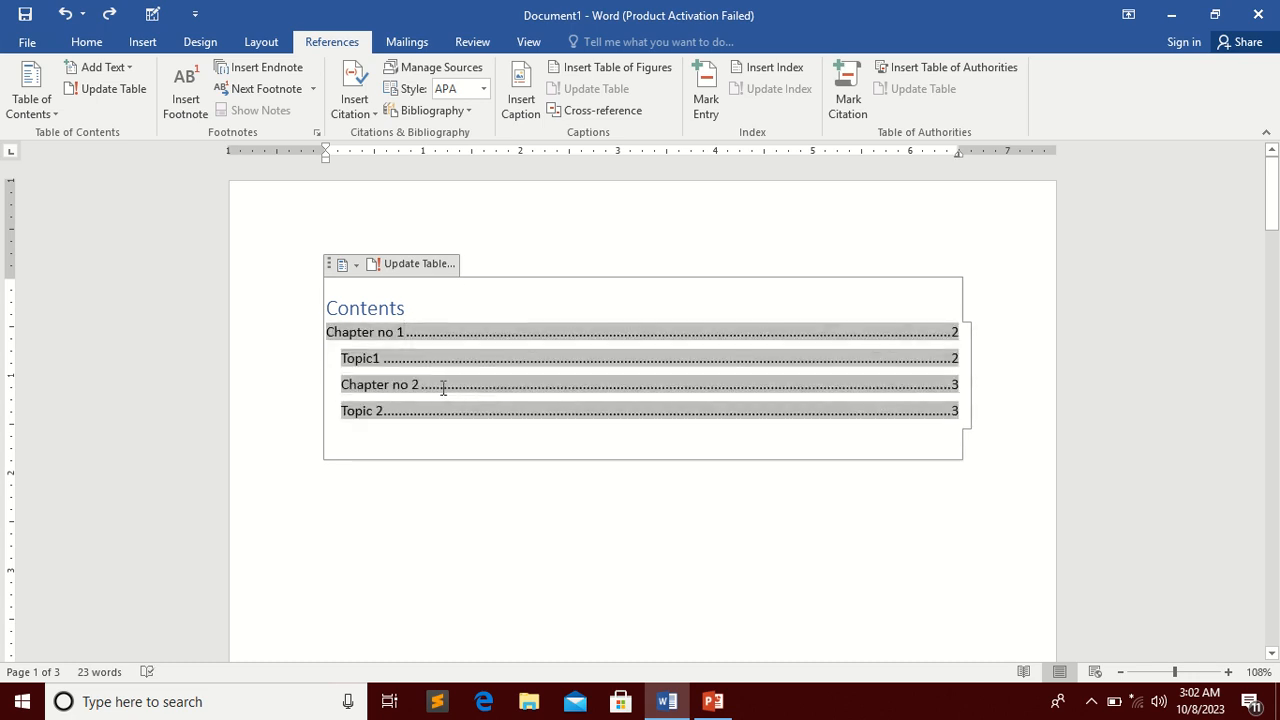
{"action": "left_click", "coordinate": [390, 436]}
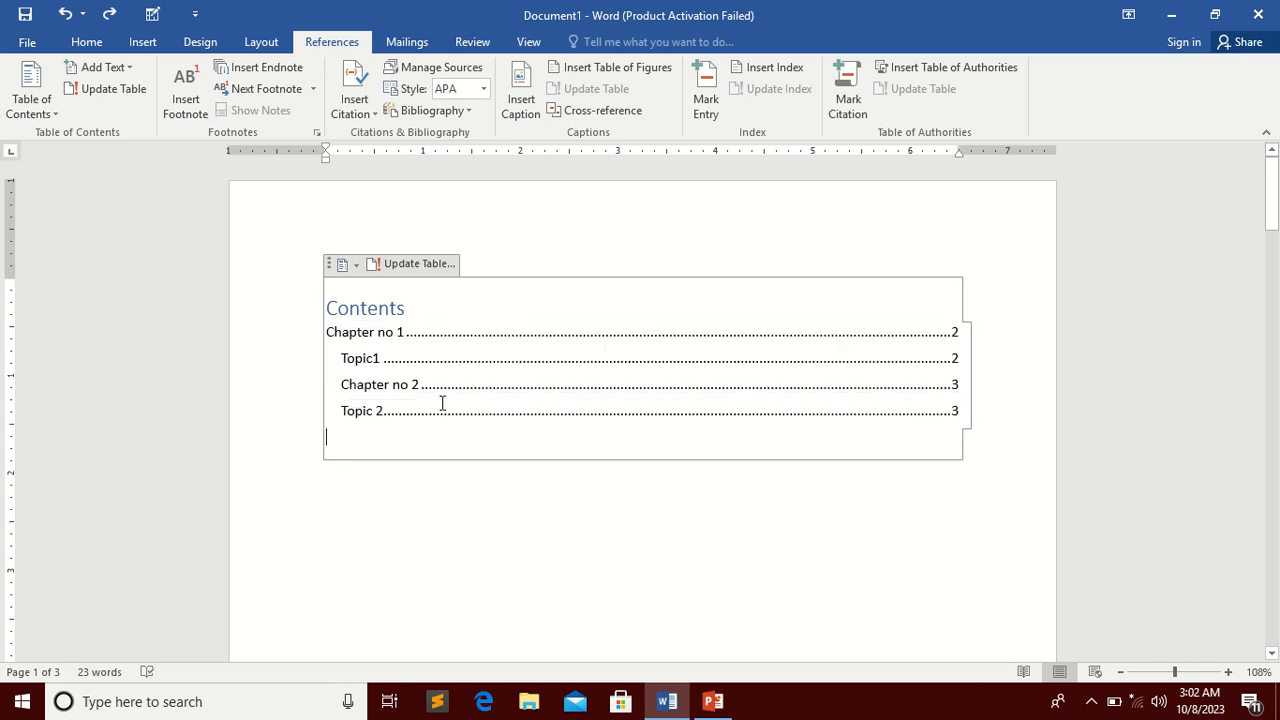
{"action": "key", "text": "ctrl+z"}
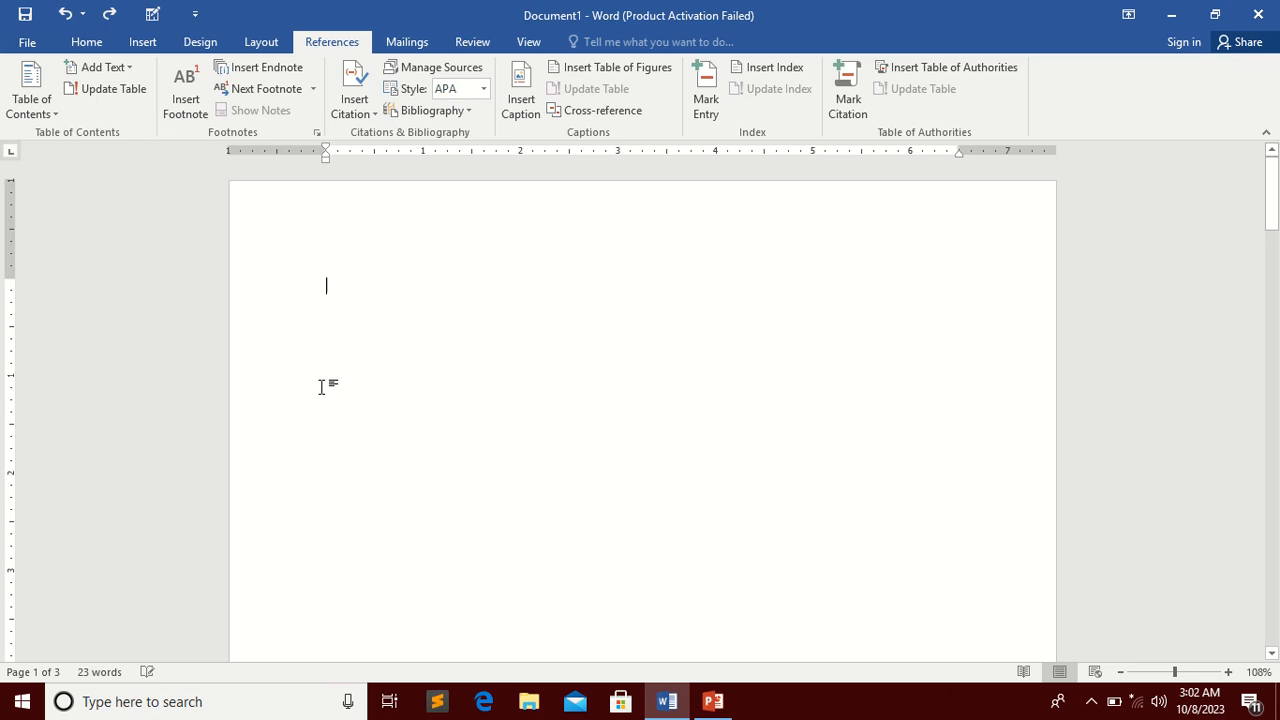
{"action": "key", "text": "ctrl+y"}
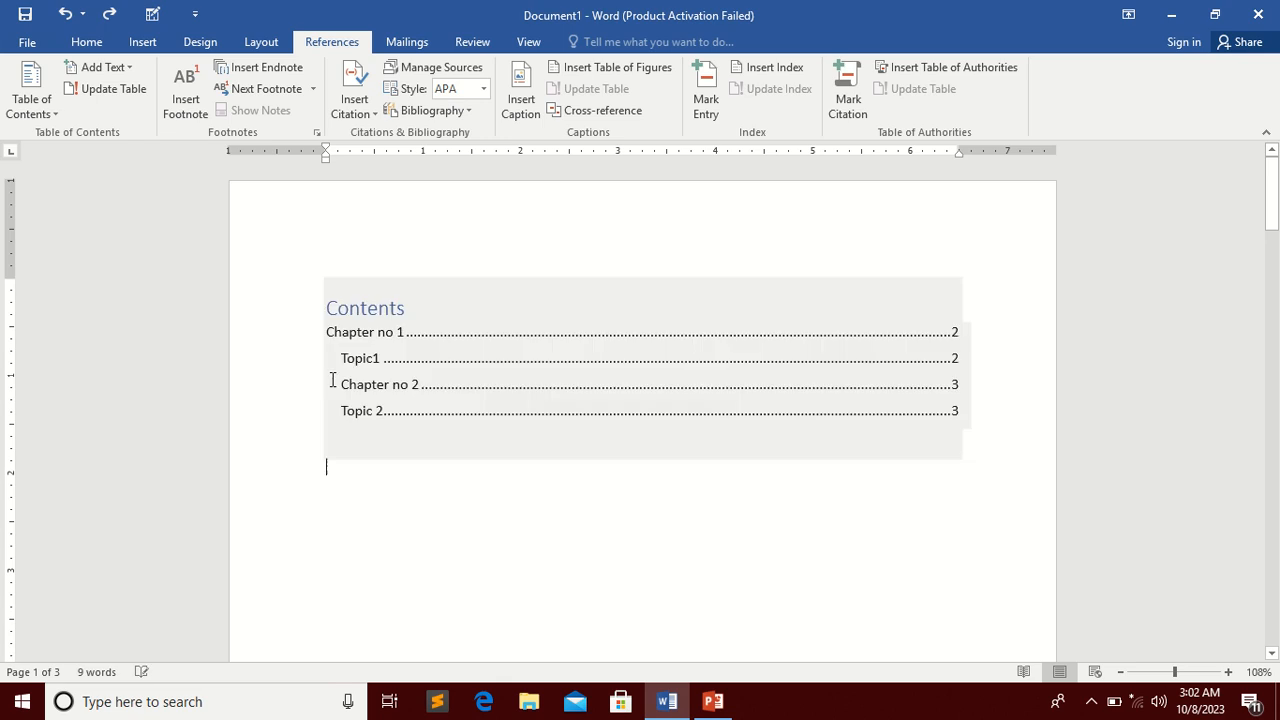
- Assign the "Chapter no 2" heading to Level 1 of the table of contents
{"action": "scroll", "coordinate": [365, 370], "scroll_direction": "down", "scroll_amount": 10}
{"action": "scroll", "coordinate": [380, 348], "scroll_direction": "down", "scroll_amount": 15}
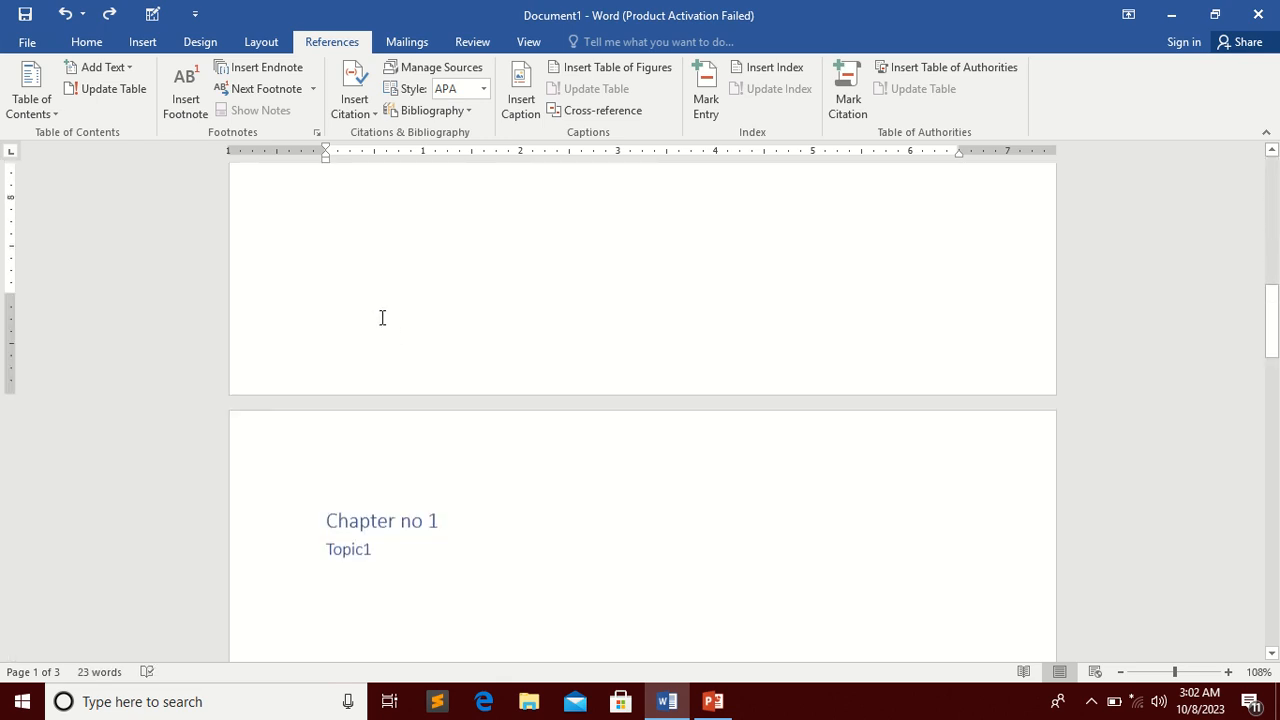
{"action": "scroll", "coordinate": [403, 250], "scroll_direction": "down", "scroll_amount": 5}
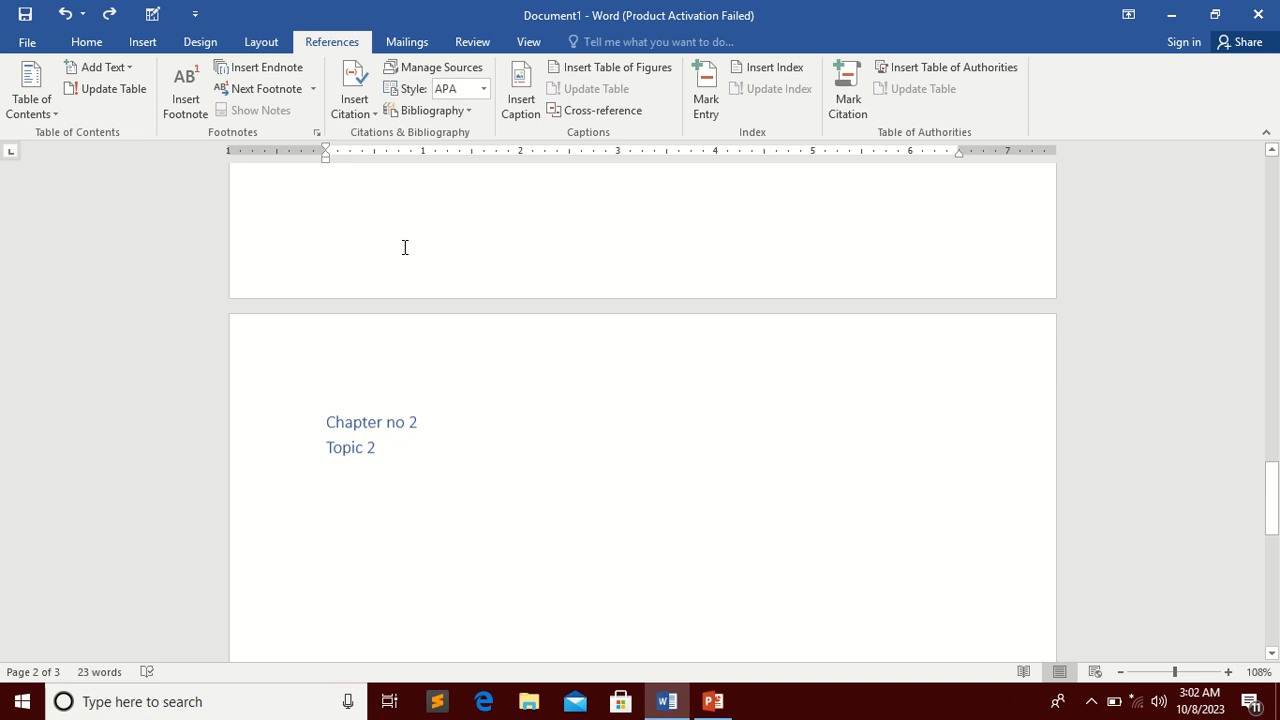
{"action": "left_click_drag", "start_coordinate": [437, 396], "coordinate": [326, 396]}
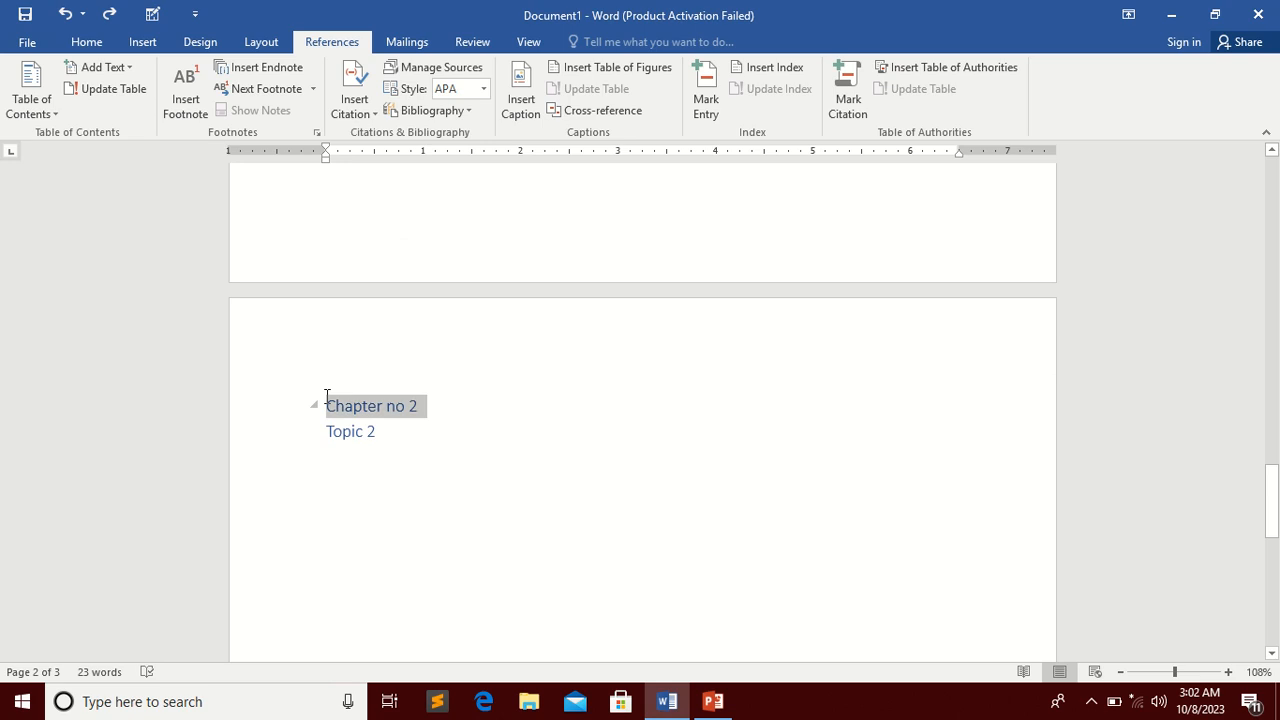
{"action": "left_click", "coordinate": [96, 66]}
{"action": "left_click", "coordinate": [111, 110]}
{"action": "left_click", "coordinate": [690, 450]}
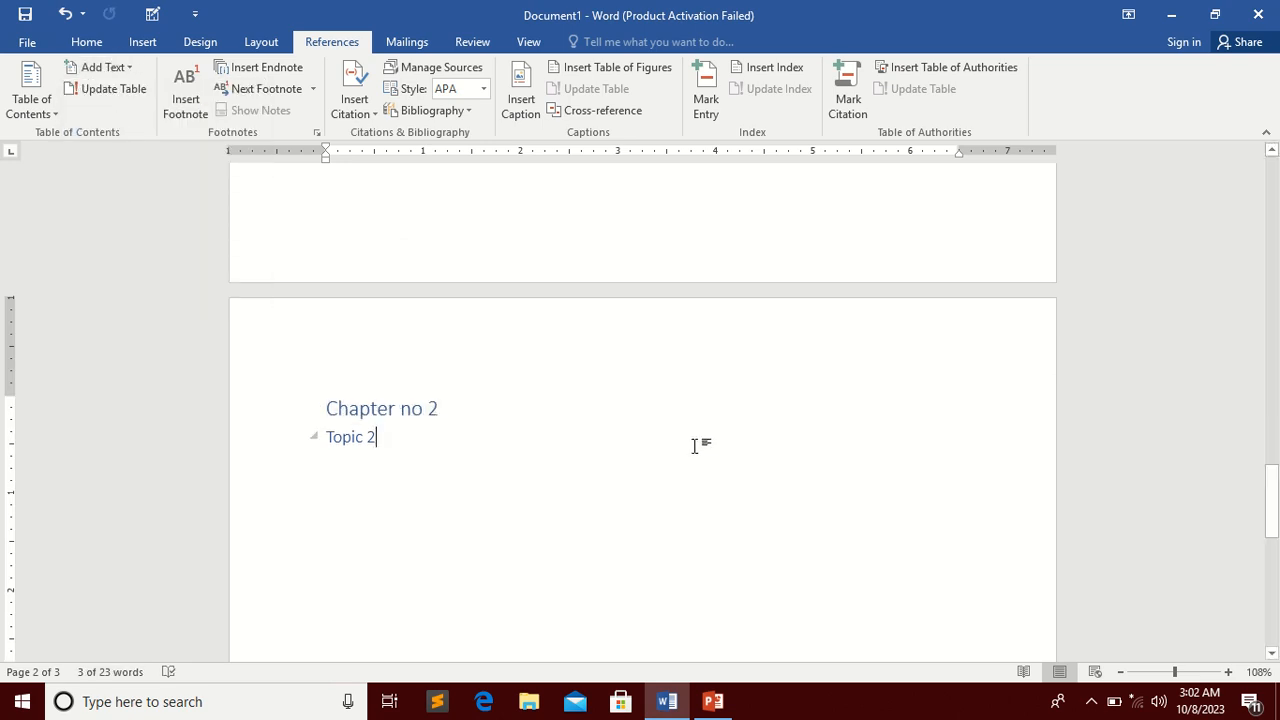
- Insert a page break after "Topic 2" and enter "Chapter no 3" on the new page
{"action": "scroll", "coordinate": [705, 425], "scroll_direction": "down", "scroll_amount": 3}
{"action": "scroll", "coordinate": [717, 400], "scroll_direction": "up", "scroll_amount": 4}
{"action": "scroll", "coordinate": [715, 385], "scroll_direction": "down", "scroll_amount": 5}
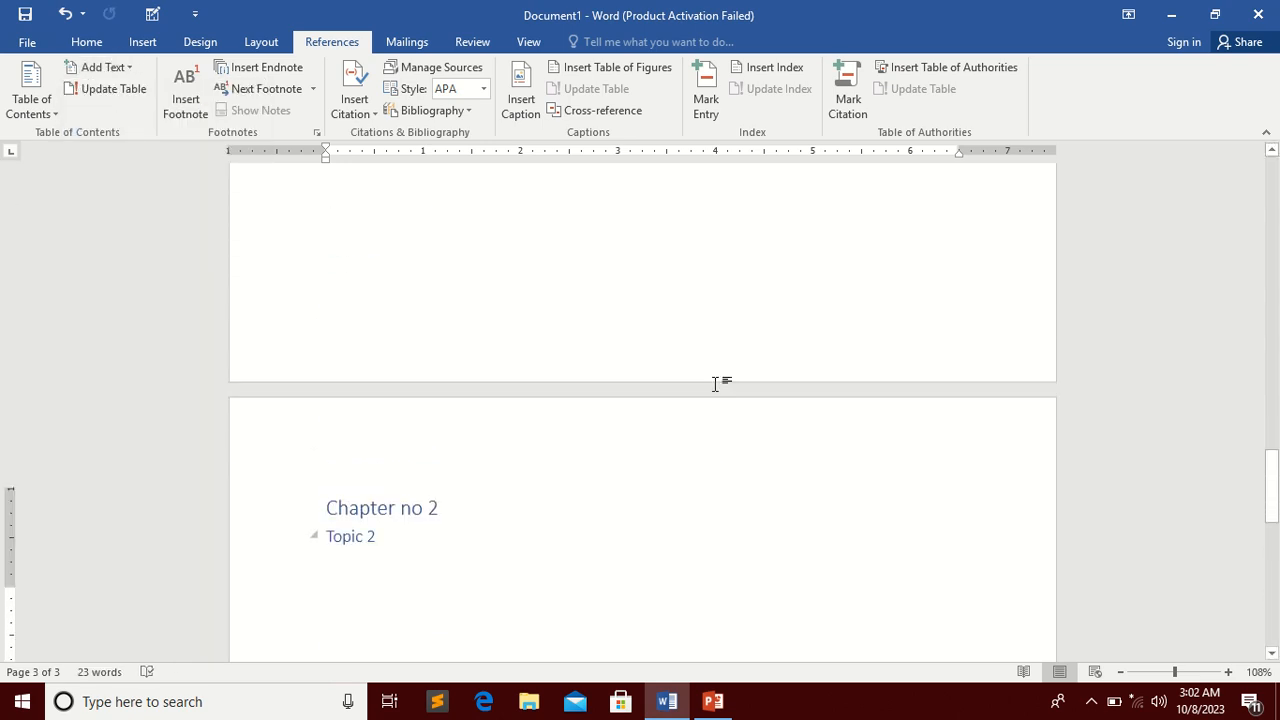
{"action": "scroll", "coordinate": [711, 331], "scroll_direction": "down", "scroll_amount": 1}
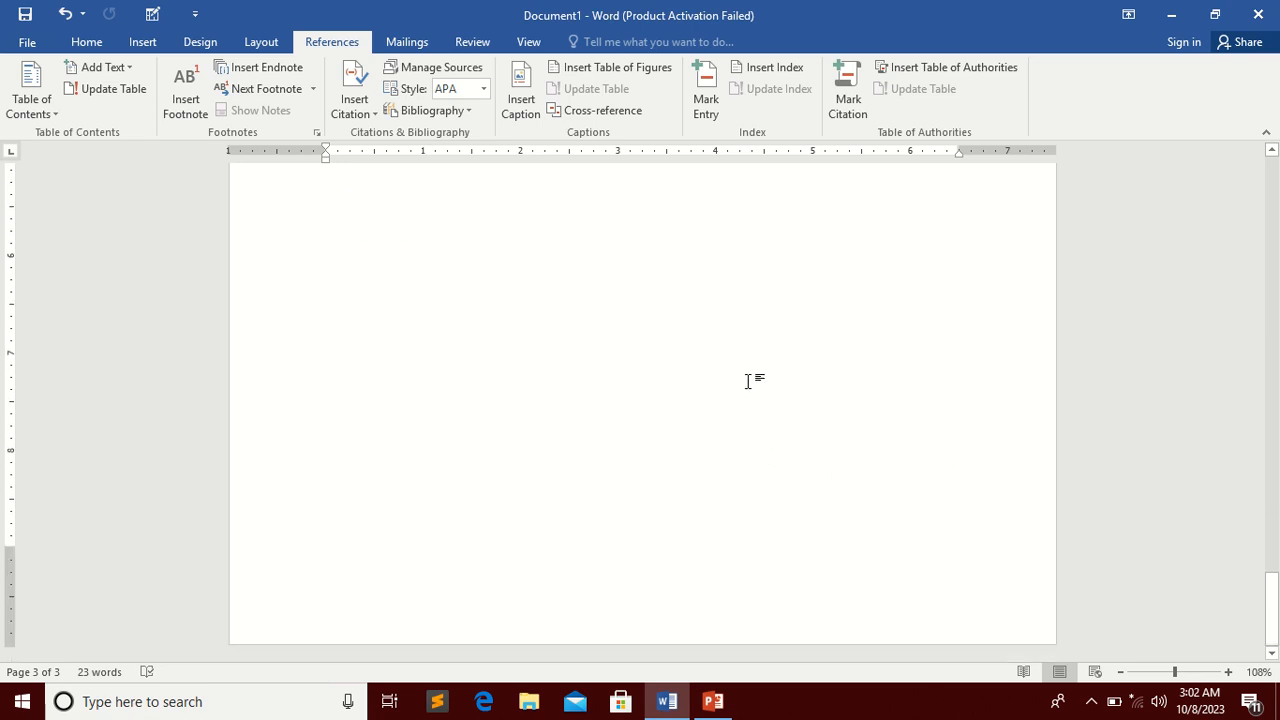
{"action": "scroll", "coordinate": [748, 377], "scroll_direction": "up", "scroll_amount": 5}
{"action": "key", "text": "ctrl+Return"}
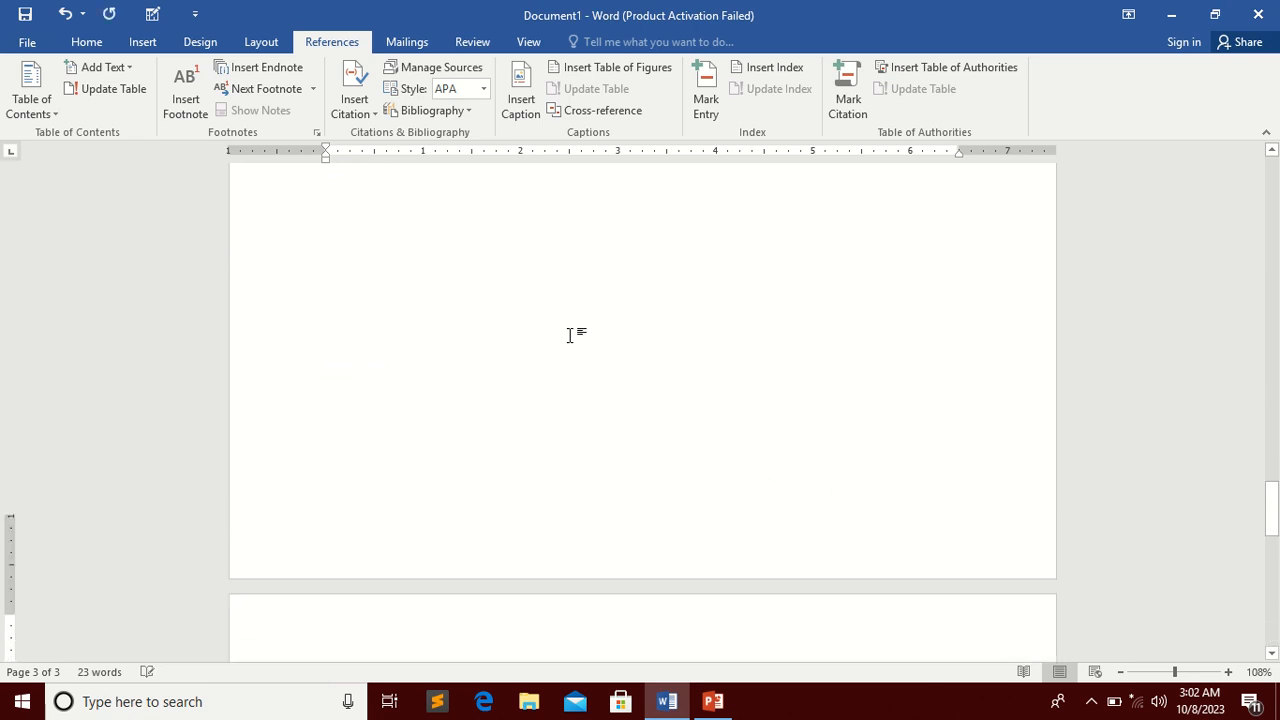
{"action": "type", "text": "chp"}
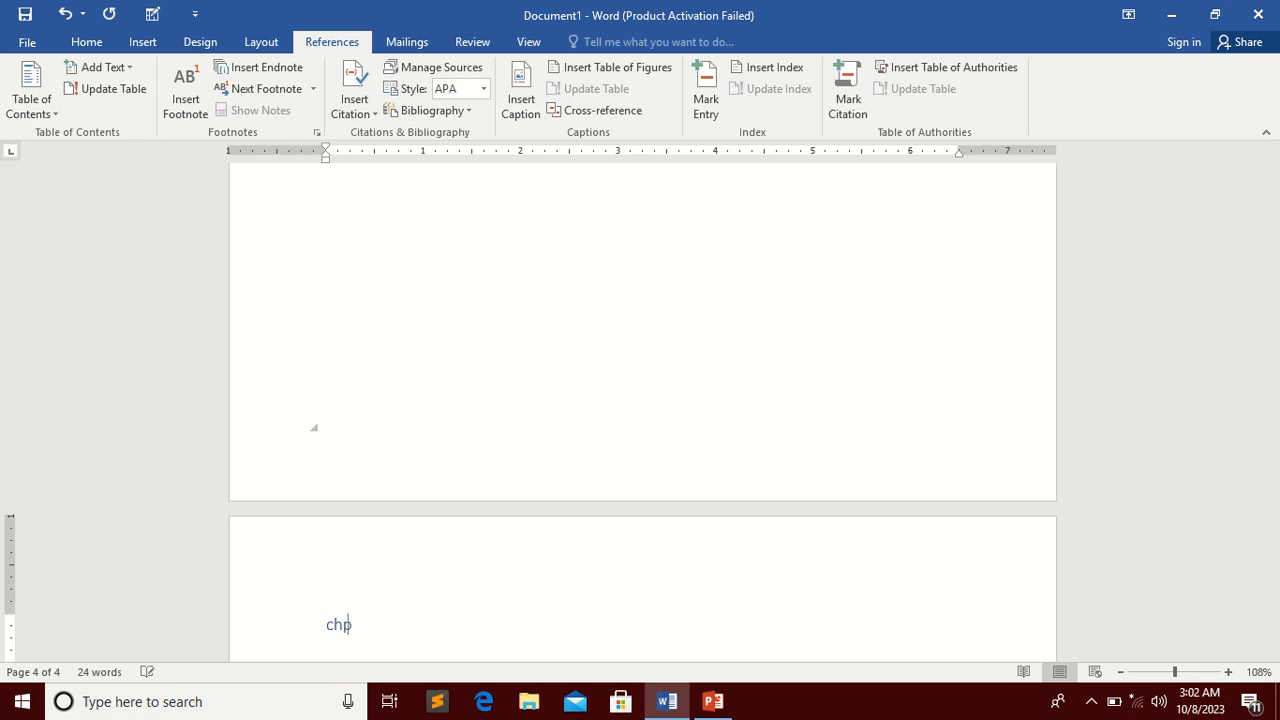
{"action": "type", "text": "ater no 3"}
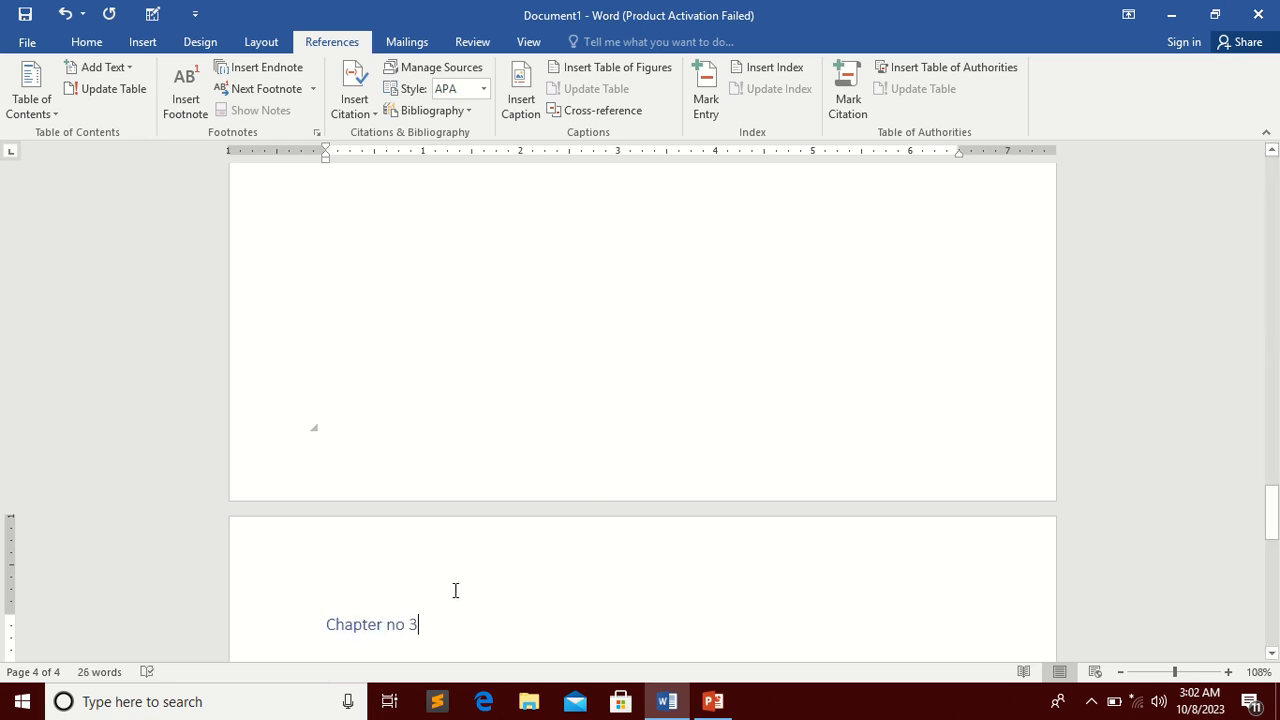
- Assign the "Chapter no 3" line to Level 1 of the table of contents
{"action": "left_click_drag", "start_coordinate": [424, 624], "coordinate": [214, 620]}
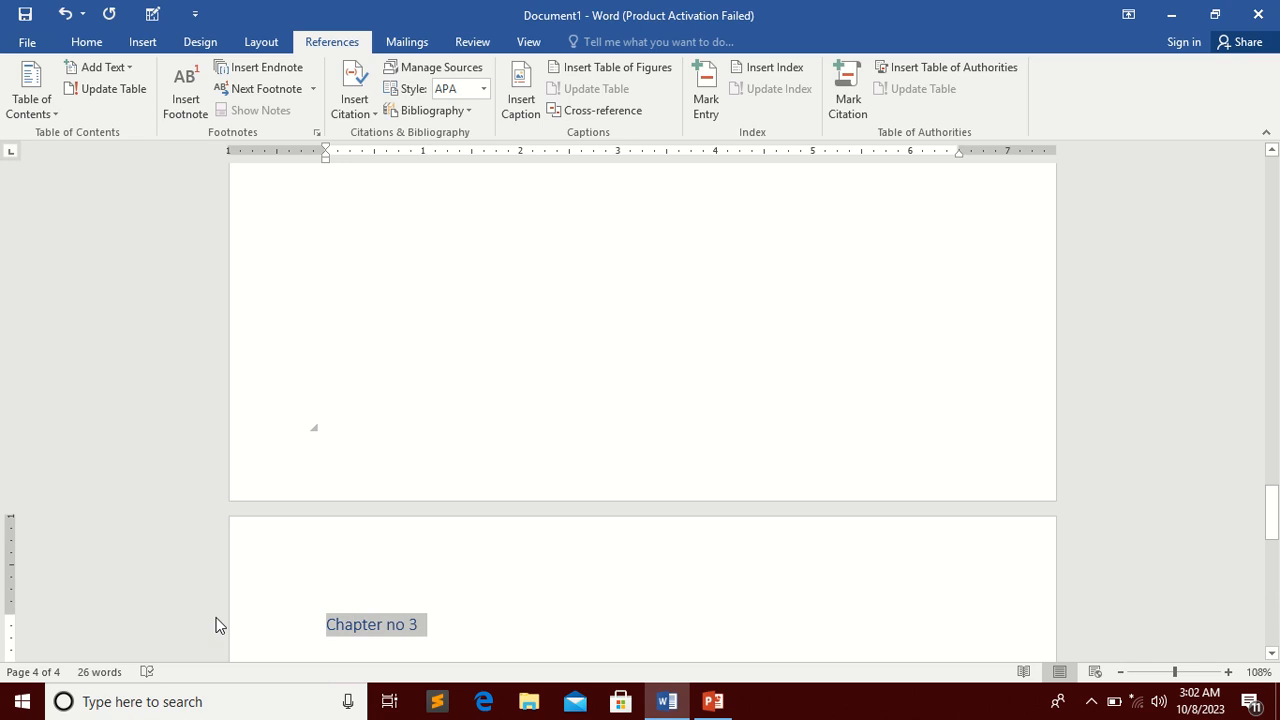
{"action": "left_click", "coordinate": [100, 68]}
{"action": "left_click", "coordinate": [110, 113]}
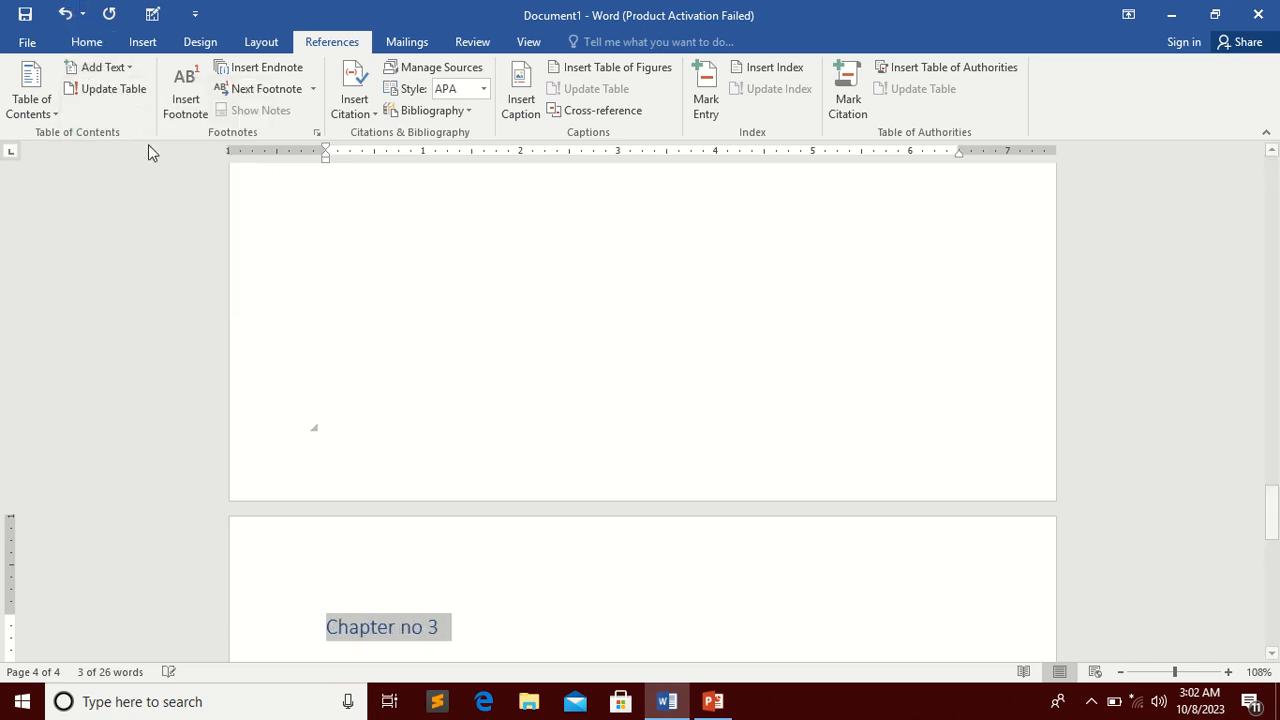
{"action": "left_click", "coordinate": [480, 628]}
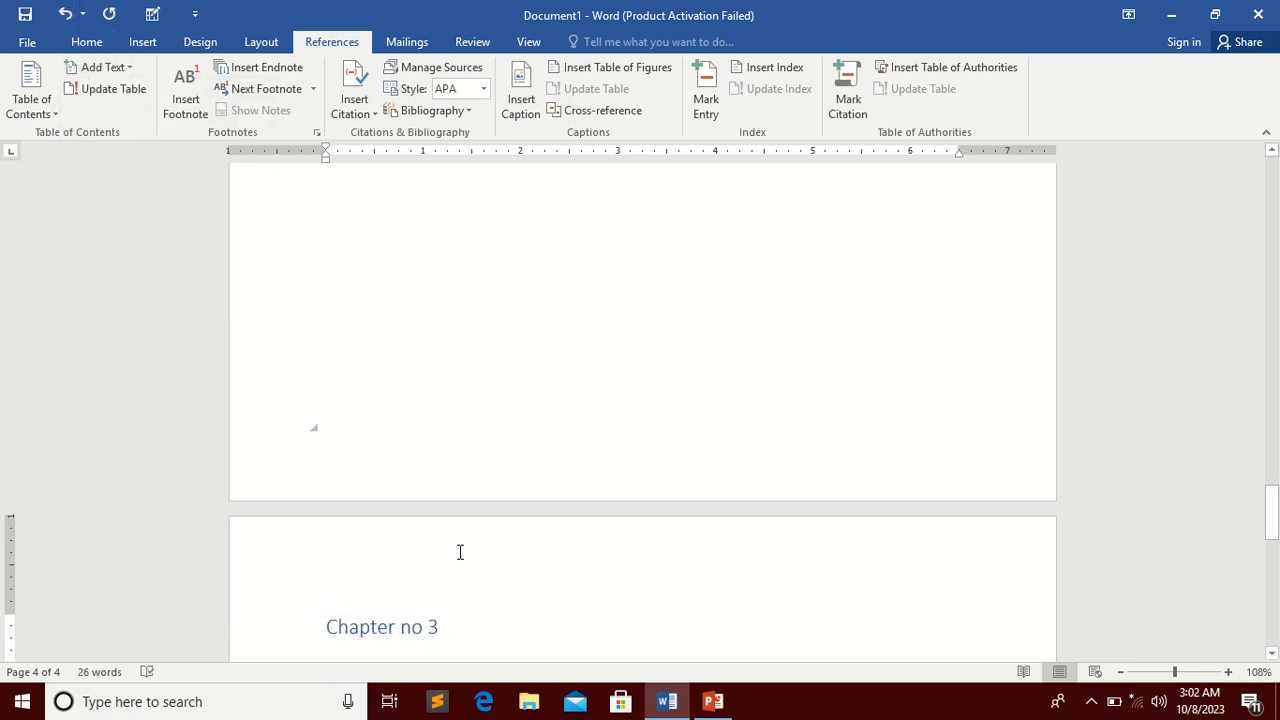
- Add the line "Topic 1" below "Chapter no 3" and assign it to Level 2 of the table of contents
{"action": "key", "text": "Return"}
{"action": "type", "text": "topic 1"}
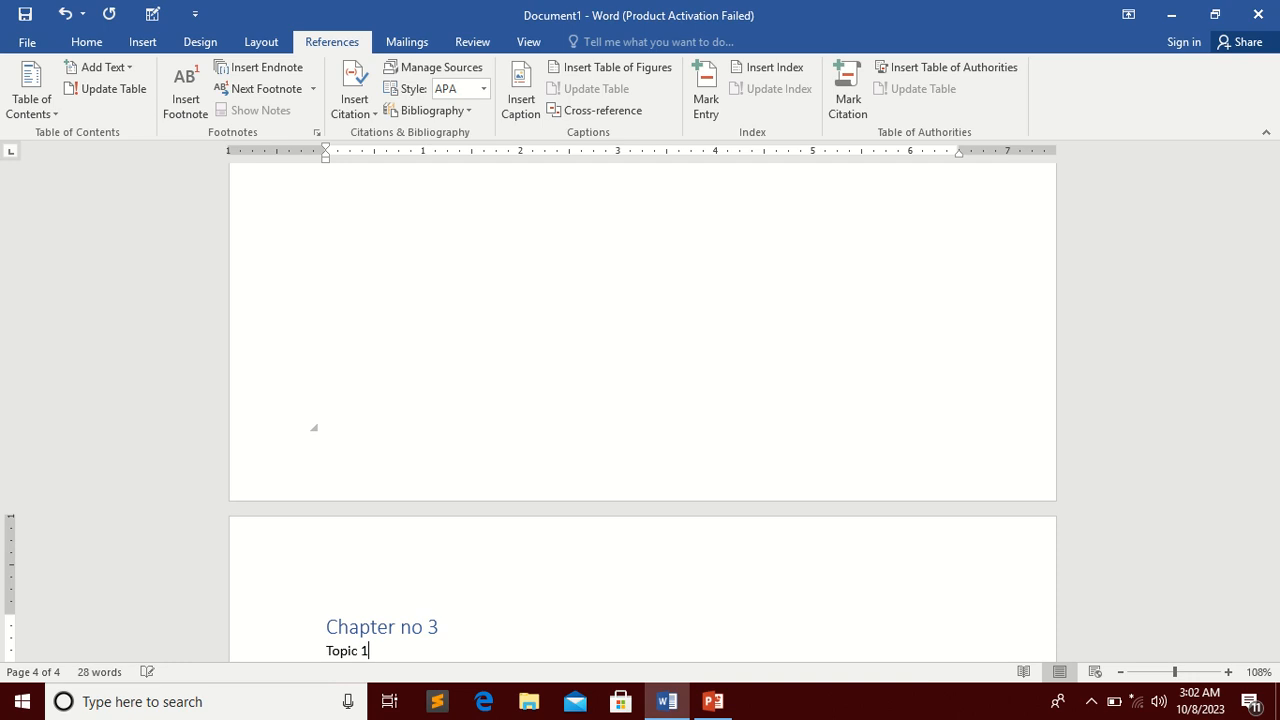
{"action": "left_click_drag", "start_coordinate": [369, 645], "coordinate": [252, 648]}
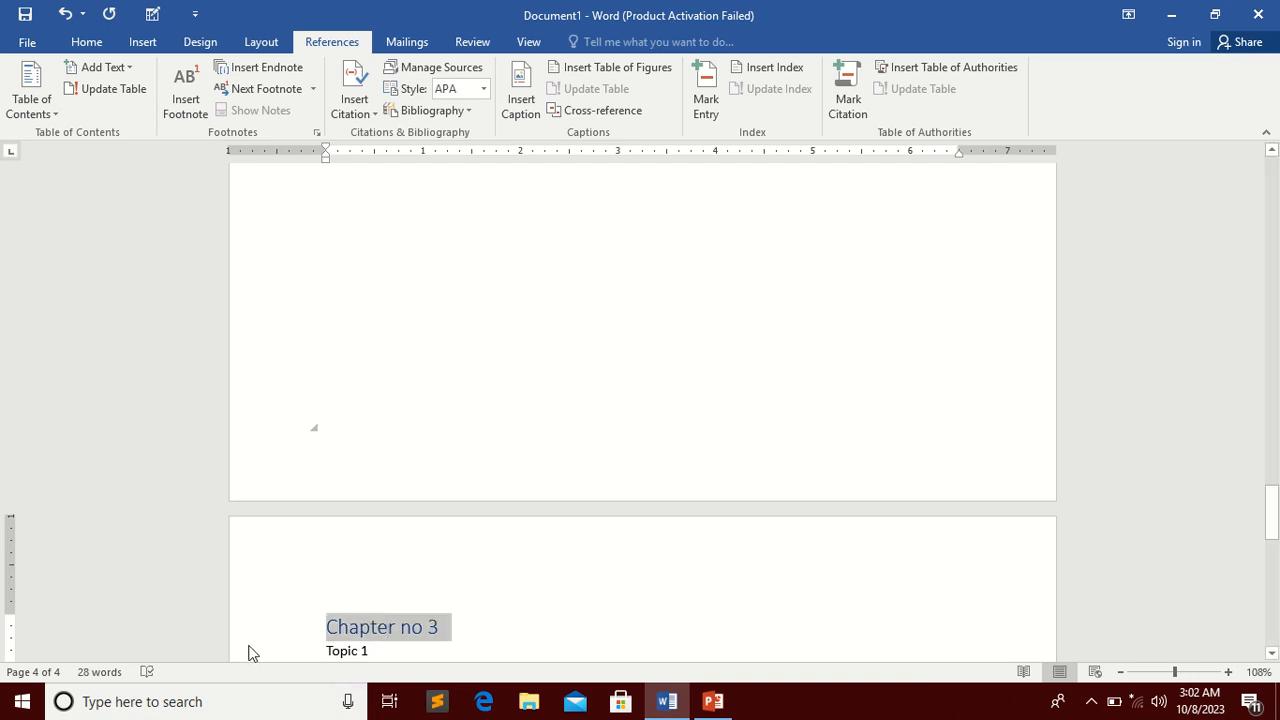
{"action": "left_click_drag", "start_coordinate": [375, 656], "coordinate": [262, 644]}
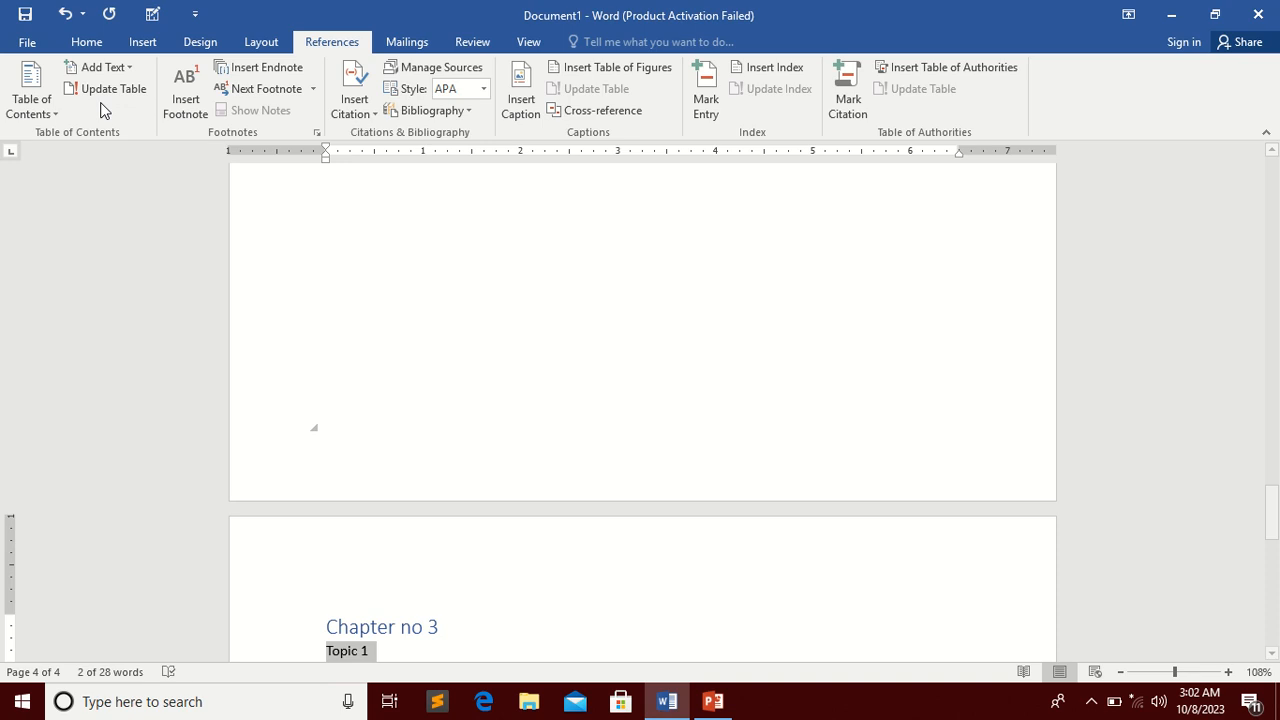
{"action": "left_click", "coordinate": [118, 70]}
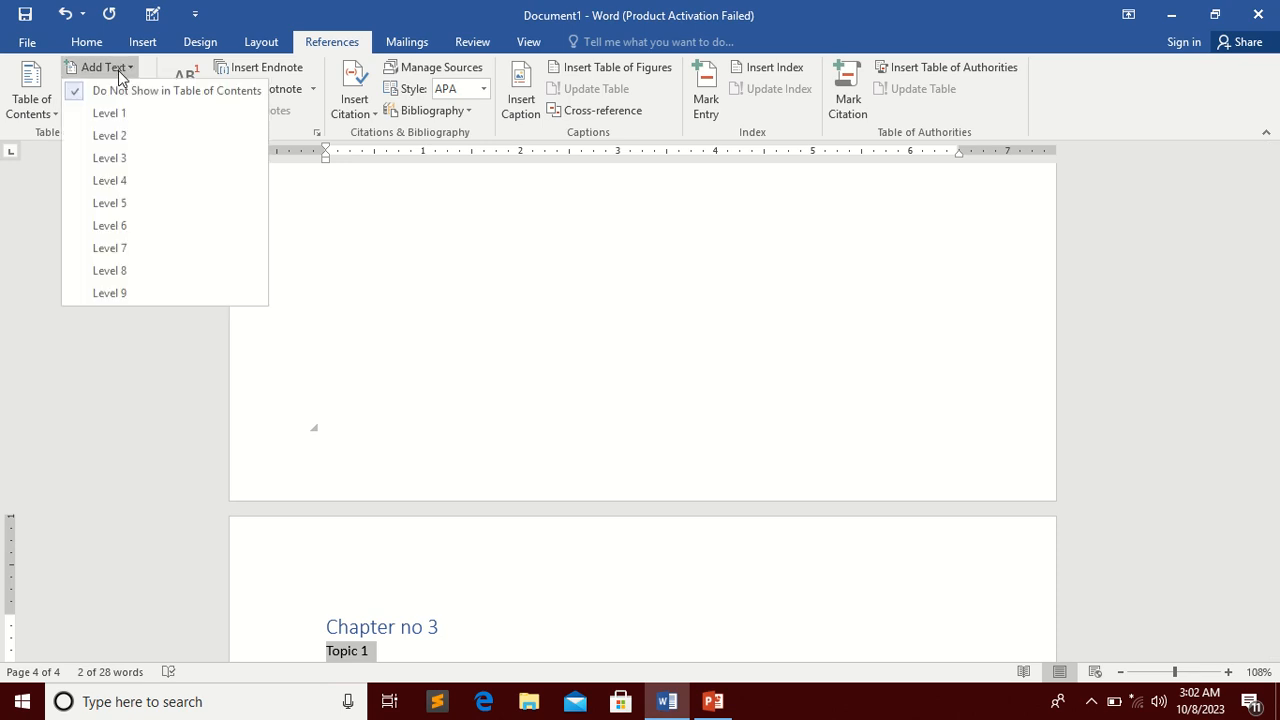
{"action": "left_click", "coordinate": [118, 140]}
- Update the entire contents table on the first page to include the revised headings
{"action": "scroll", "coordinate": [363, 368], "scroll_direction": "up", "scroll_amount": 6}
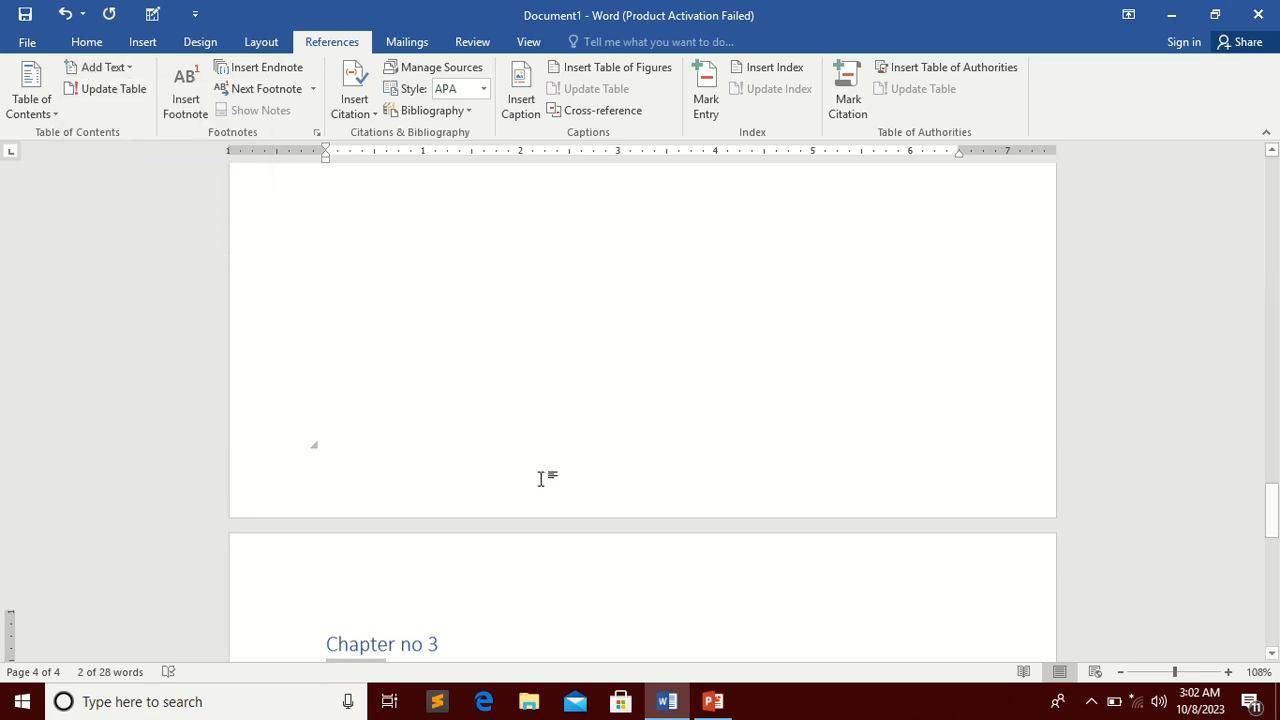
{"action": "scroll", "coordinate": [615, 366], "scroll_direction": "up", "scroll_amount": 15}
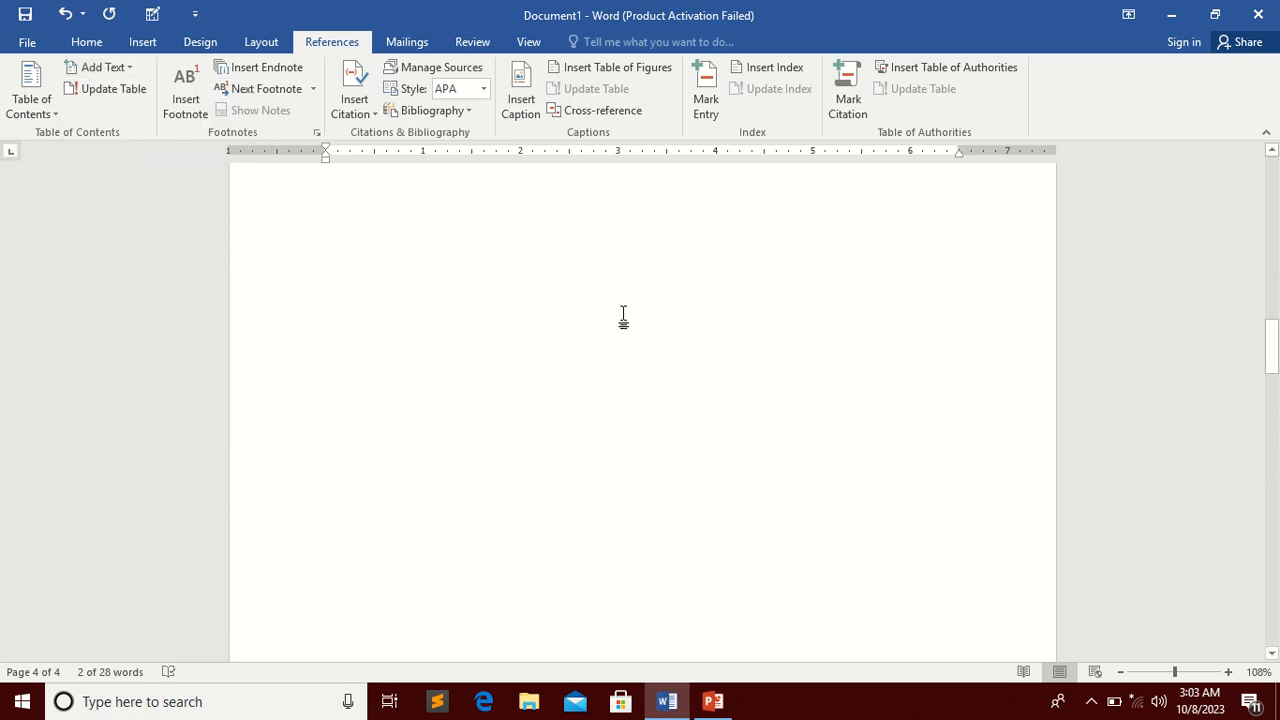
{"action": "scroll", "coordinate": [624, 288], "scroll_direction": "up", "scroll_amount": 10}
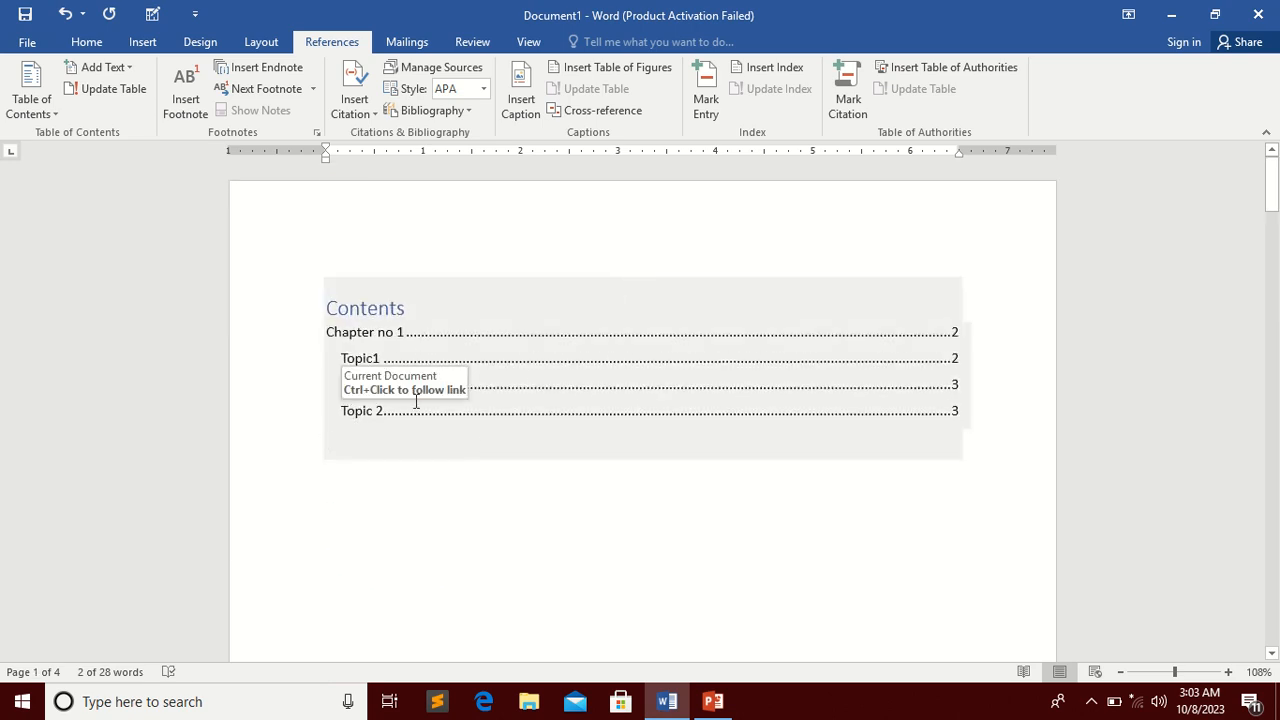
{"action": "left_click", "coordinate": [580, 380]}
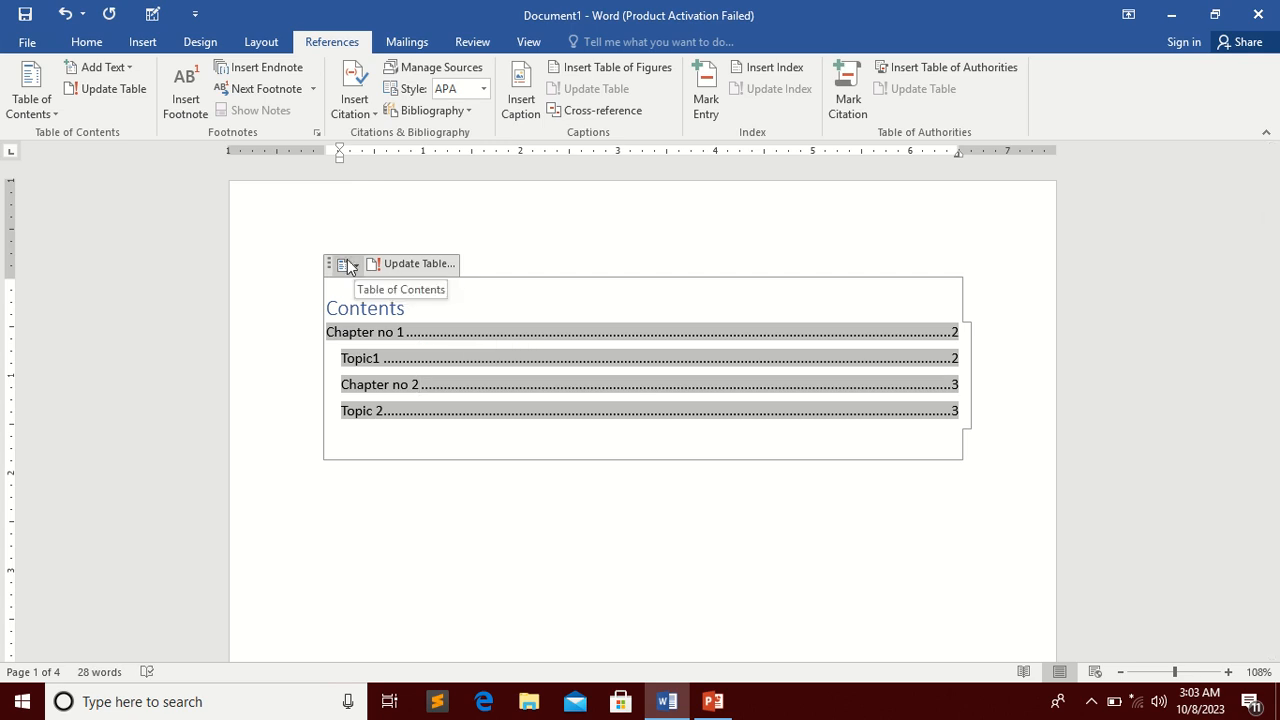
{"action": "left_click", "coordinate": [117, 99]}
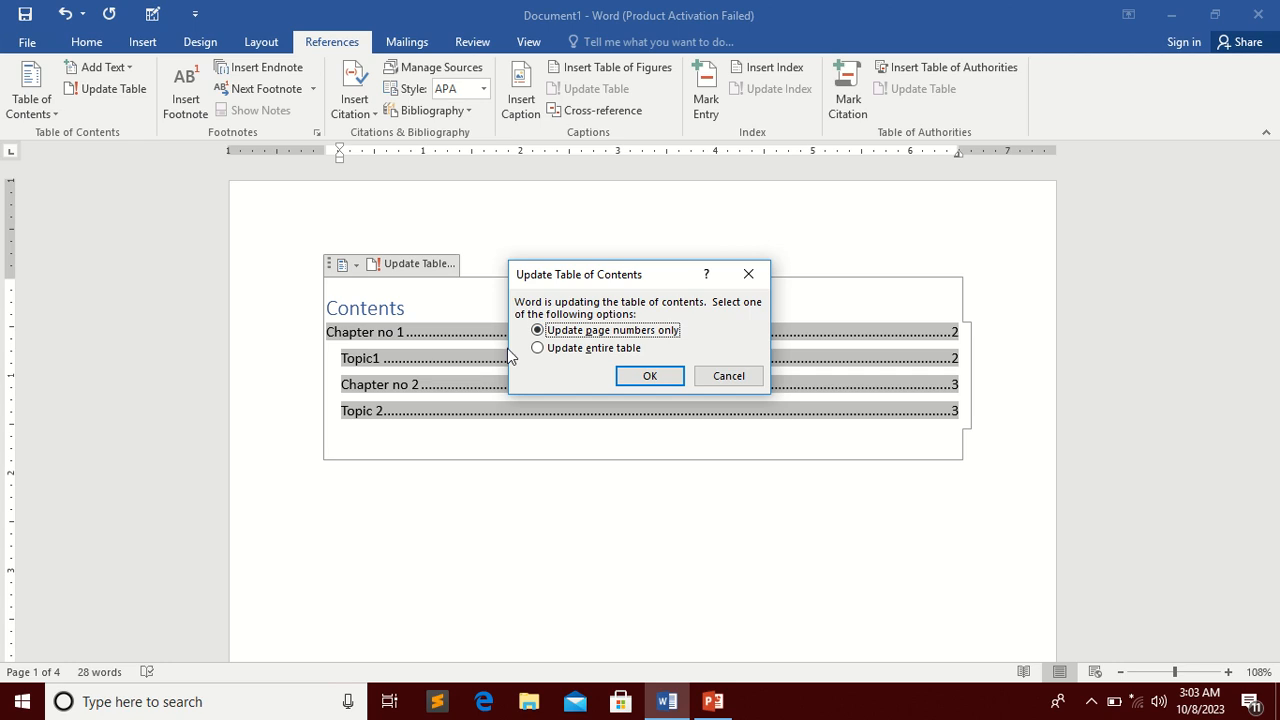
{"action": "left_click", "coordinate": [539, 350]}
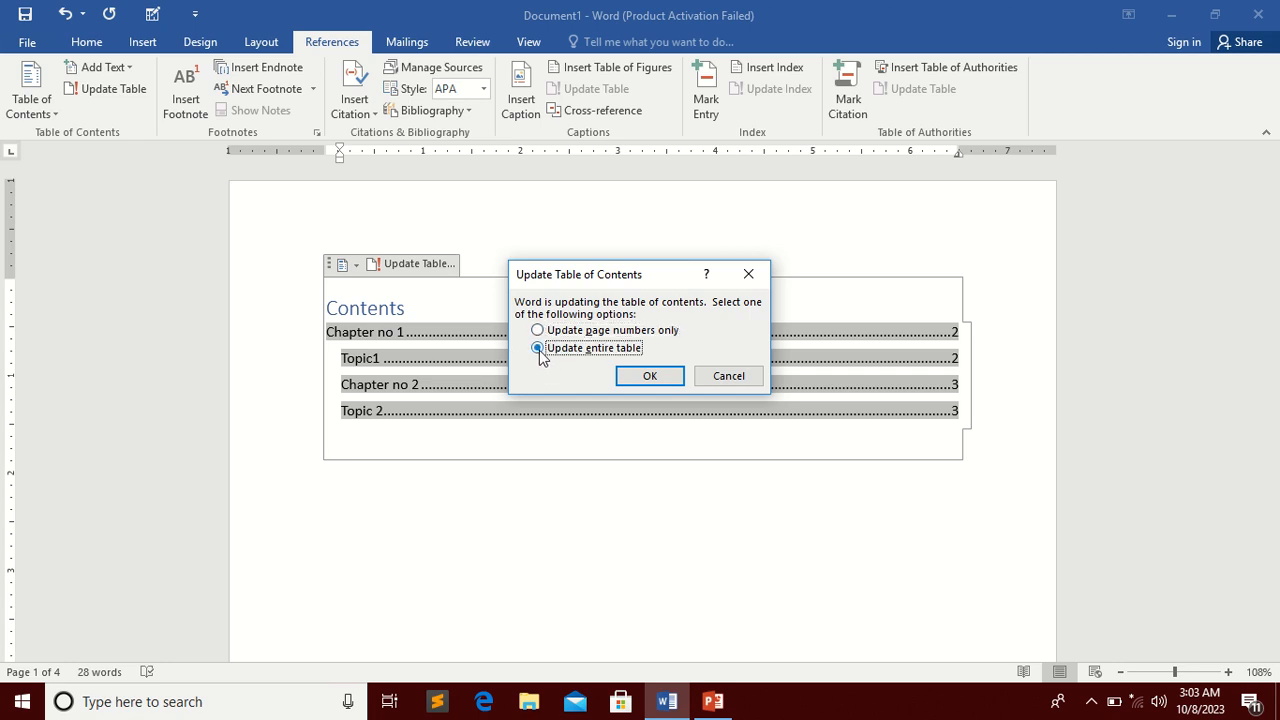
{"action": "left_click", "coordinate": [664, 385]}
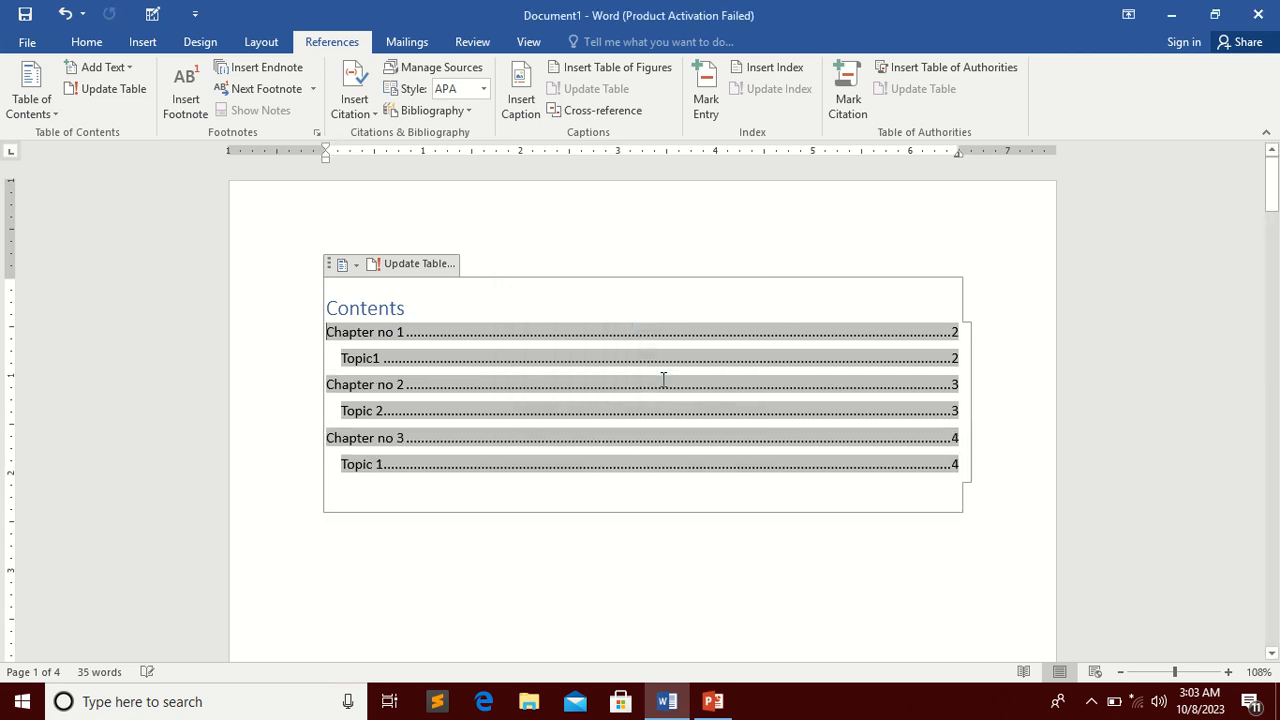
- Follow the "Chapter no 3" entry in the contents table to its heading, and return to the table on the first page
{"action": "left_click", "coordinate": [436, 488]}
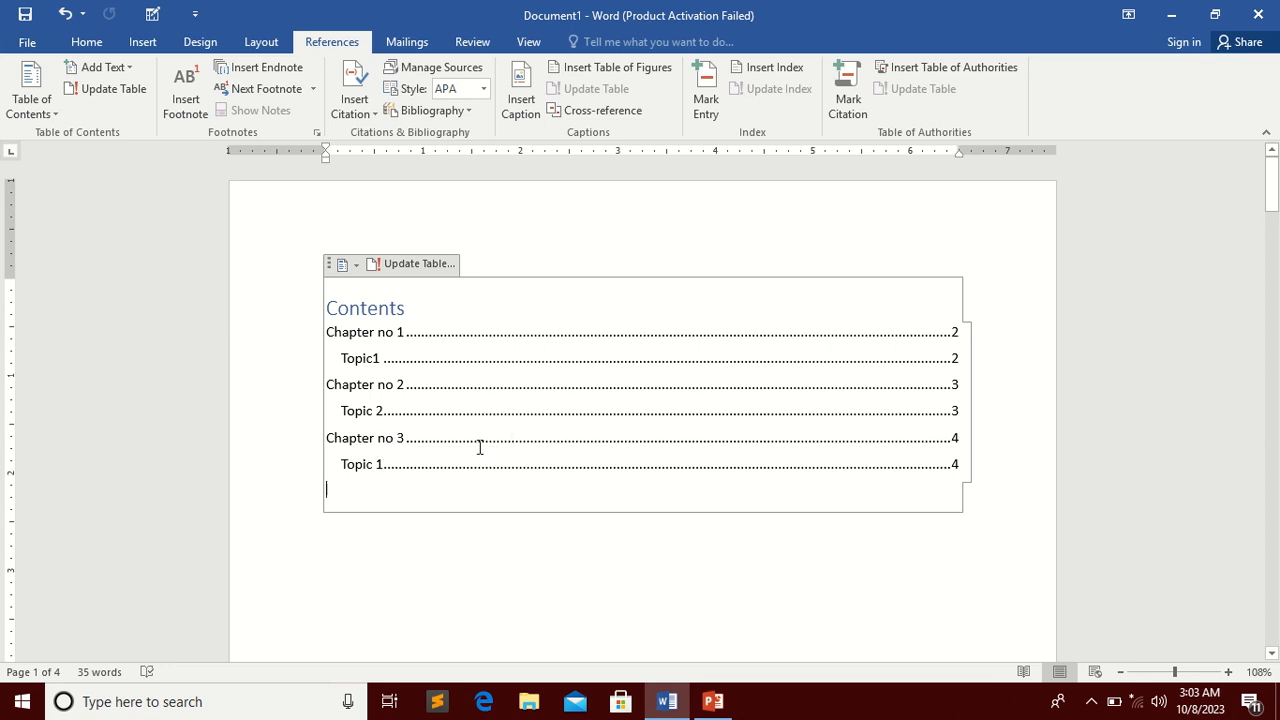
{"action": "left_click", "coordinate": [385, 441], "text": "ctrl"}
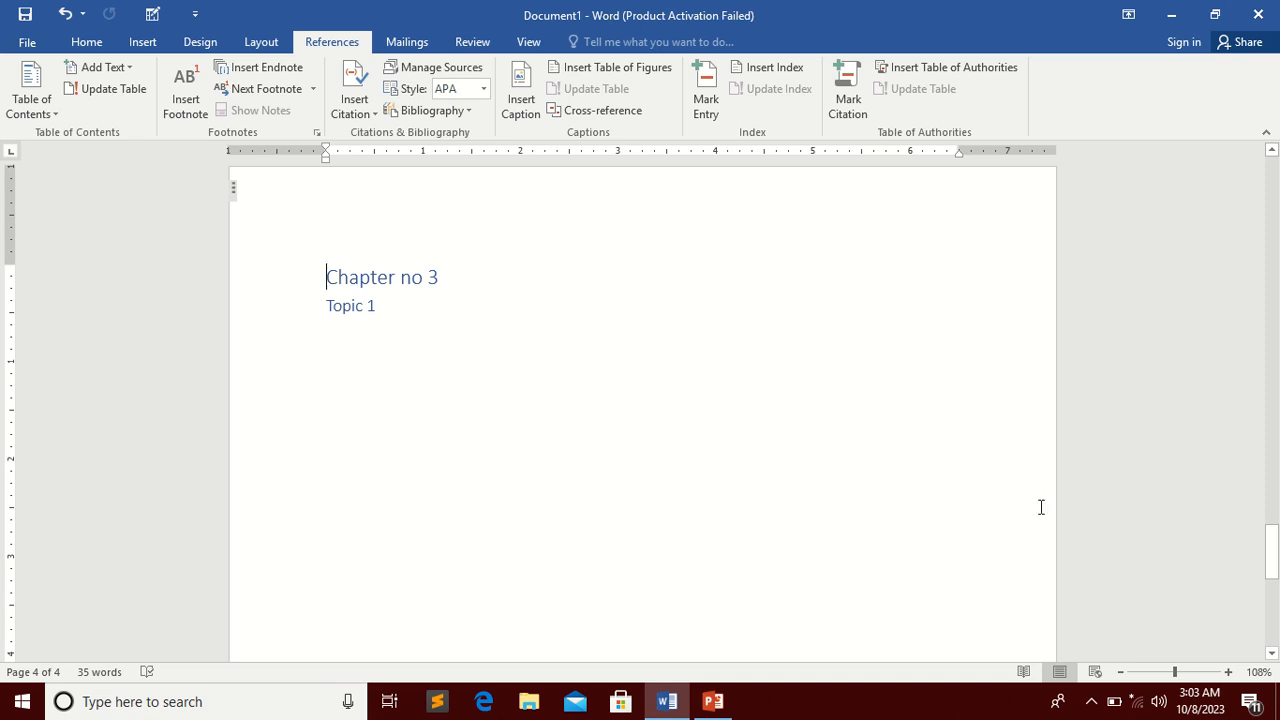
{"action": "left_click_drag", "start_coordinate": [1271, 552], "coordinate": [1271, 185]}
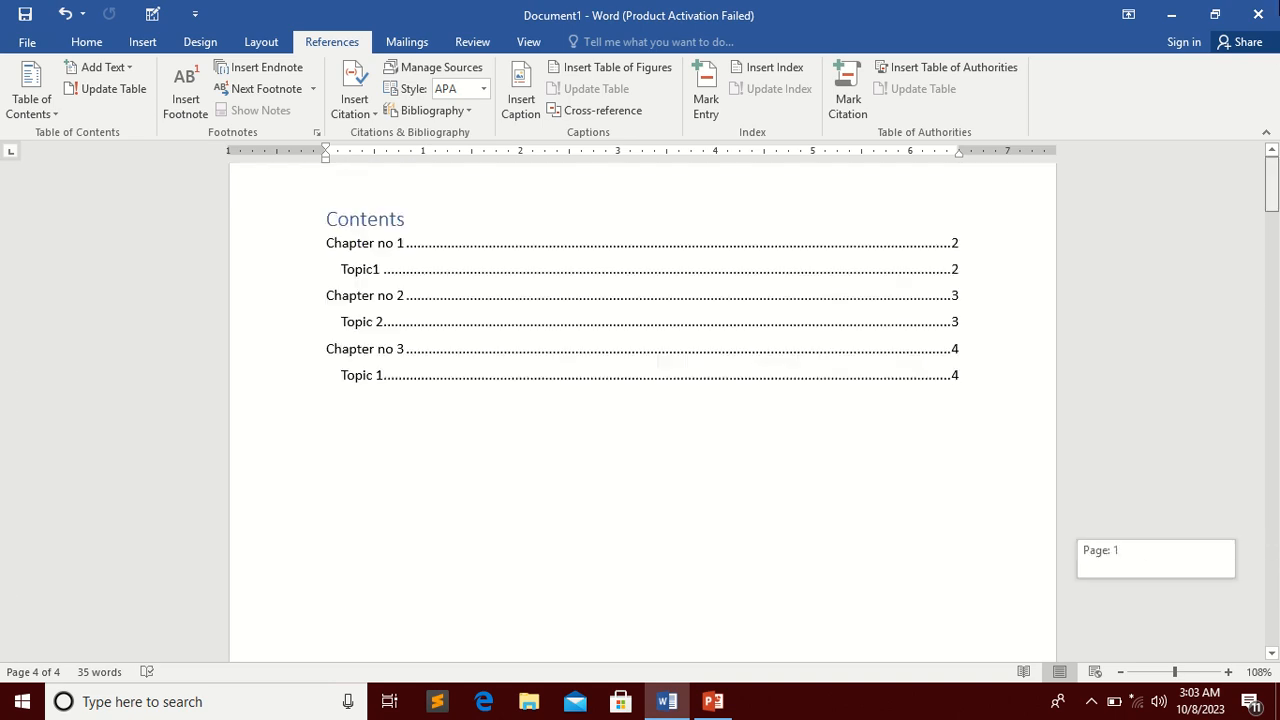
{"action": "left_click", "coordinate": [660, 423]}
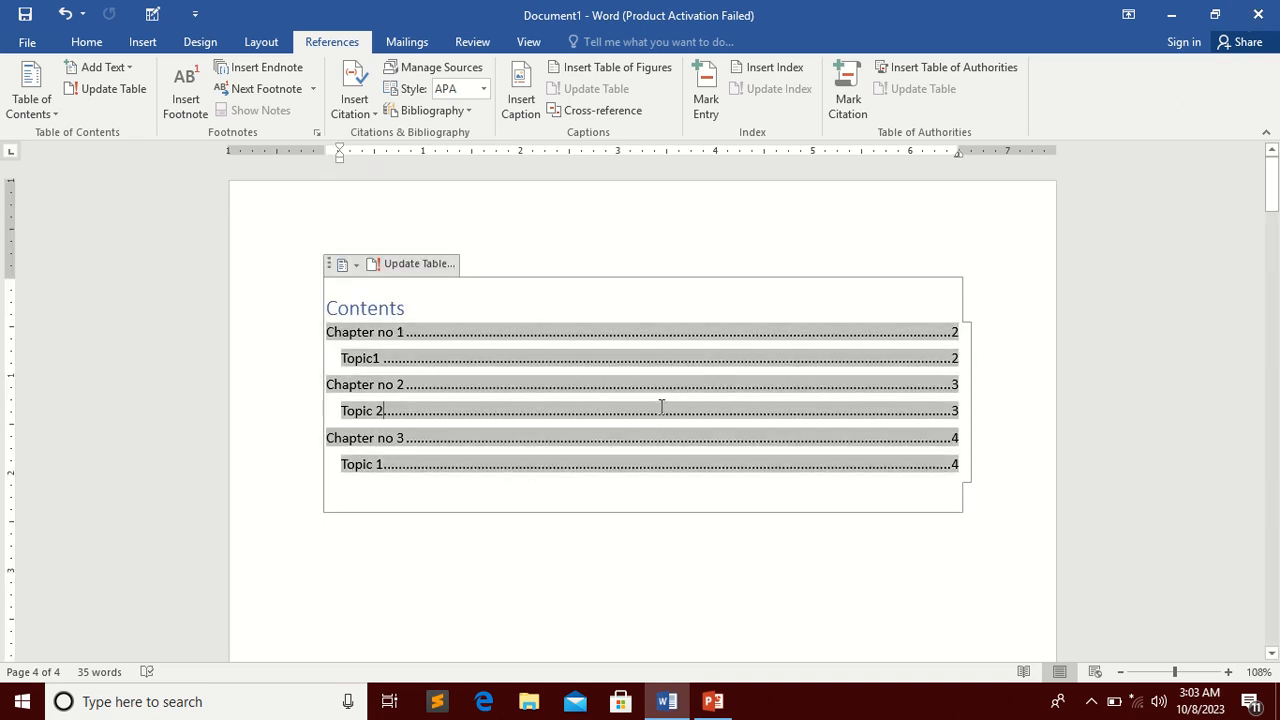
- Delete the entire content of the document, including the contents table and all headings
{"action": "left_click", "coordinate": [573, 568]}
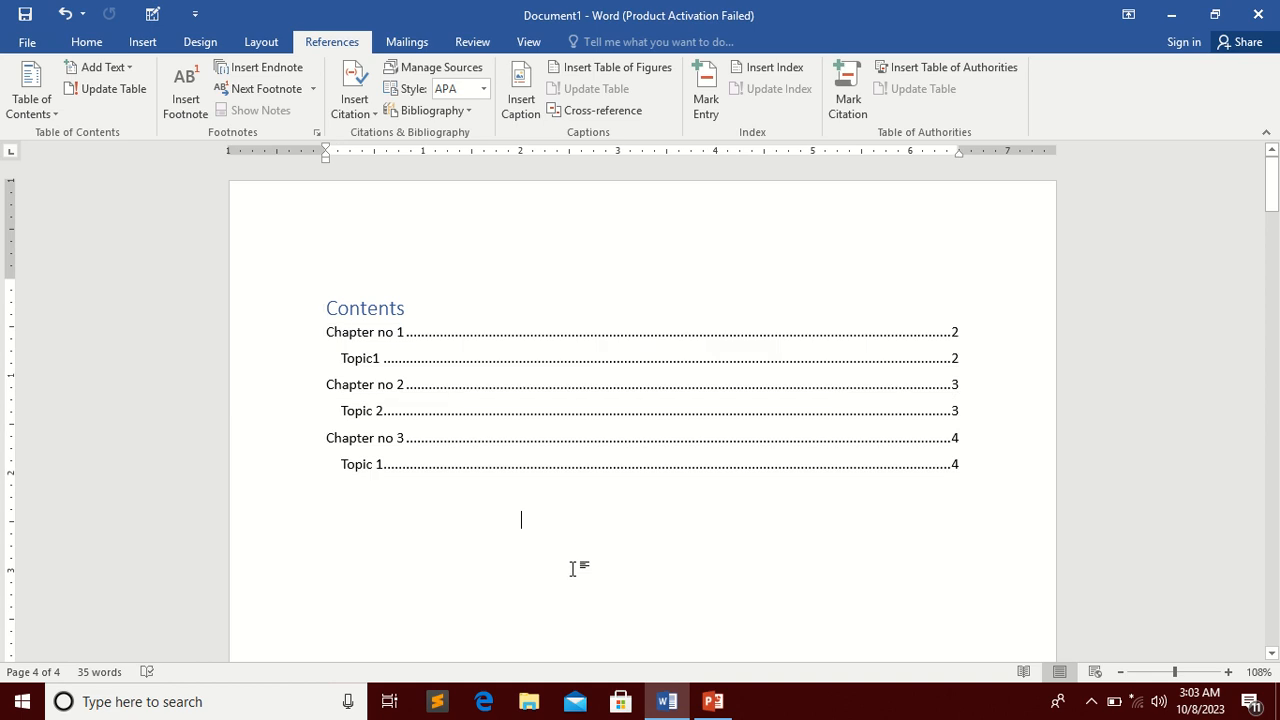
{"action": "key", "text": "ctrl+a"}
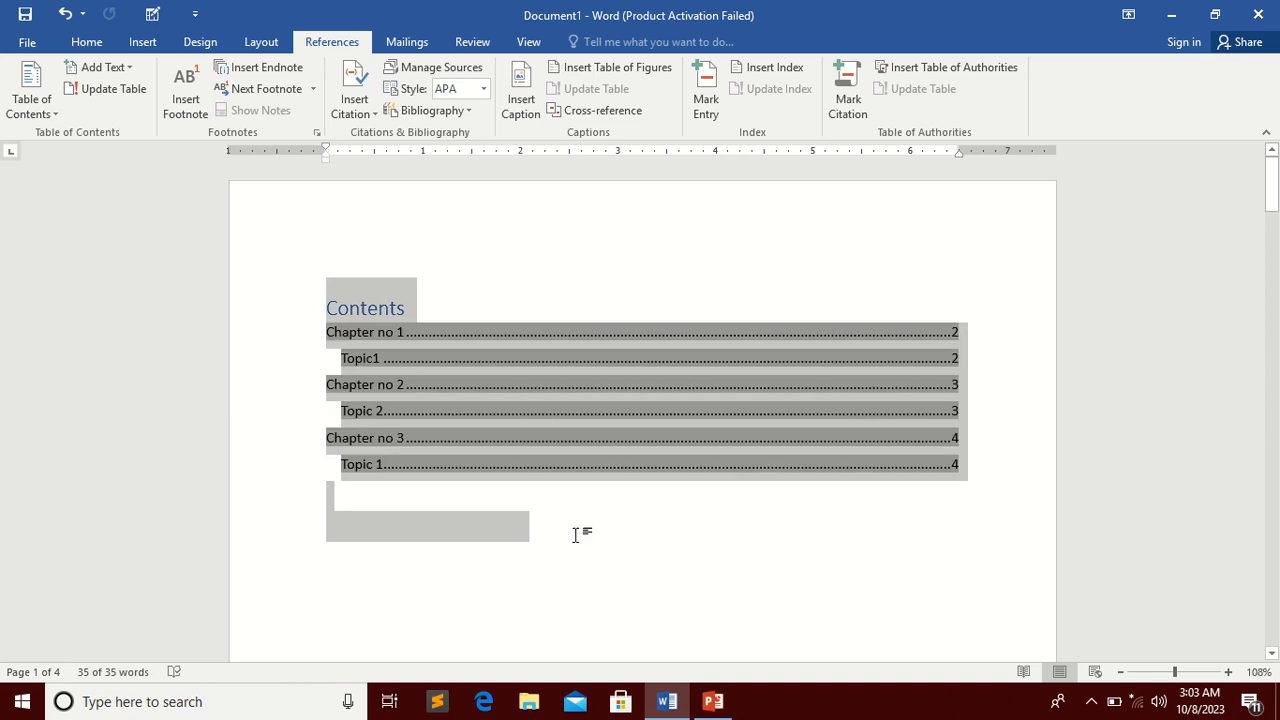
{"action": "key", "text": "Delete"}
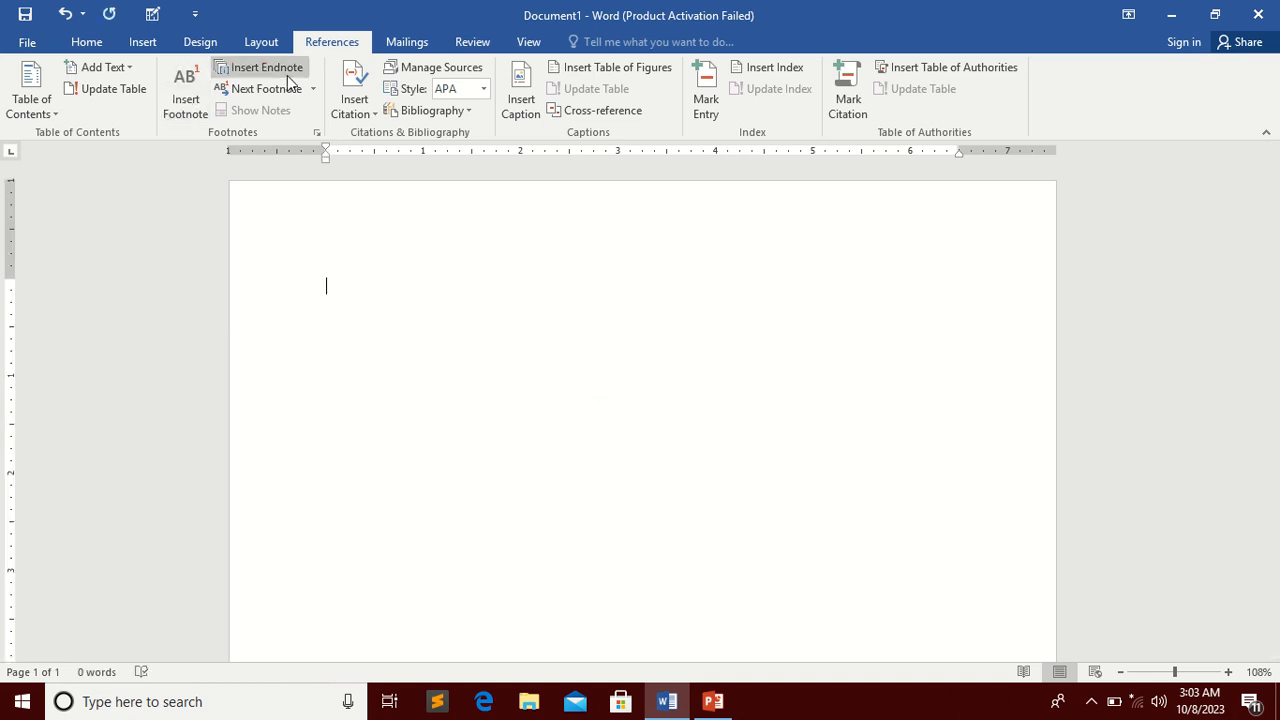
- Generate sample paragraphs in the empty document with =rand()
{"action": "type", "text": "=rand"}
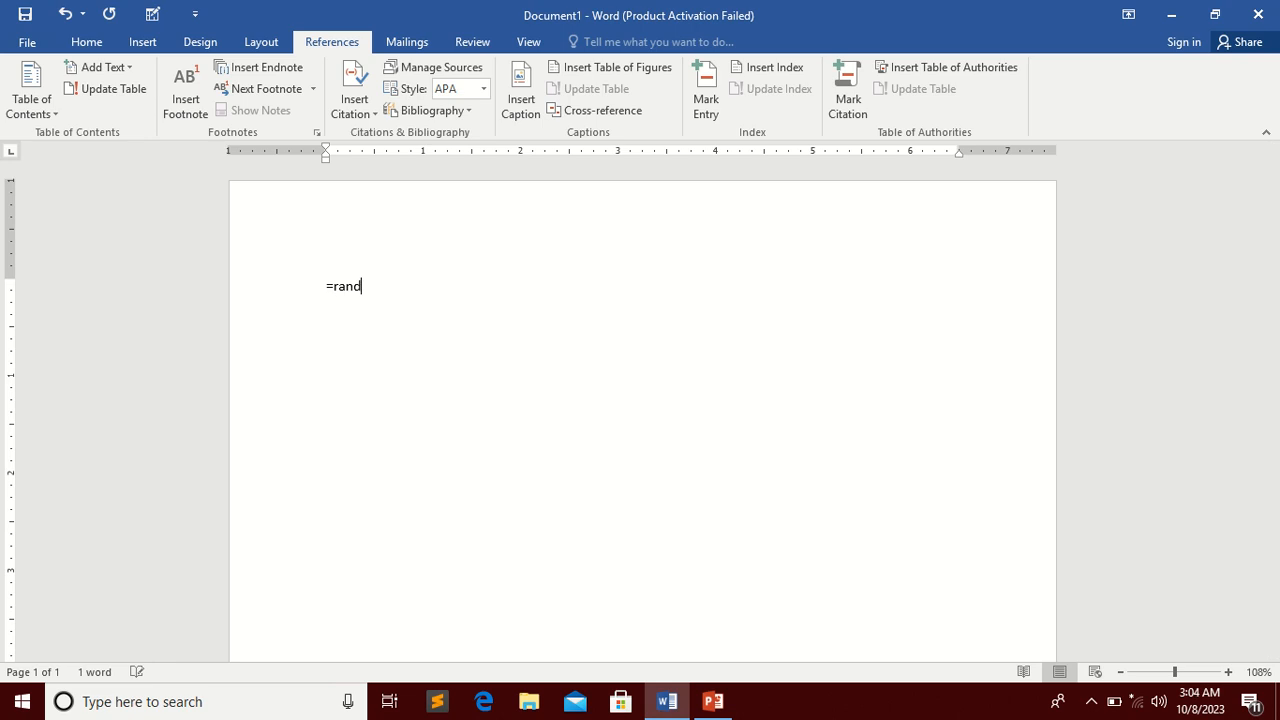
{"action": "type", "text": "()"}
{"action": "key", "text": "Return"}
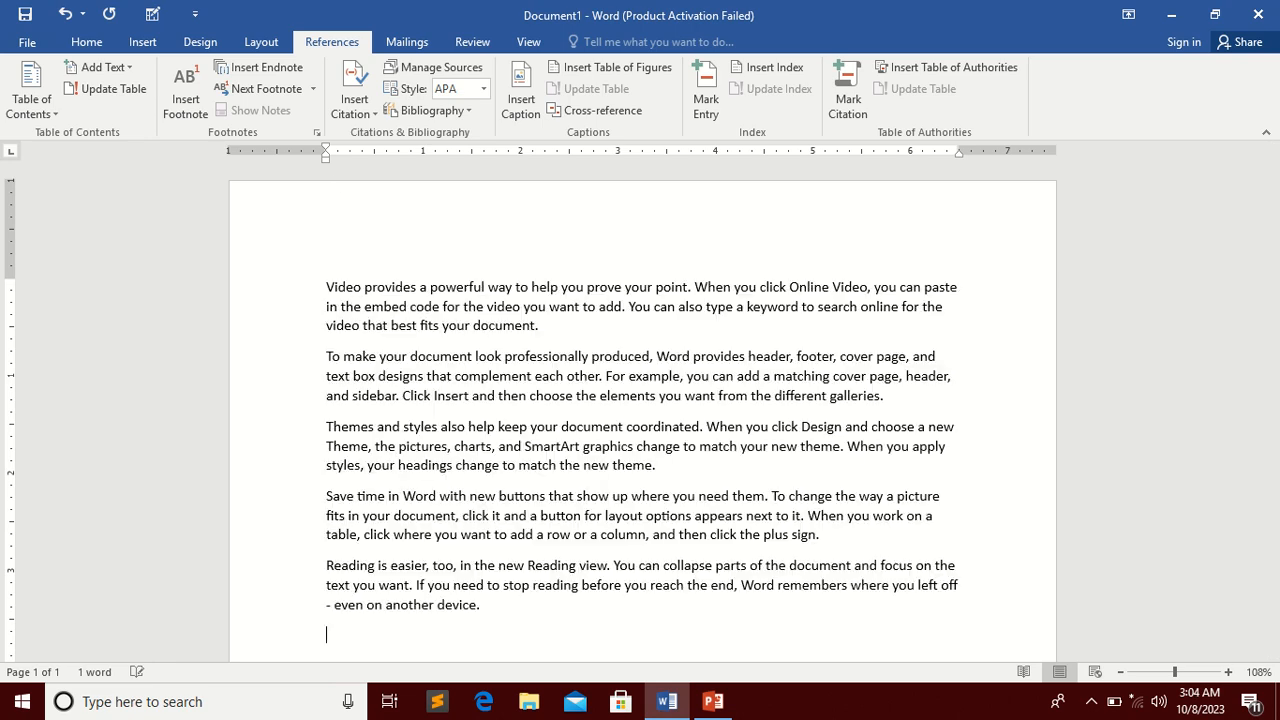
- Delete every sample paragraph after the first, and insert a page break below the remaining paragraph
{"action": "left_click_drag", "start_coordinate": [532, 622], "coordinate": [282, 326]}
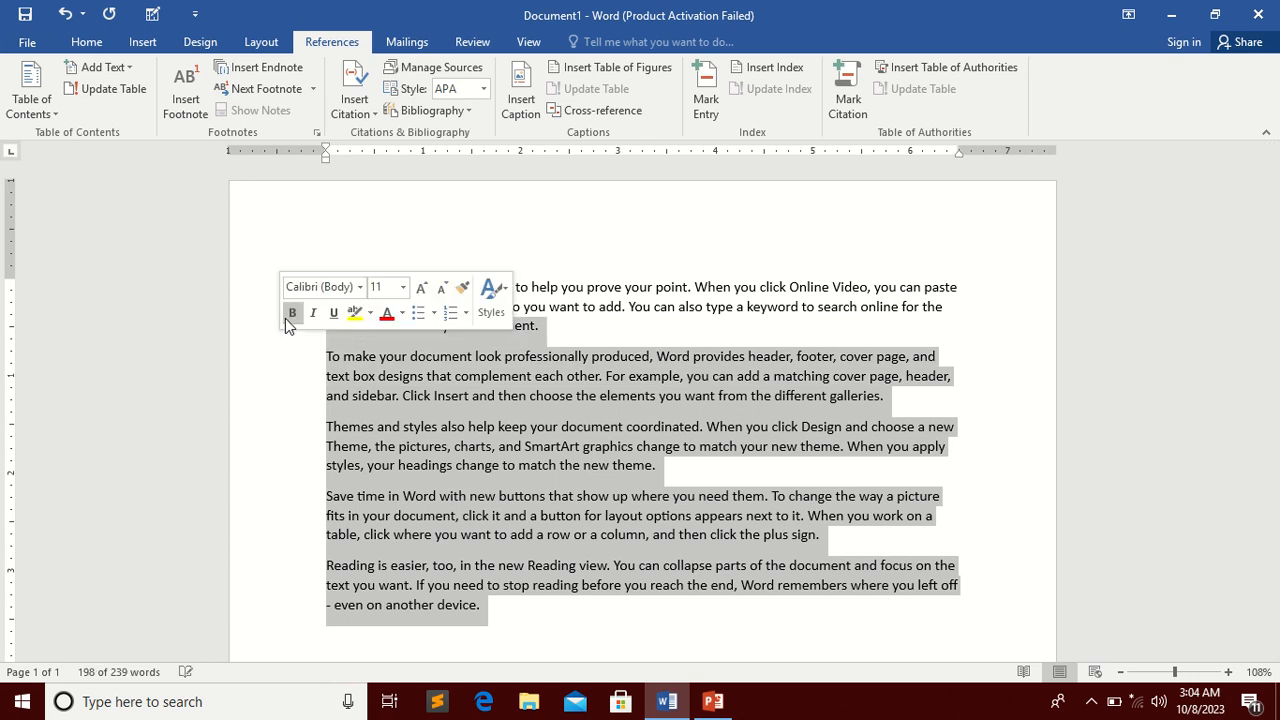
{"action": "key", "text": "Delete"}
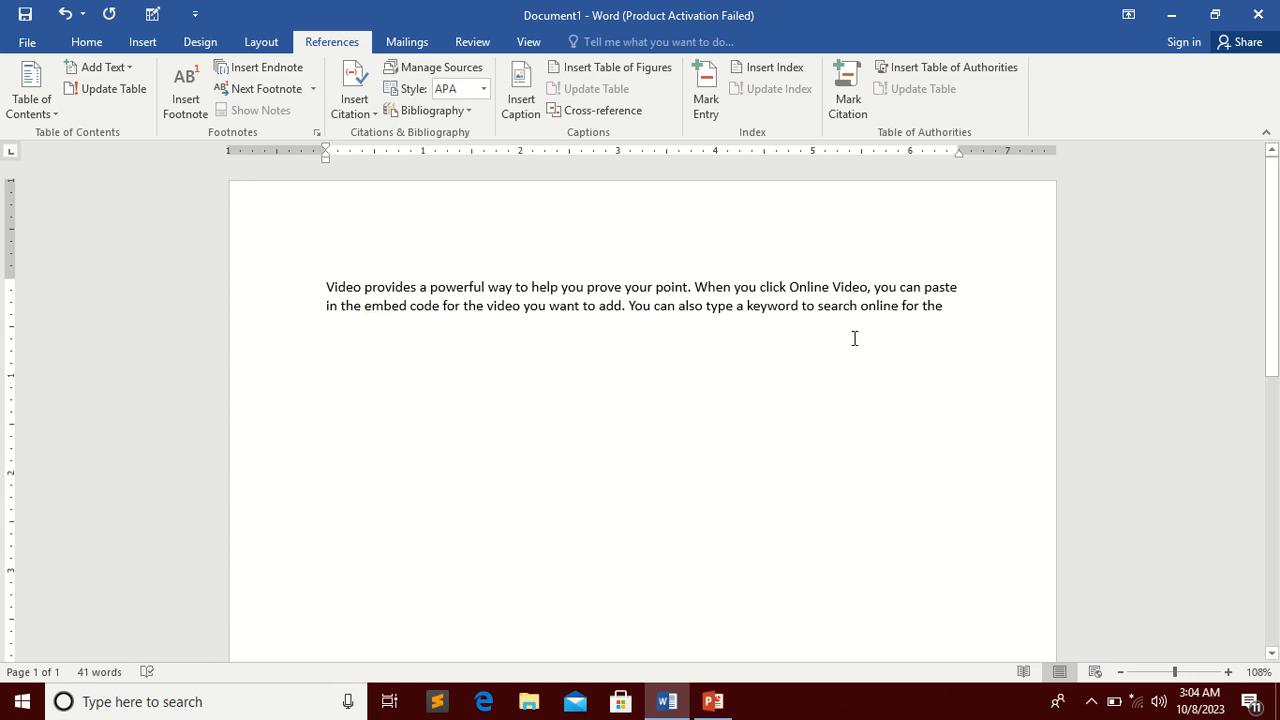
{"action": "key", "text": "ctrl+z"}
{"action": "key", "text": "shift+Down"}
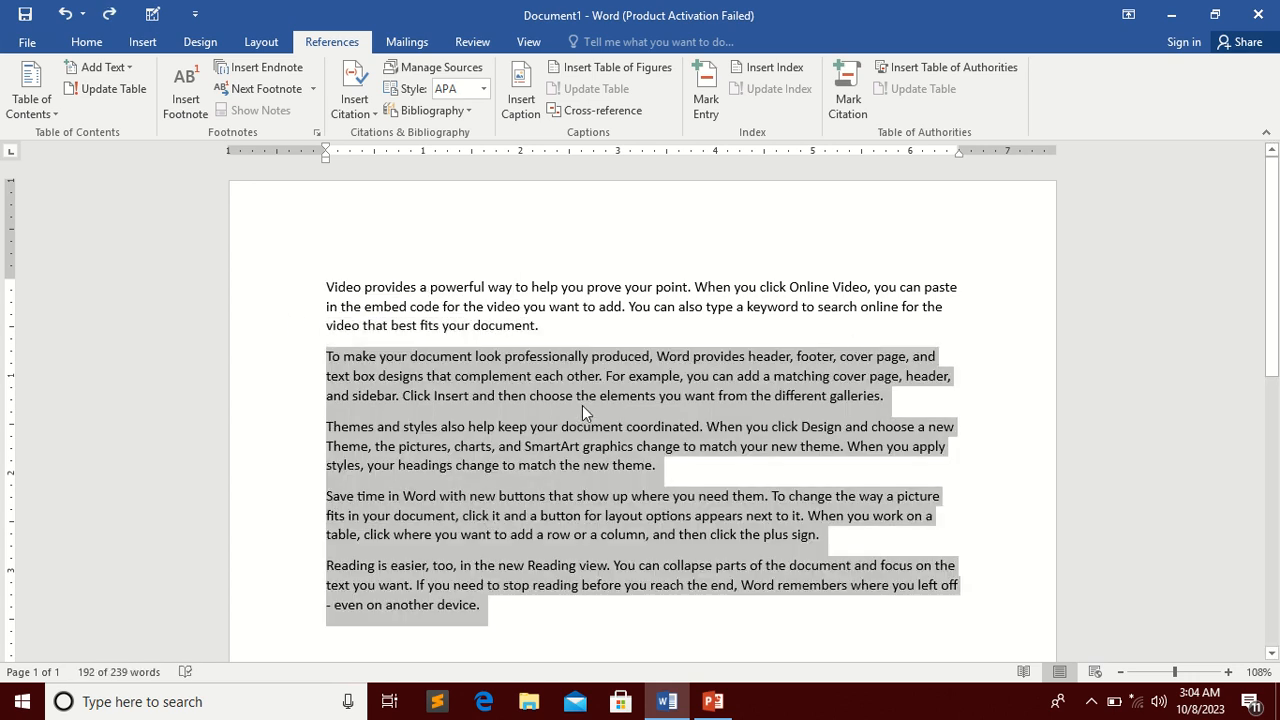
{"action": "key", "text": "Delete"}
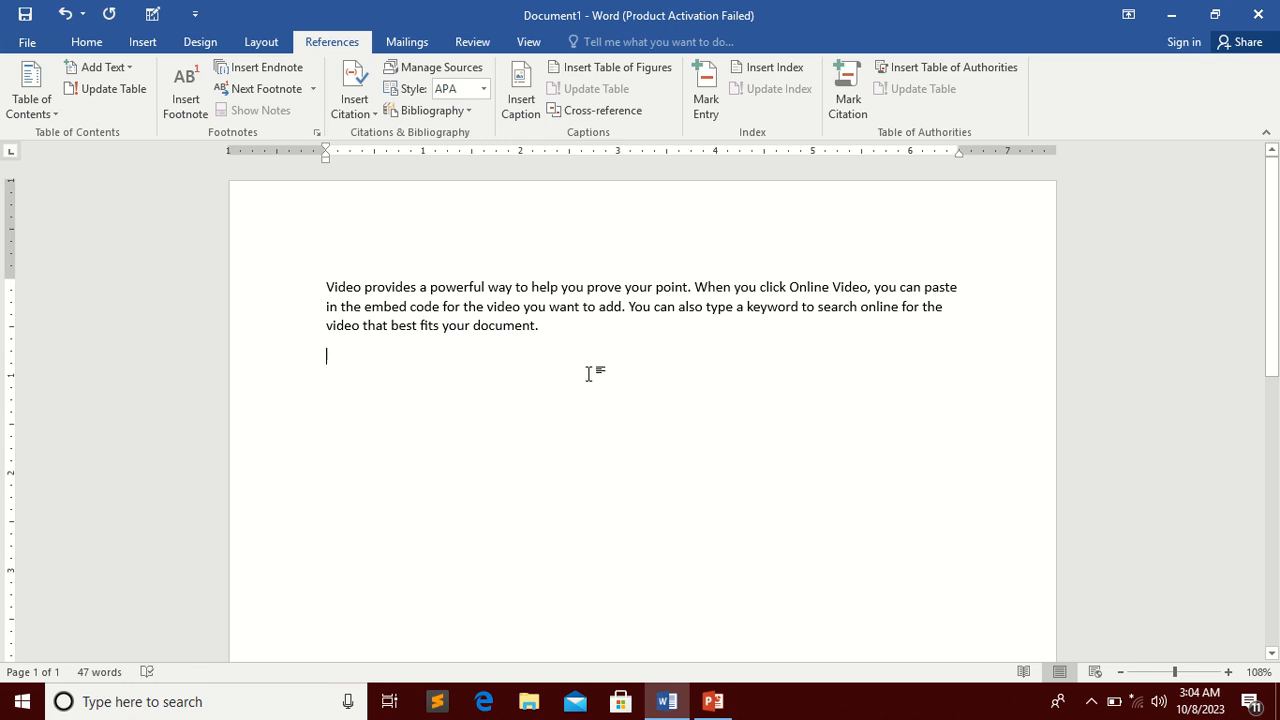
{"action": "scroll", "coordinate": [588, 372], "scroll_direction": "up", "scroll_amount": 4, "text": "ctrl"}
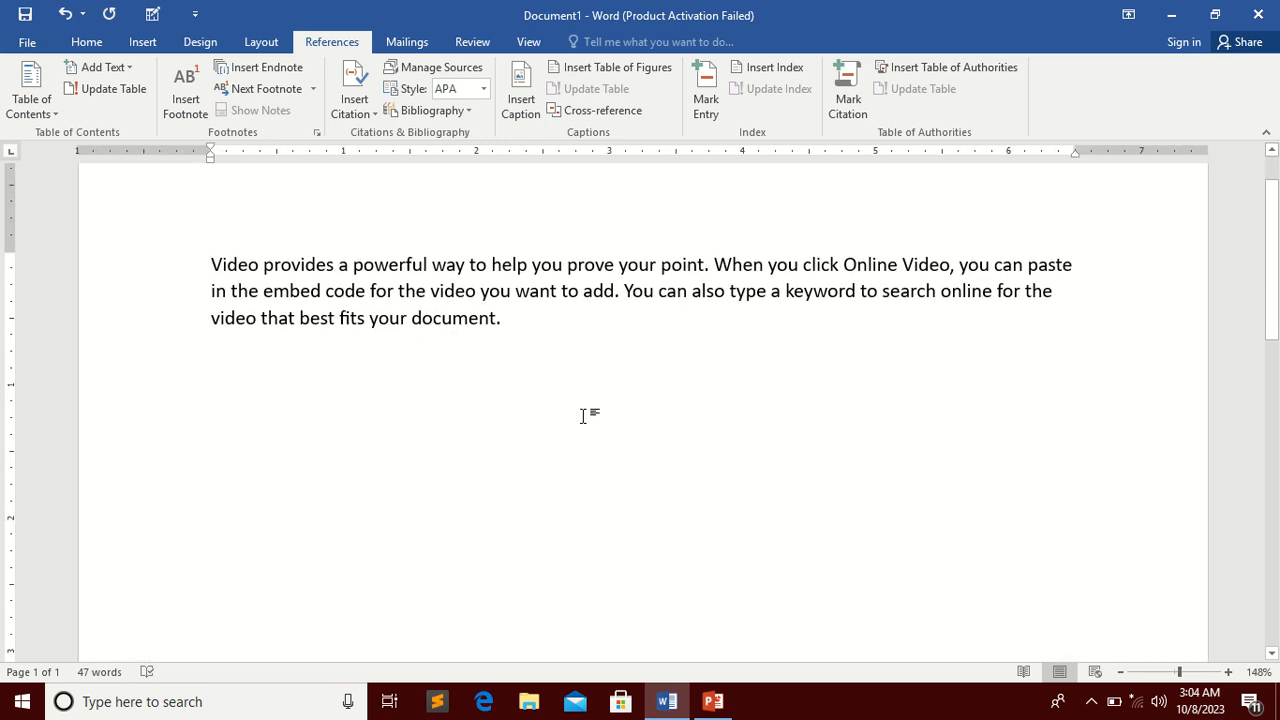
{"action": "key", "text": "ctrl+Return"}
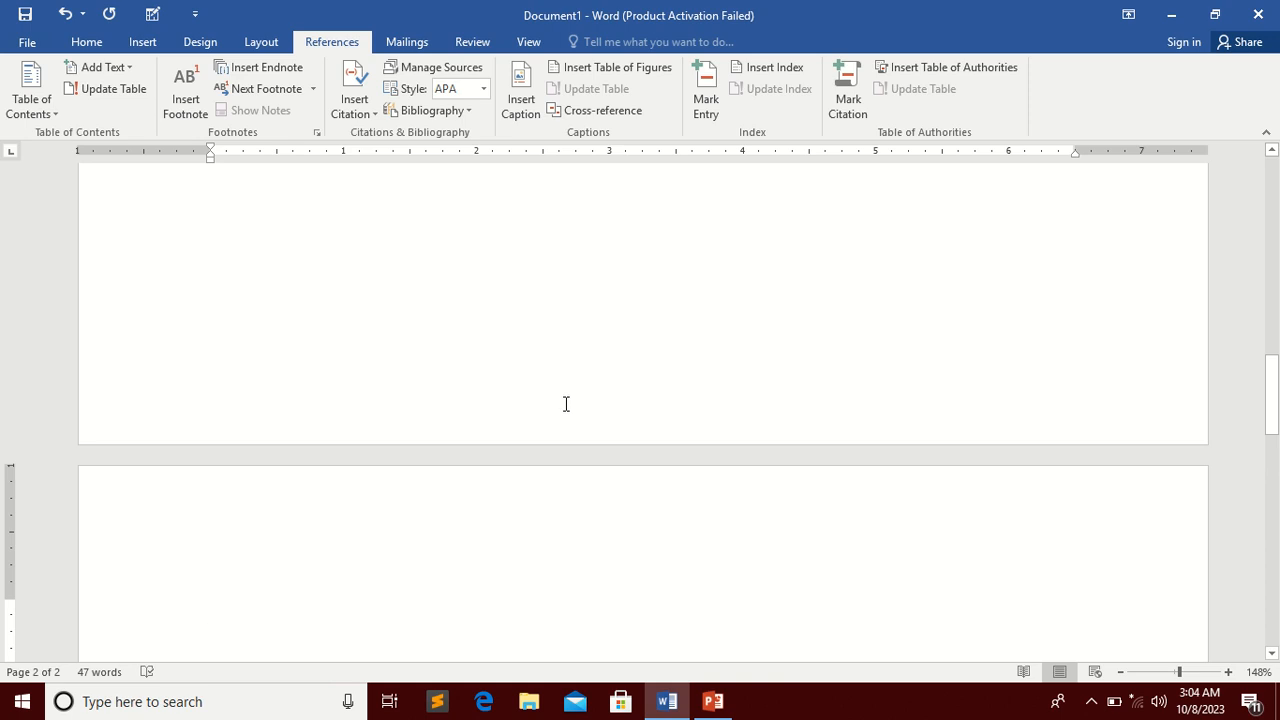
- Add a footnote to the opening word "Video" with the lines "Fsdfjlkdfsj ljsdf sljdf" and "Fsdkfhkjsdfkj sdfk"
{"action": "scroll", "coordinate": [566, 404], "scroll_direction": "up", "scroll_amount": 10}
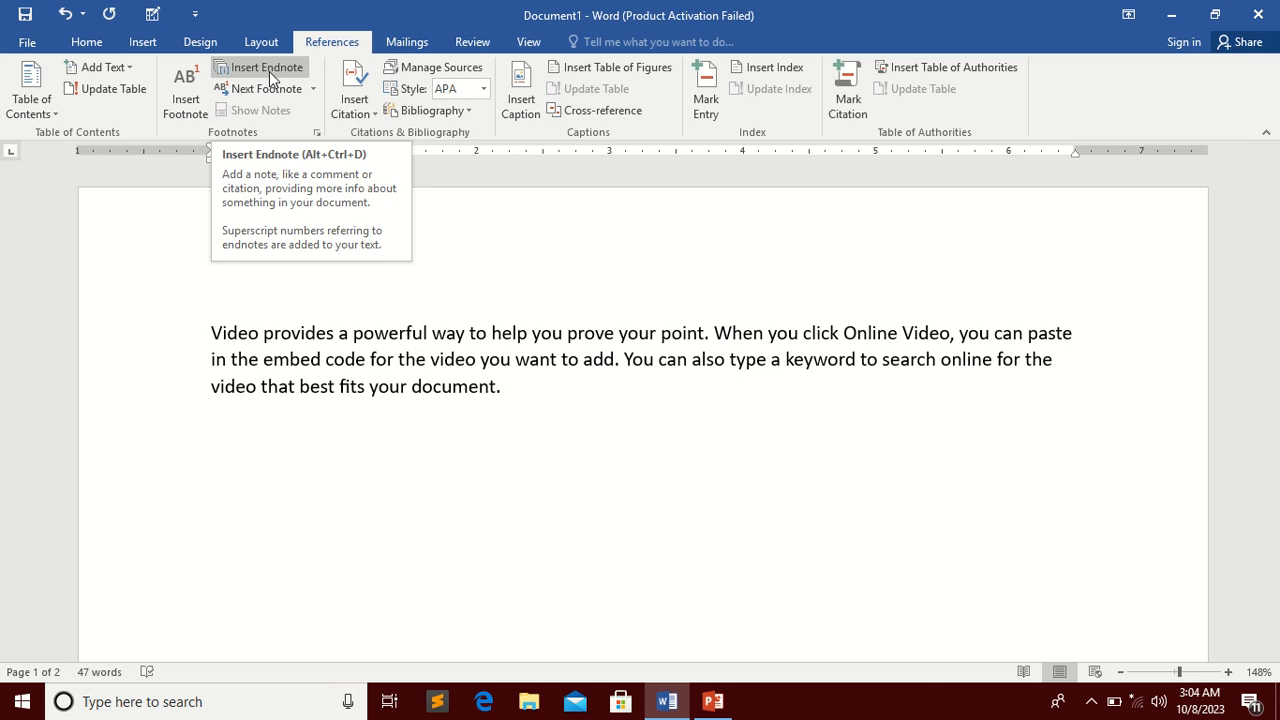
{"action": "left_click", "coordinate": [273, 333]}
{"action": "left_click_drag", "start_coordinate": [260, 333], "coordinate": [209, 333]}
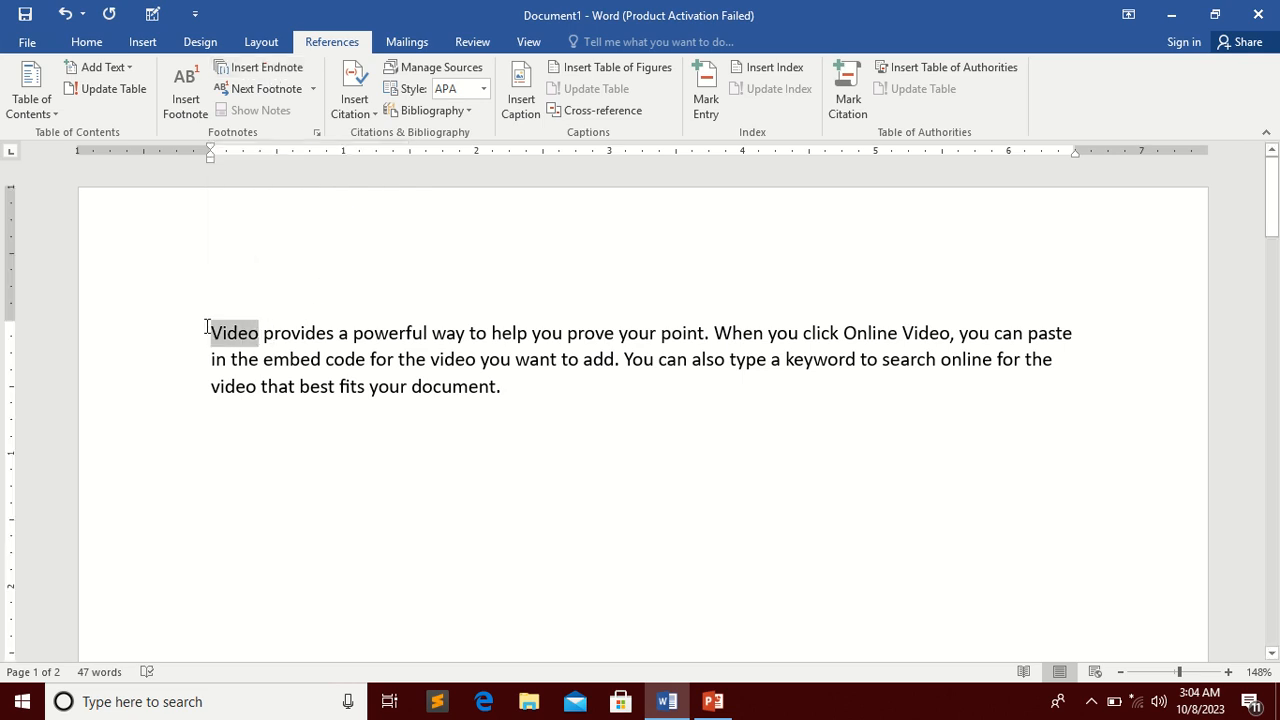
{"action": "left_click", "coordinate": [190, 108]}
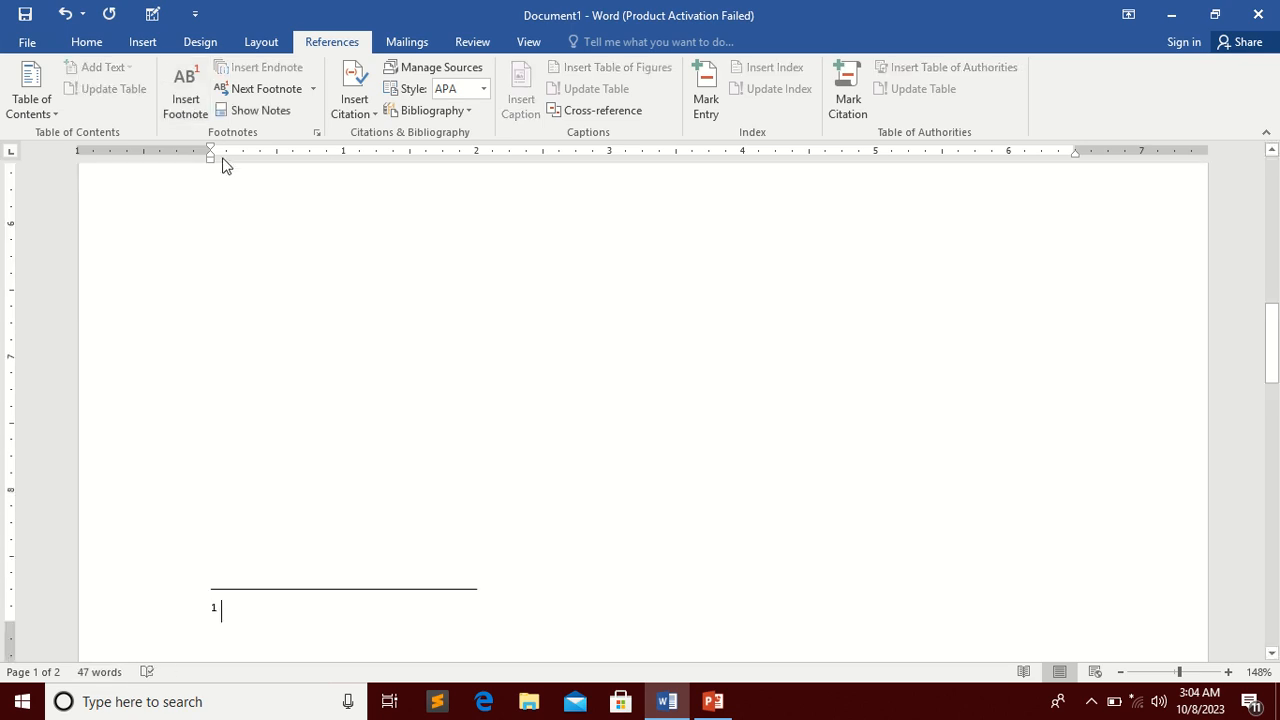
{"action": "type", "text": "Fsdfjlkdfsj ljsdf sljdf"}
{"action": "key", "text": "Return"}
{"action": "type", "text": "f"}
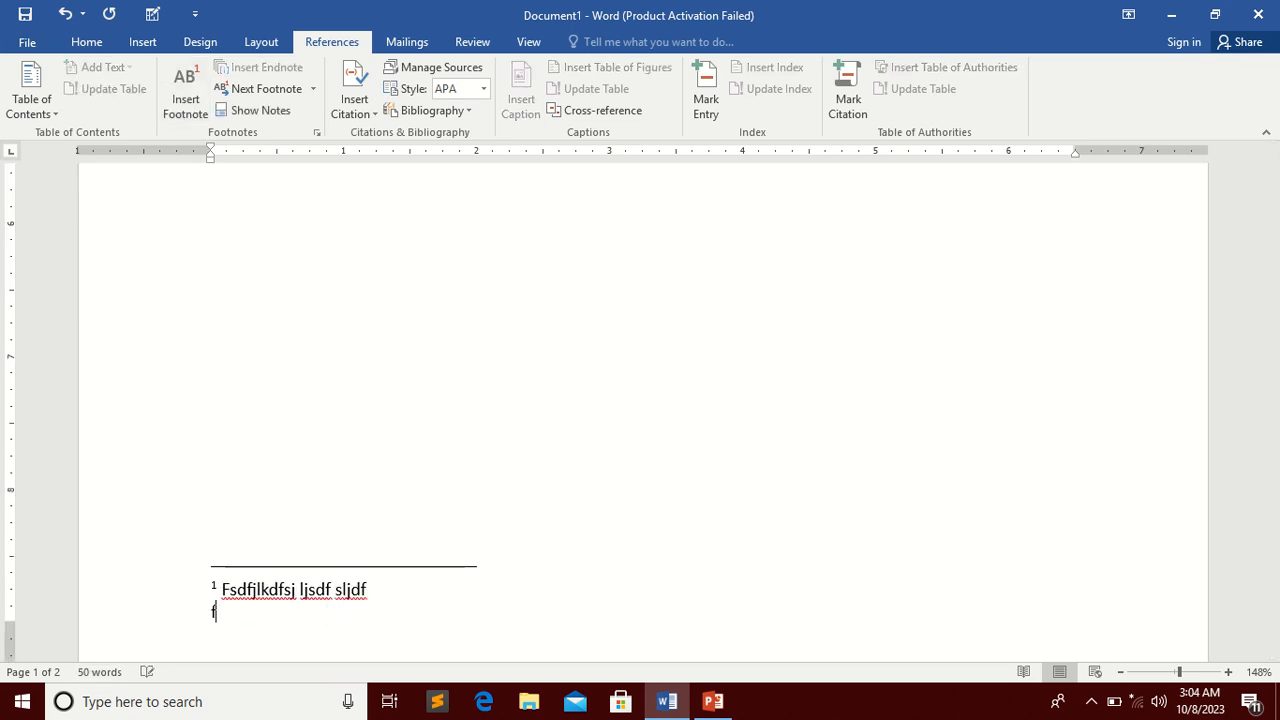
{"action": "type", "text": "sdkfhkjsdfkj sdfk"}
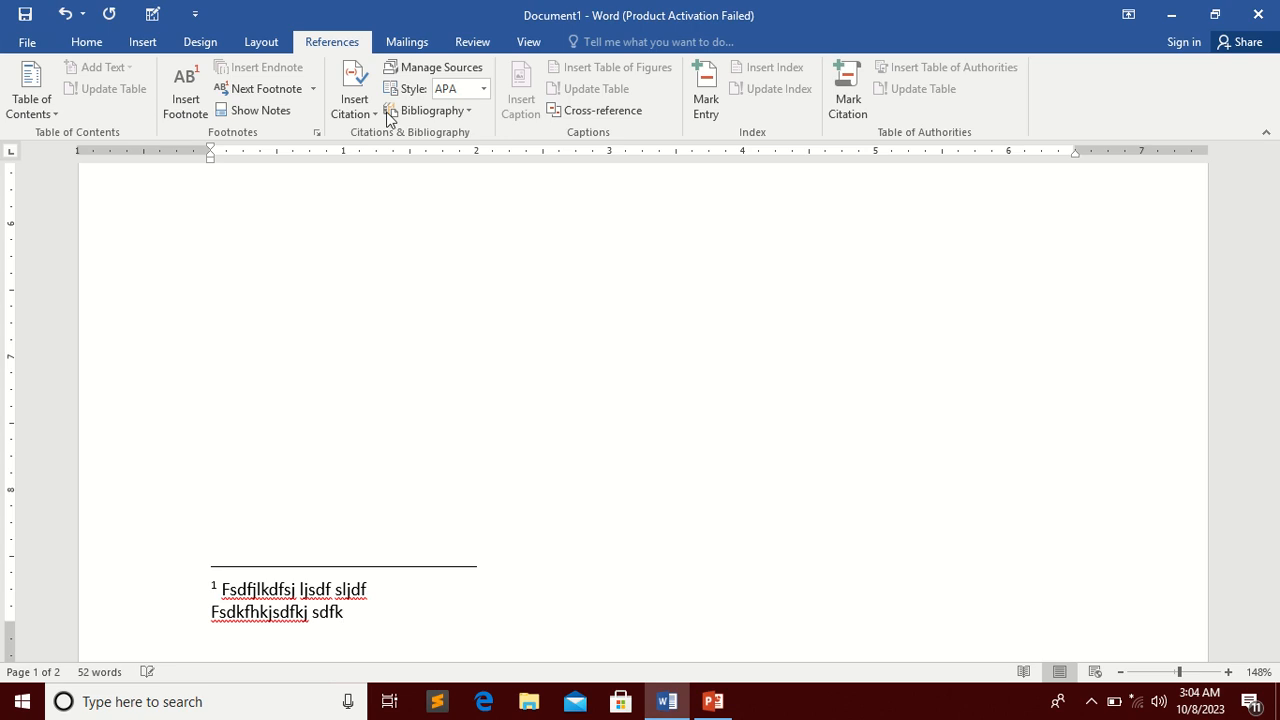
- Add a second footnote to the word "way" in the first line with the text "fsdfasdfsdfsdf"
{"action": "scroll", "coordinate": [435, 378], "scroll_direction": "up", "scroll_amount": 12}
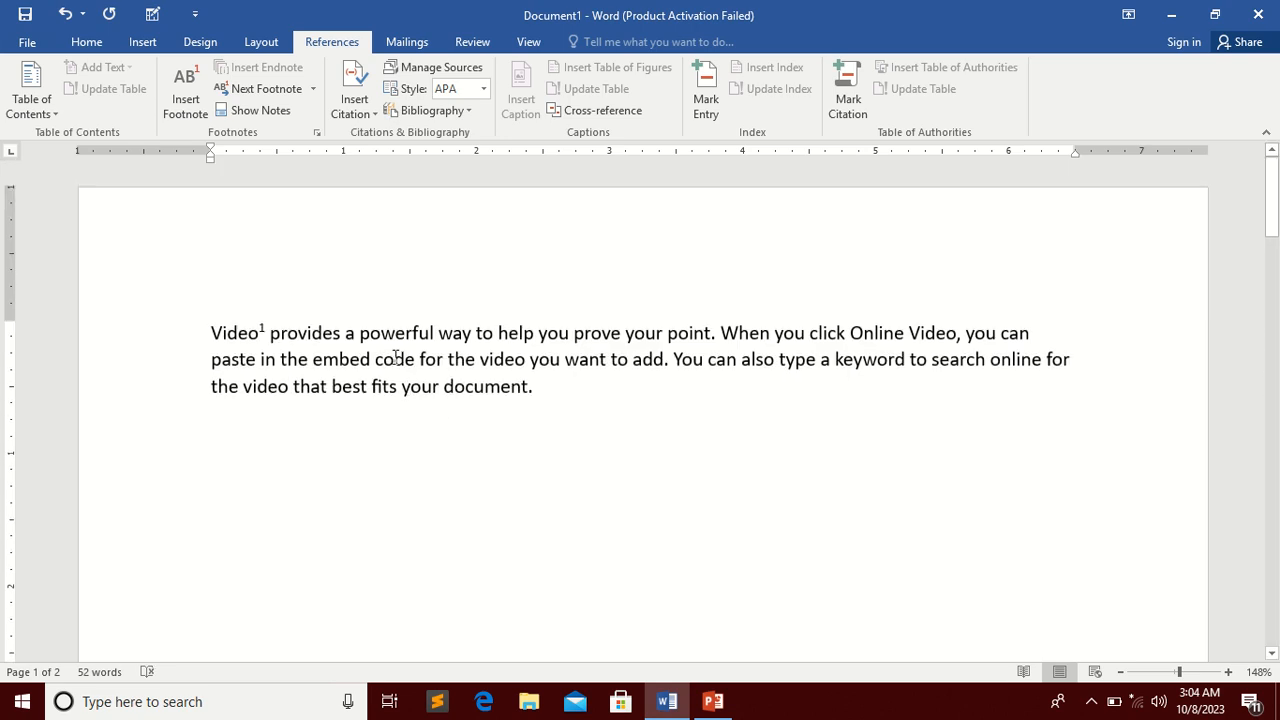
{"action": "left_click_drag", "start_coordinate": [474, 333], "coordinate": [434, 333]}
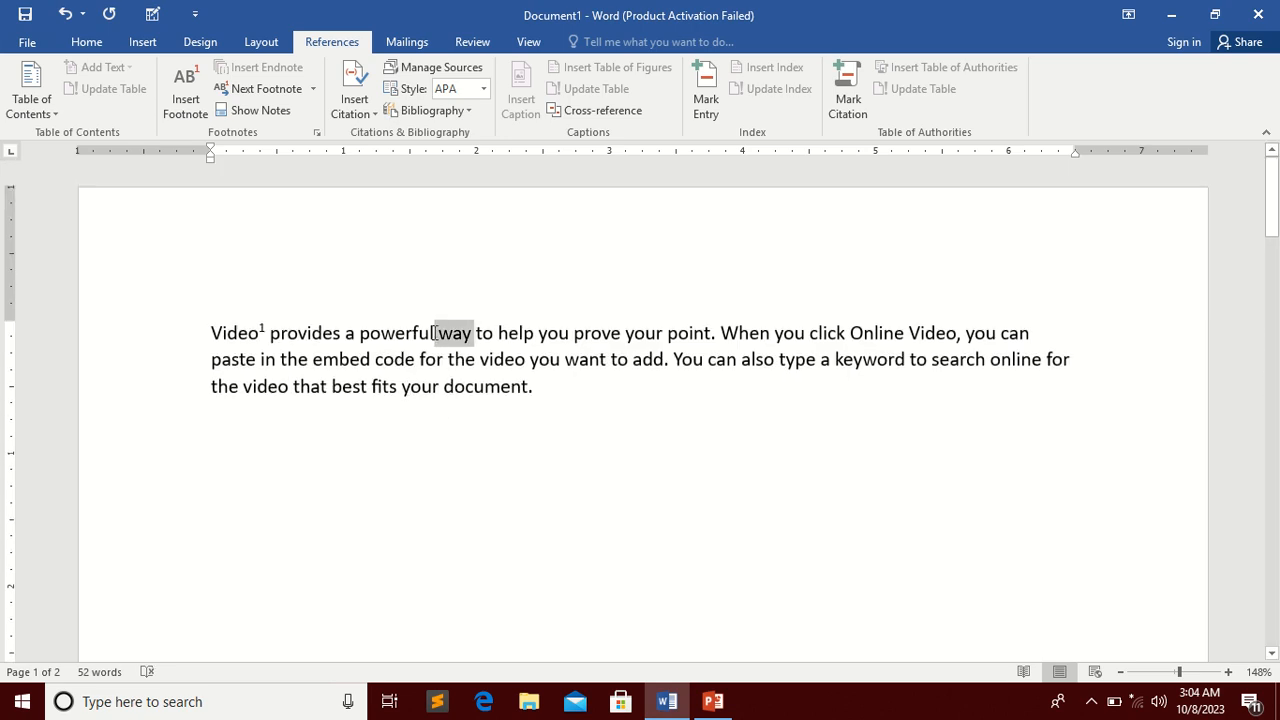
{"action": "left_click", "coordinate": [185, 100]}
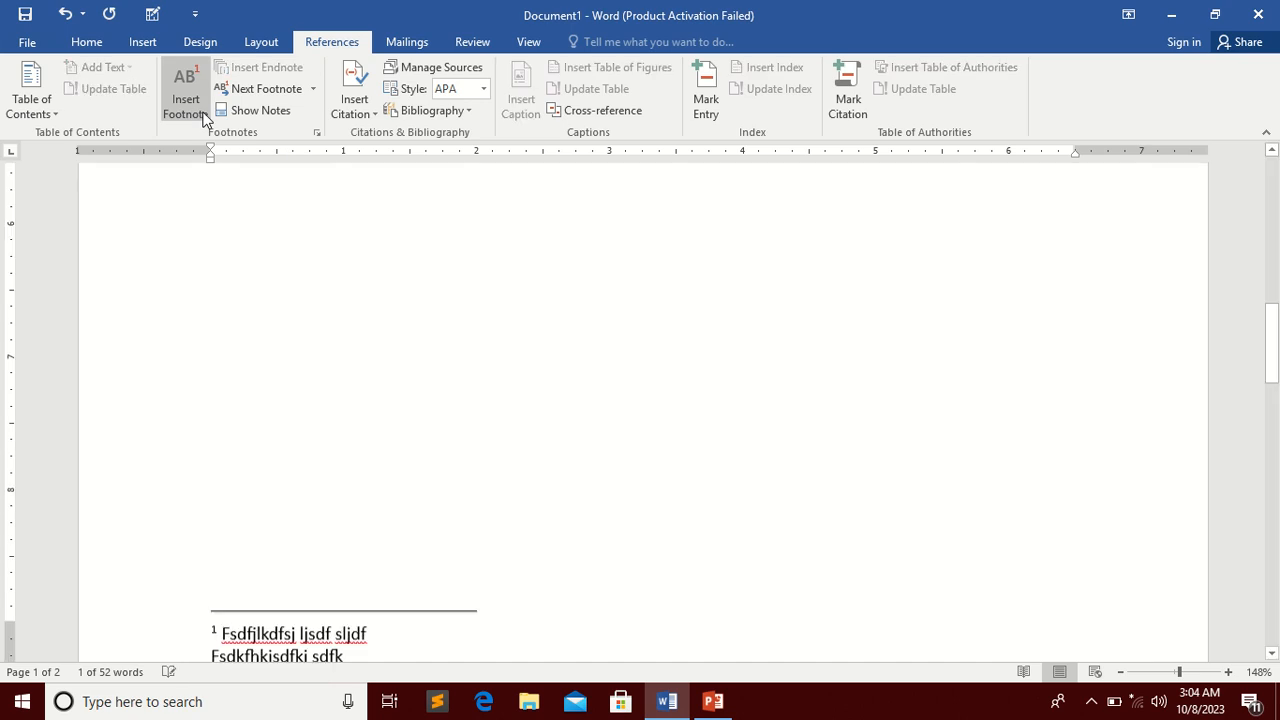
{"action": "type", "text": "fsdfasdfsdfsdf"}
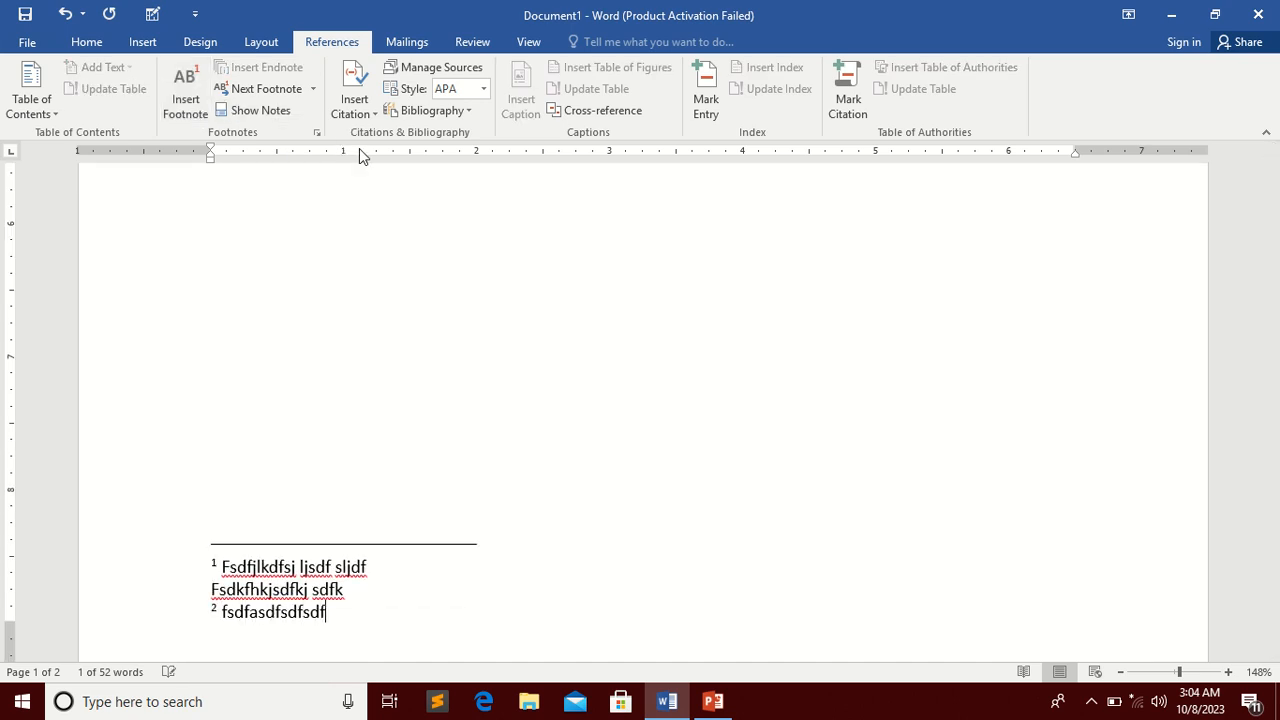
- Add an endnote to the word "the" at the start of the third line with the text "kjhfkjsdfjkshdkjf"
{"action": "scroll", "coordinate": [520, 324], "scroll_direction": "up", "scroll_amount": 10}
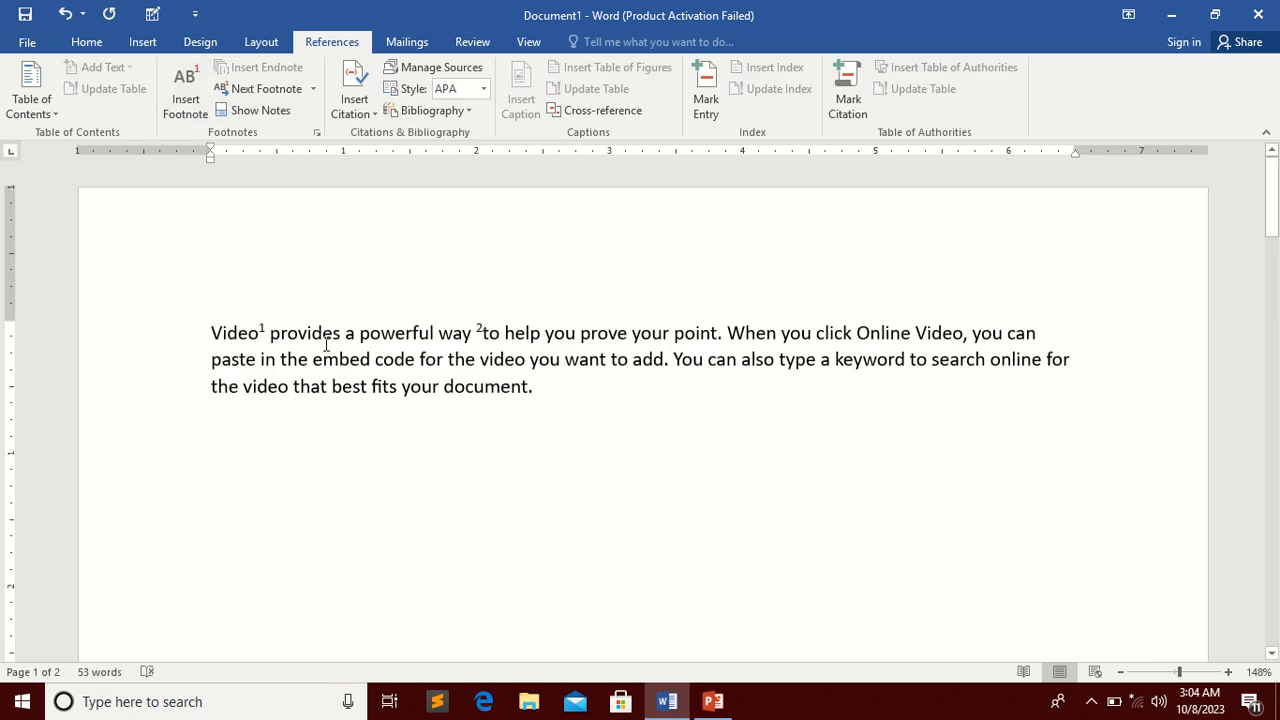
{"action": "scroll", "coordinate": [335, 362], "scroll_direction": "up", "scroll_amount": 6, "text": "ctrl"}
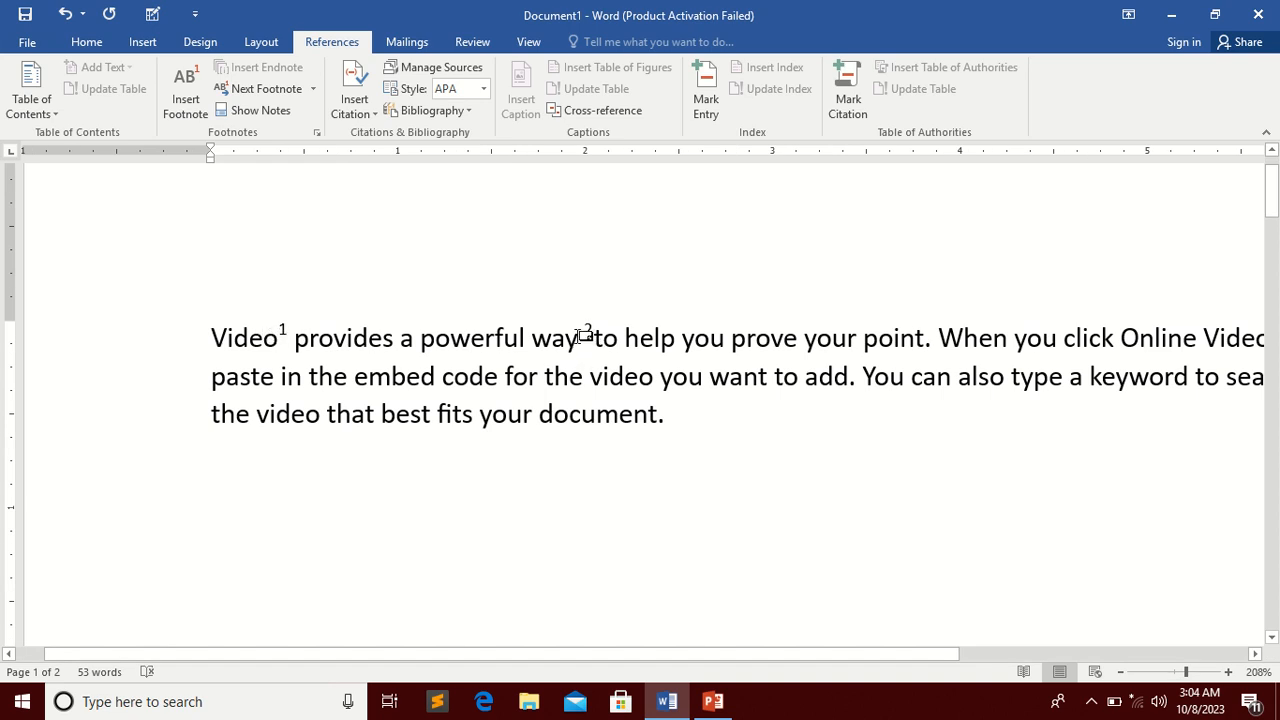
{"action": "mouse_move", "coordinate": [283, 327]}
{"action": "mouse_move", "coordinate": [592, 345]}
{"action": "left_click_drag", "start_coordinate": [249, 414], "coordinate": [184, 413]}
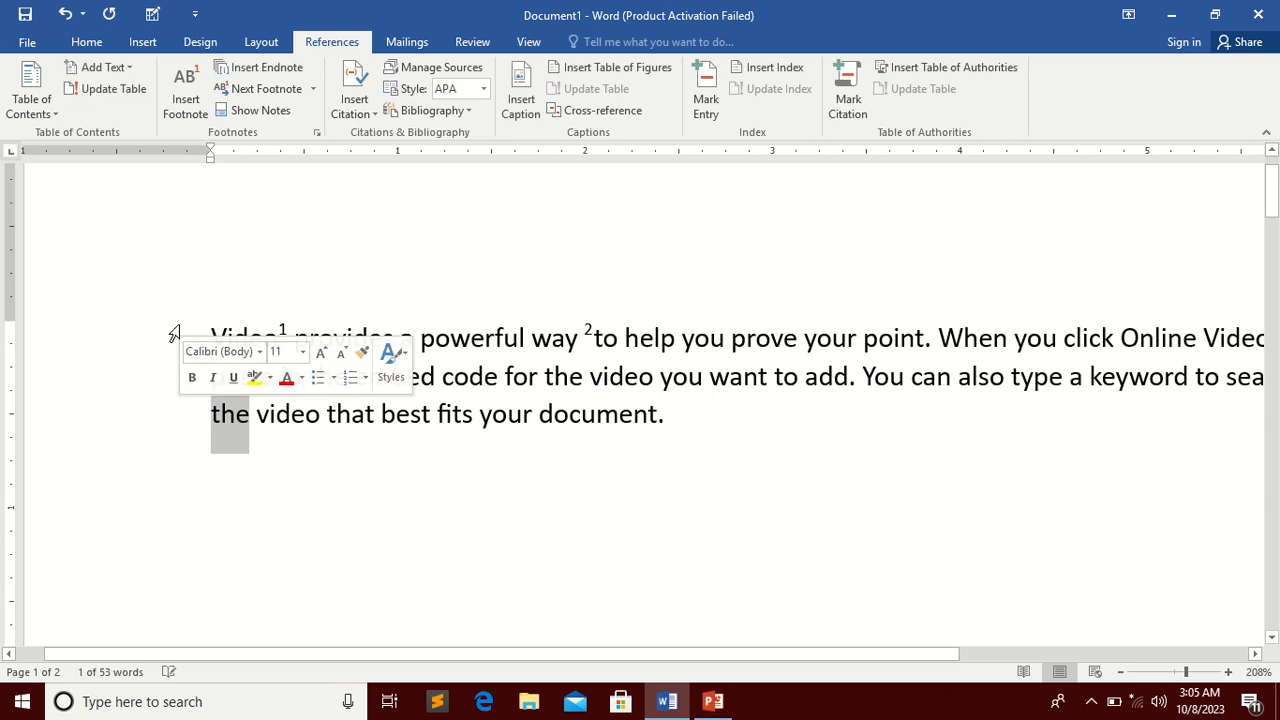
{"action": "left_click", "coordinate": [293, 69]}
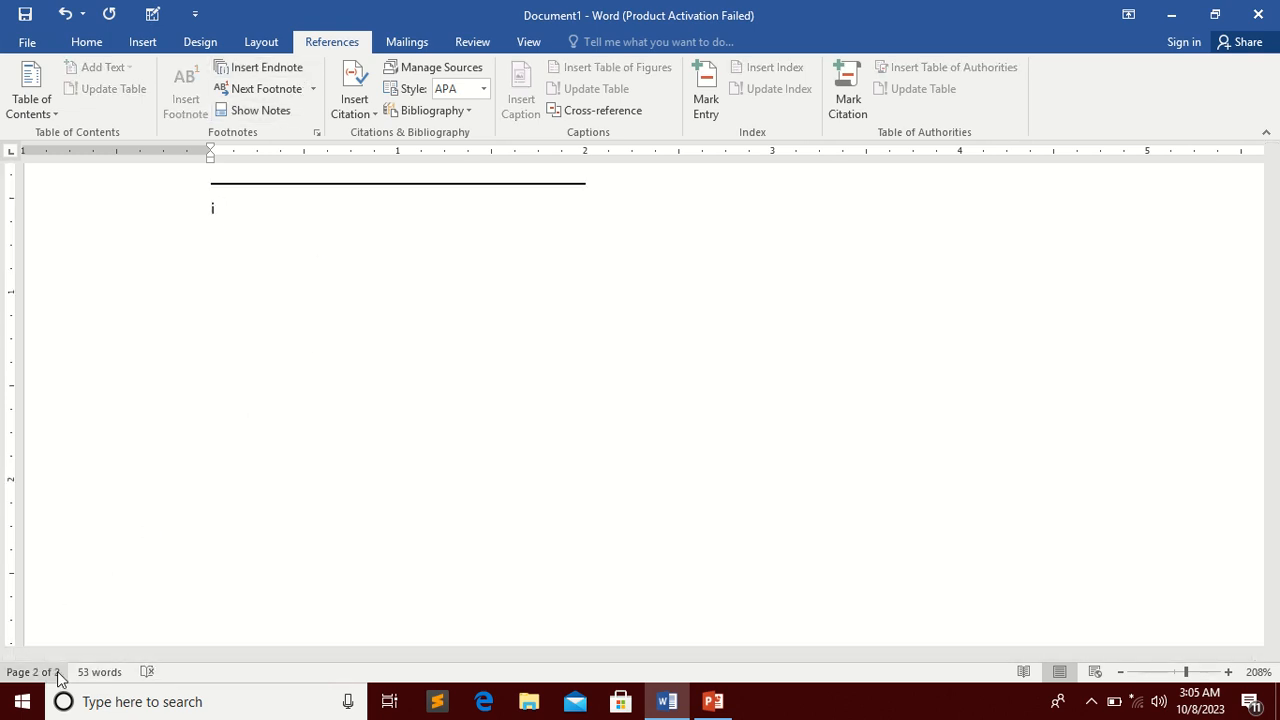
{"action": "scroll", "coordinate": [300, 391], "scroll_direction": "up", "scroll_amount": 2}
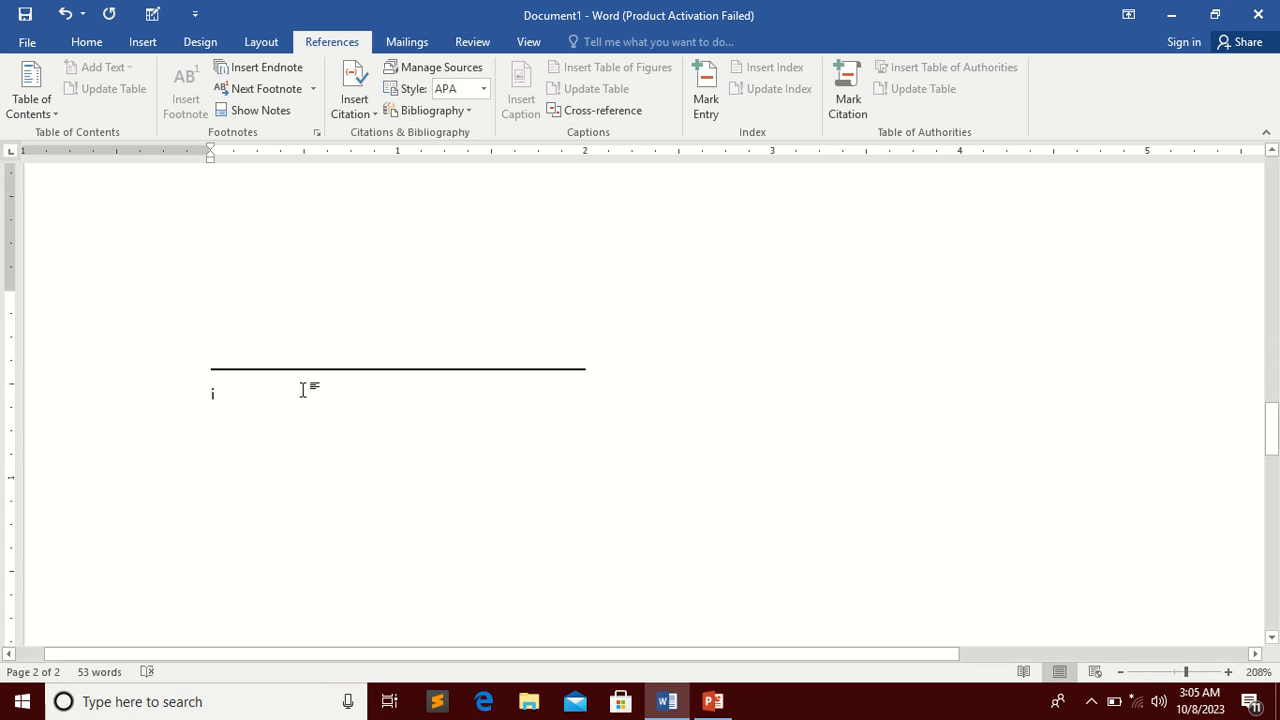
{"action": "type", "text": "kjhfkjsdfjkshdkjf"}
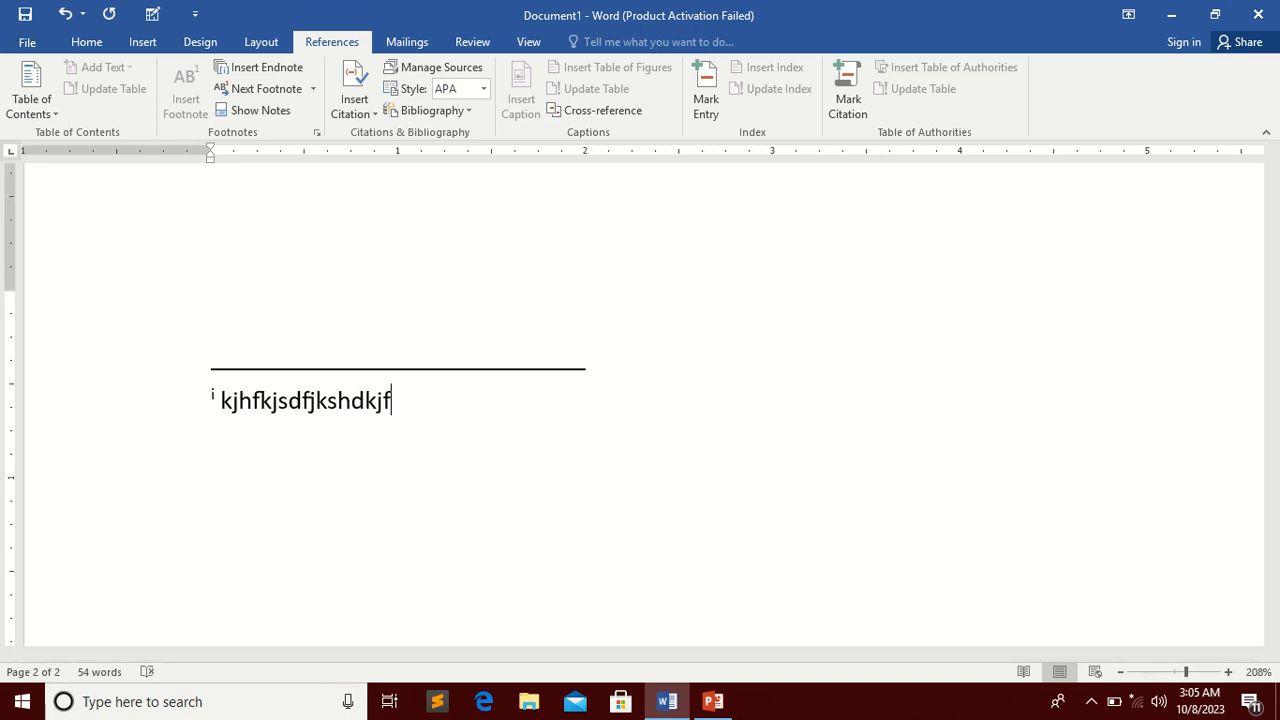
- Add a second endnote to the word "document" at the end of the paragraph with the text "Fsafsdfdfdskjf hkjh fk"
{"action": "scroll", "coordinate": [529, 123], "scroll_direction": "up", "scroll_amount": 1}
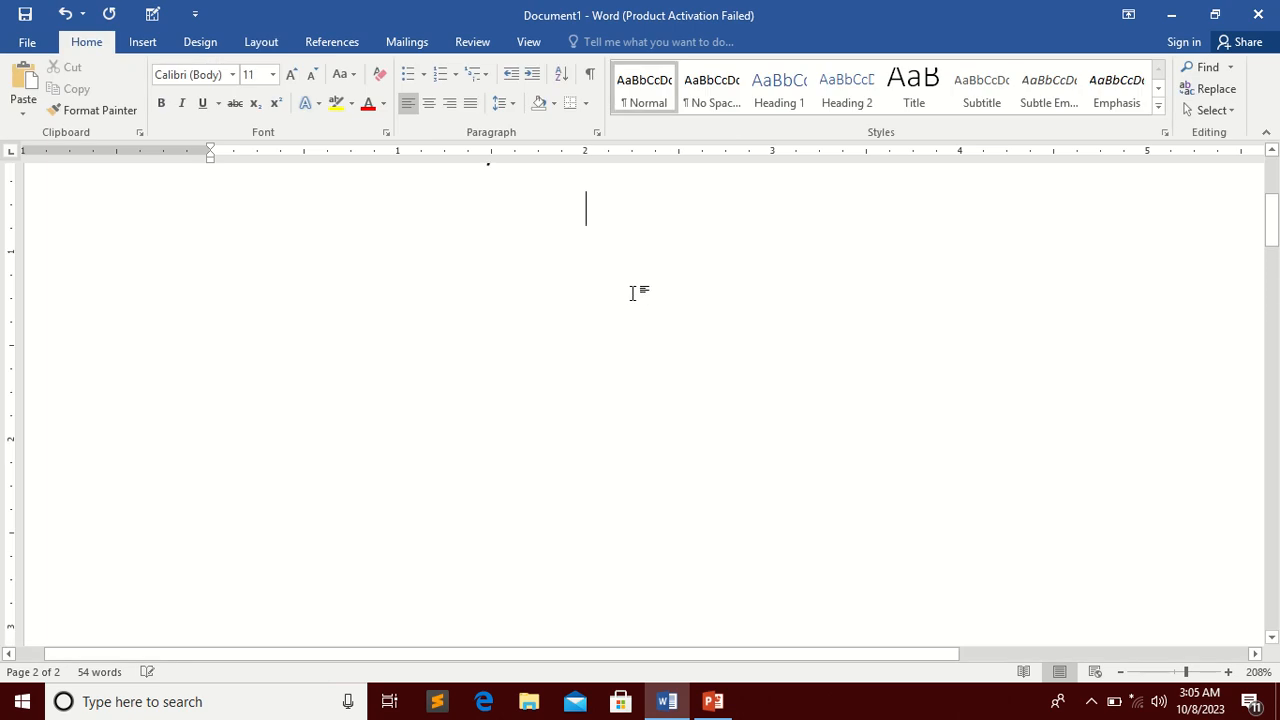
{"action": "scroll", "coordinate": [612, 288], "scroll_direction": "up", "scroll_amount": 3}
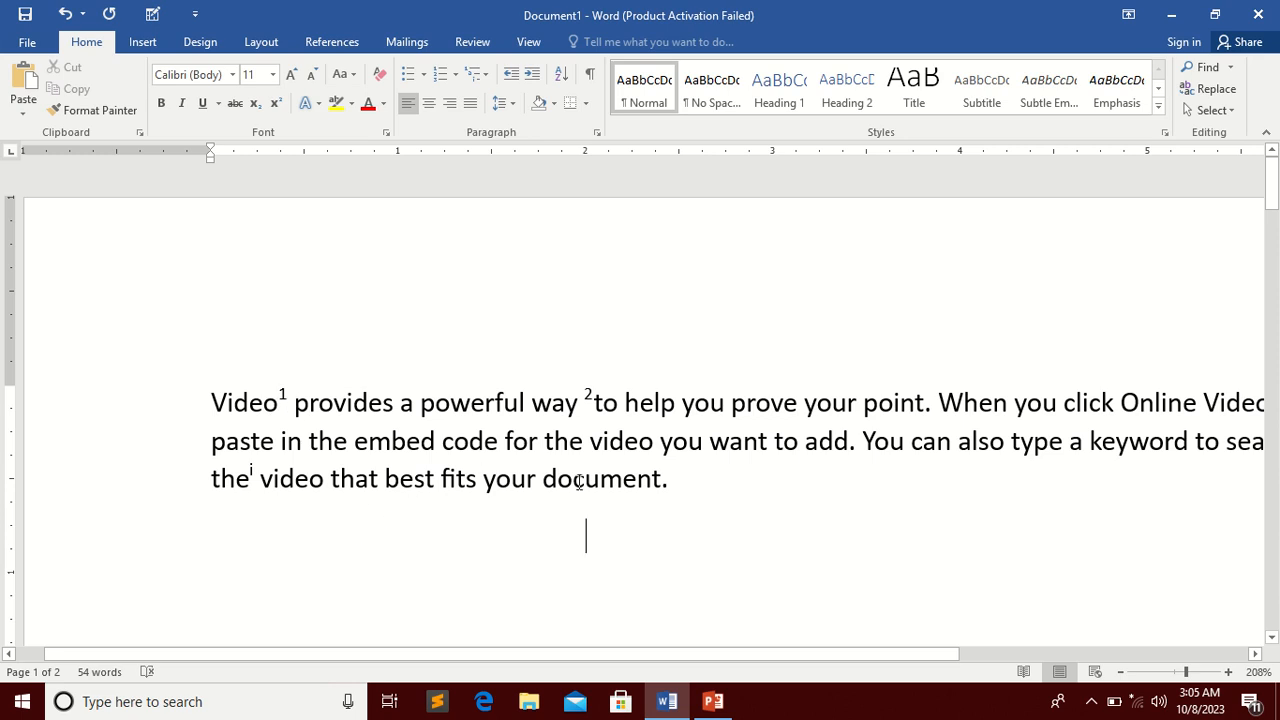
{"action": "left_click_drag", "start_coordinate": [661, 479], "coordinate": [543, 478]}
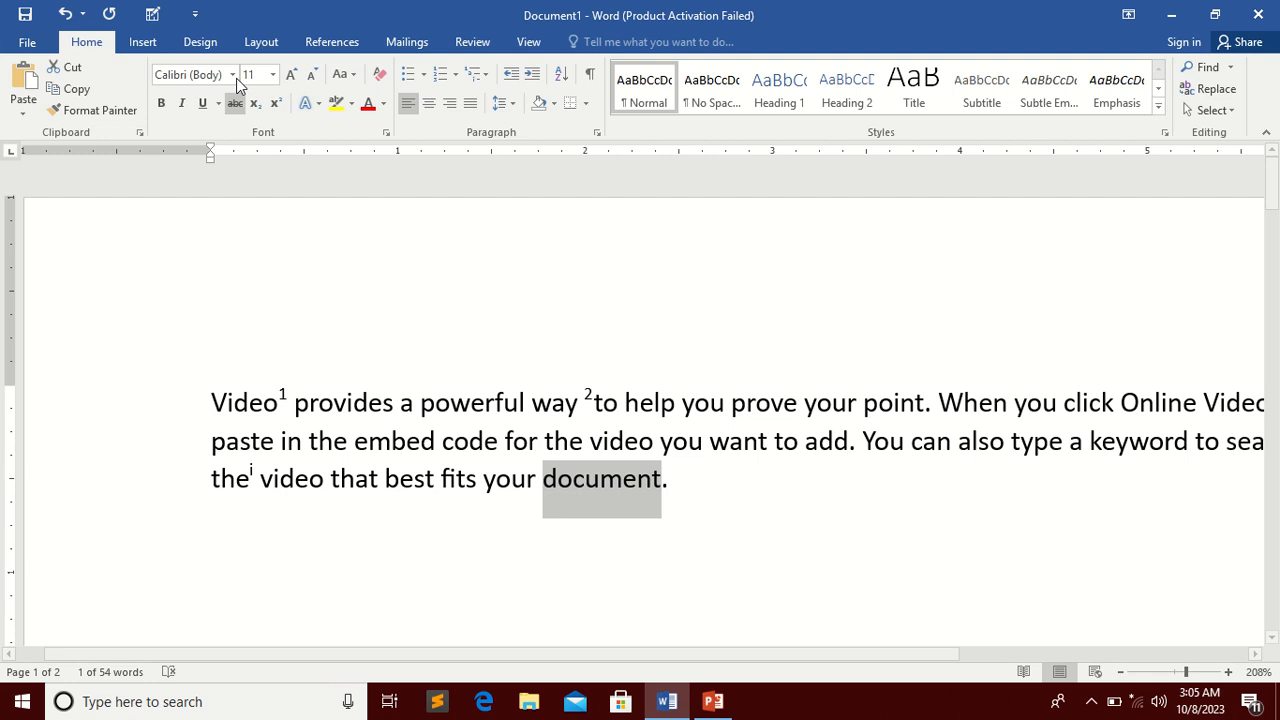
{"action": "left_click", "coordinate": [328, 45]}
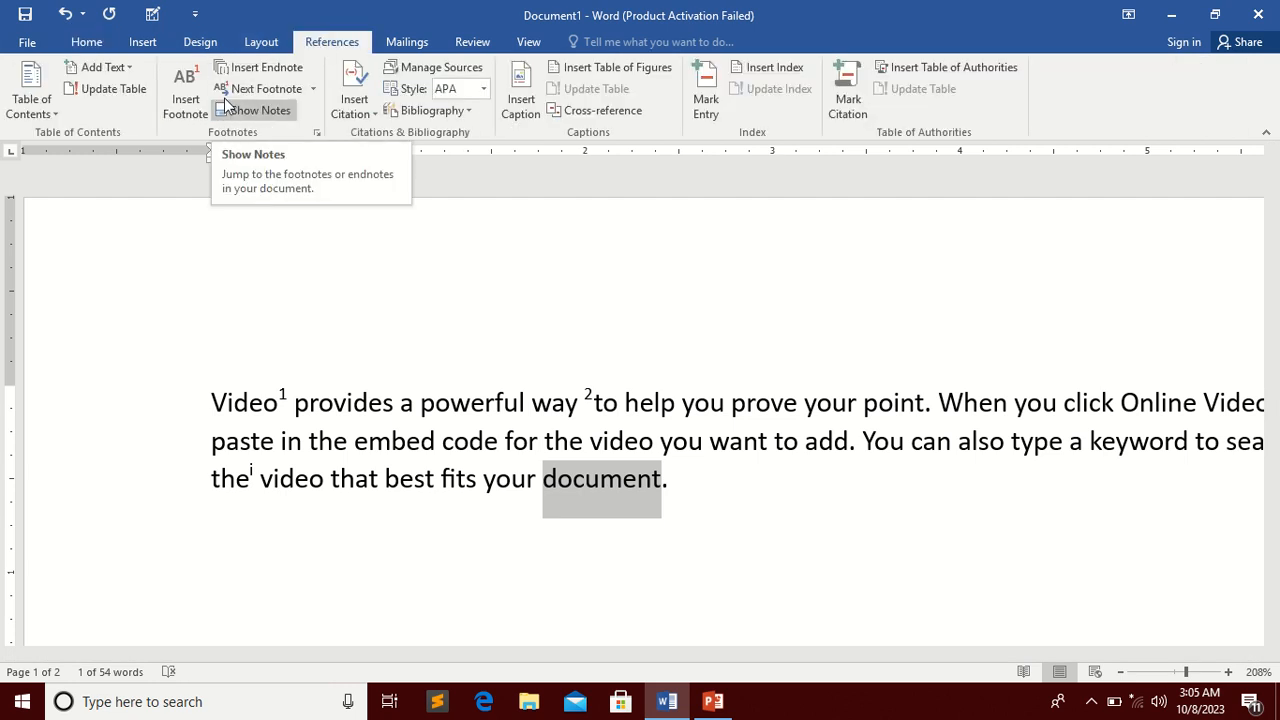
{"action": "left_click", "coordinate": [252, 67]}
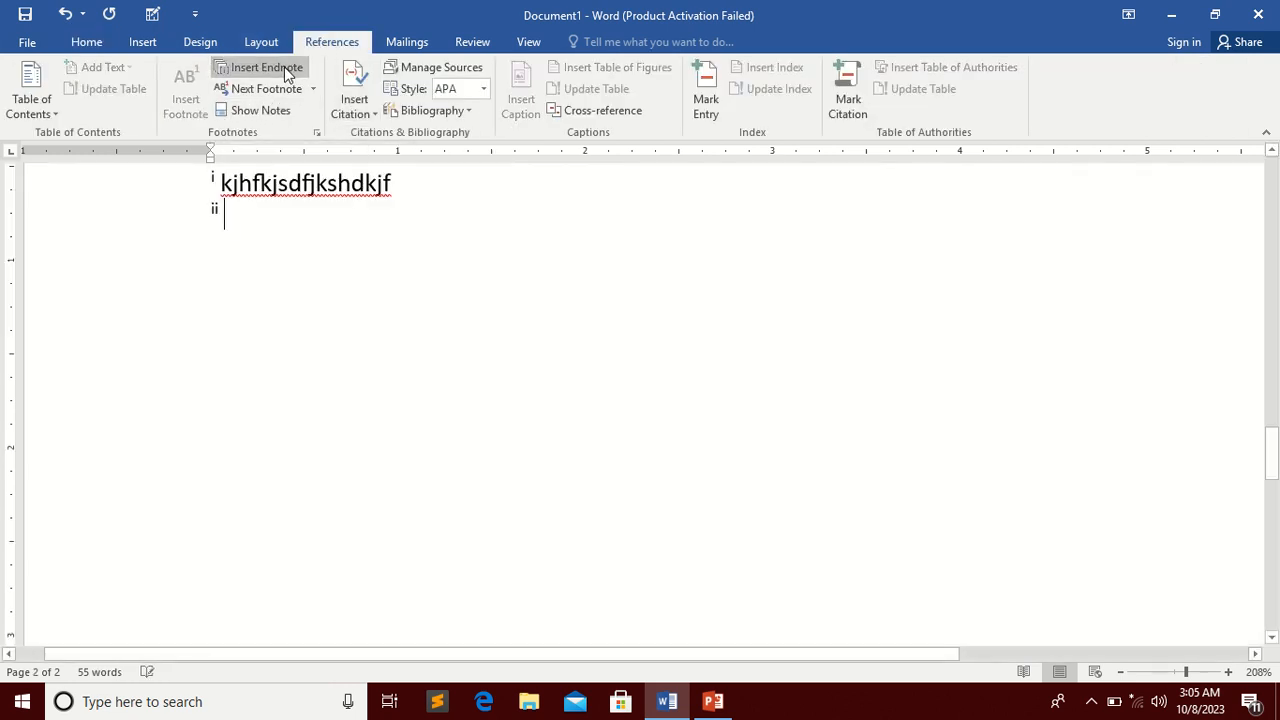
{"action": "type", "text": "fsafsdfdfdskjf hkjh fk"}
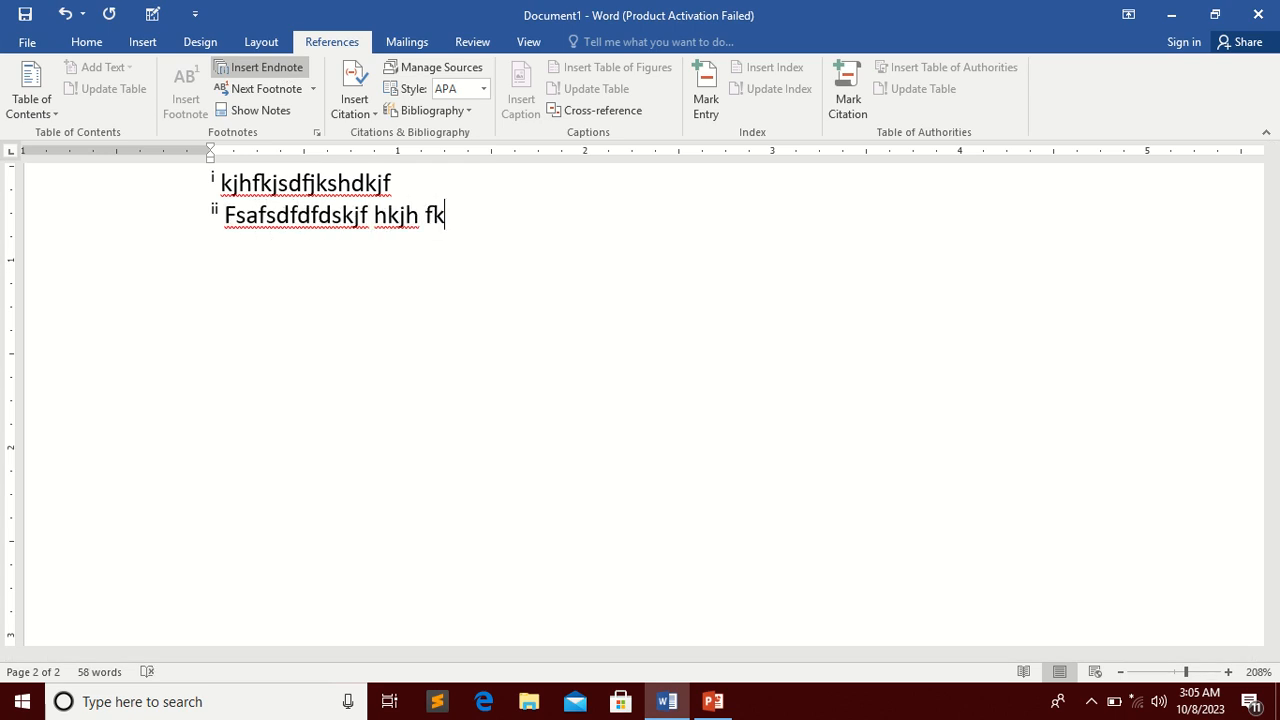
- Review the footnotes at the foot of page 1, the endnotes on page 2, and their reference marks in the paragraph
{"action": "scroll", "coordinate": [237, 280], "scroll_direction": "up", "scroll_amount": 5}
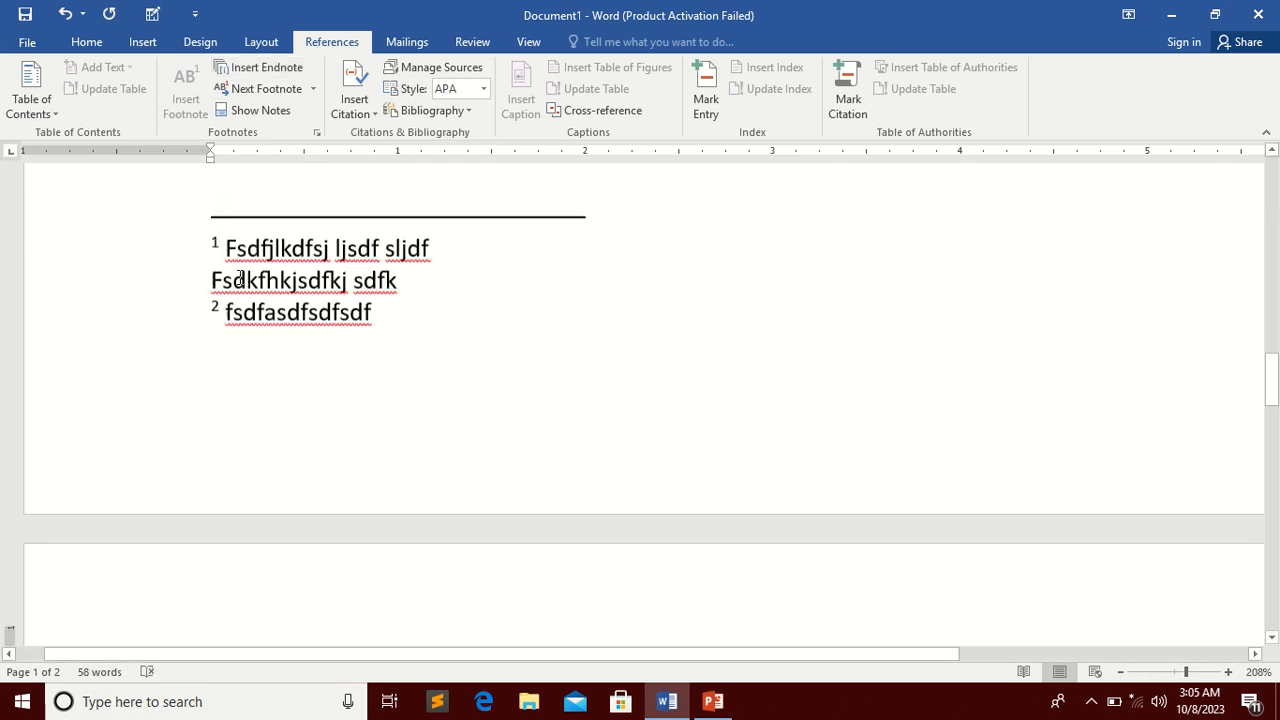
{"action": "scroll", "coordinate": [237, 280], "scroll_direction": "down", "scroll_amount": 12}
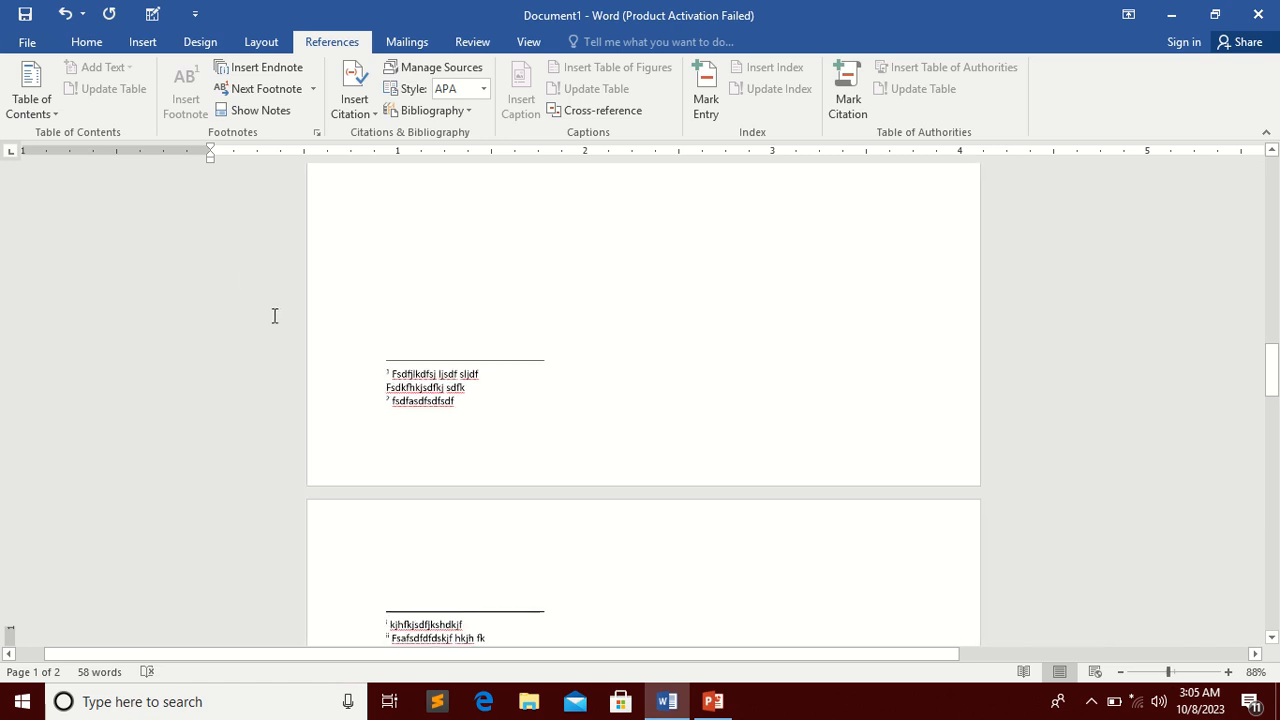
{"action": "scroll", "coordinate": [403, 357], "scroll_direction": "down", "scroll_amount": 6}
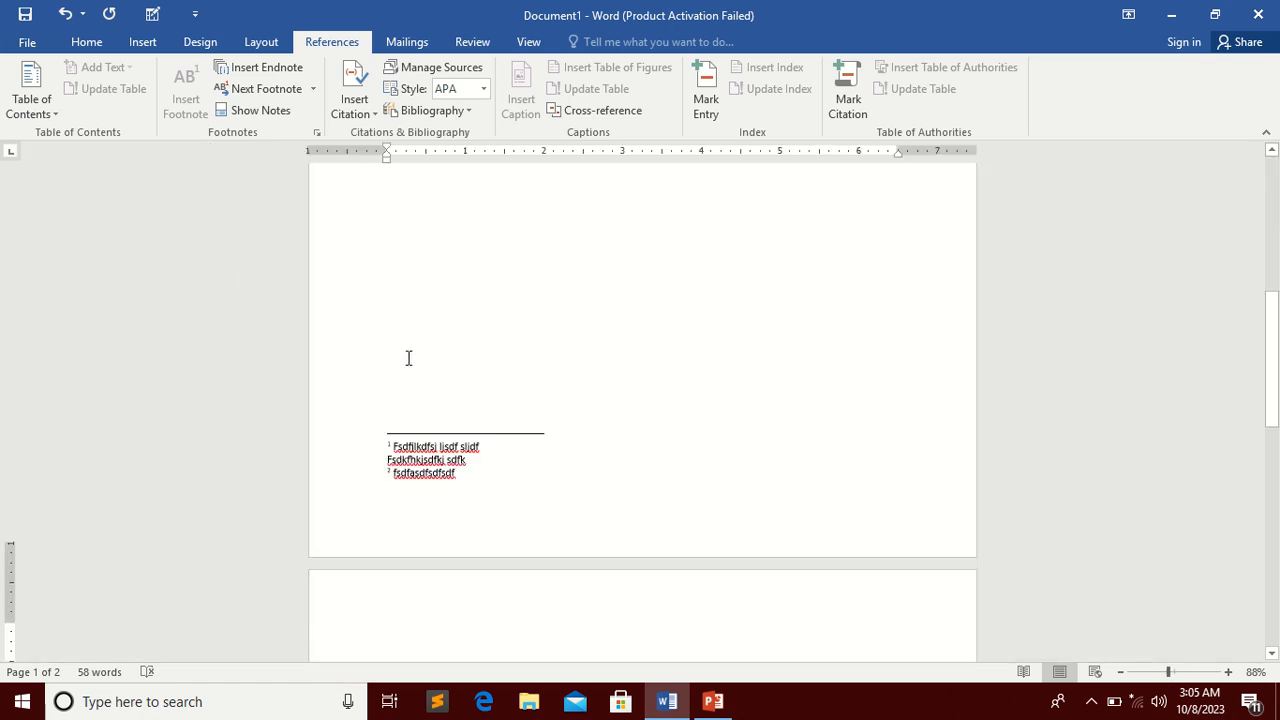
{"action": "scroll", "coordinate": [408, 357], "scroll_direction": "down", "scroll_amount": 6}
{"action": "scroll", "coordinate": [480, 397], "scroll_direction": "up", "scroll_amount": 15}
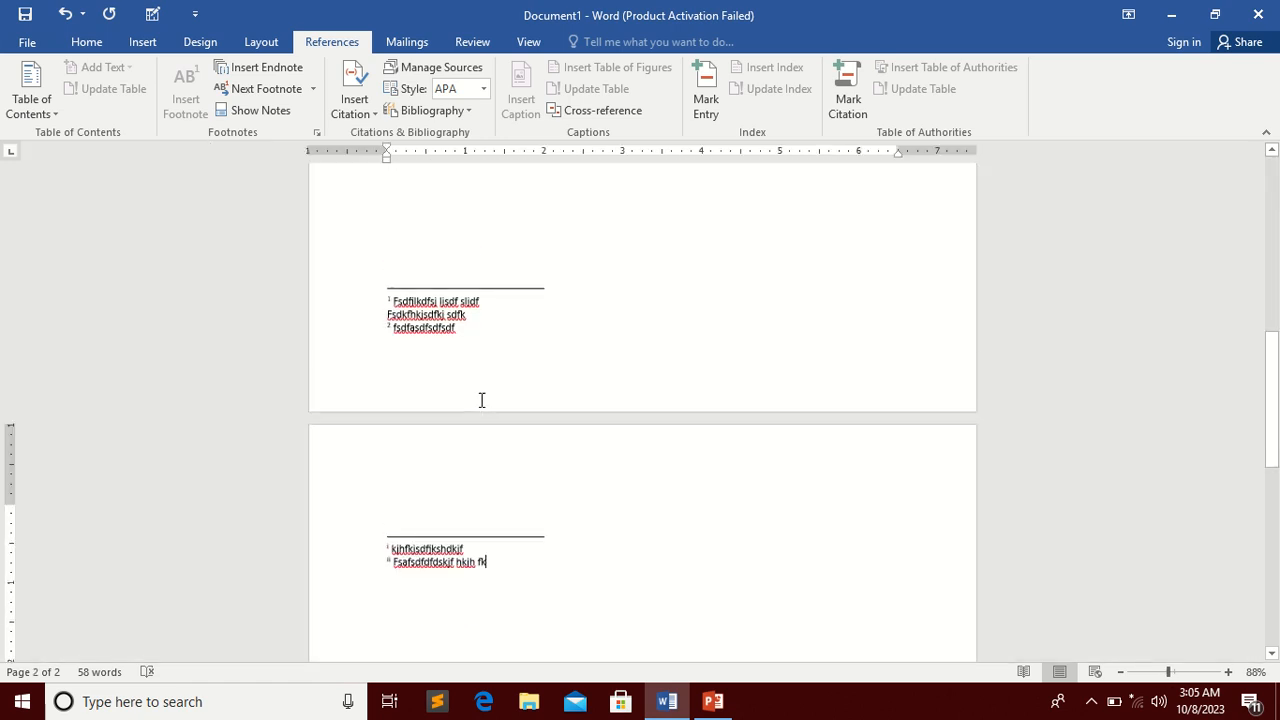
{"action": "scroll", "coordinate": [492, 376], "scroll_direction": "up", "scroll_amount": 10, "text": "ctrl"}
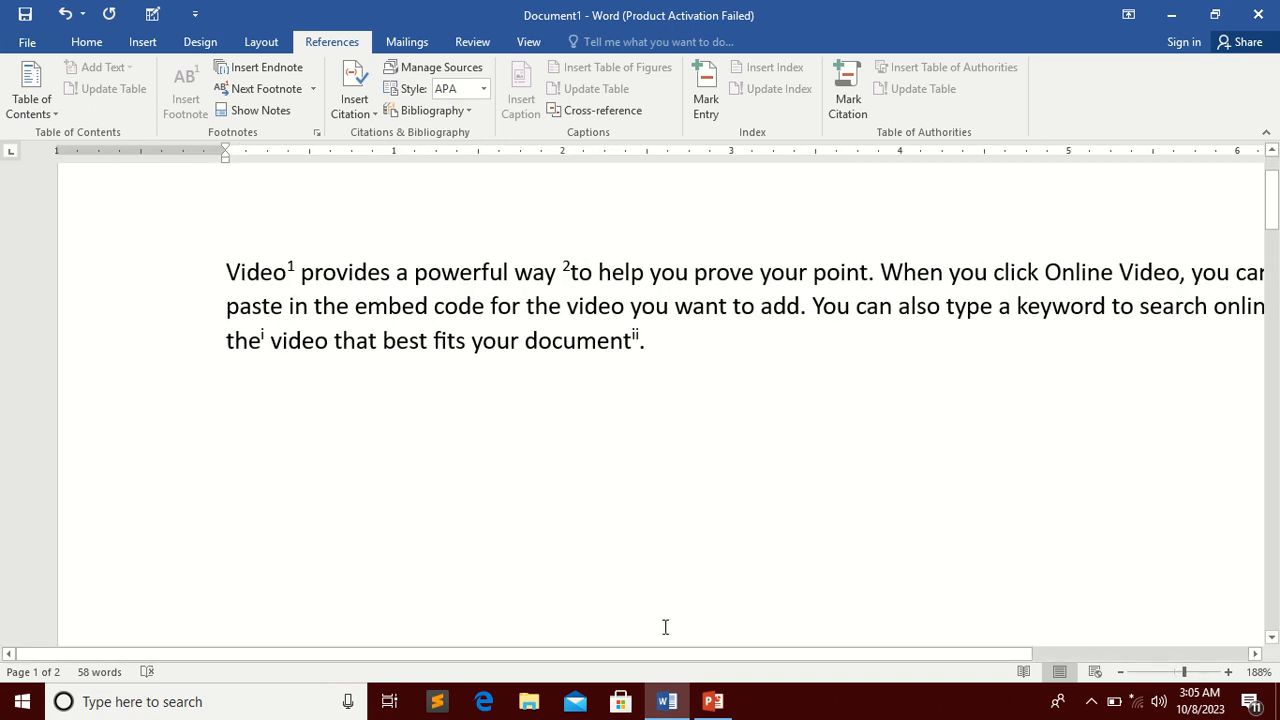
{"action": "left_click_drag", "start_coordinate": [680, 655], "coordinate": [764, 640]}
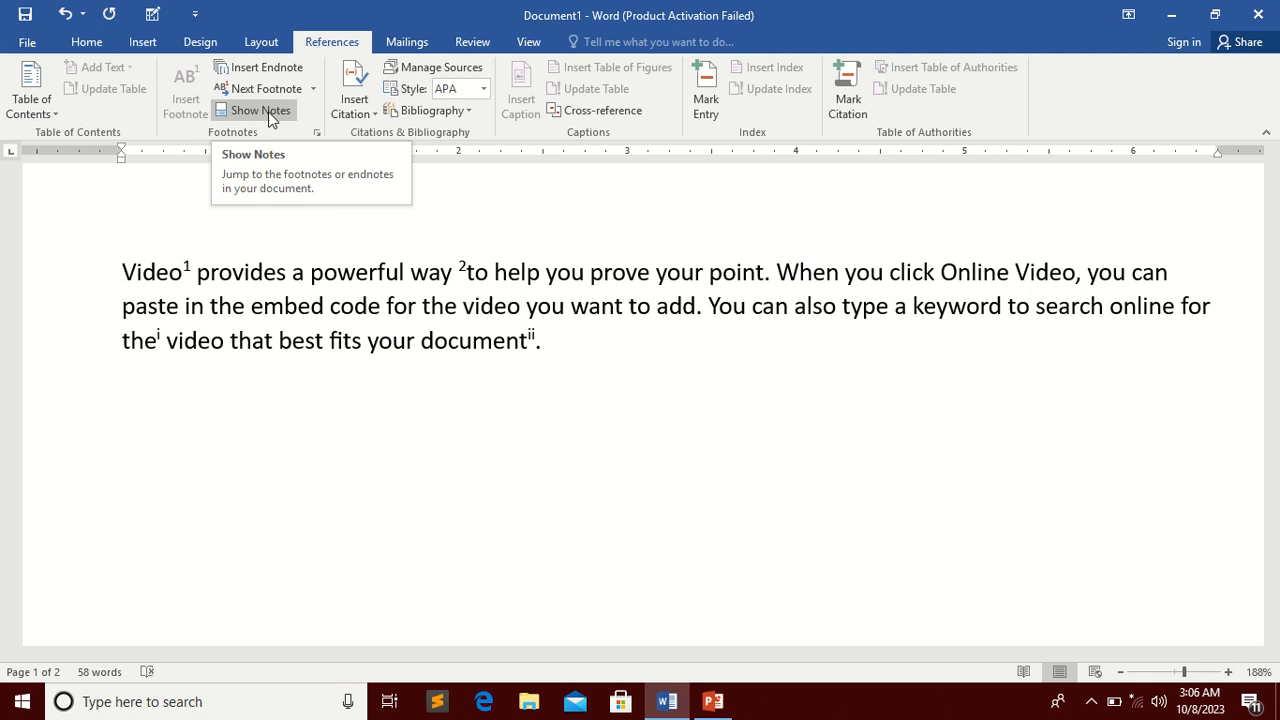
- Look at the options for moving between footnotes and endnotes, and jump from the second endnote to its reference mark in the paragraph
{"action": "left_click", "coordinate": [313, 89]}
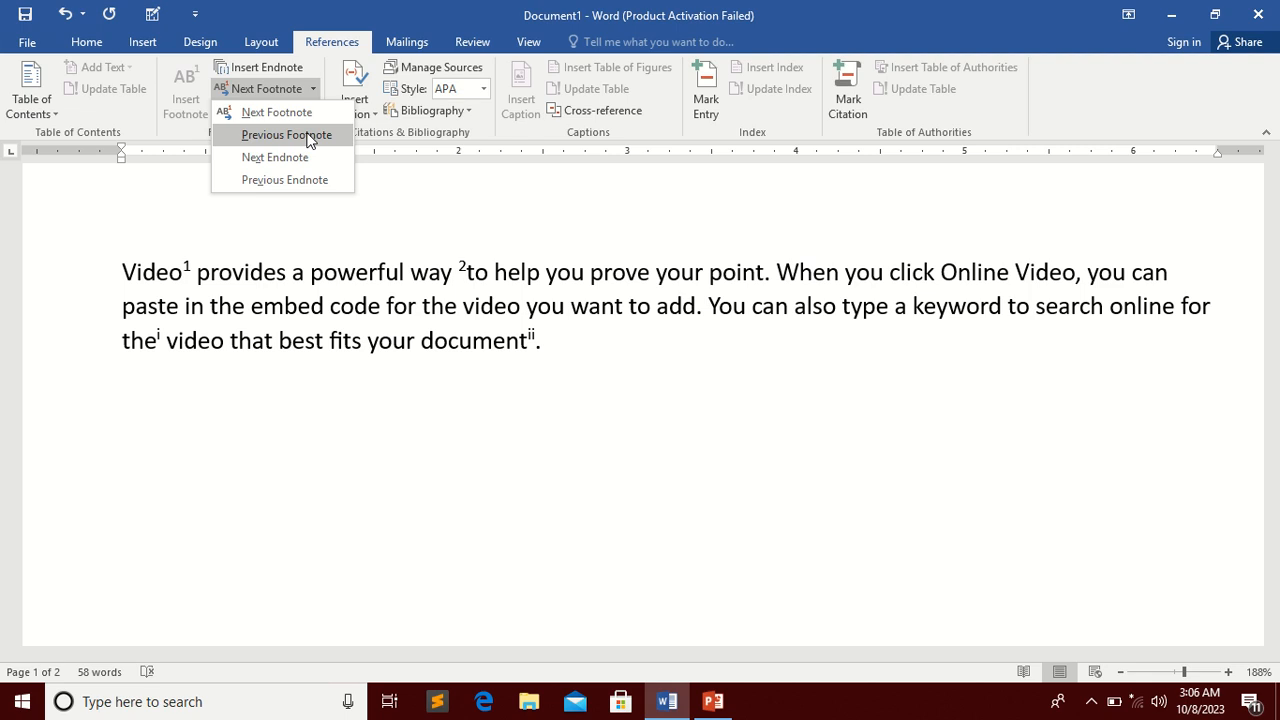
{"action": "left_click", "coordinate": [151, 152]}
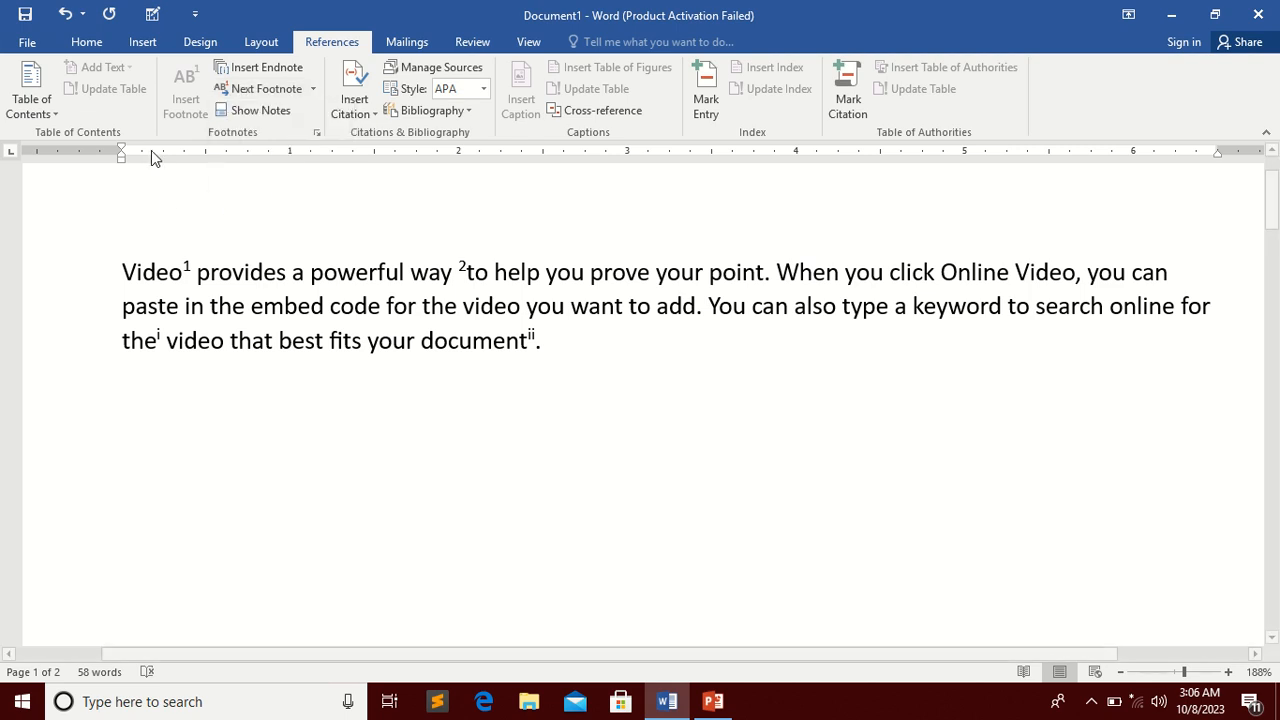
{"action": "left_click", "coordinate": [226, 111]}
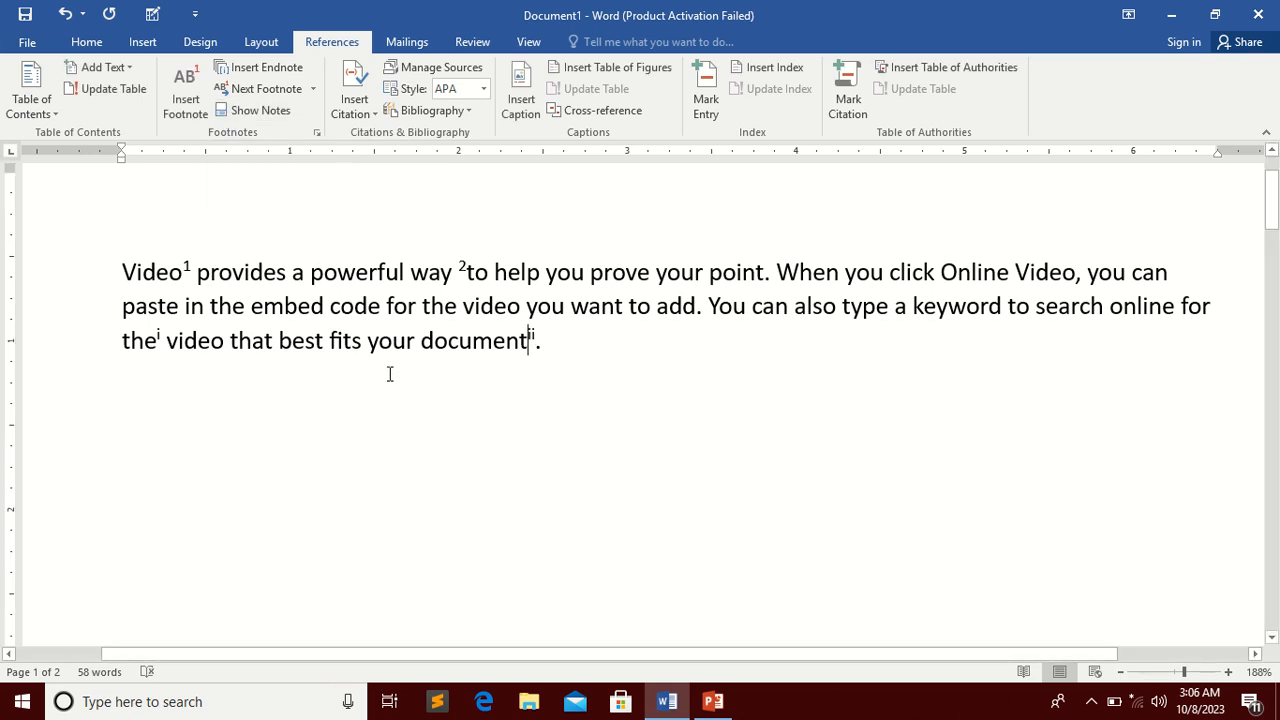
{"action": "scroll", "coordinate": [389, 329], "scroll_direction": "down", "scroll_amount": 2}
{"action": "scroll", "coordinate": [389, 329], "scroll_direction": "up", "scroll_amount": 3}
- Show the document's notes using the View endnote area option, and compare the endnotes with the footnotes on page 1
{"action": "left_click", "coordinate": [292, 113]}
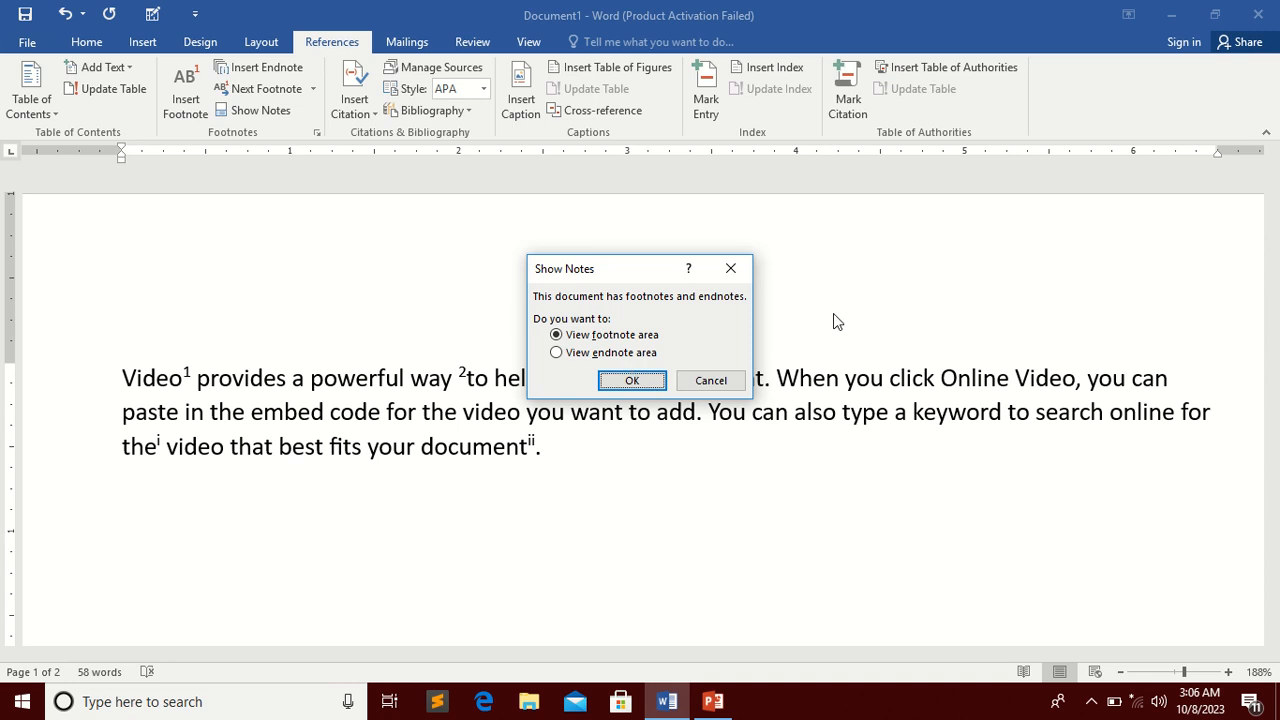
{"action": "left_click", "coordinate": [563, 354]}
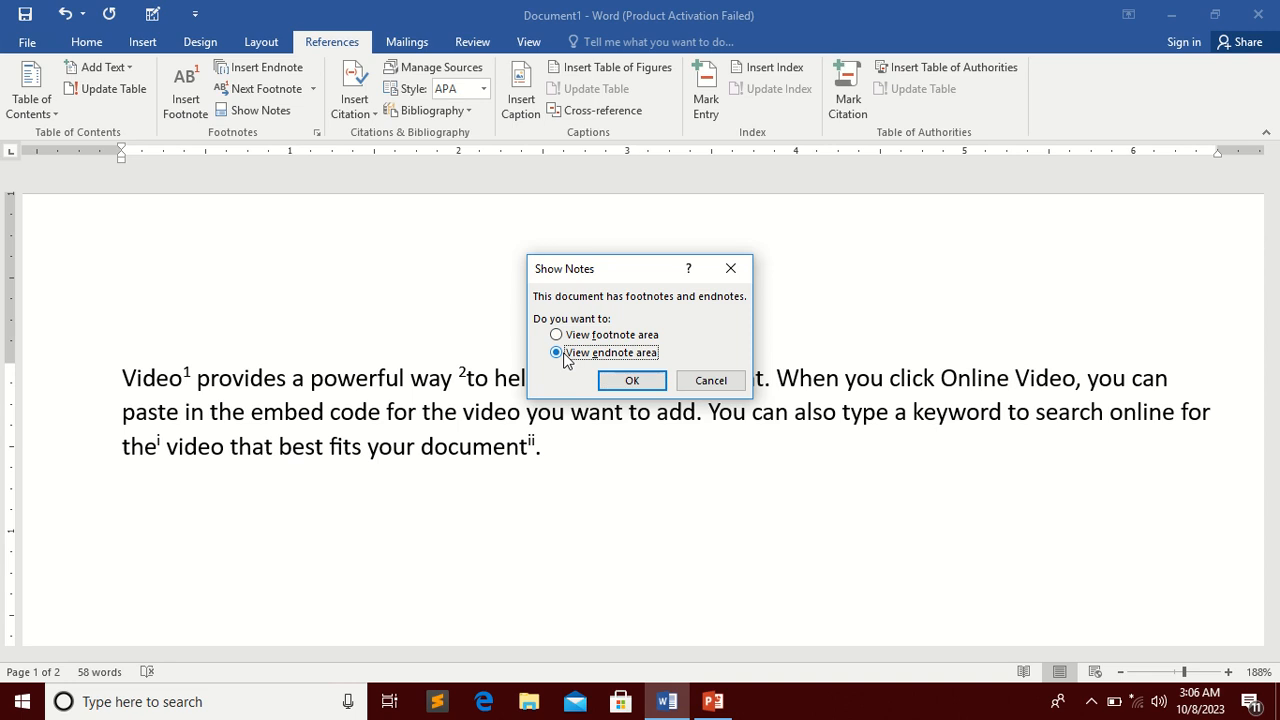
{"action": "left_click", "coordinate": [631, 381]}
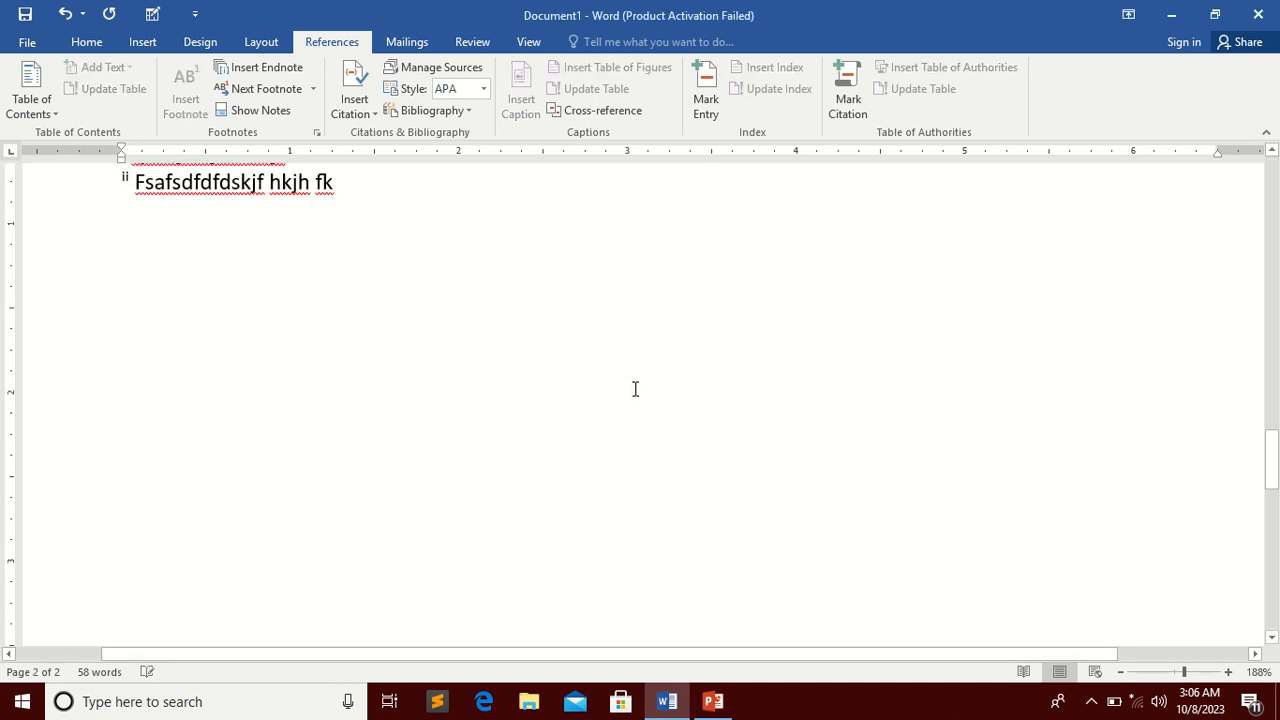
{"action": "scroll", "coordinate": [634, 389], "scroll_direction": "up", "scroll_amount": 3}
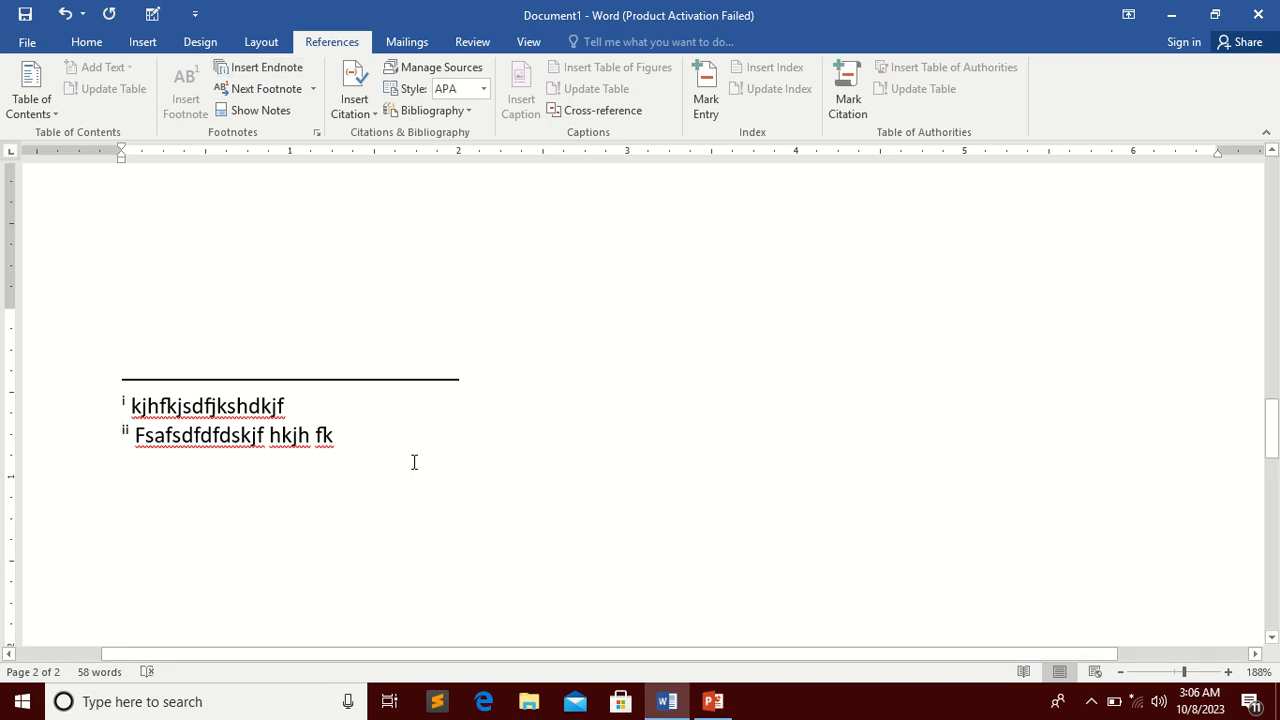
{"action": "scroll", "coordinate": [414, 455], "scroll_direction": "down", "scroll_amount": 3}
{"action": "scroll", "coordinate": [414, 452], "scroll_direction": "up", "scroll_amount": 10}
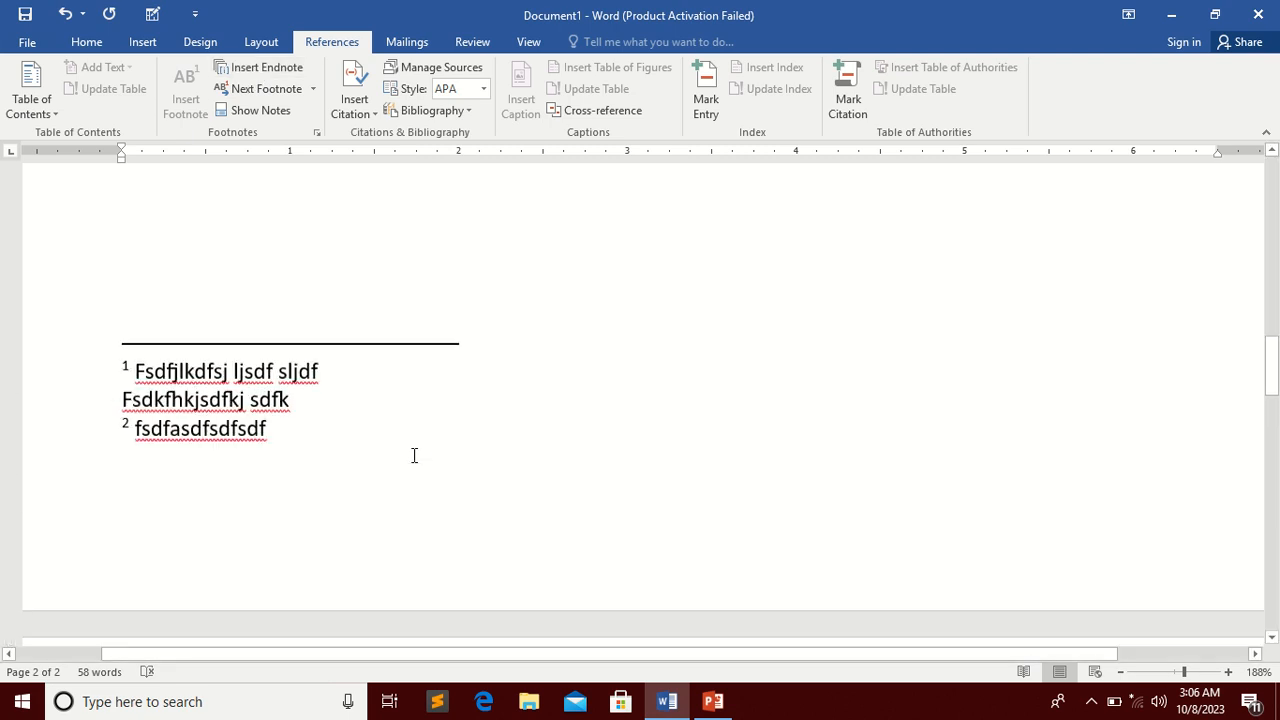
{"action": "scroll", "coordinate": [416, 448], "scroll_direction": "down", "scroll_amount": 5}
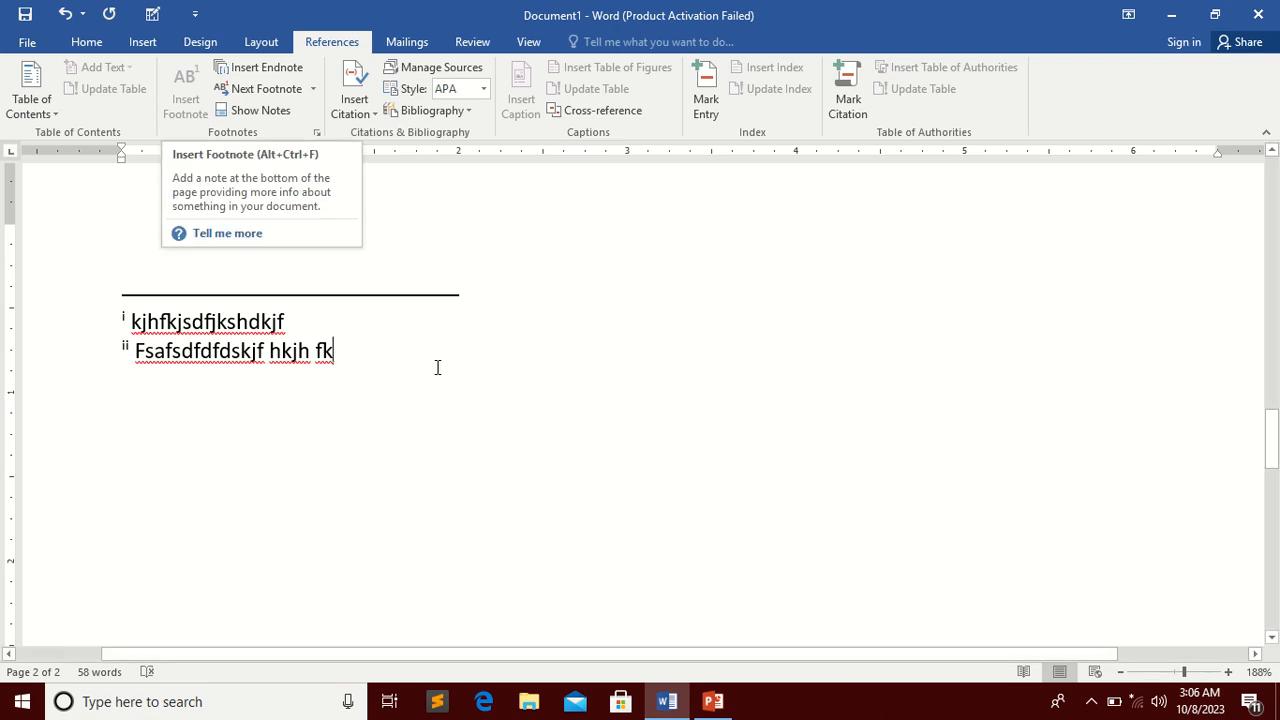
- Try to delete both endnotes directly from the endnote area on page 2
{"action": "key", "text": "ctrl+a"}
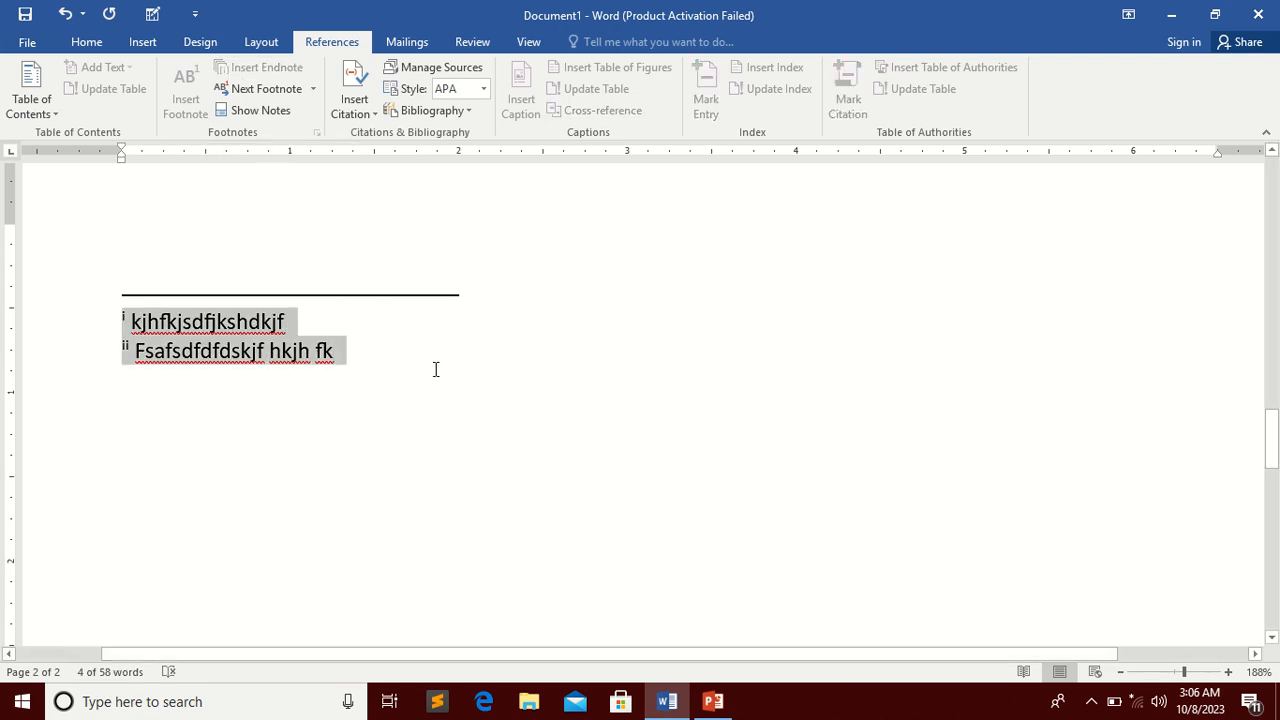
{"action": "key", "text": "Delete"}
{"action": "key", "text": "Return"}
- Delete the entire document body, including the sample paragraph with its note references and the page break
{"action": "left_click", "coordinate": [535, 255]}
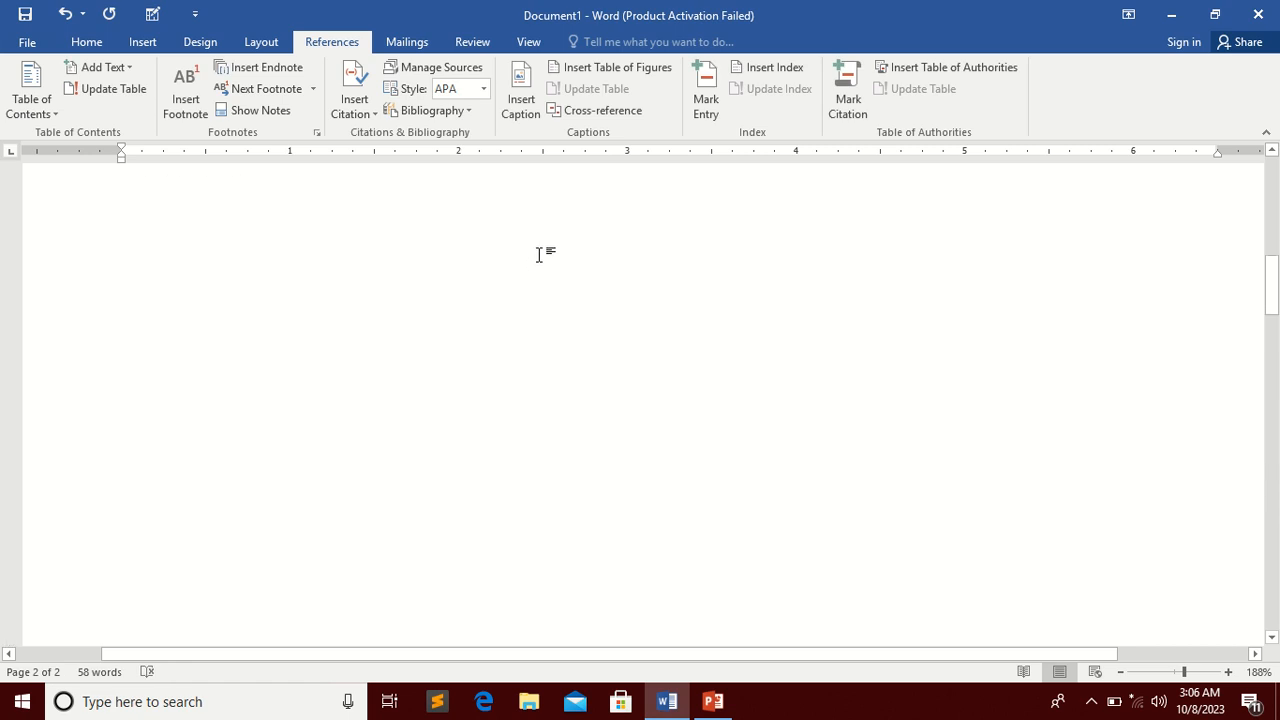
{"action": "key", "text": "ctrl+a"}
{"action": "key", "text": "Delete"}
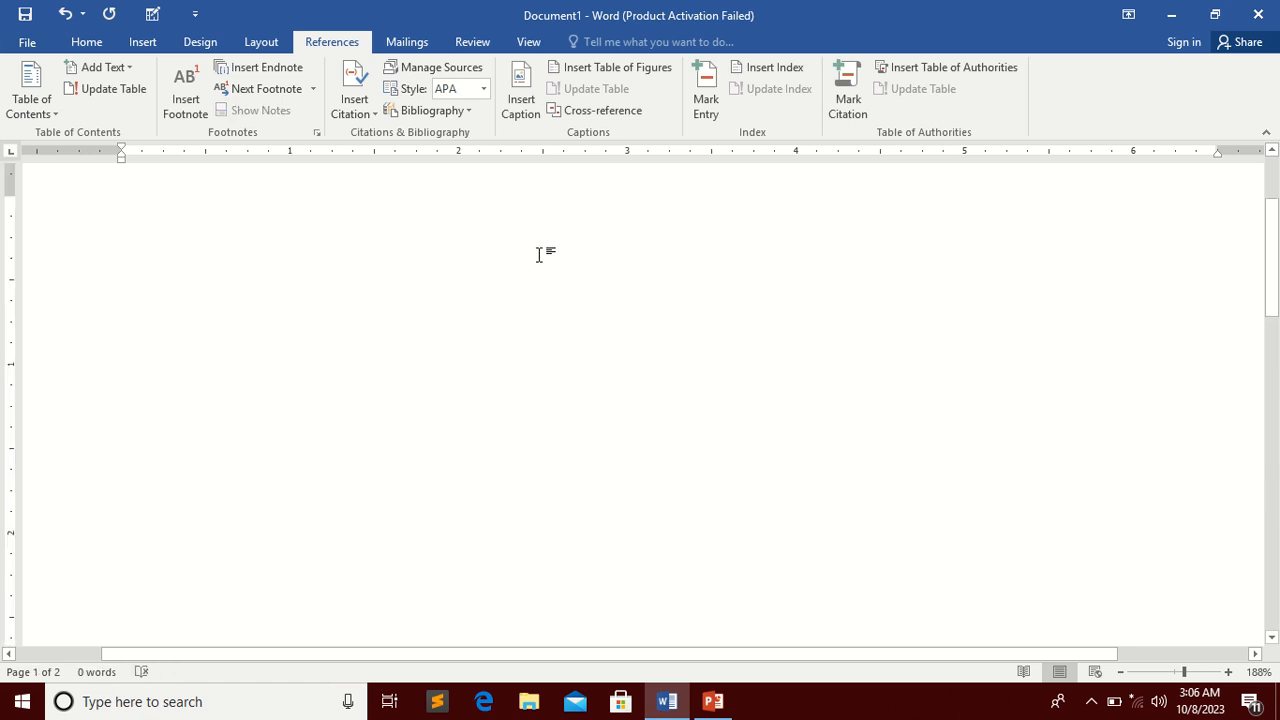
{"action": "scroll", "coordinate": [540, 254], "scroll_direction": "up", "scroll_amount": 3}
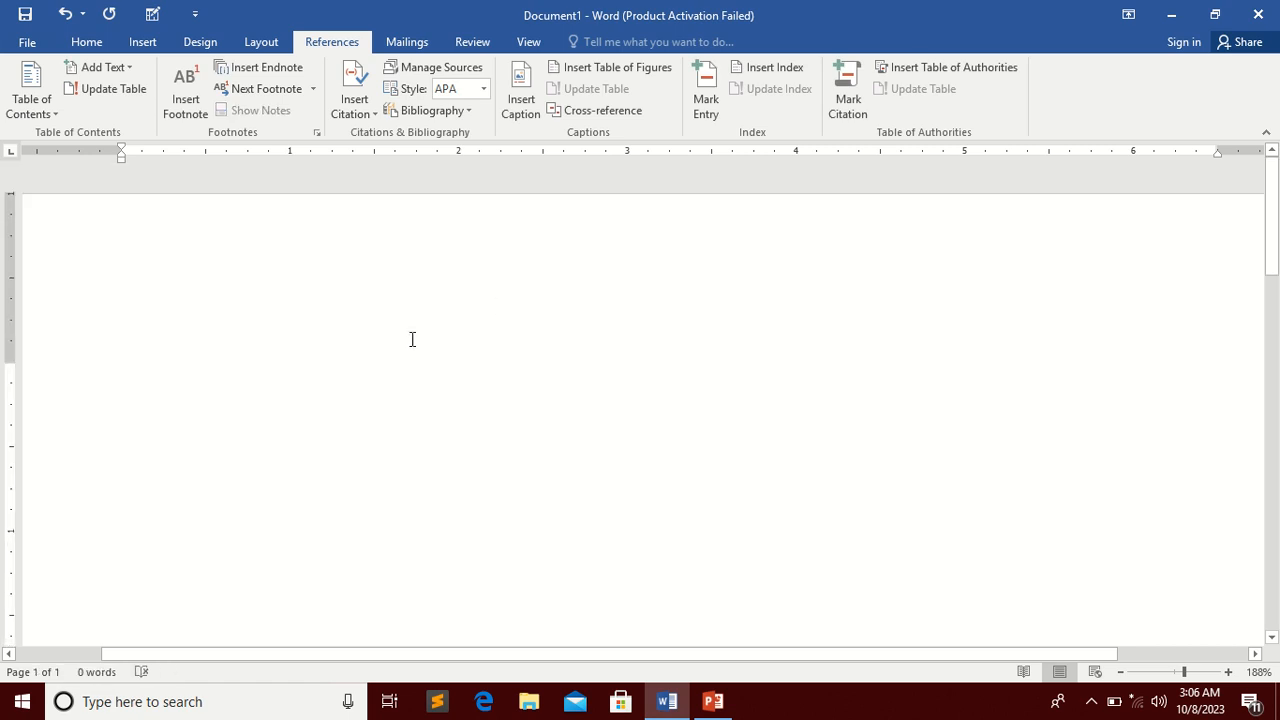
- Insert the picture "download" from the Desktop folder into the empty document
{"action": "left_click", "coordinate": [523, 113]}
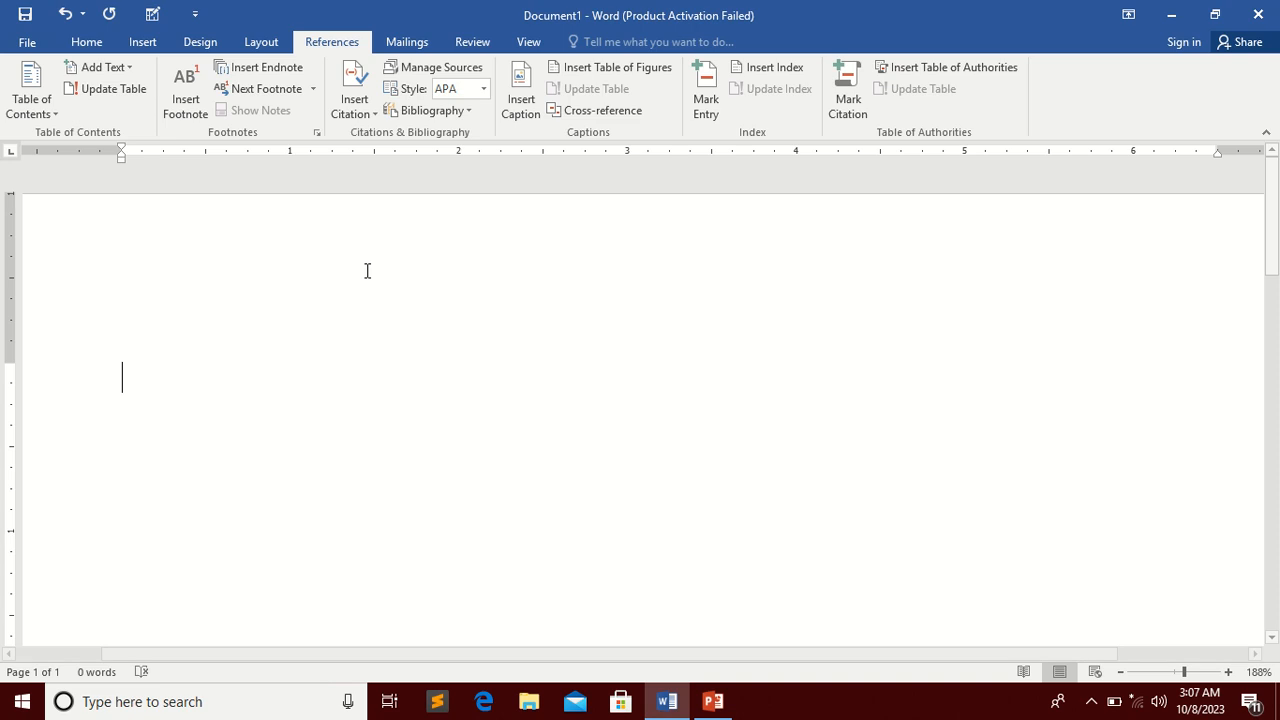
{"action": "scroll", "coordinate": [372, 362], "scroll_direction": "down", "scroll_amount": 4}
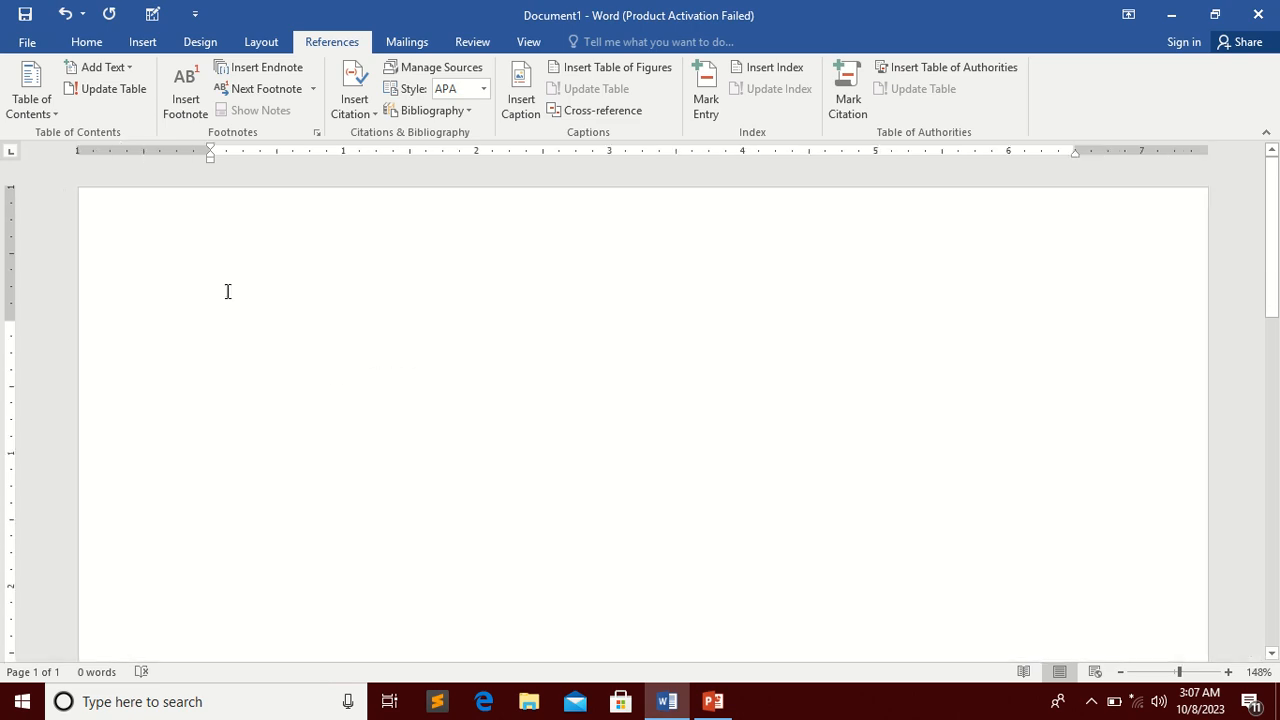
{"action": "left_click", "coordinate": [148, 44]}
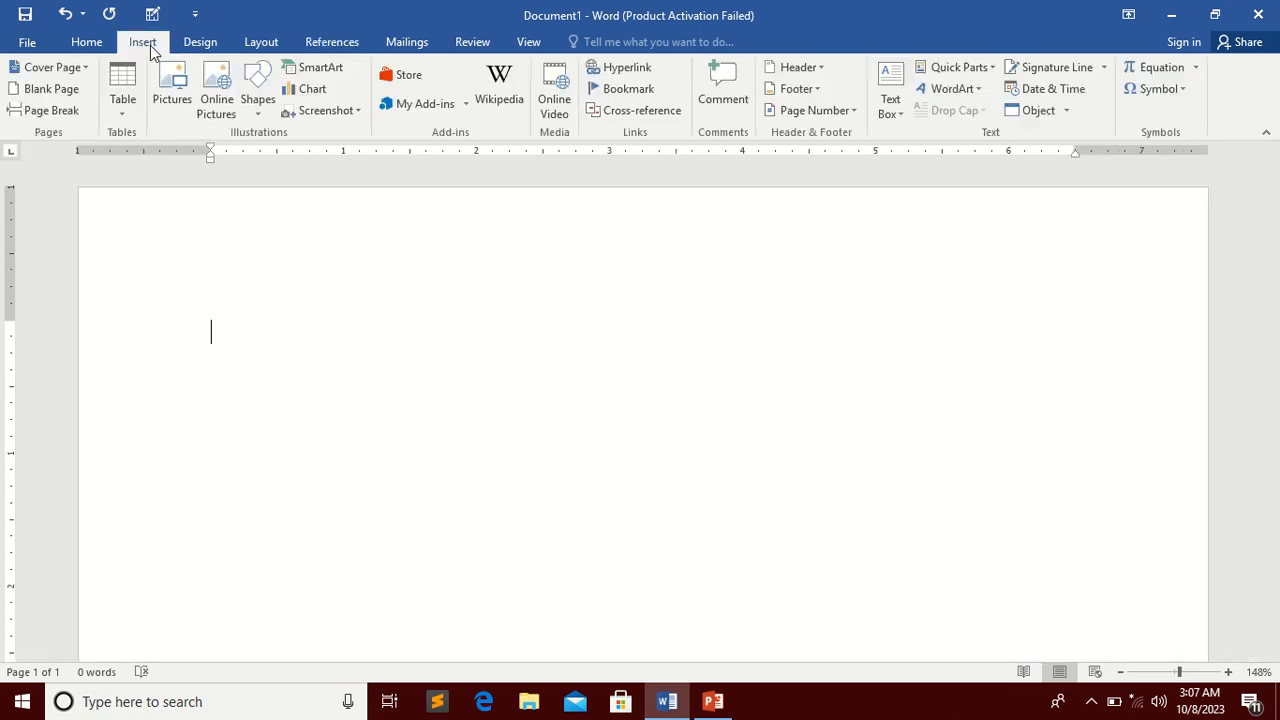
{"action": "left_click", "coordinate": [183, 110]}
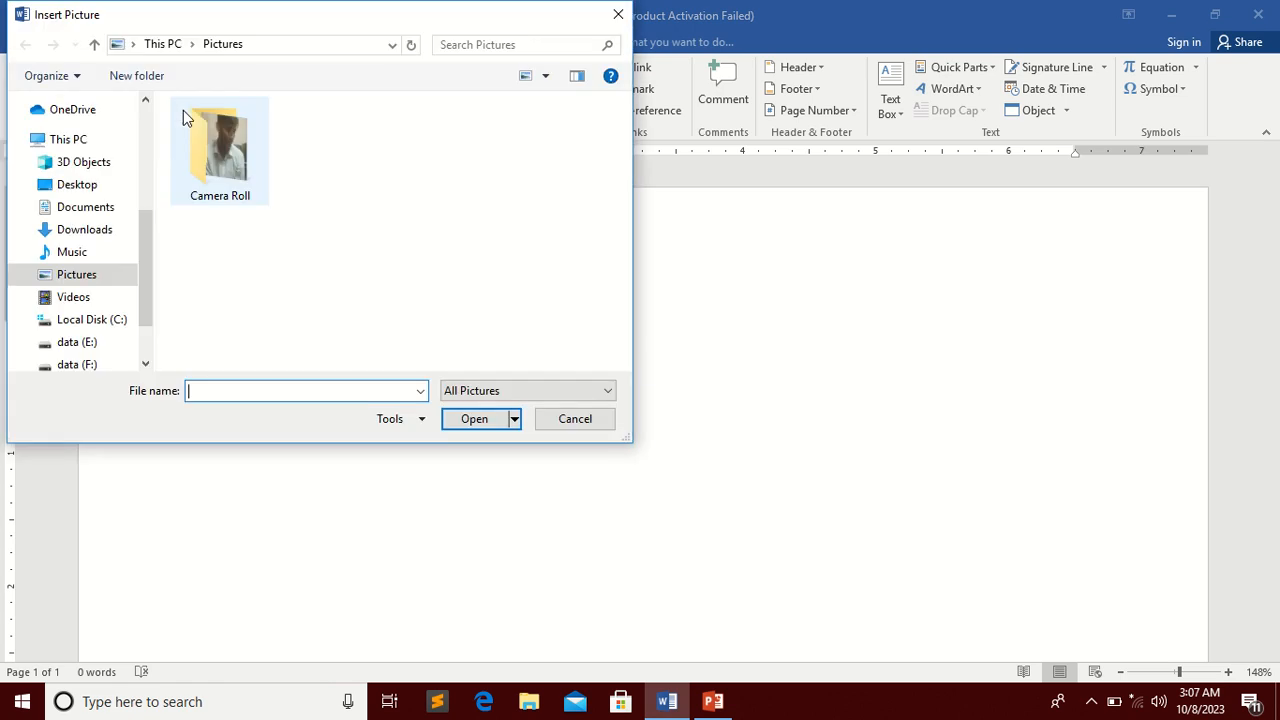
{"action": "left_click", "coordinate": [85, 187]}
{"action": "scroll", "coordinate": [370, 297], "scroll_direction": "down", "scroll_amount": 2}
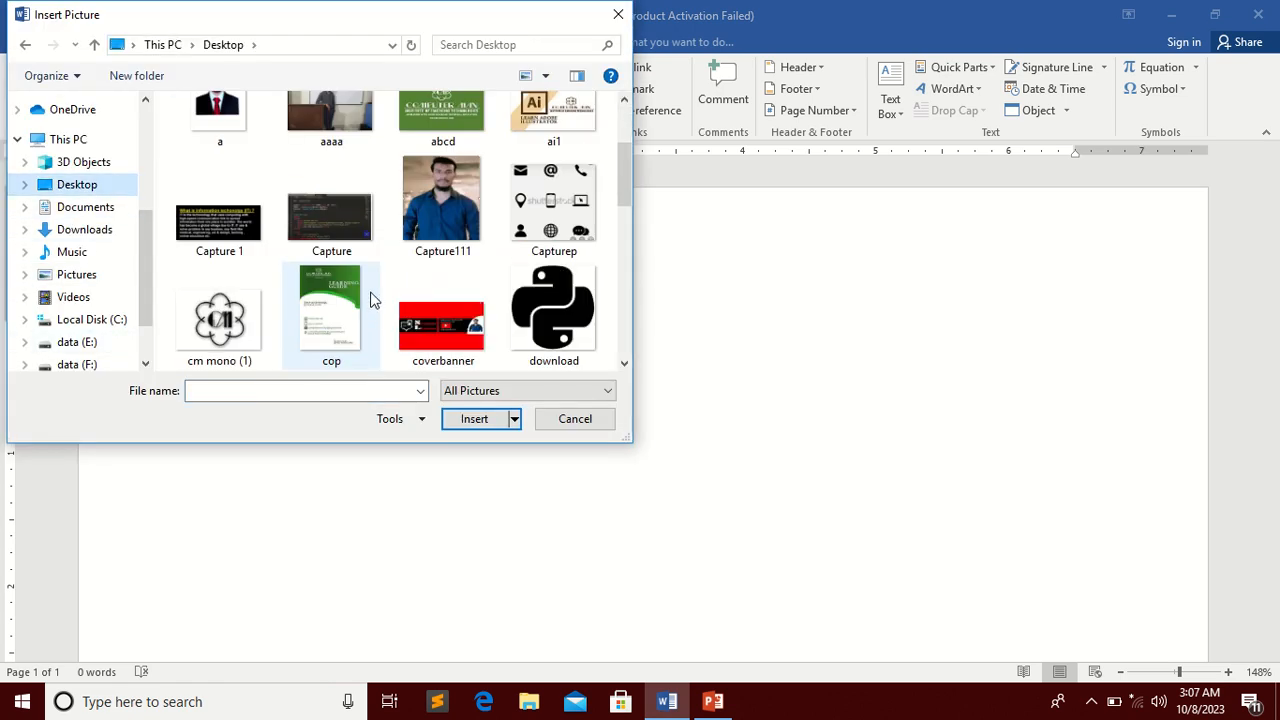
{"action": "scroll", "coordinate": [370, 293], "scroll_direction": "up", "scroll_amount": 1}
{"action": "scroll", "coordinate": [369, 290], "scroll_direction": "down", "scroll_amount": 3}
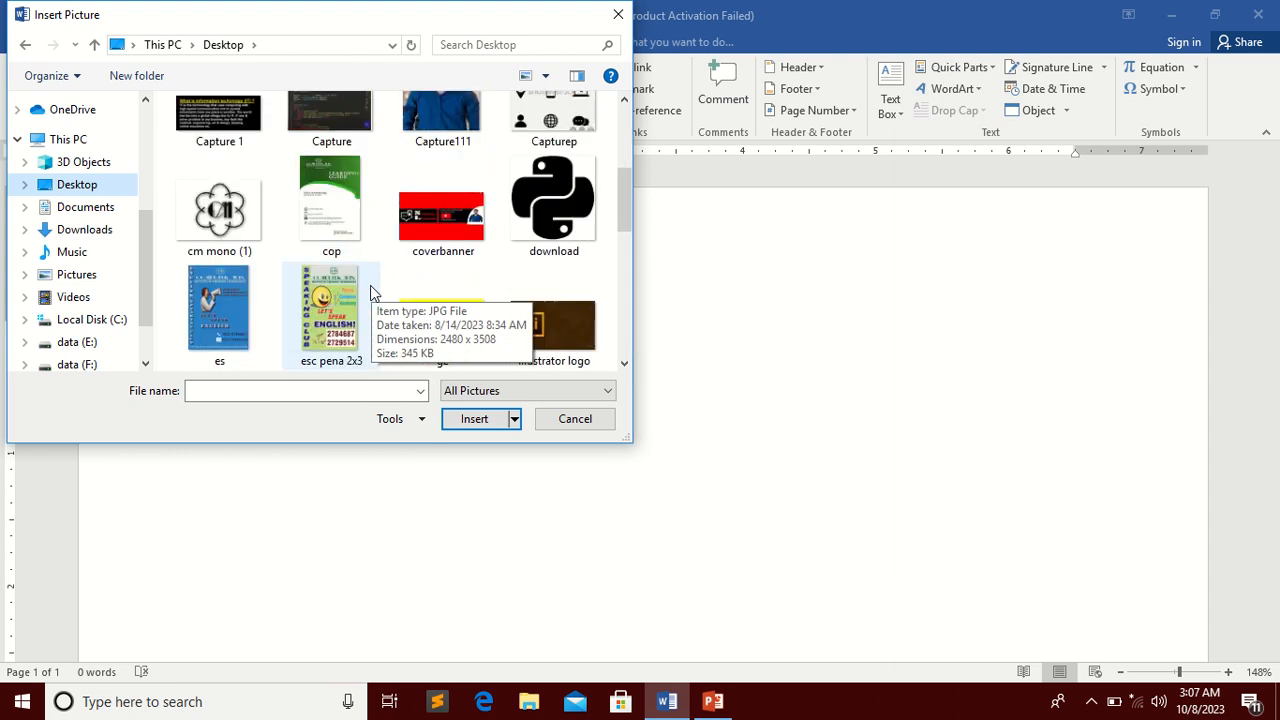
{"action": "scroll", "coordinate": [370, 275], "scroll_direction": "up", "scroll_amount": 3}
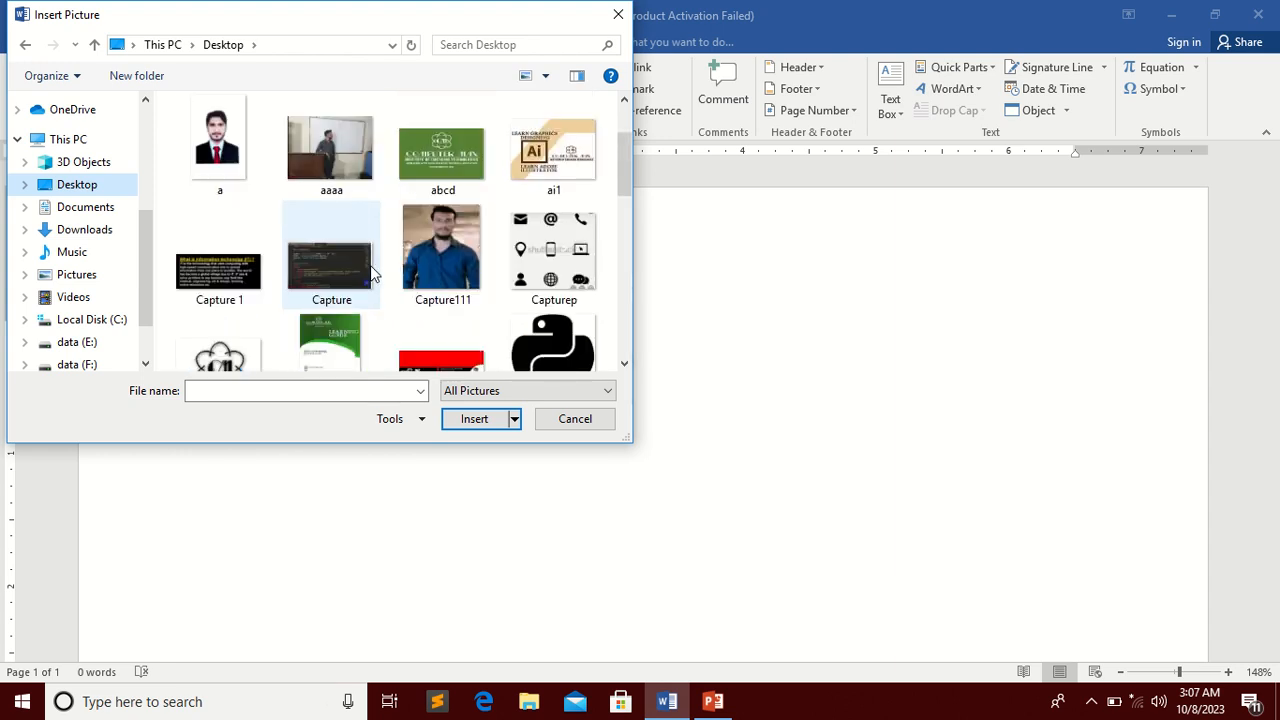
{"action": "scroll", "coordinate": [372, 260], "scroll_direction": "up", "scroll_amount": 3}
{"action": "scroll", "coordinate": [373, 257], "scroll_direction": "down", "scroll_amount": 7}
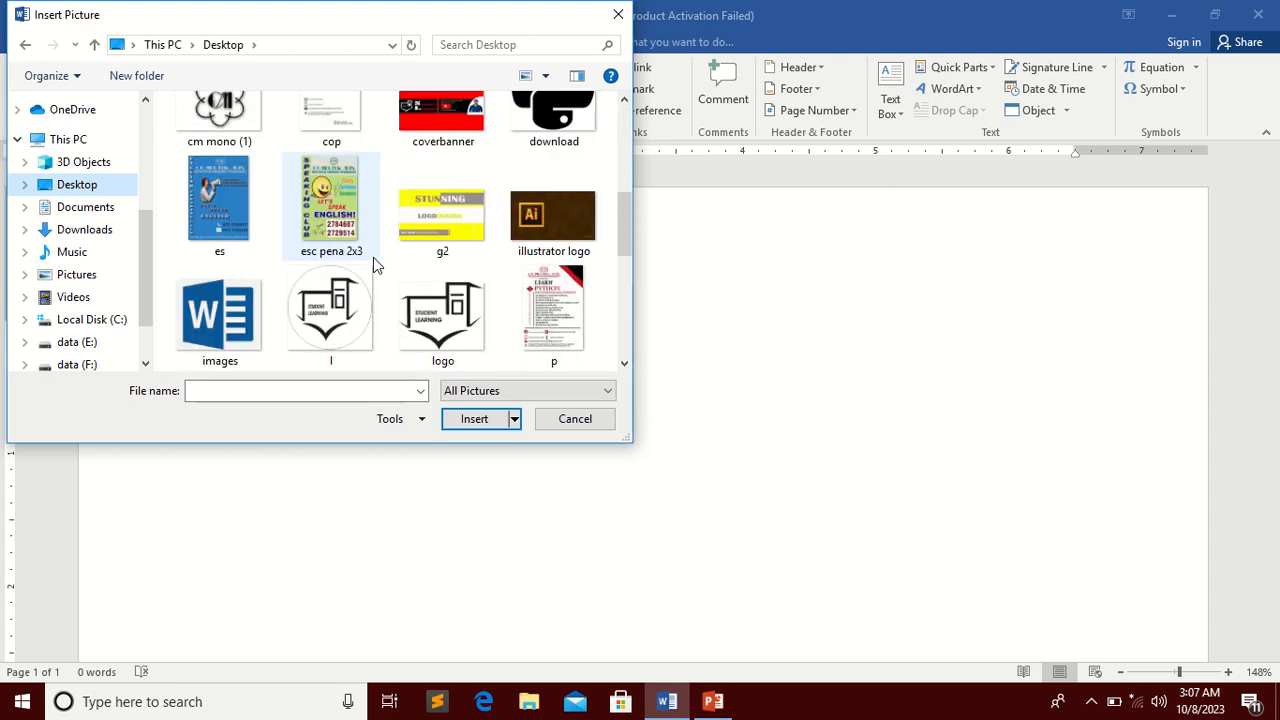
{"action": "scroll", "coordinate": [373, 257], "scroll_direction": "up", "scroll_amount": 1}
{"action": "left_click", "coordinate": [519, 180]}
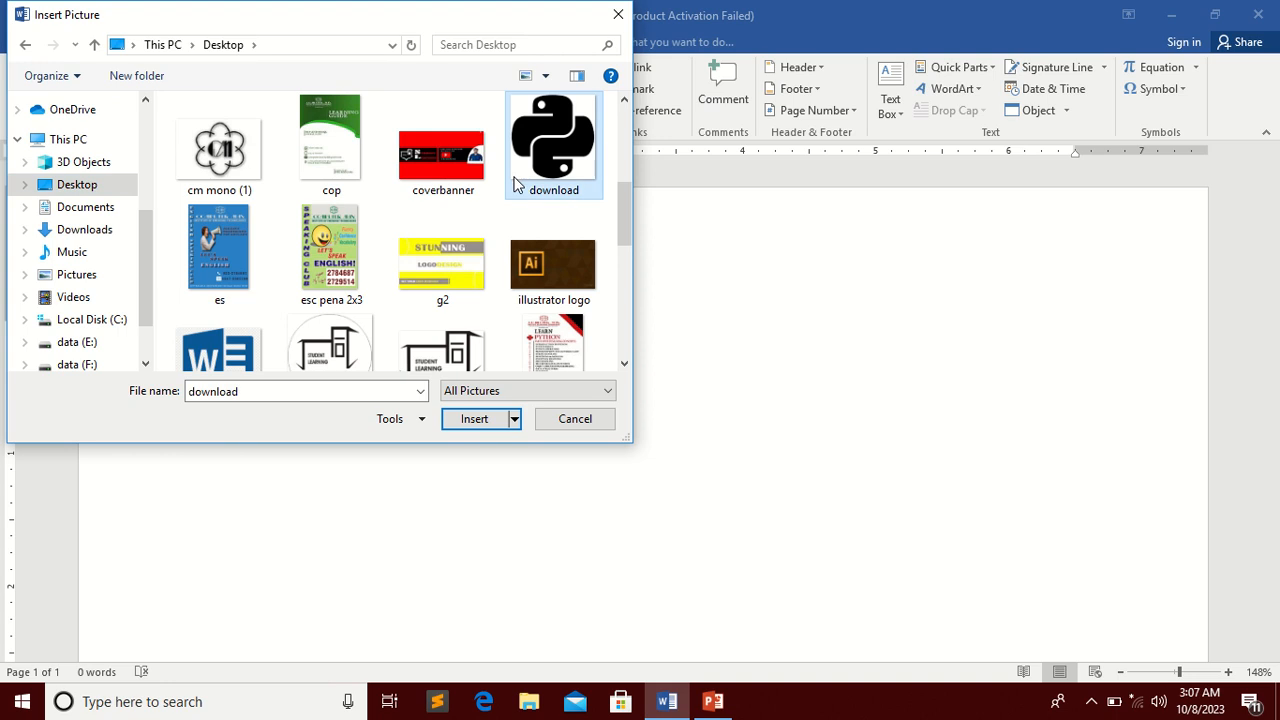
{"action": "left_click", "coordinate": [474, 418]}
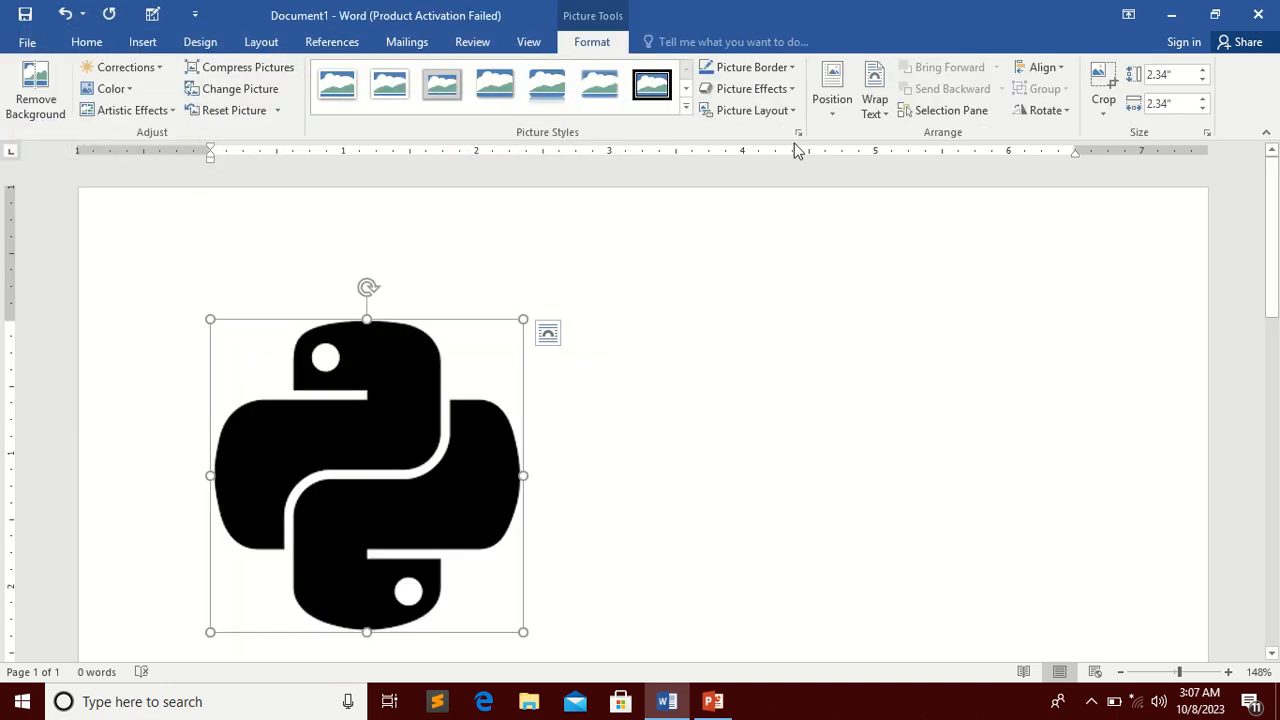
- Set the Python logo picture's text wrapping to Square and scale it down to about 1.87" by 1.87"
{"action": "left_click", "coordinate": [867, 112]}
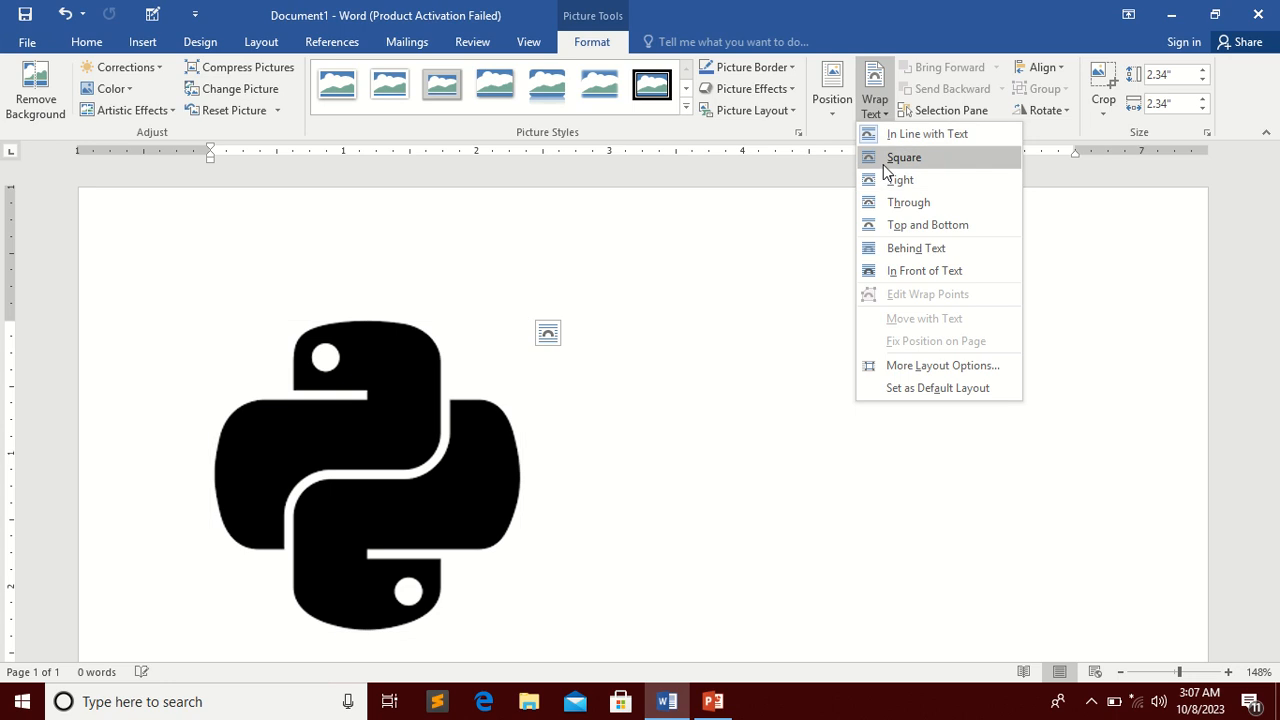
{"action": "left_click", "coordinate": [887, 172]}
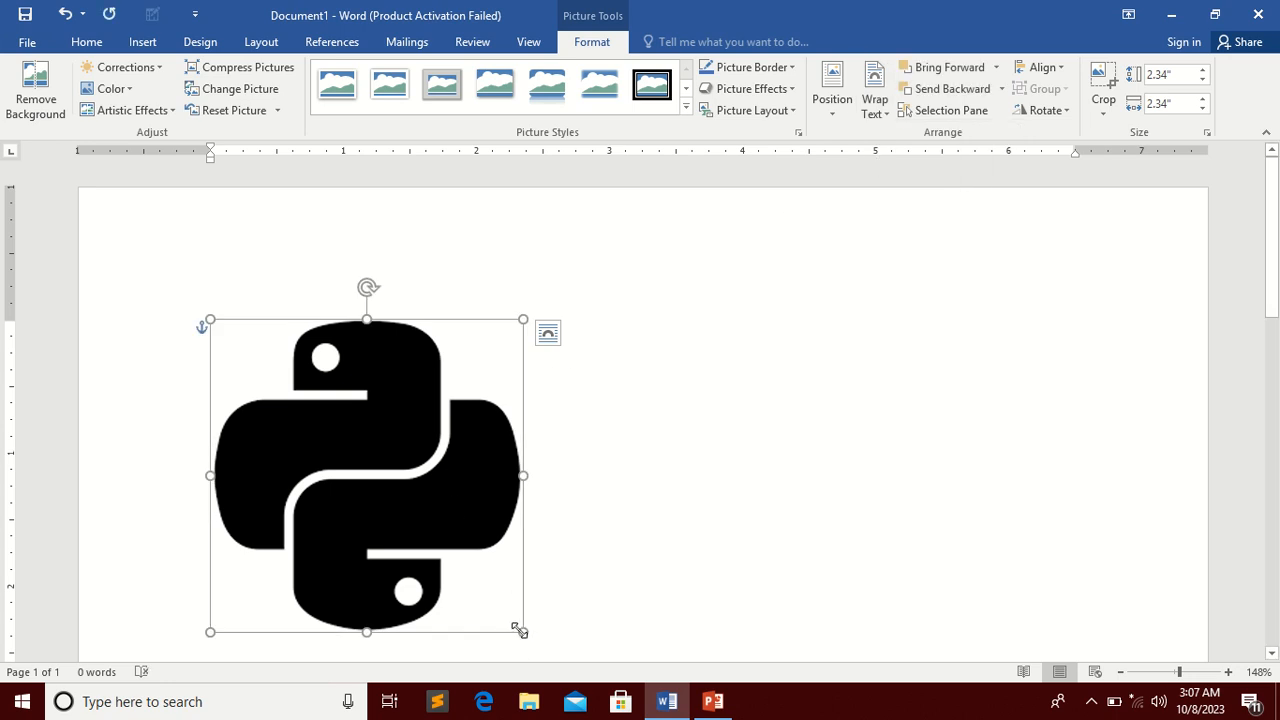
{"action": "left_click_drag", "start_coordinate": [520, 630], "coordinate": [459, 568]}
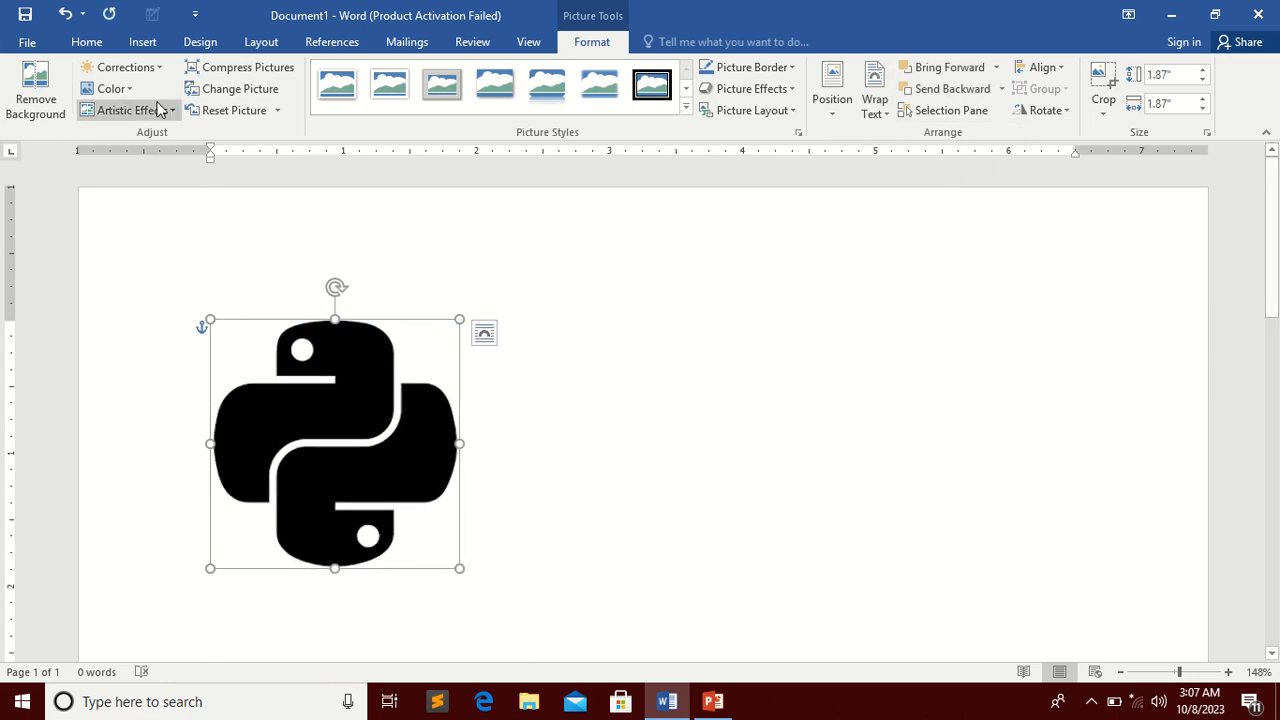
- Insert the picture "logo" from the Desktop folder beside the Python logo
{"action": "left_click", "coordinate": [142, 42]}
{"action": "left_click", "coordinate": [530, 505]}
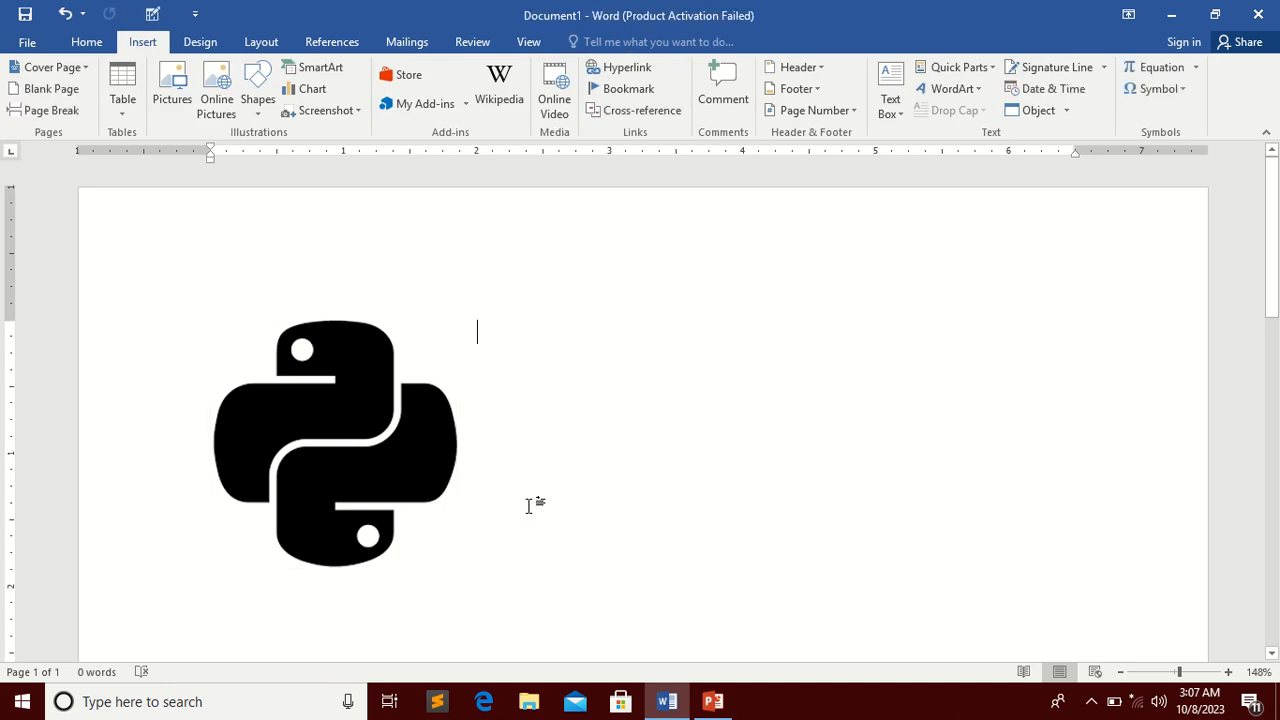
{"action": "left_click", "coordinate": [175, 85]}
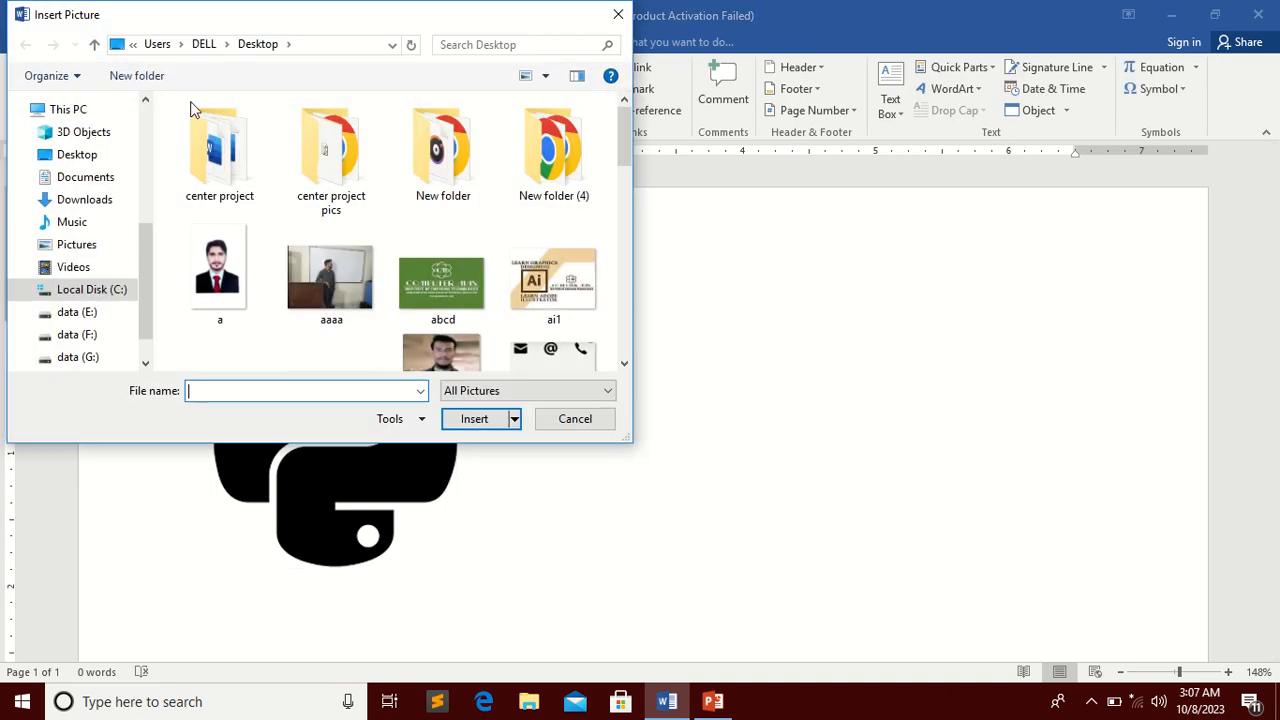
{"action": "scroll", "coordinate": [476, 320], "scroll_direction": "down", "scroll_amount": 4}
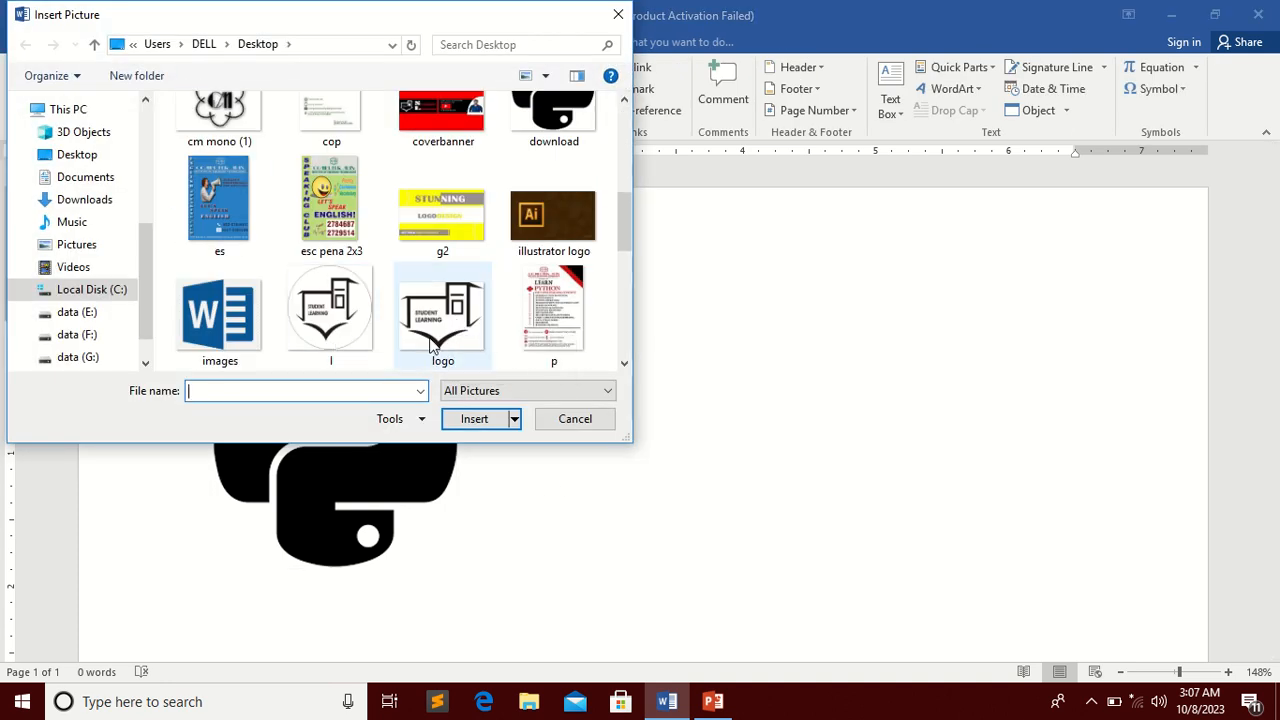
{"action": "left_click", "coordinate": [436, 340]}
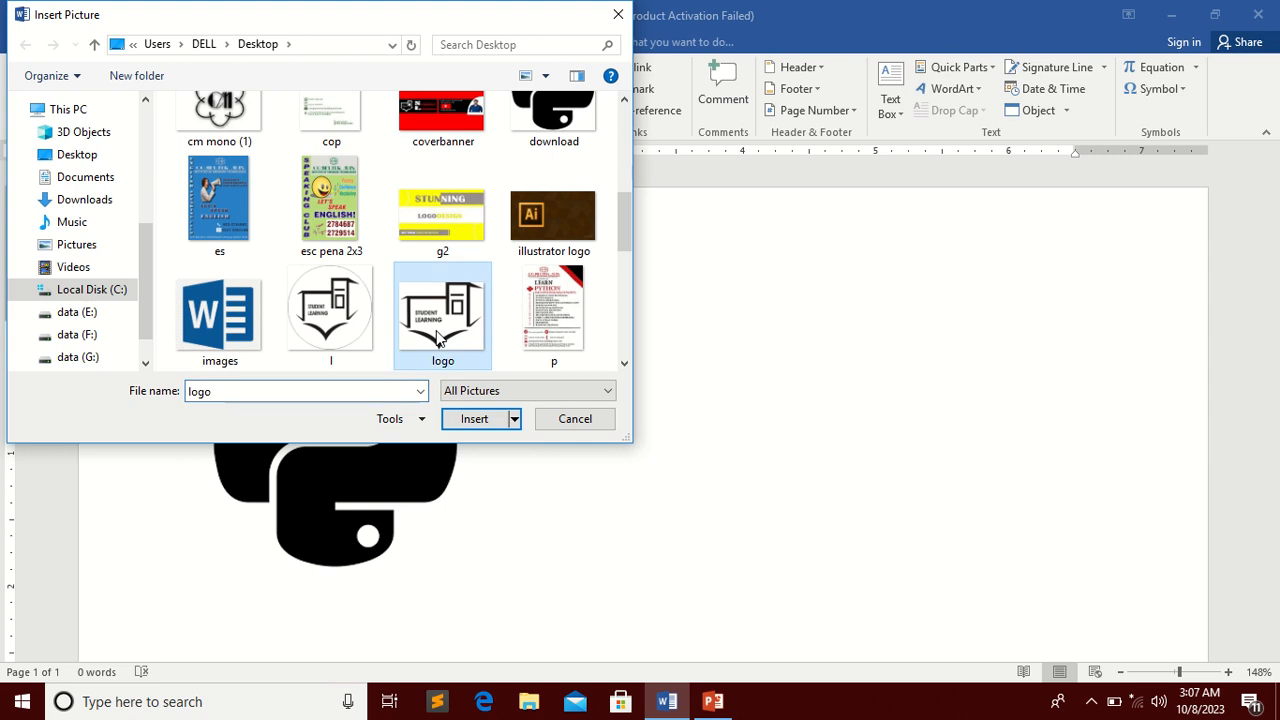
{"action": "left_click", "coordinate": [476, 420]}
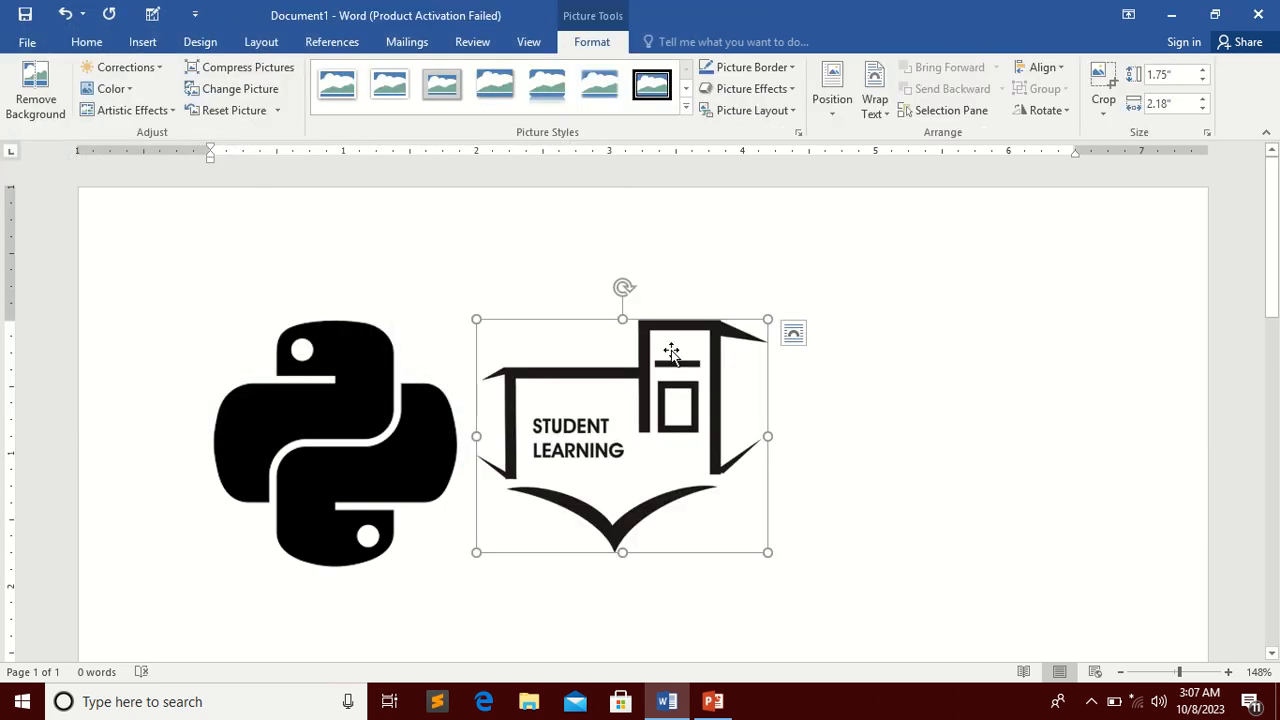
- Set the Student Learning logo's text wrapping to Square and move it farther right, leaving a gap beside the Python logo
{"action": "left_click", "coordinate": [874, 100]}
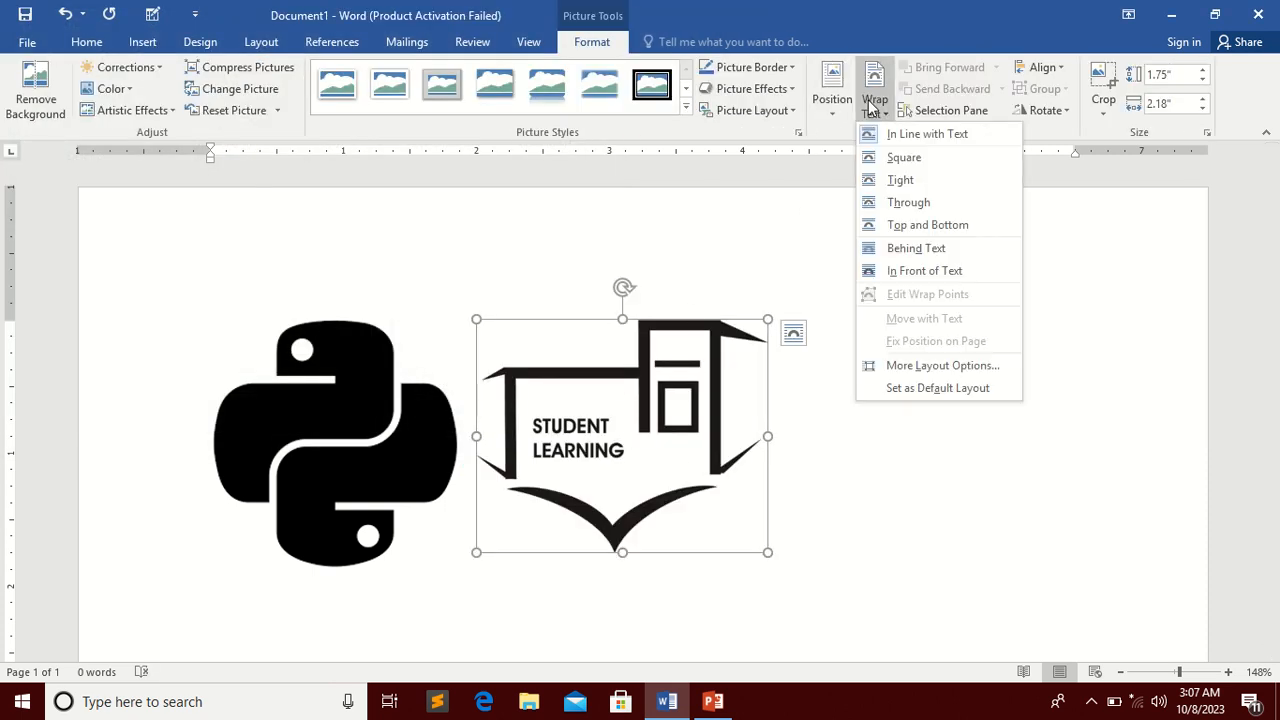
{"action": "left_click", "coordinate": [903, 158]}
{"action": "left_click_drag", "start_coordinate": [603, 407], "coordinate": [830, 413]}
{"action": "left_click_drag", "start_coordinate": [937, 434], "coordinate": [737, 433]}
{"action": "scroll", "coordinate": [690, 428], "scroll_direction": "down", "scroll_amount": 2, "text": "ctrl"}
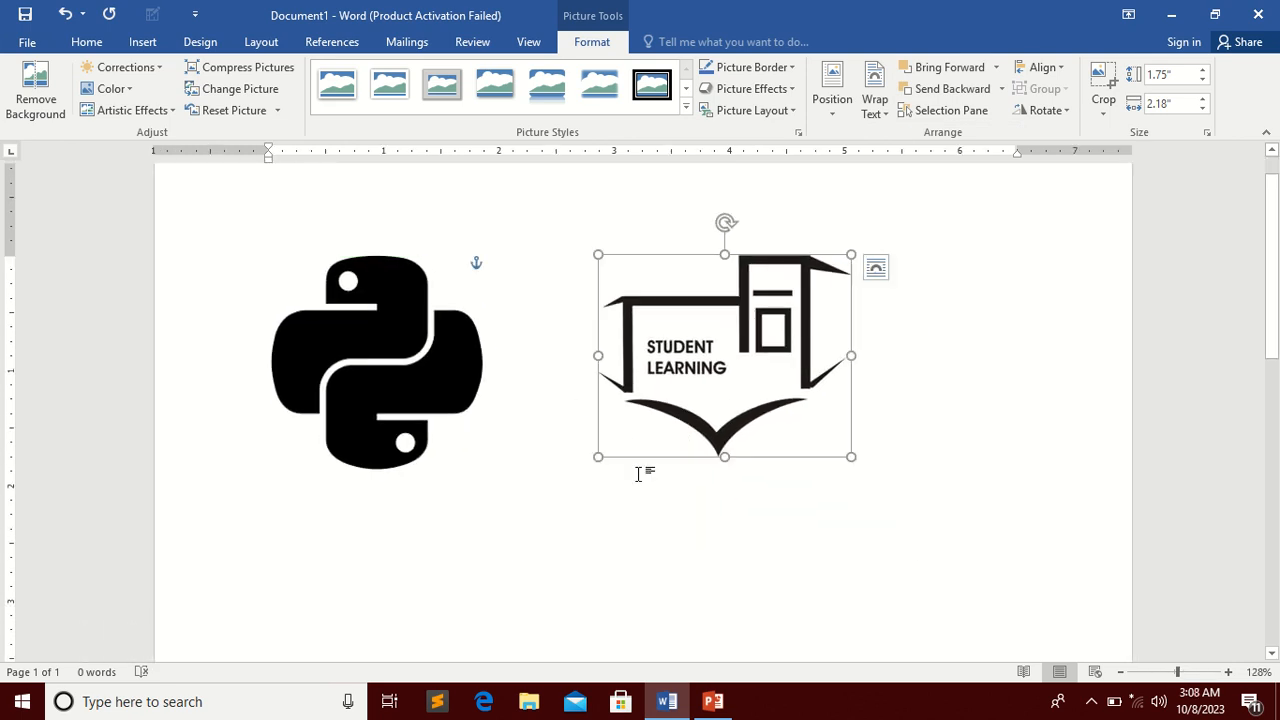
- Start inserting a caption for the Python logo picture
{"action": "left_click", "coordinate": [345, 415]}
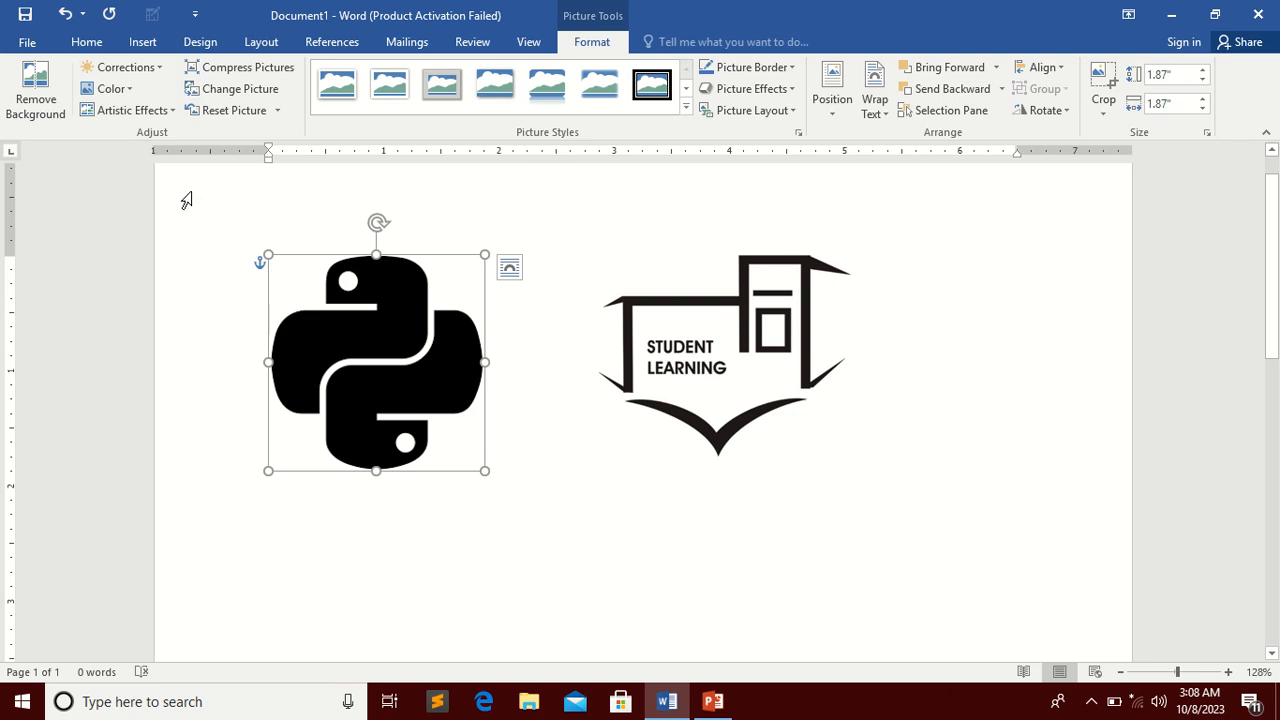
{"action": "left_click", "coordinate": [141, 44]}
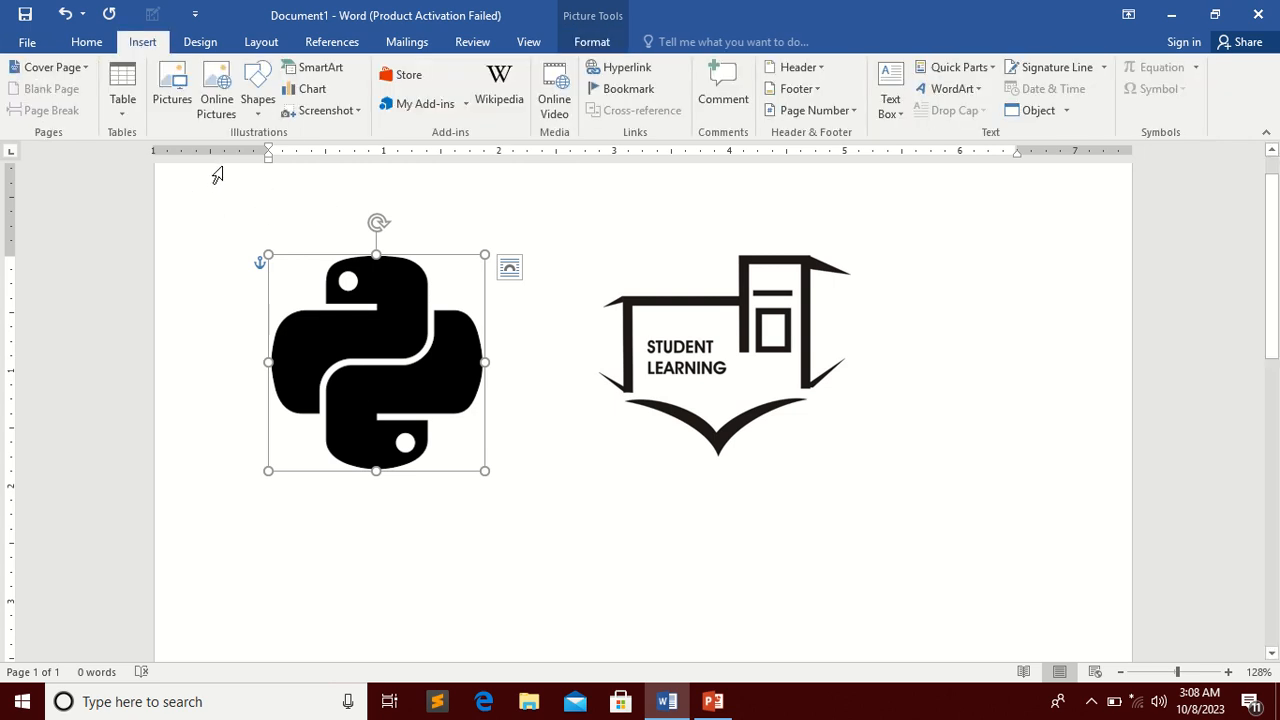
{"action": "left_click", "coordinate": [350, 50]}
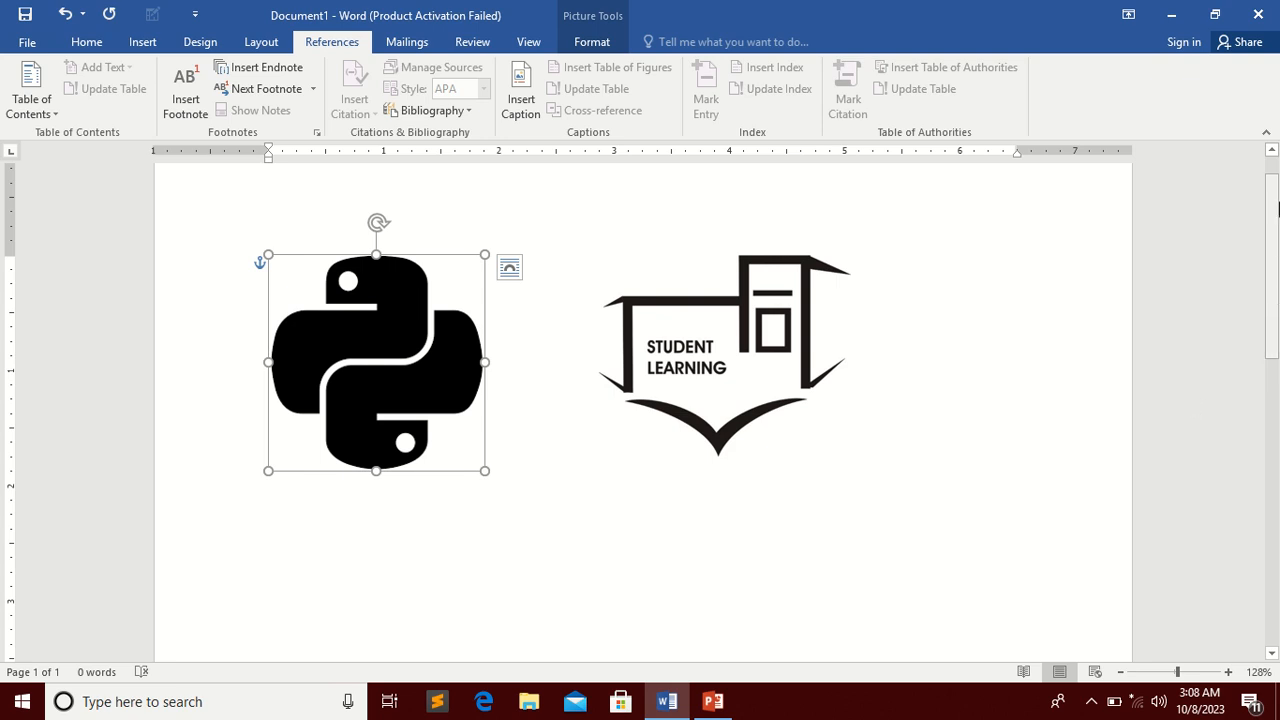
{"action": "left_click", "coordinate": [528, 113]}
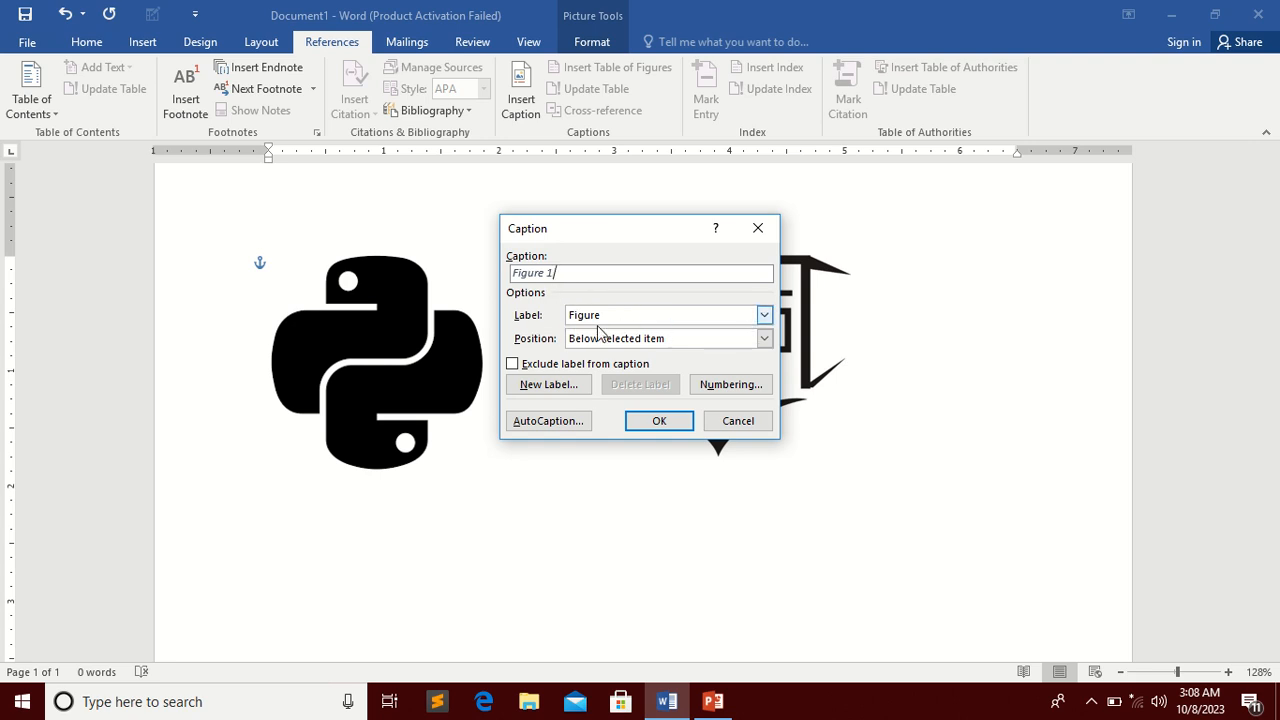
- Try the Equation caption label, switch back to Figure and review the available labels
{"action": "left_click", "coordinate": [763, 315]}
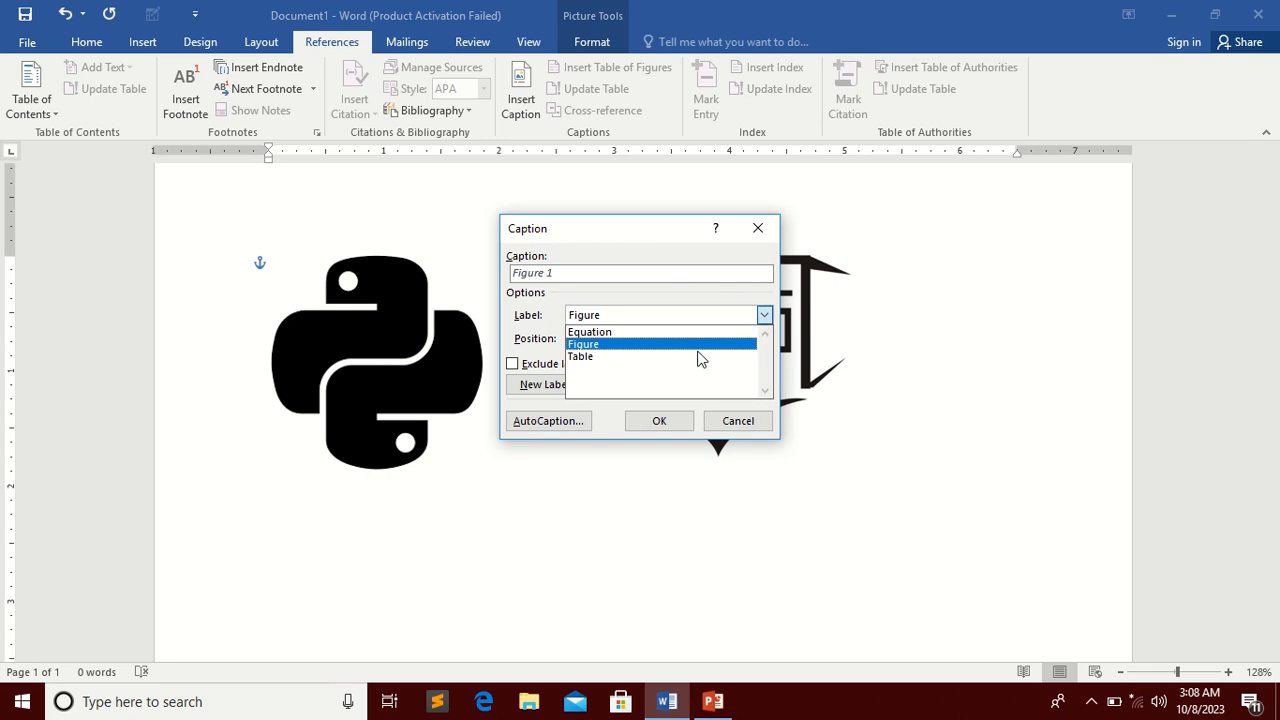
{"action": "left_click", "coordinate": [674, 332]}
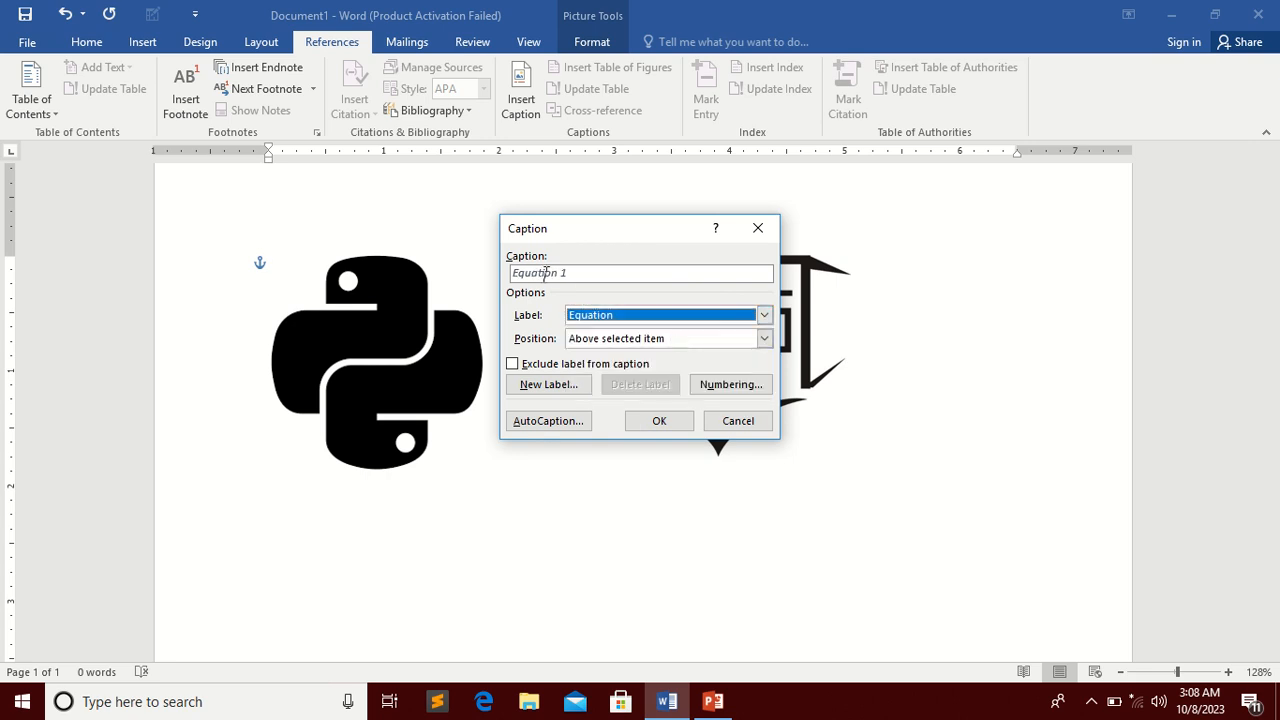
{"action": "left_click", "coordinate": [763, 315]}
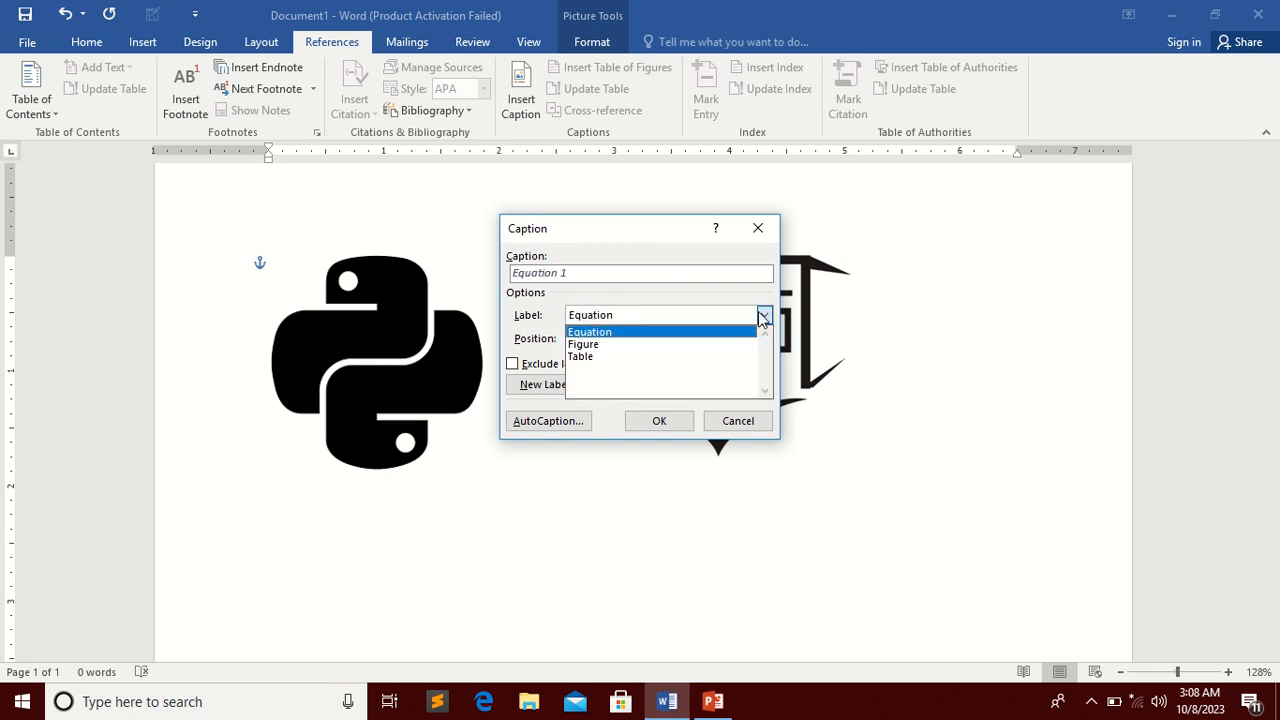
{"action": "left_click", "coordinate": [697, 344]}
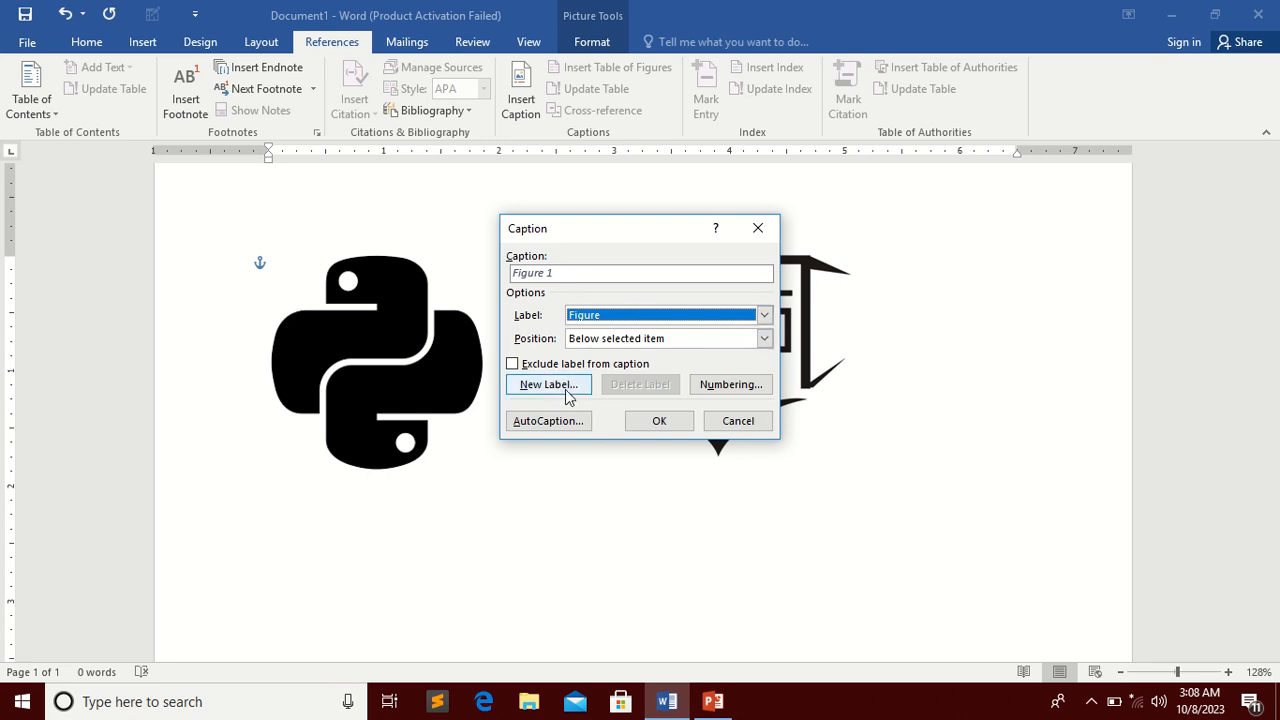
{"action": "left_click", "coordinate": [763, 316]}
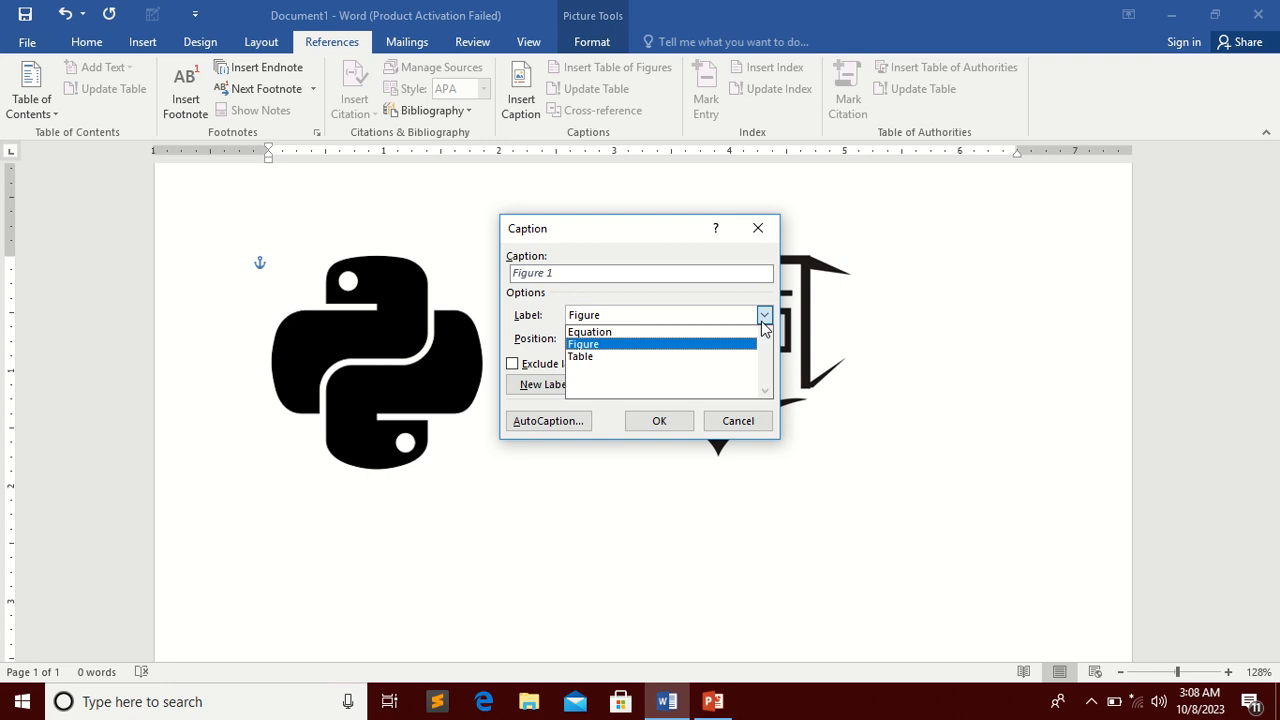
{"action": "left_click", "coordinate": [763, 318]}
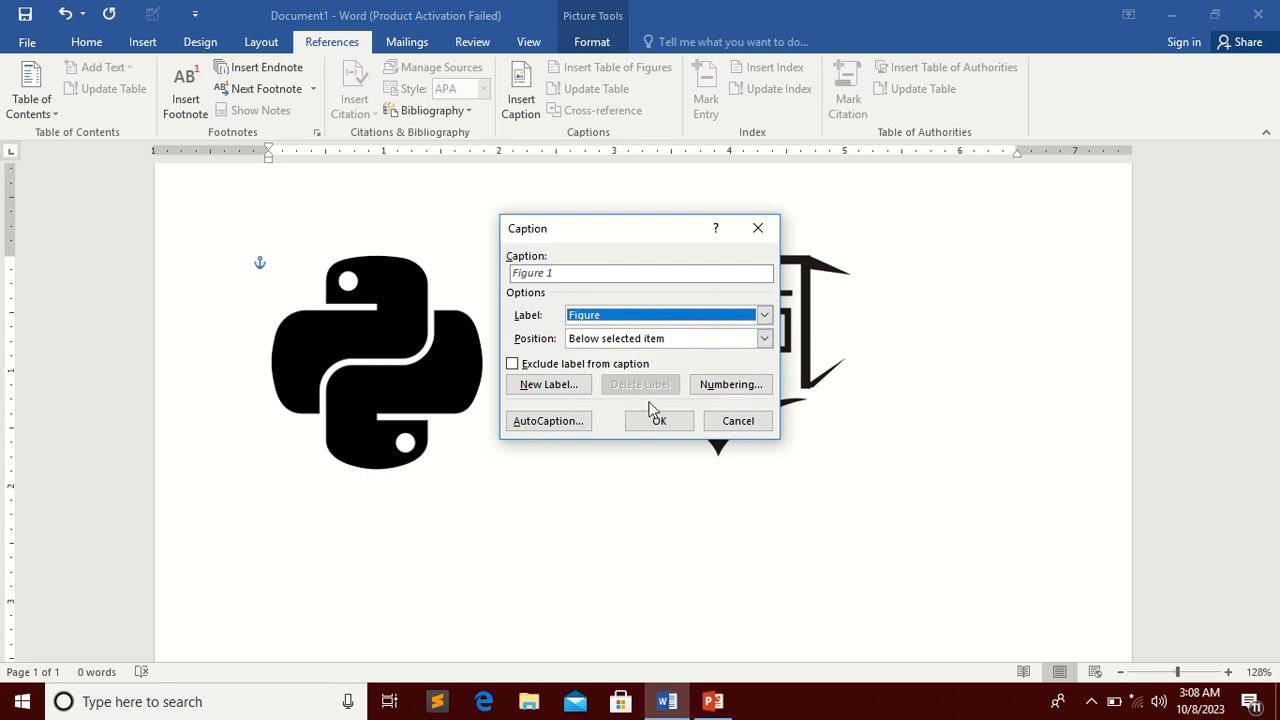
- Create a custom caption label "hkjhkjh hkjk hk", check it among the available labels and delete it
{"action": "left_click", "coordinate": [561, 390]}
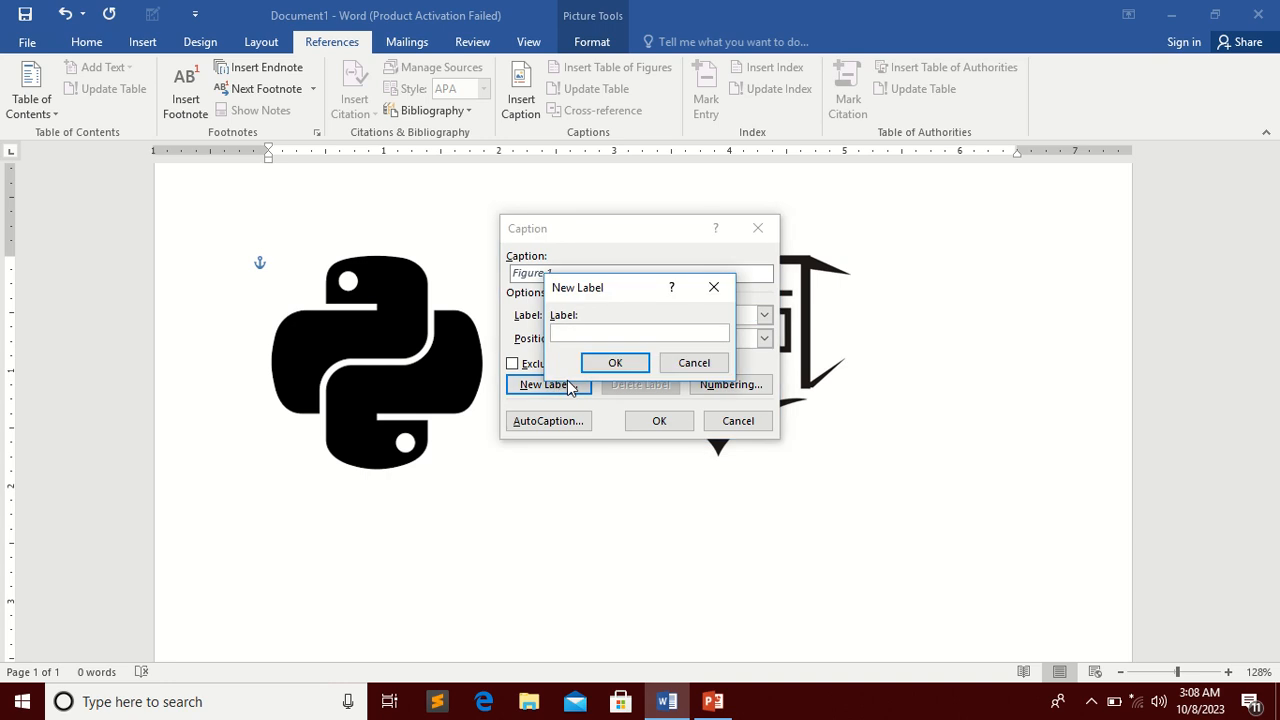
{"action": "type", "text": "hkjhkjh hkjk hk"}
{"action": "left_click", "coordinate": [615, 362]}
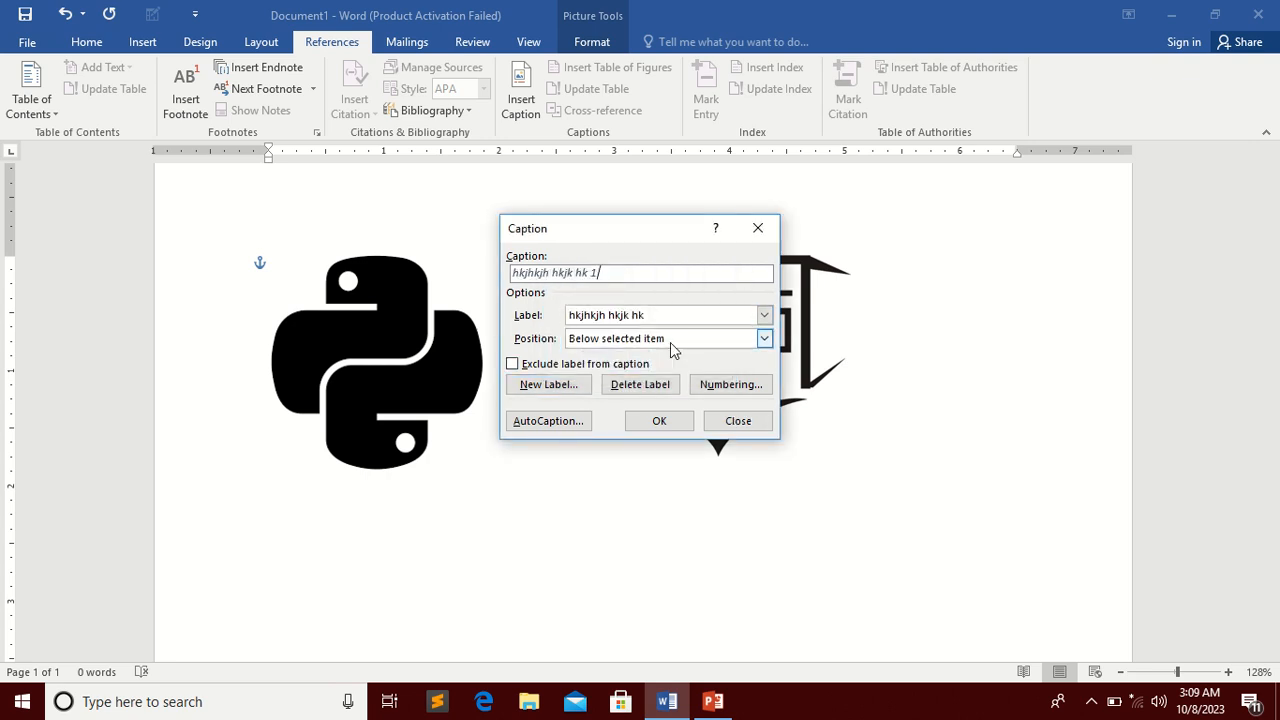
{"action": "left_click", "coordinate": [766, 318]}
{"action": "left_click", "coordinate": [766, 318]}
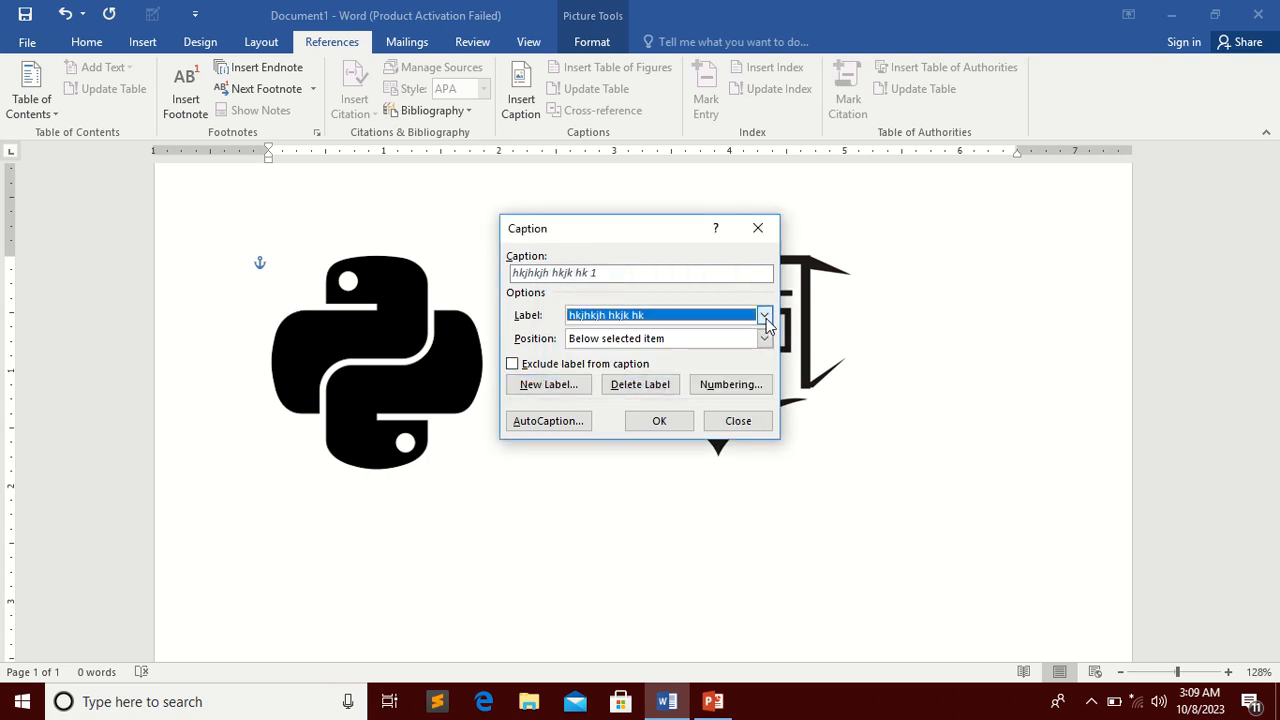
{"action": "left_click", "coordinate": [634, 388]}
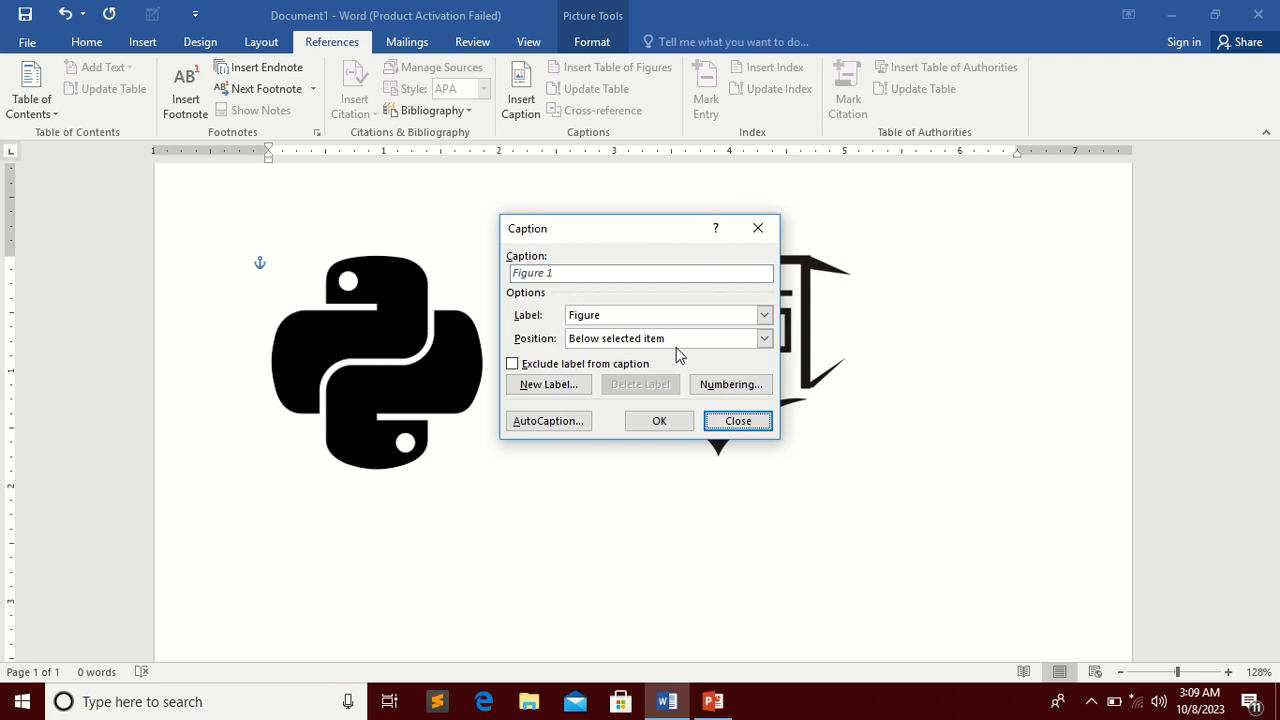
- Choose the Below selected item caption position, and try the a, b, c numbering format before returning to 1, 2, 3
{"action": "left_click", "coordinate": [764, 339]}
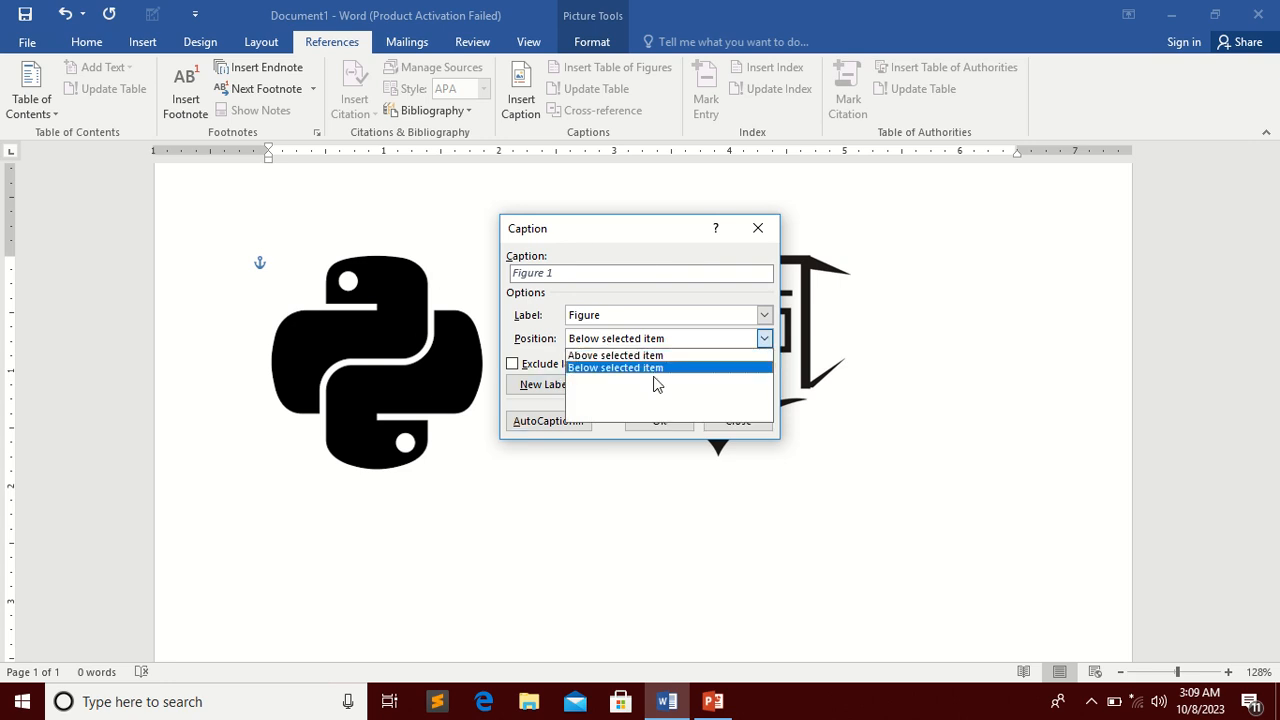
{"action": "left_click", "coordinate": [614, 368]}
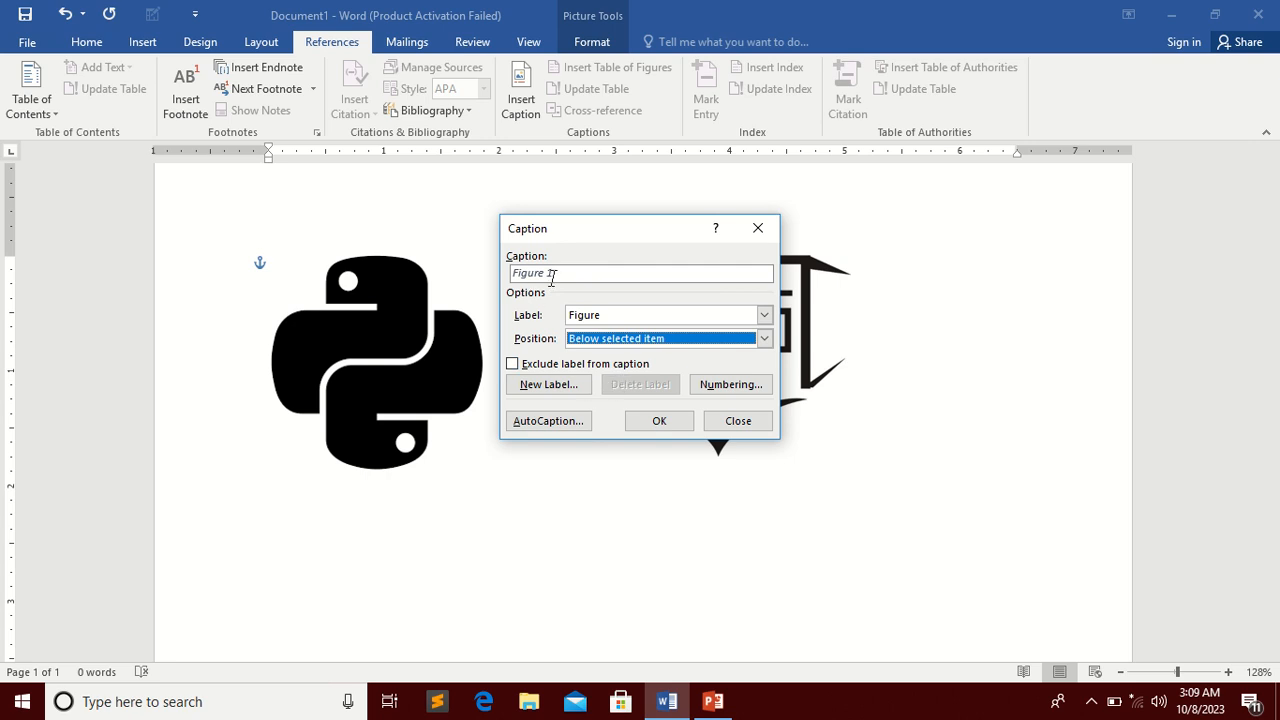
{"action": "left_click", "coordinate": [716, 386]}
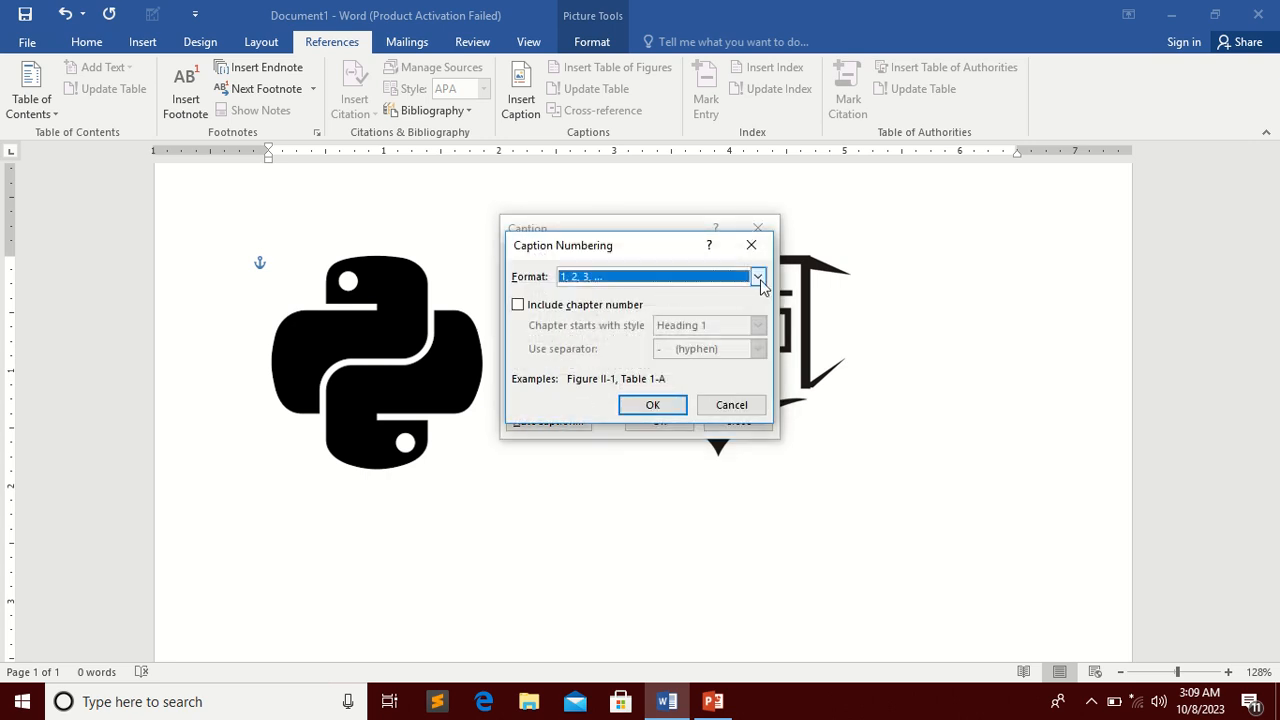
{"action": "left_click", "coordinate": [758, 278]}
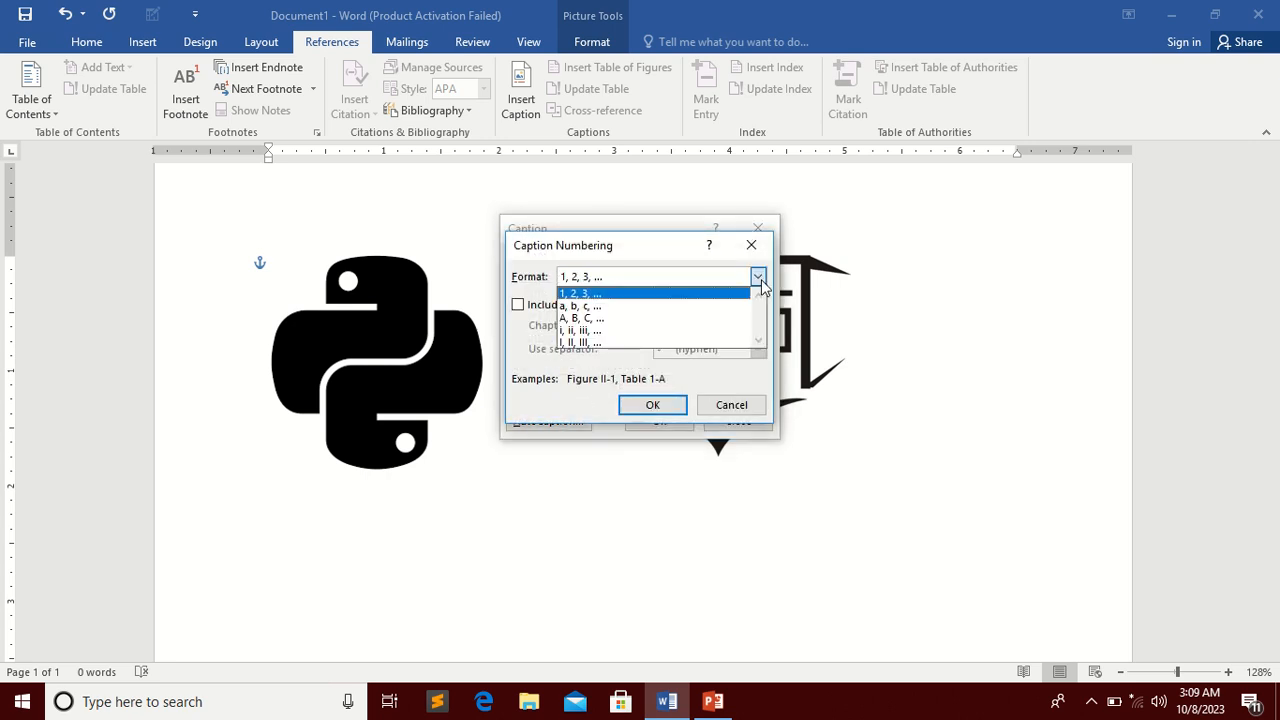
{"action": "left_click", "coordinate": [700, 305]}
{"action": "left_click", "coordinate": [652, 404]}
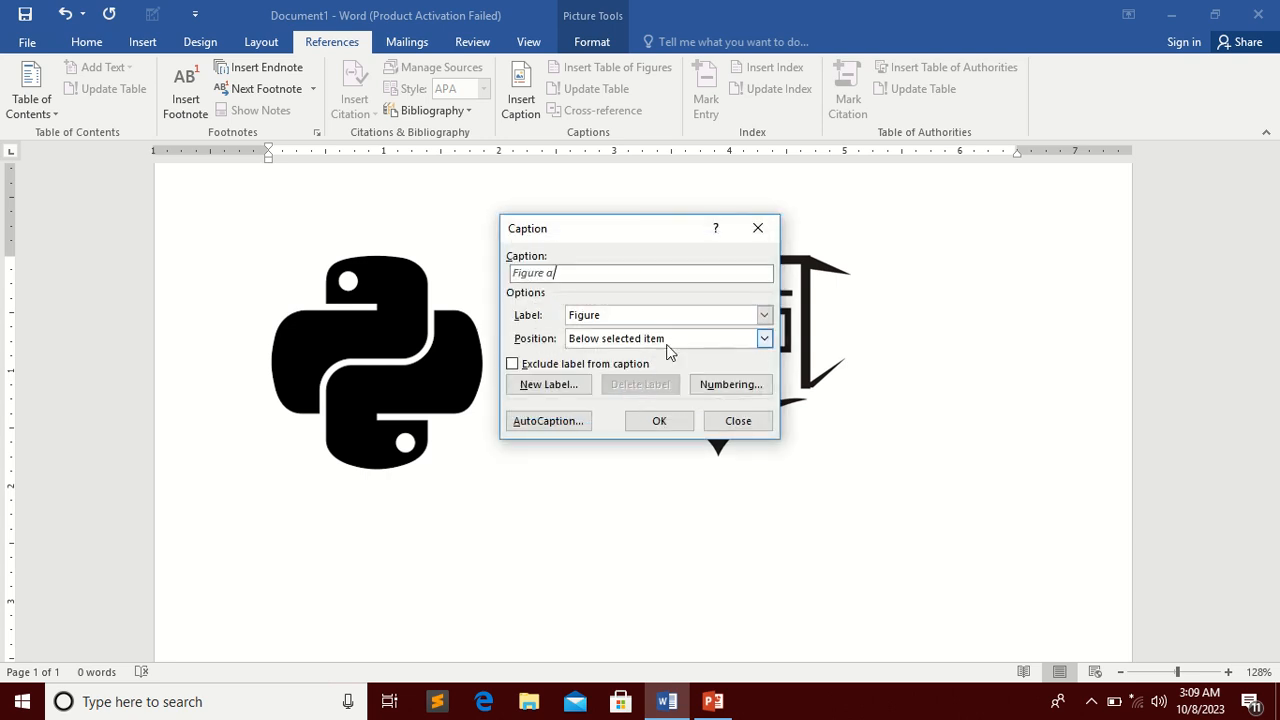
{"action": "left_click", "coordinate": [740, 391]}
{"action": "left_click", "coordinate": [757, 277]}
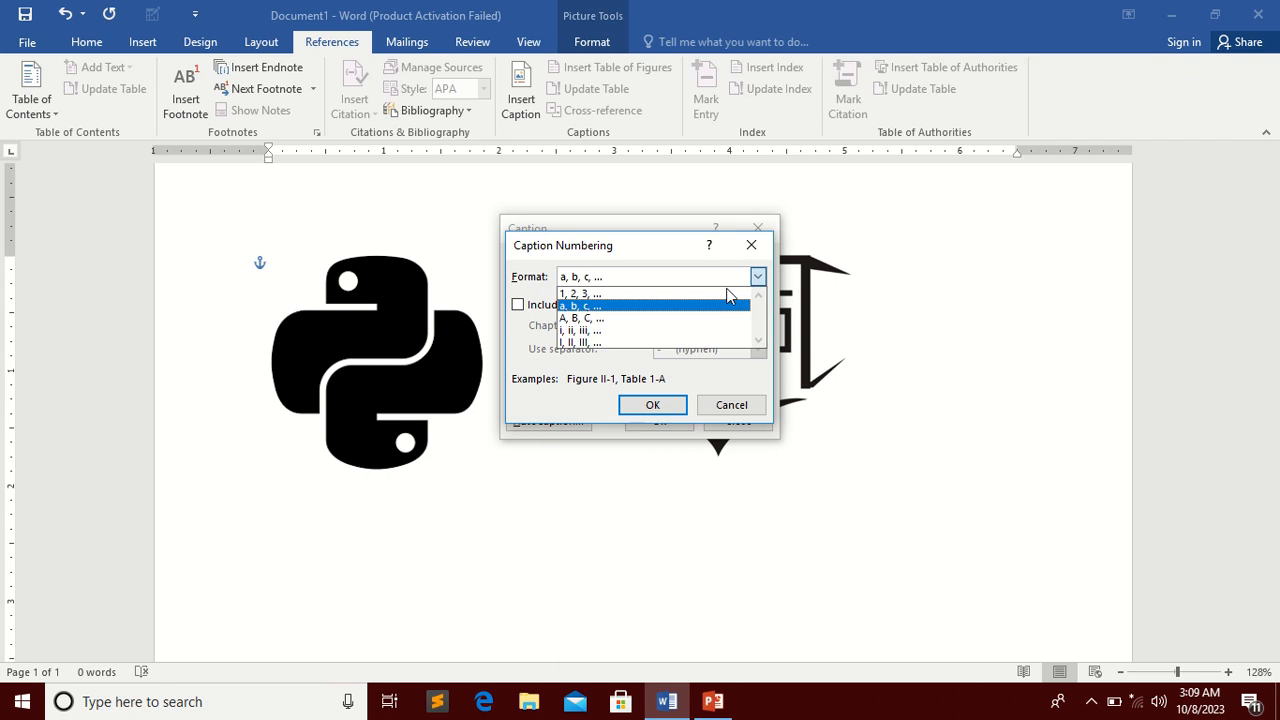
{"action": "left_click", "coordinate": [729, 290]}
{"action": "left_click", "coordinate": [655, 410]}
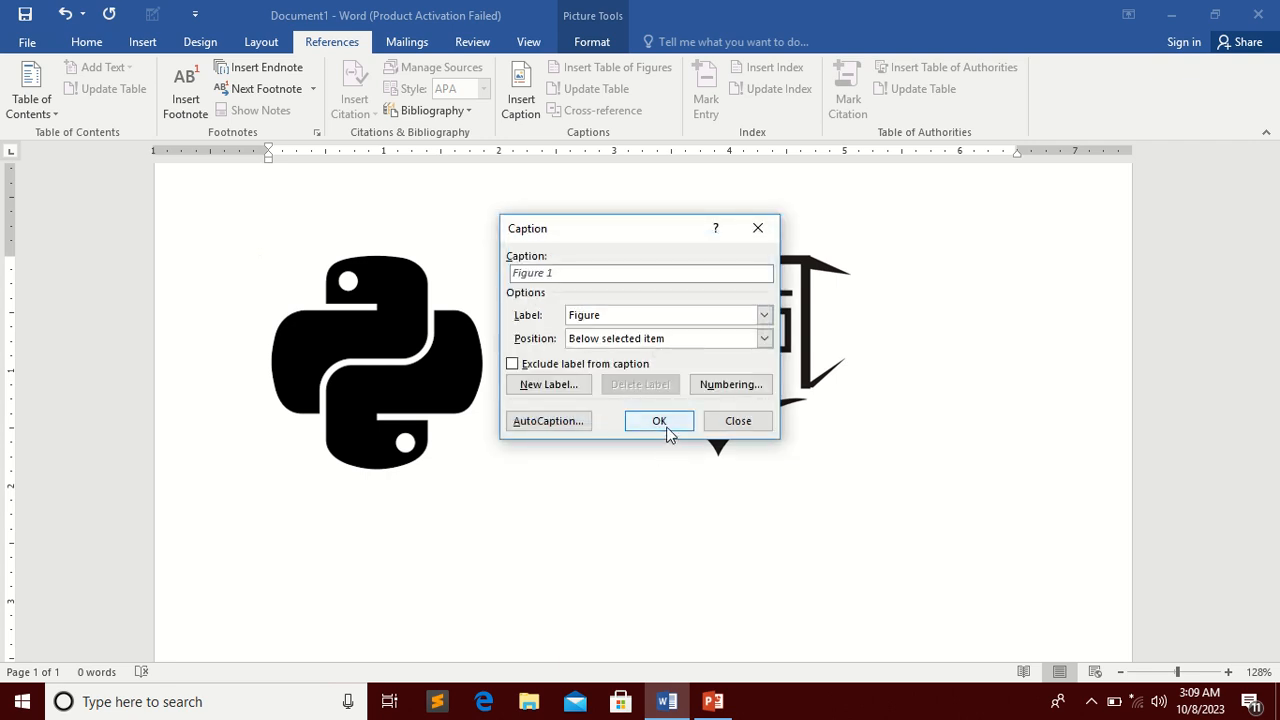
- Insert the Figure 1 caption below the Python logo and add the line "jjhjhkjhkjhkkhkk" beneath it
{"action": "left_click", "coordinate": [659, 421]}
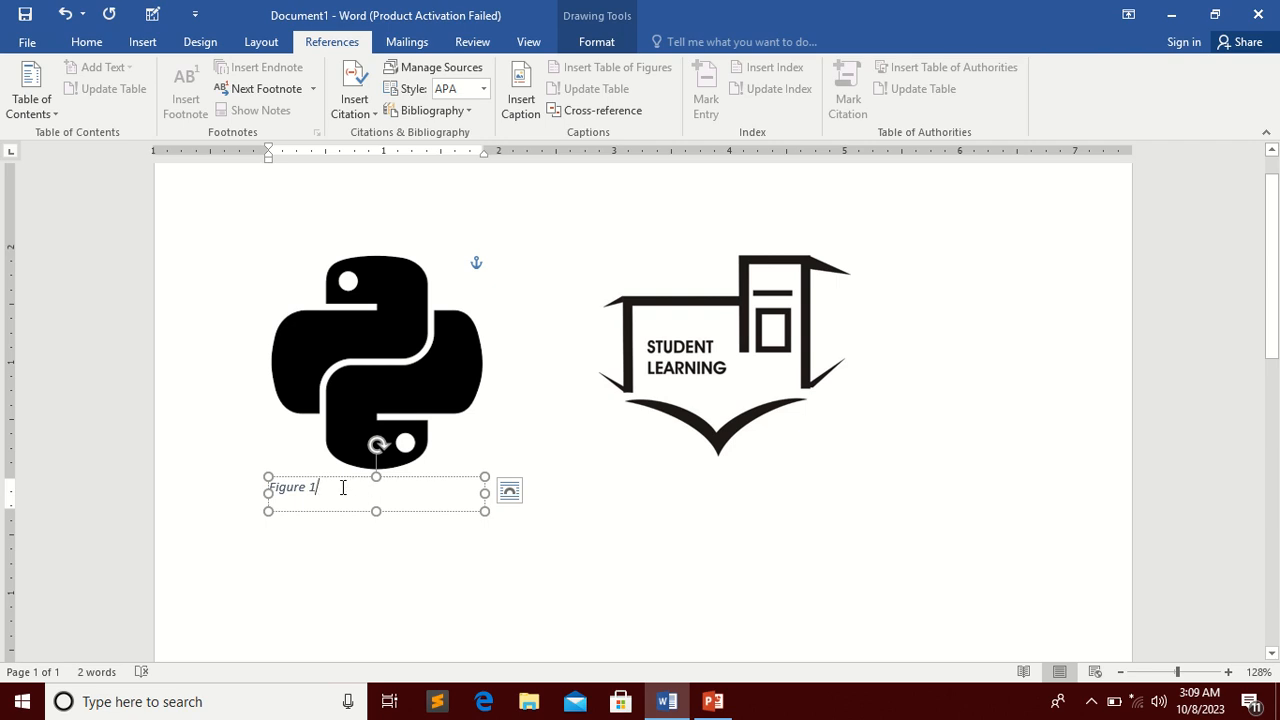
{"action": "key", "text": "Return"}
{"action": "type", "text": "jjhjhkjhkjhkkhkk"}
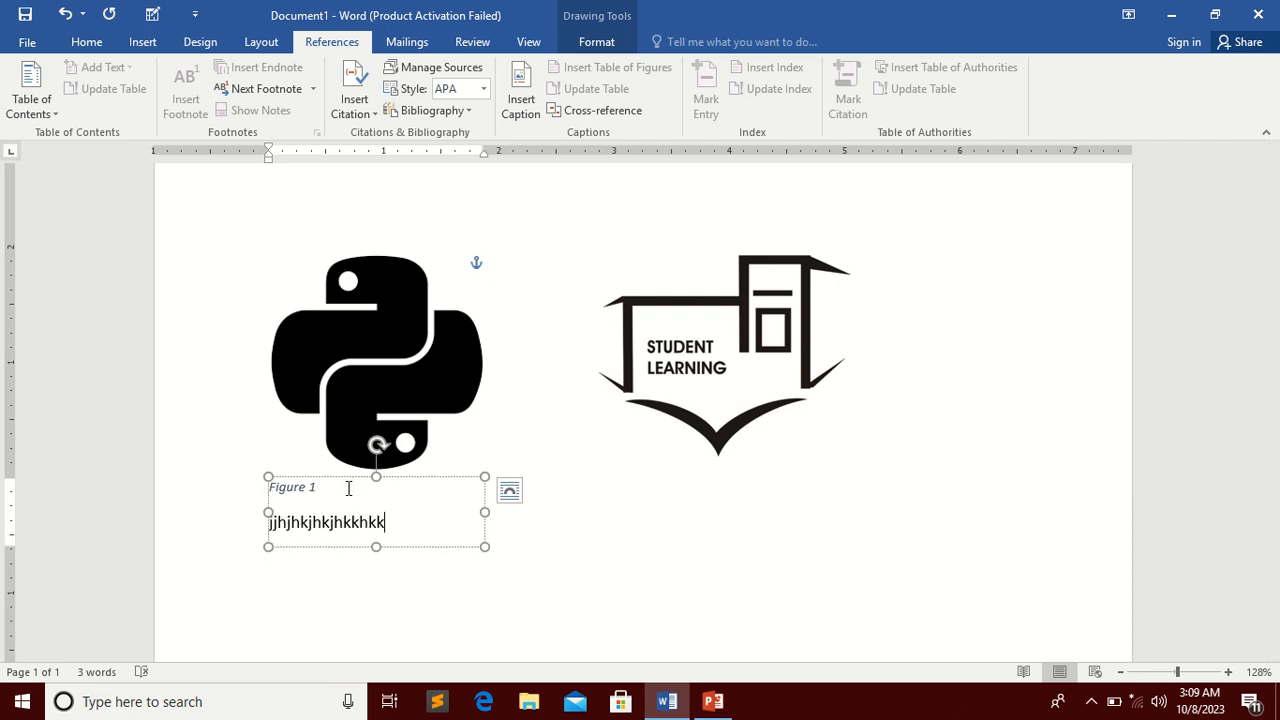
- Insert a Figure caption below the Student Learning picture and add the line "kkjhkjkhkjk" beneath it
{"action": "left_click", "coordinate": [659, 352]}
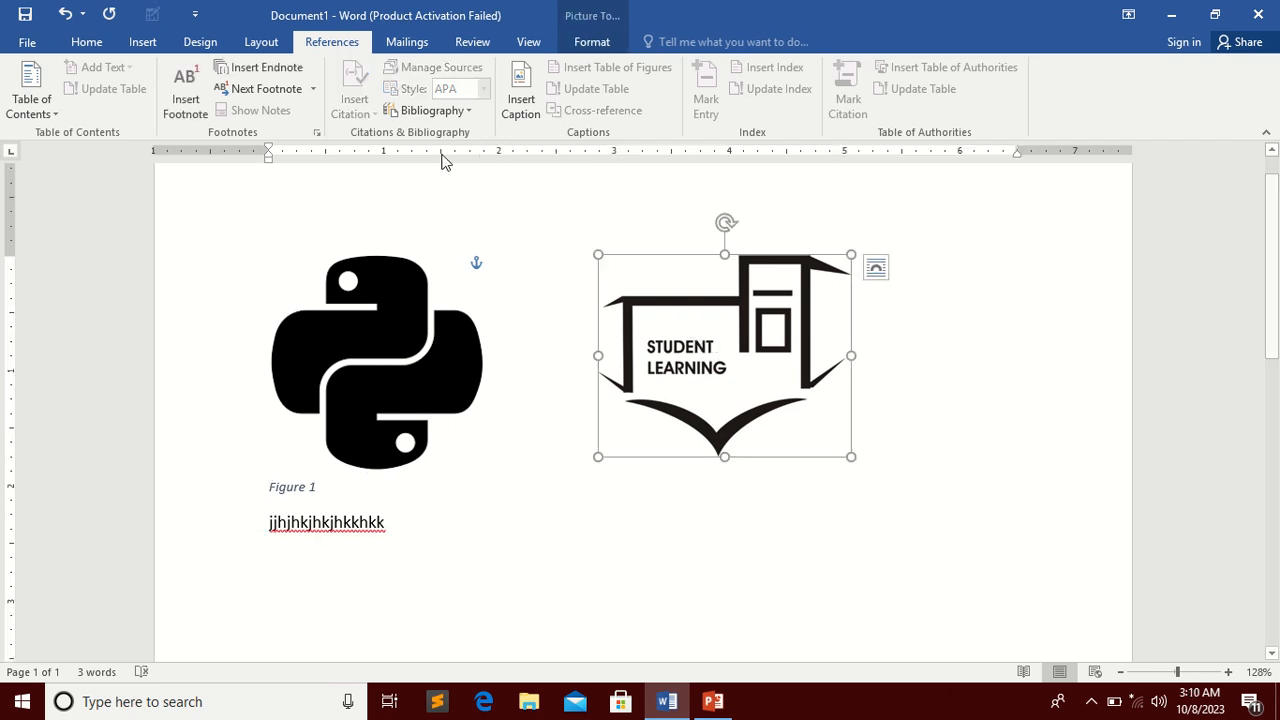
{"action": "left_click", "coordinate": [528, 118]}
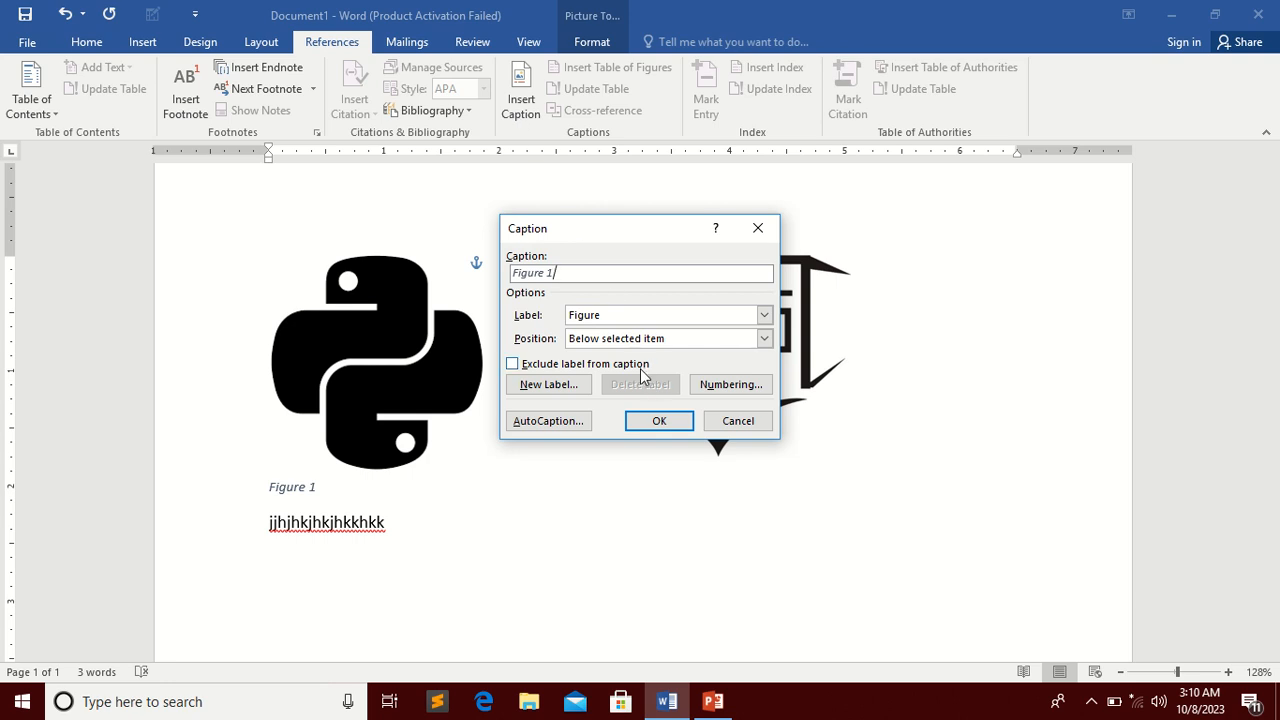
{"action": "left_click", "coordinate": [636, 420]}
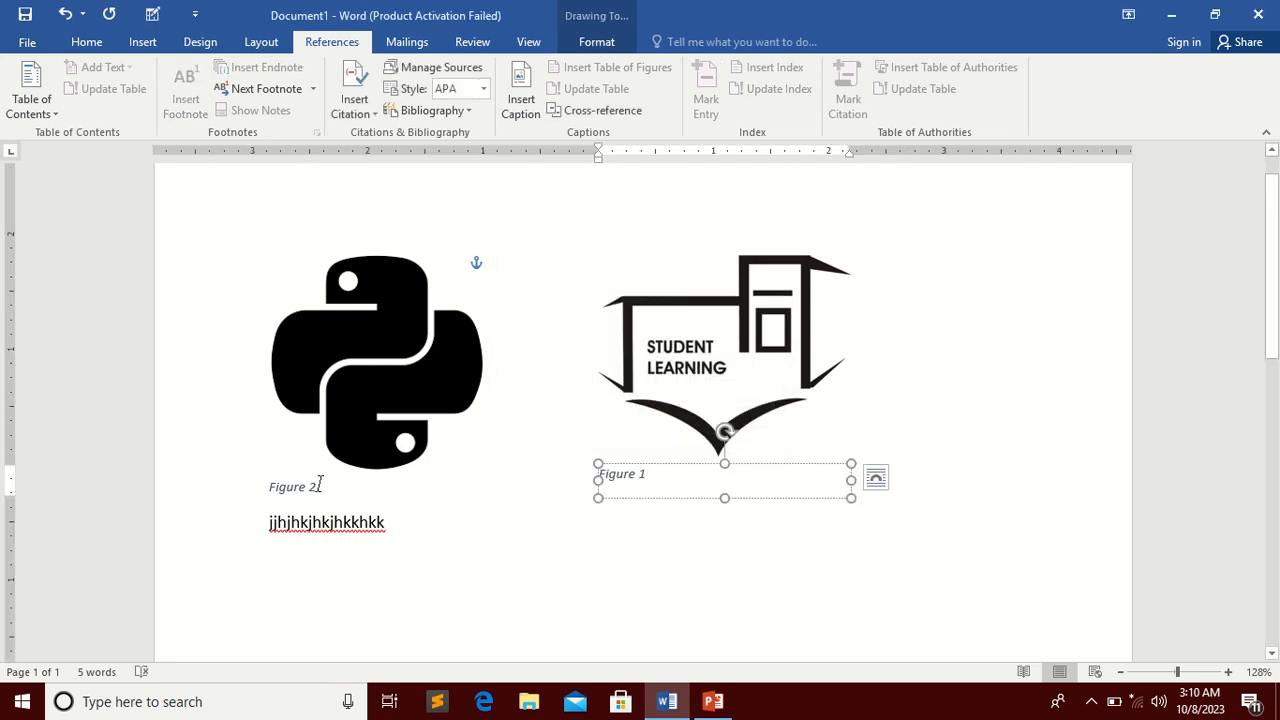
{"action": "key", "text": "Return"}
{"action": "type", "text": "kkjhkjkhkjk"}
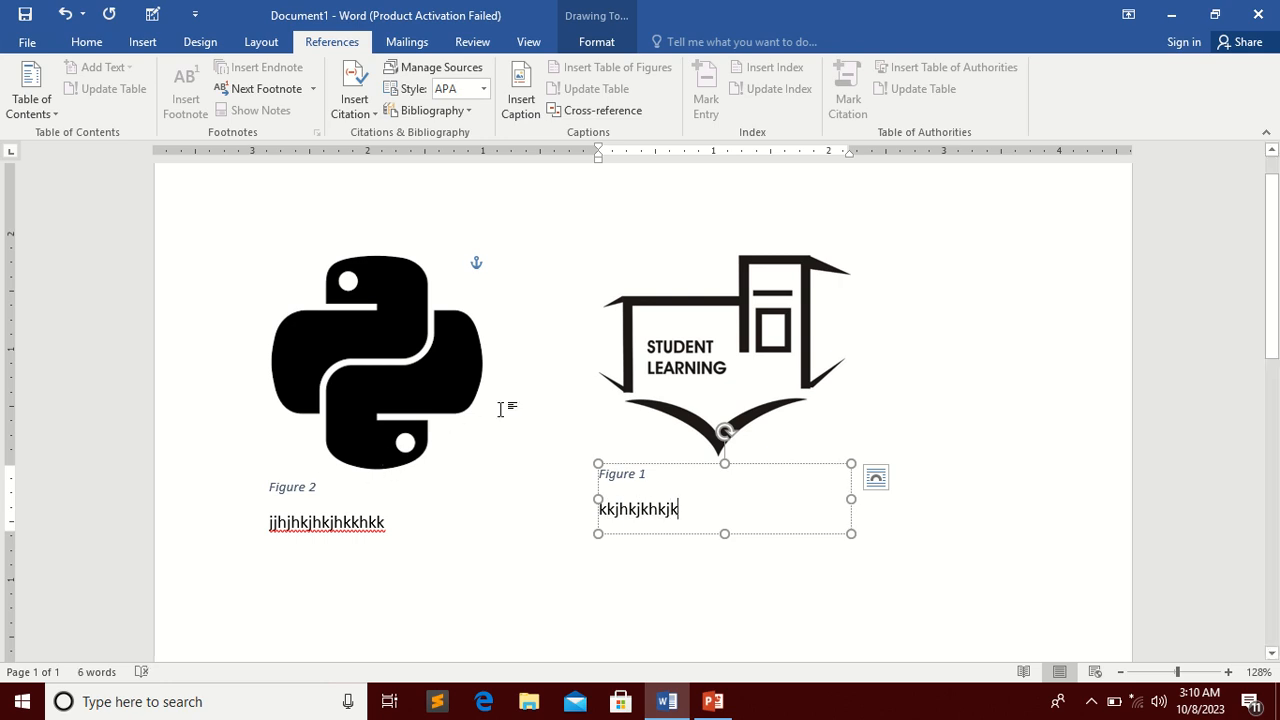
{"action": "scroll", "coordinate": [684, 440], "scroll_direction": "down", "scroll_amount": 2}
{"action": "scroll", "coordinate": [684, 440], "scroll_direction": "up", "scroll_amount": 3}
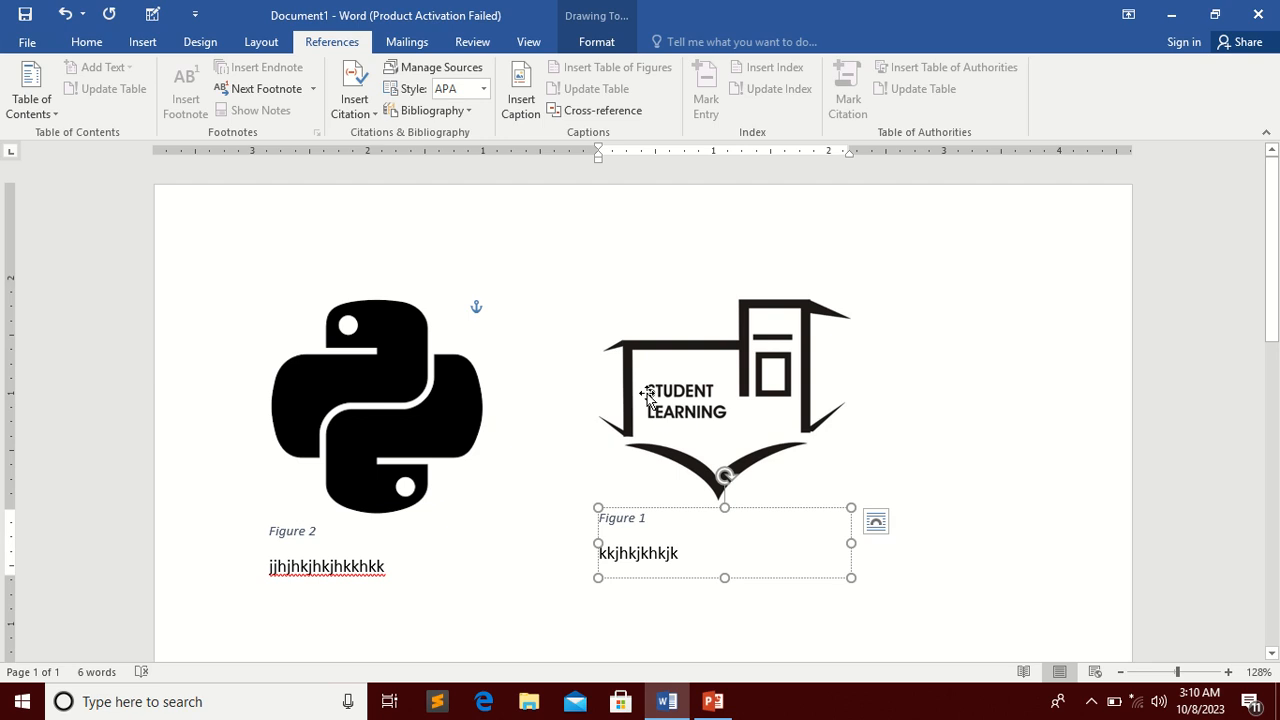
{"action": "left_click", "coordinate": [521, 387]}
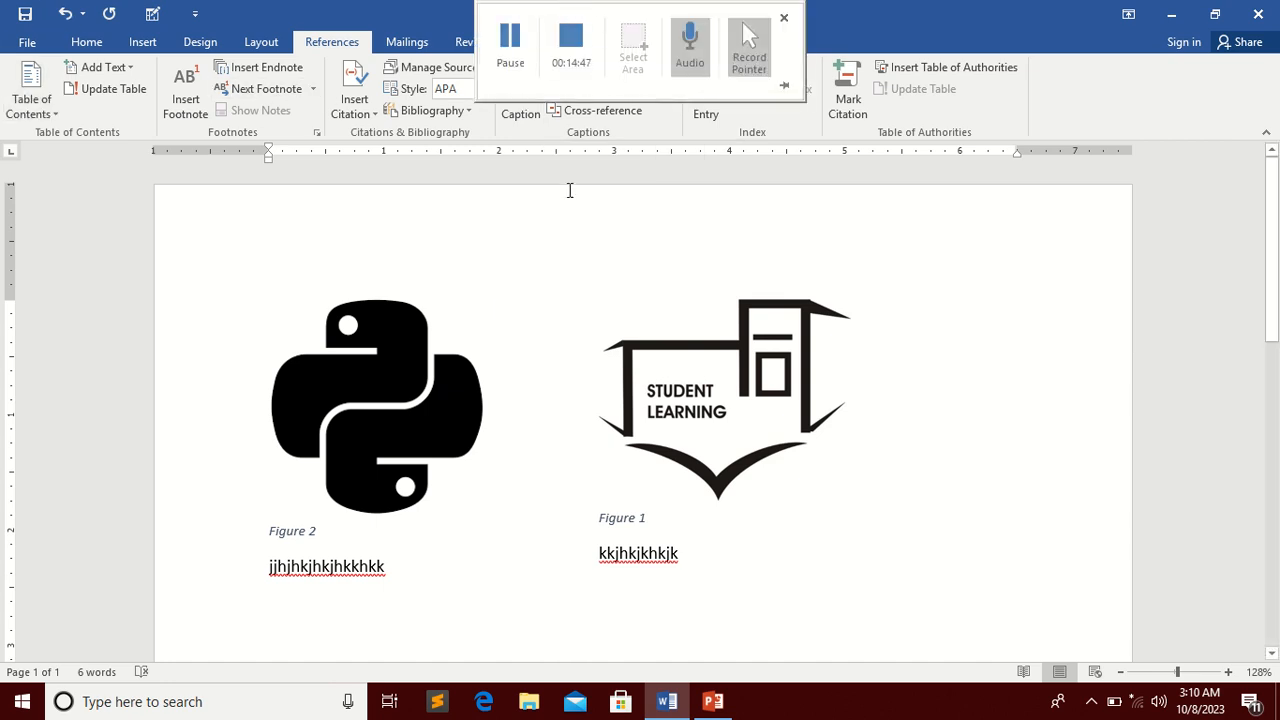
- Add several blank lines above the two pictures to make room at the beginning of the page
{"action": "left_click", "coordinate": [698, 562]}
{"action": "left_click", "coordinate": [913, 542]}
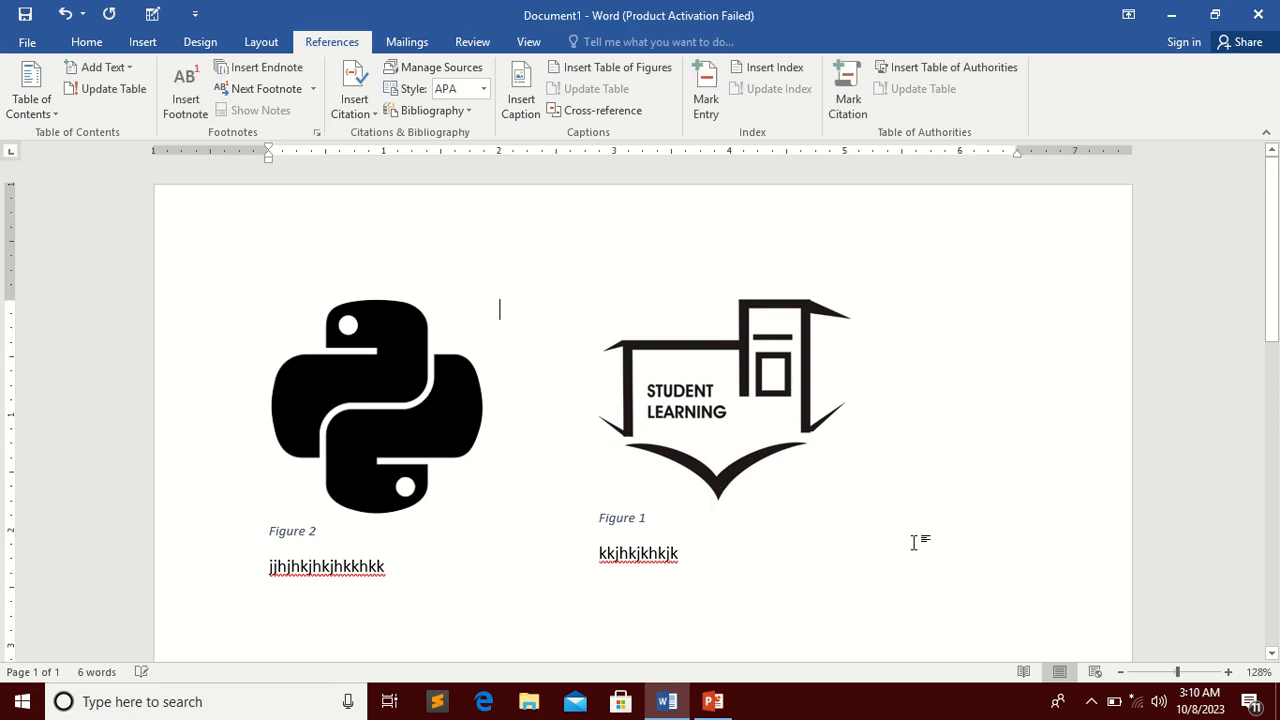
{"action": "key", "text": "Return"}
{"action": "key", "text": "Return"}
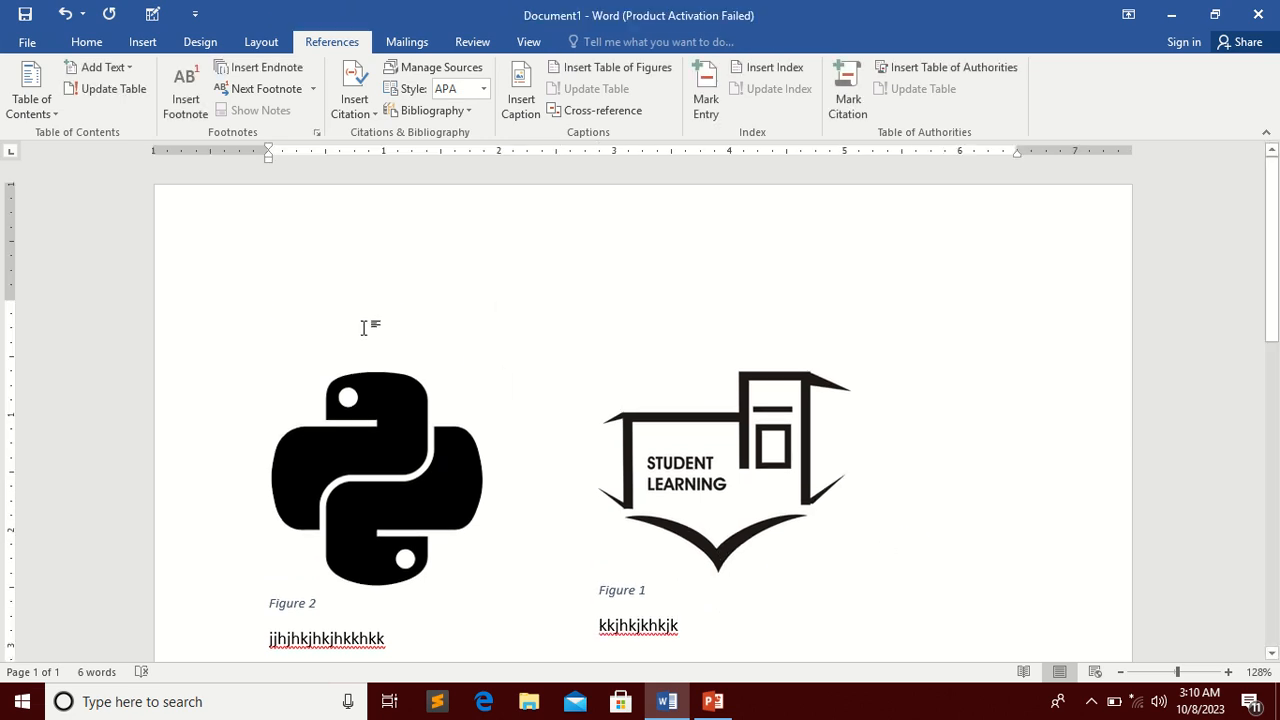
{"action": "key", "text": "Return"}
{"action": "key", "text": "Return"}
{"action": "scroll", "coordinate": [443, 395], "scroll_direction": "down", "scroll_amount": 1, "text": "ctrl"}
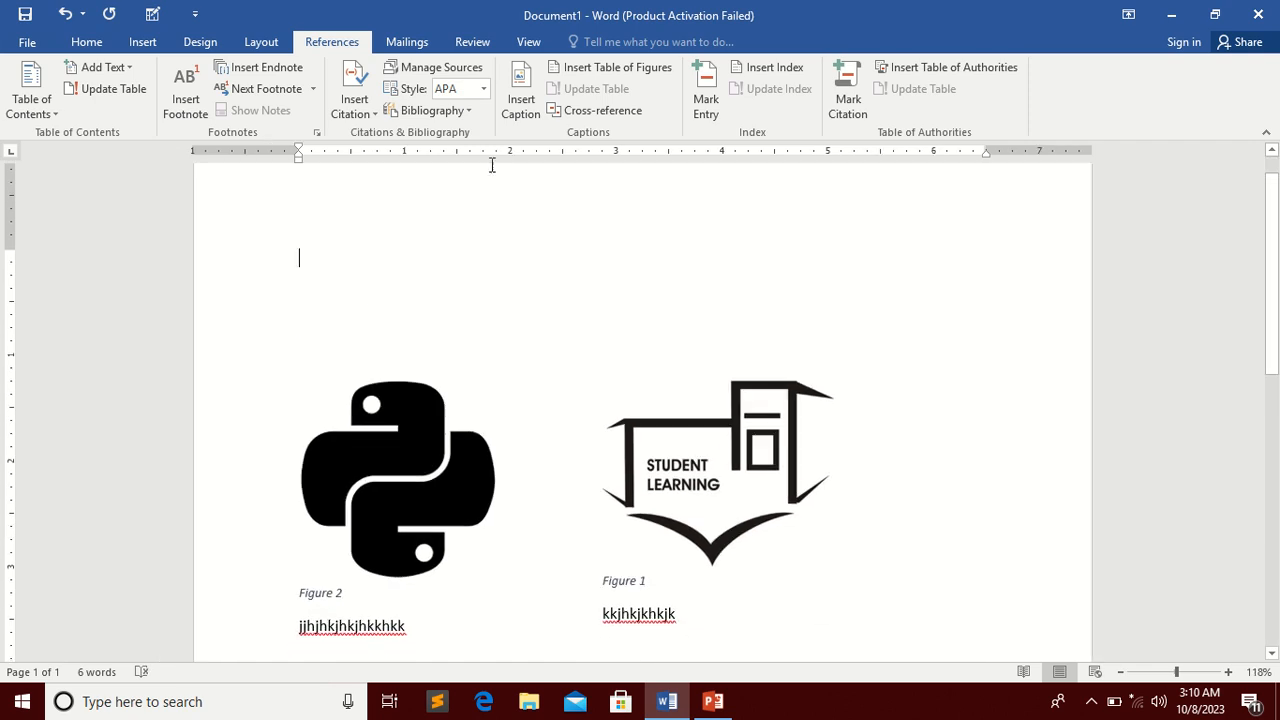
- Review the available caption labels and insert a table of figures above the pictures, using the Figure label and the From template format
{"action": "left_click", "coordinate": [627, 68]}
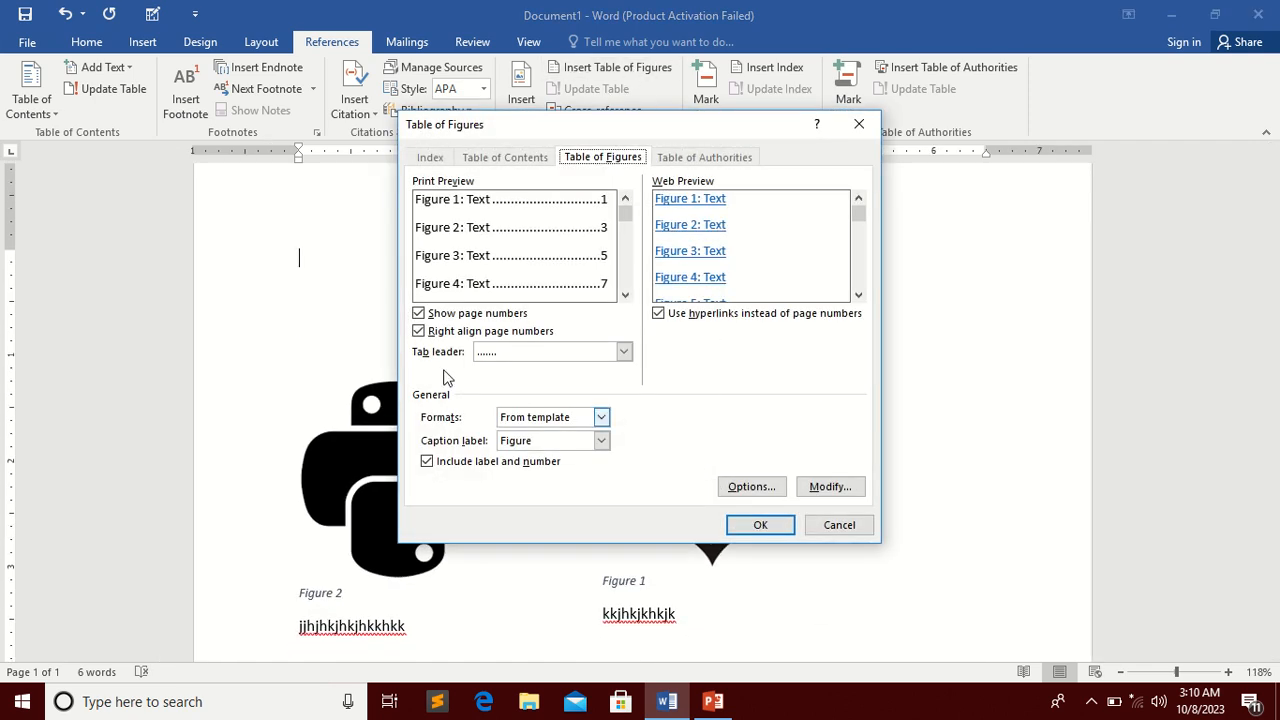
{"action": "left_click", "coordinate": [601, 442]}
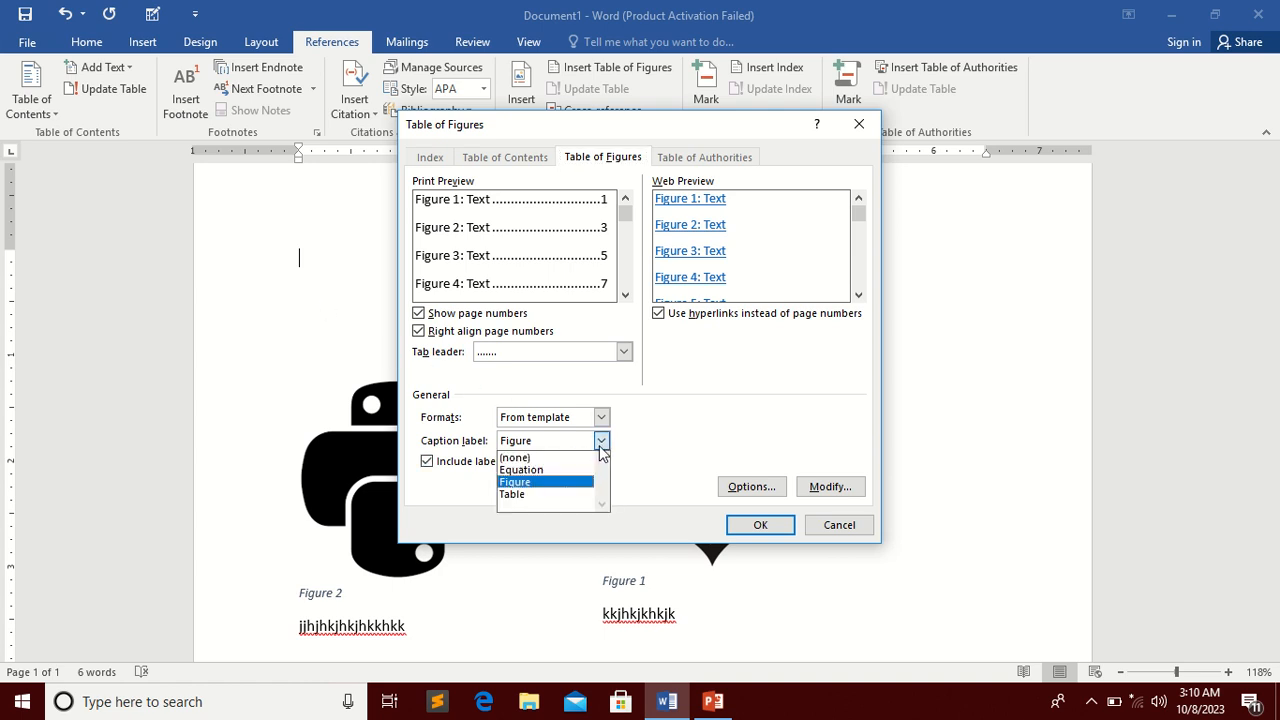
{"action": "left_click", "coordinate": [601, 445]}
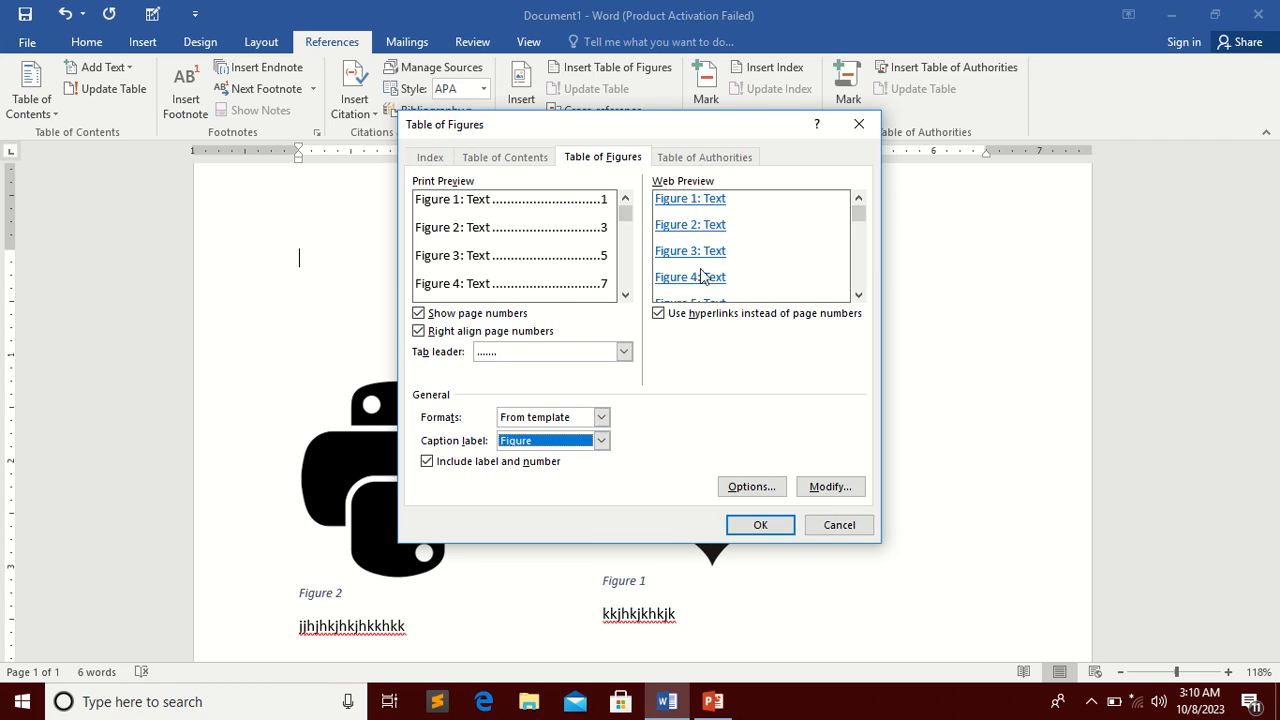
{"action": "left_click", "coordinate": [760, 526]}
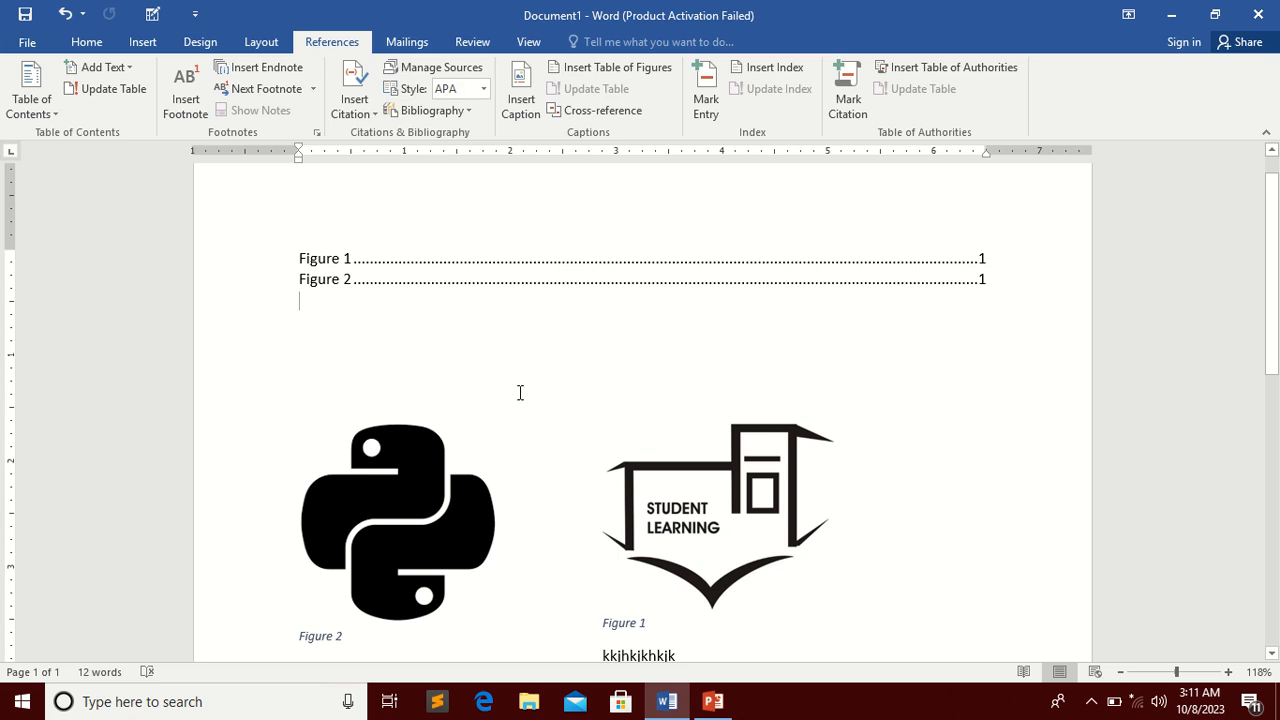
- Follow the Figure 1 entry in the table of figures to its caption and return to the table
{"action": "scroll", "coordinate": [497, 361], "scroll_direction": "down", "scroll_amount": 2, "text": "ctrl"}
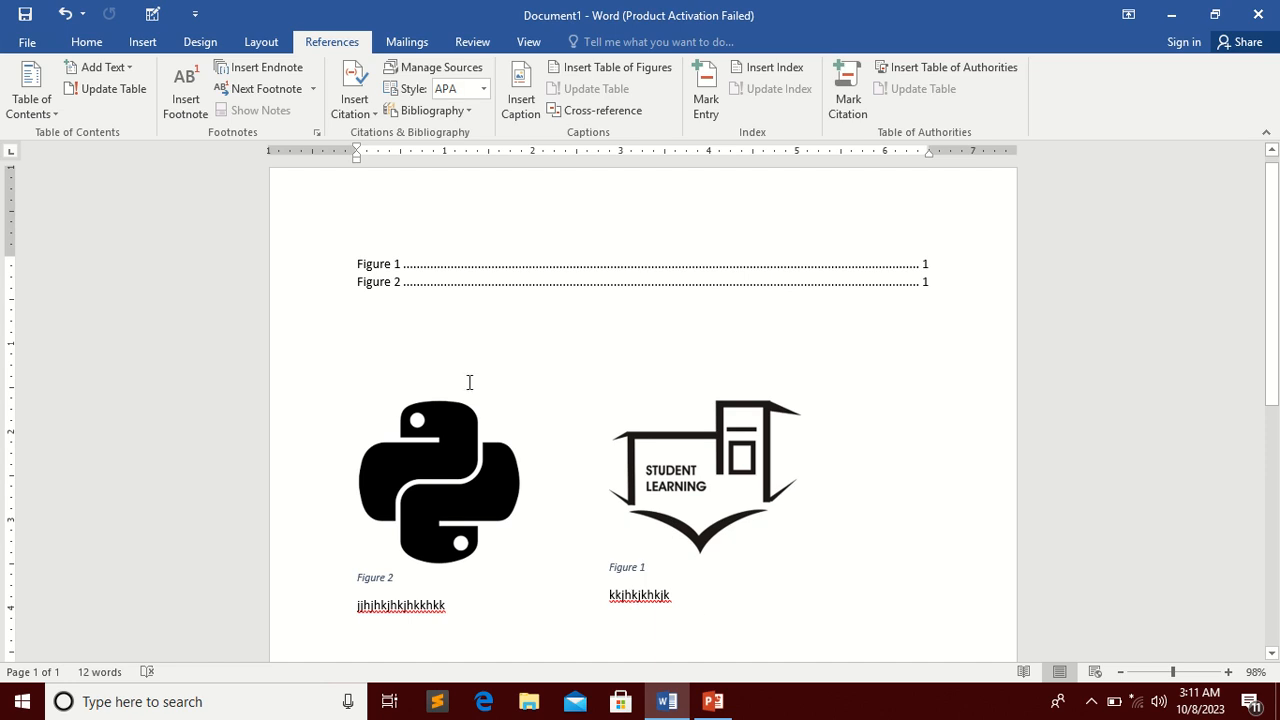
{"action": "left_click", "coordinate": [372, 265], "text": "ctrl"}
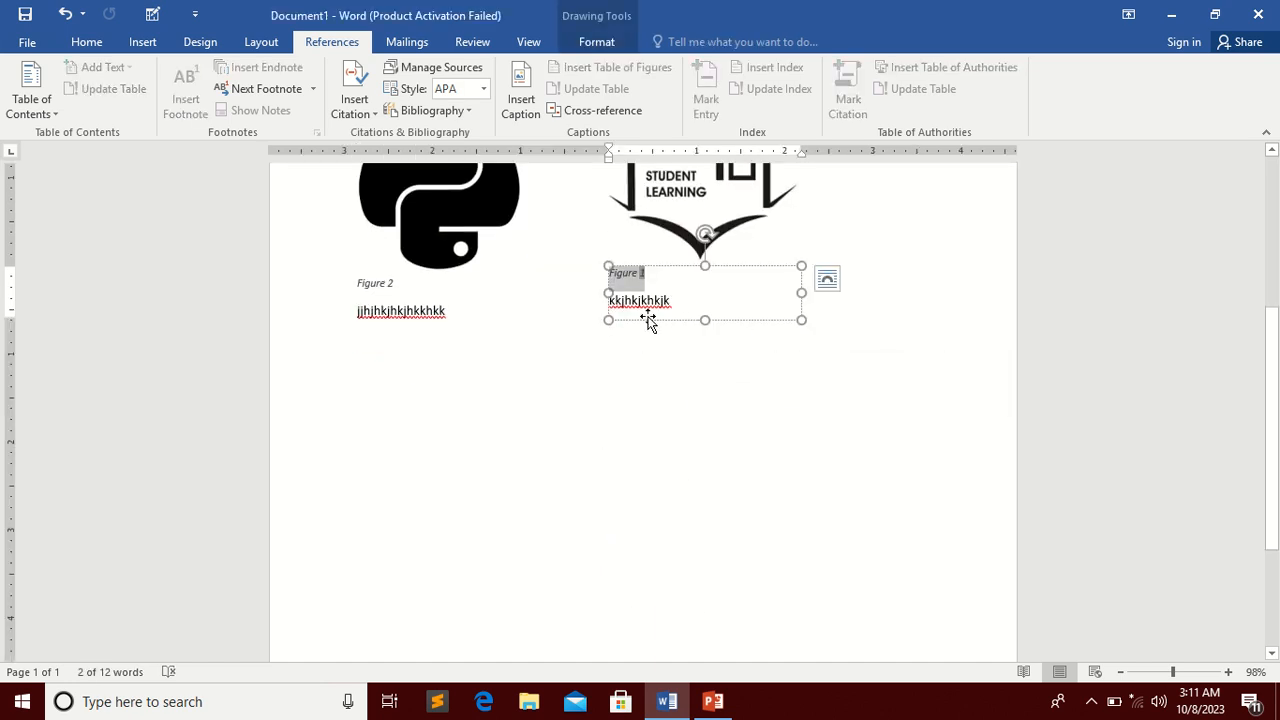
{"action": "scroll", "coordinate": [731, 460], "scroll_direction": "up", "scroll_amount": 6}
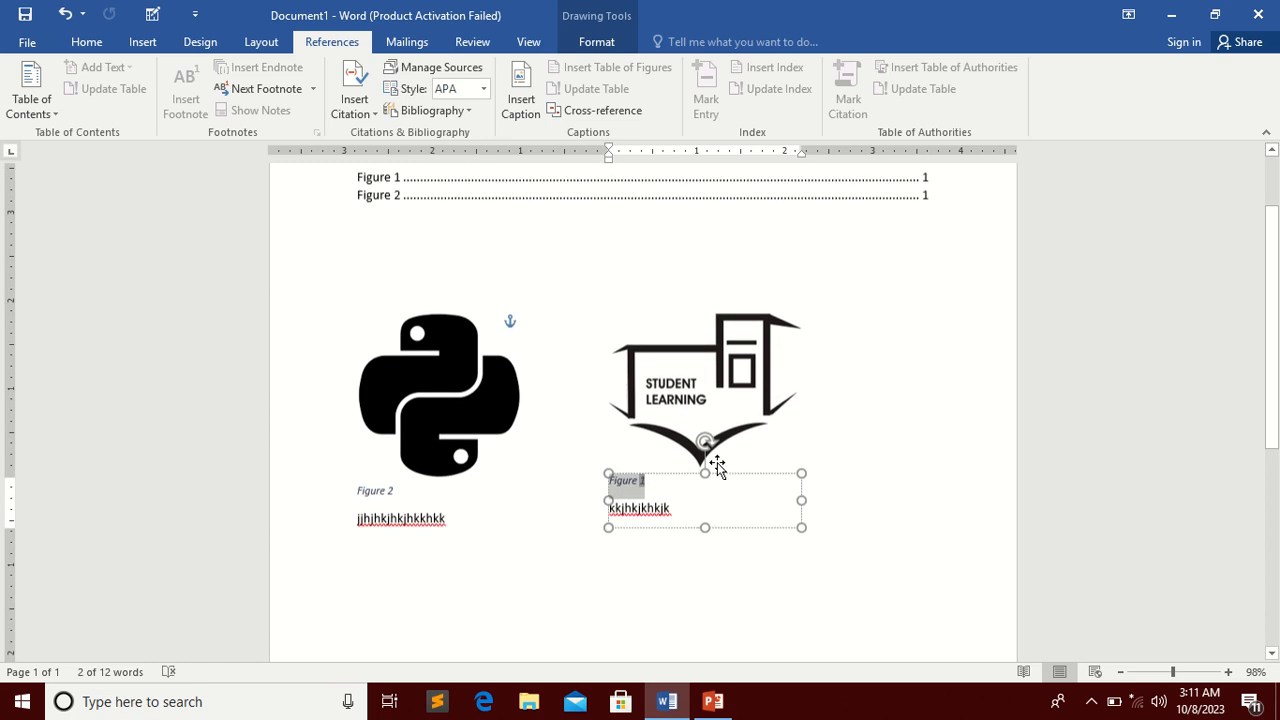
{"action": "left_click", "coordinate": [604, 367]}
{"action": "scroll", "coordinate": [604, 367], "scroll_direction": "up", "scroll_amount": 5}
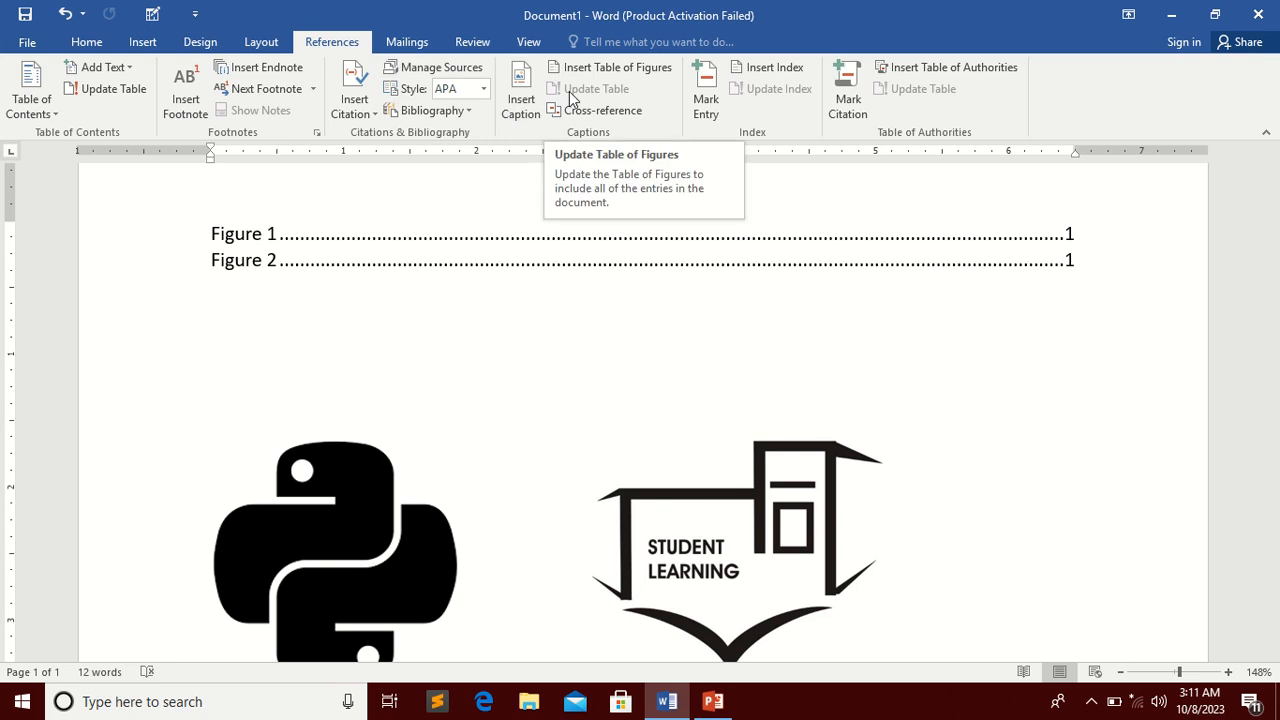
- Move the Student Learning picture and its caption box slightly closer to the Python logo
{"action": "left_click", "coordinate": [686, 503]}
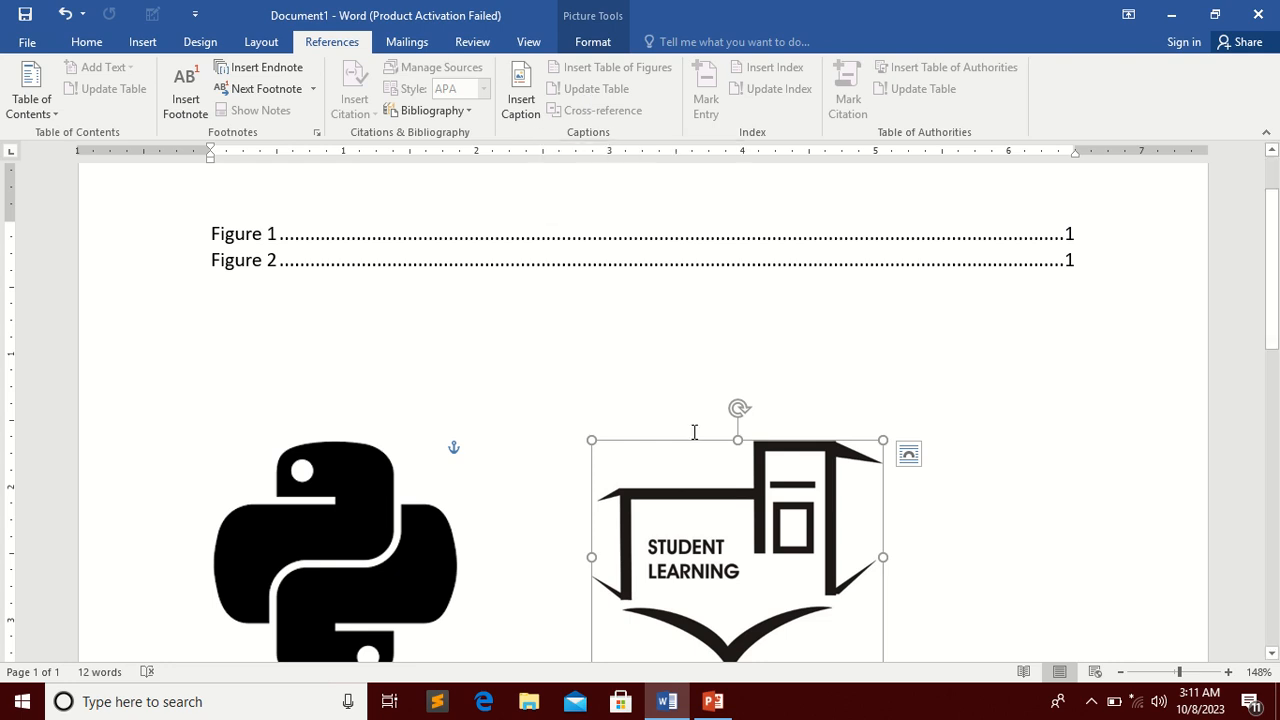
{"action": "scroll", "coordinate": [707, 475], "scroll_direction": "down", "scroll_amount": 3}
{"action": "left_click_drag", "start_coordinate": [707, 475], "coordinate": [657, 462]}
{"action": "left_click", "coordinate": [634, 560]}
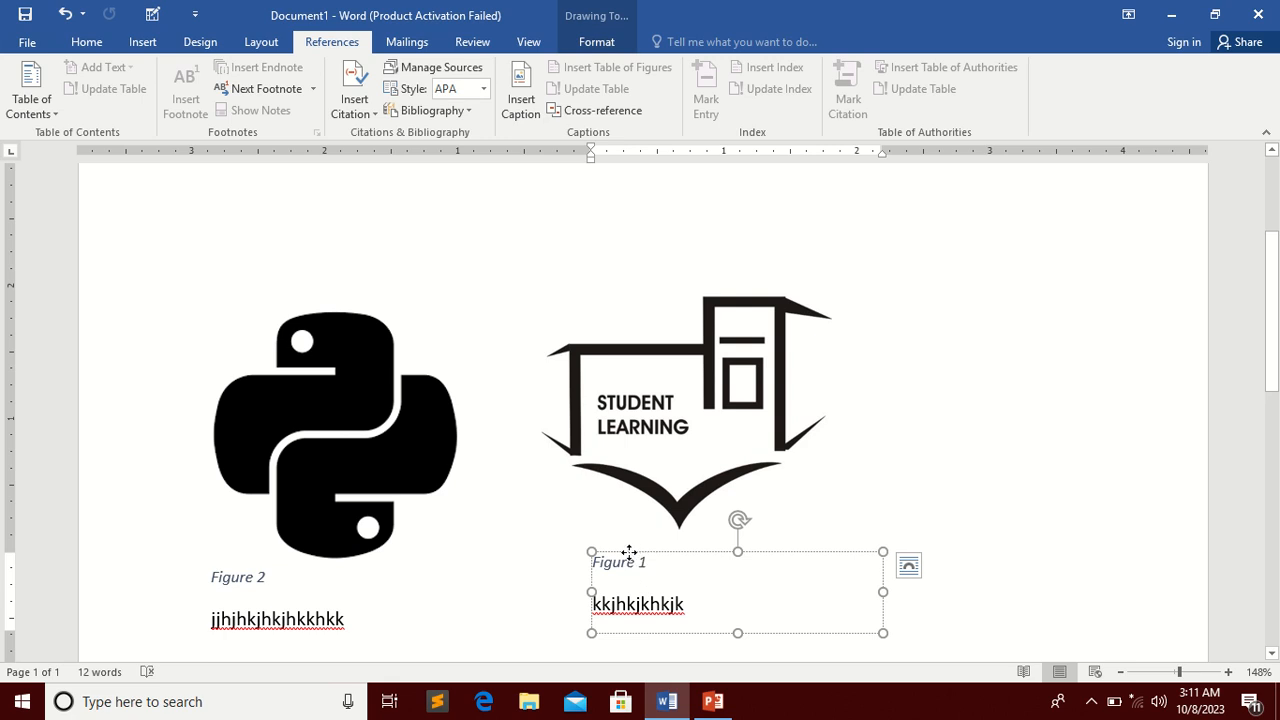
{"action": "left_click_drag", "start_coordinate": [629, 557], "coordinate": [607, 548]}
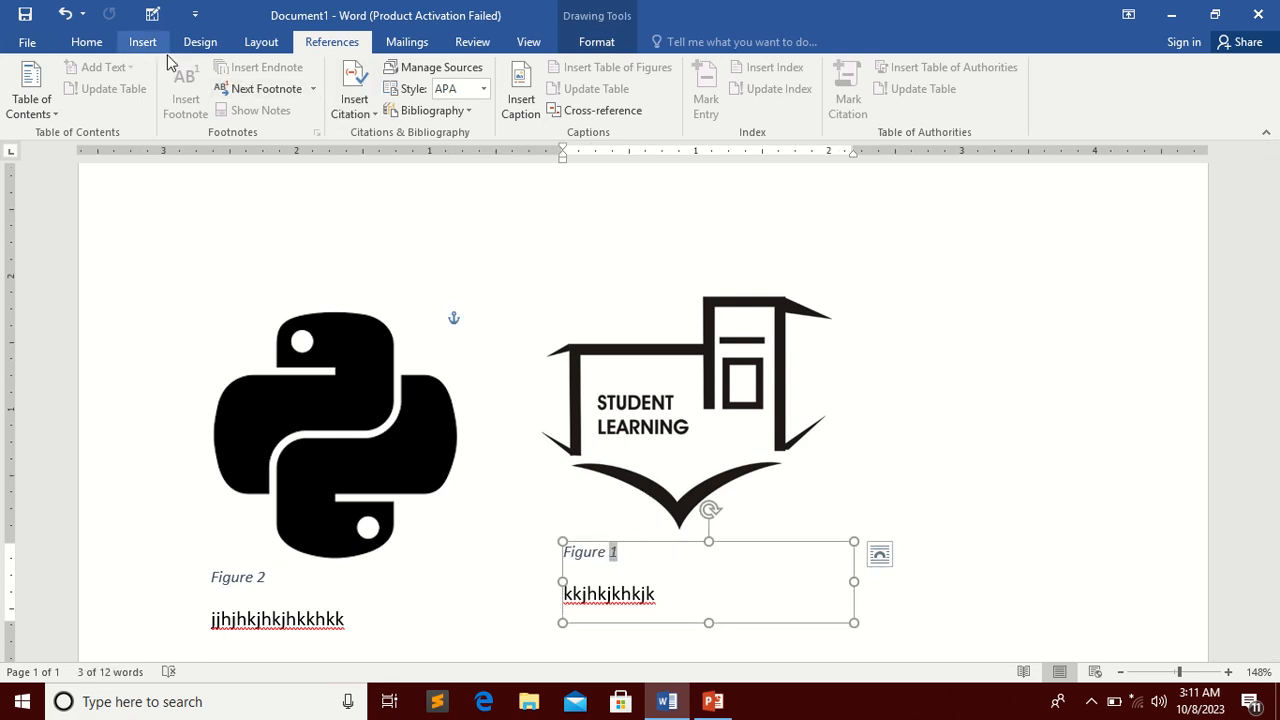
{"action": "left_click", "coordinate": [868, 323]}
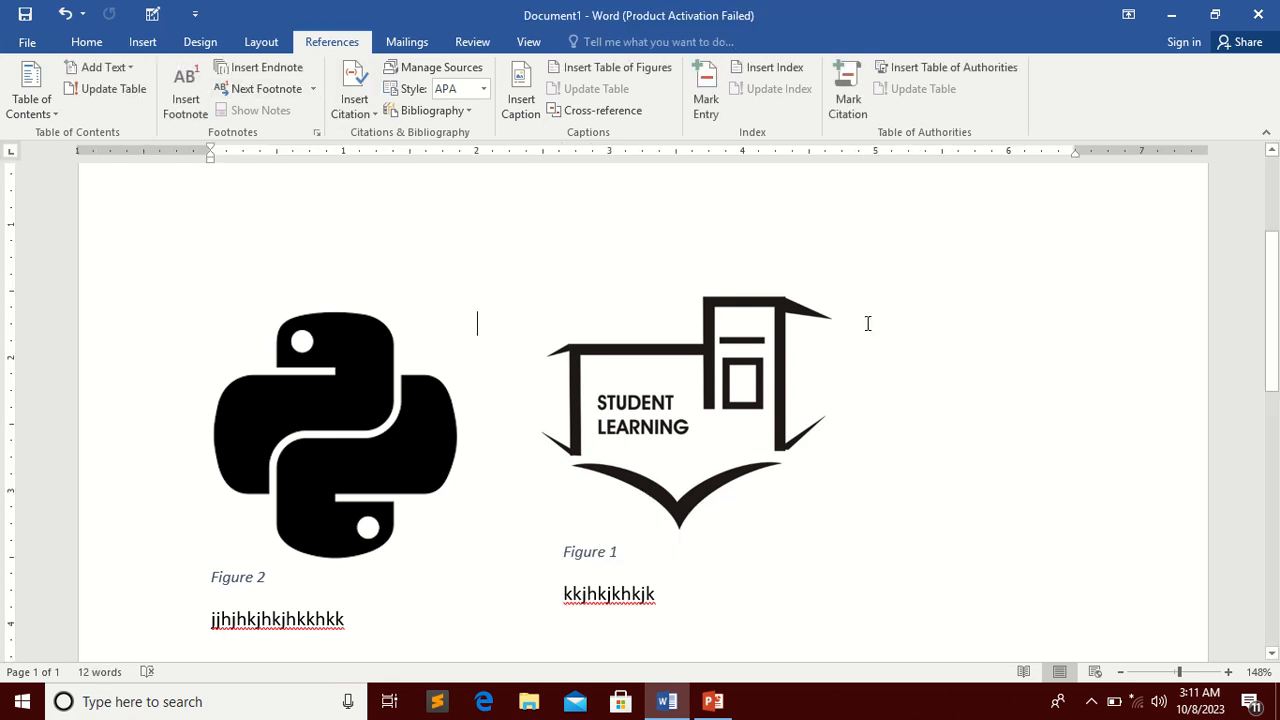
- Insert the portrait picture file "a" from the Desktop folder into the document
{"action": "left_click", "coordinate": [142, 41]}
{"action": "left_click", "coordinate": [184, 113]}
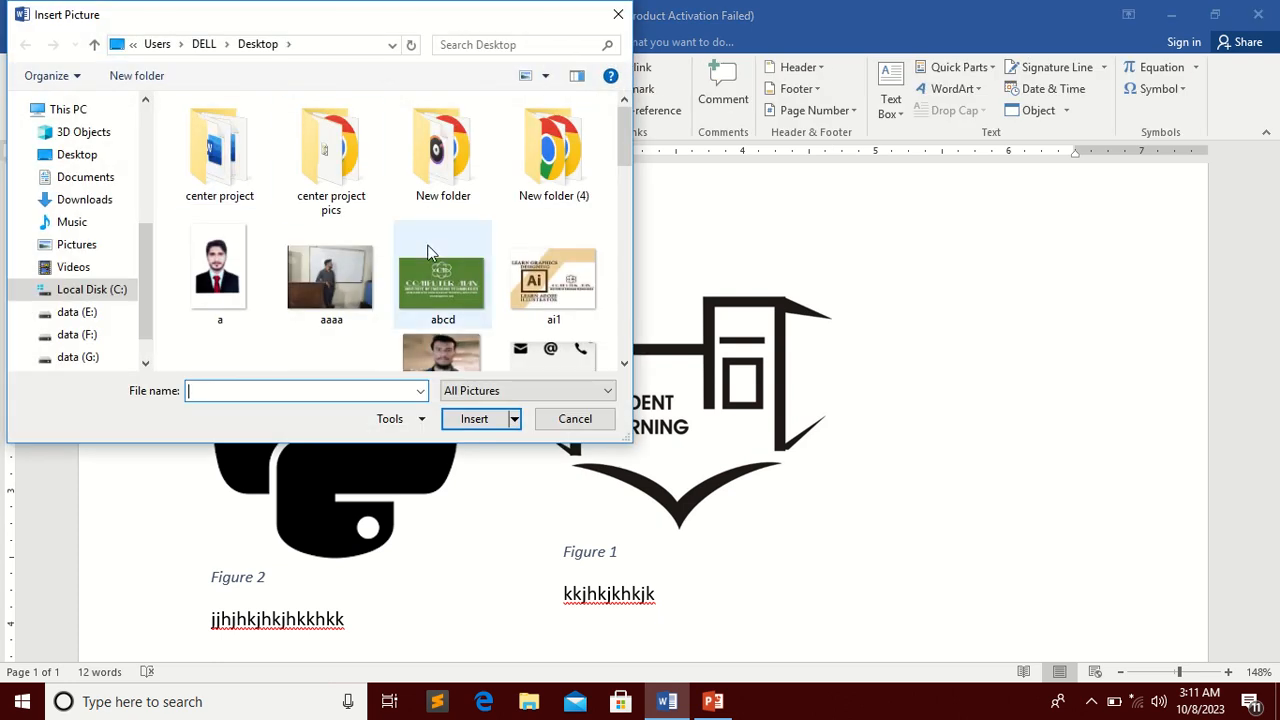
{"action": "scroll", "coordinate": [428, 274], "scroll_direction": "down", "scroll_amount": 5}
{"action": "scroll", "coordinate": [428, 276], "scroll_direction": "up", "scroll_amount": 5}
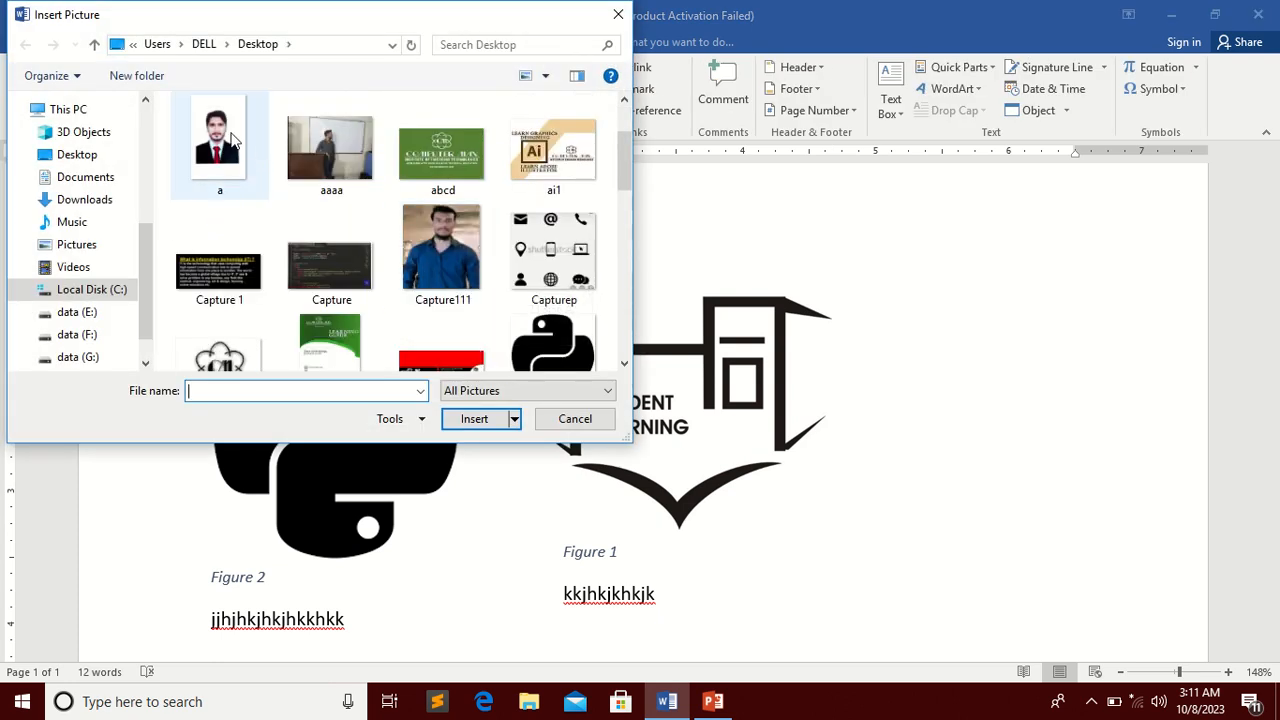
{"action": "left_click", "coordinate": [232, 140]}
{"action": "left_click", "coordinate": [488, 421]}
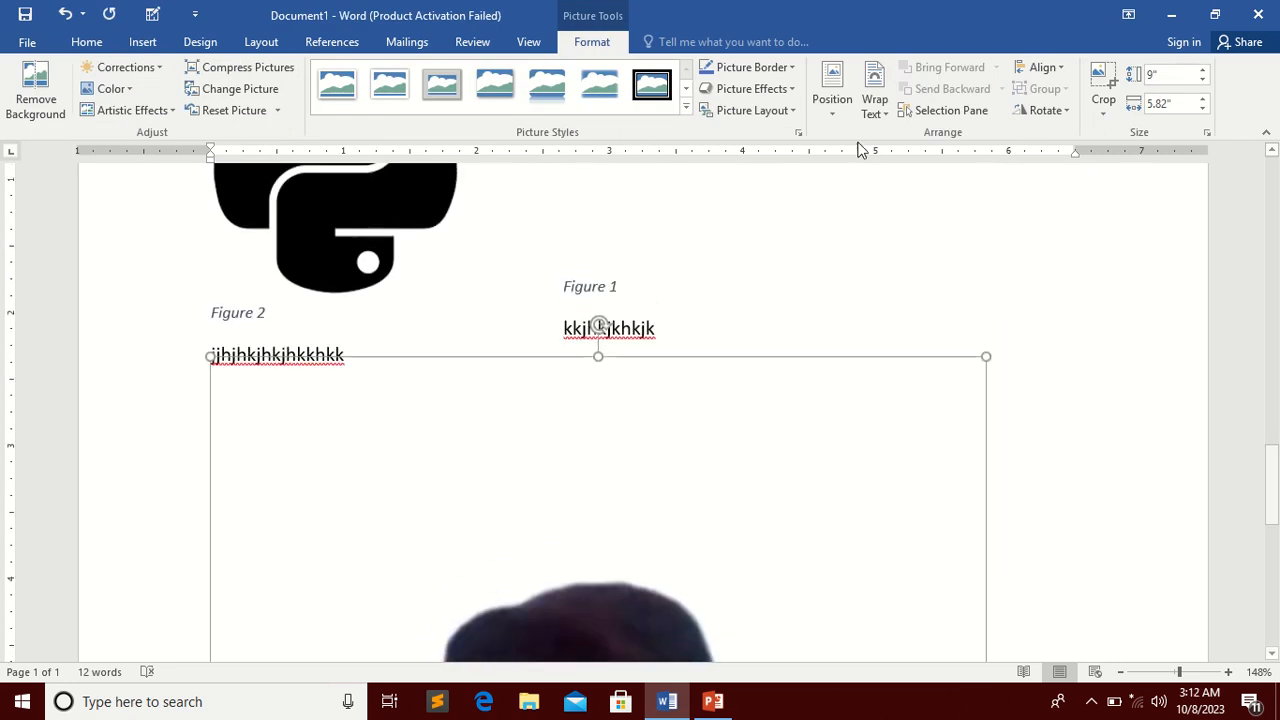
- Change the portrait's text wrapping from in line to a floating layout so it can be positioned freely
{"action": "left_click", "coordinate": [876, 118]}
{"action": "left_click", "coordinate": [880, 157]}
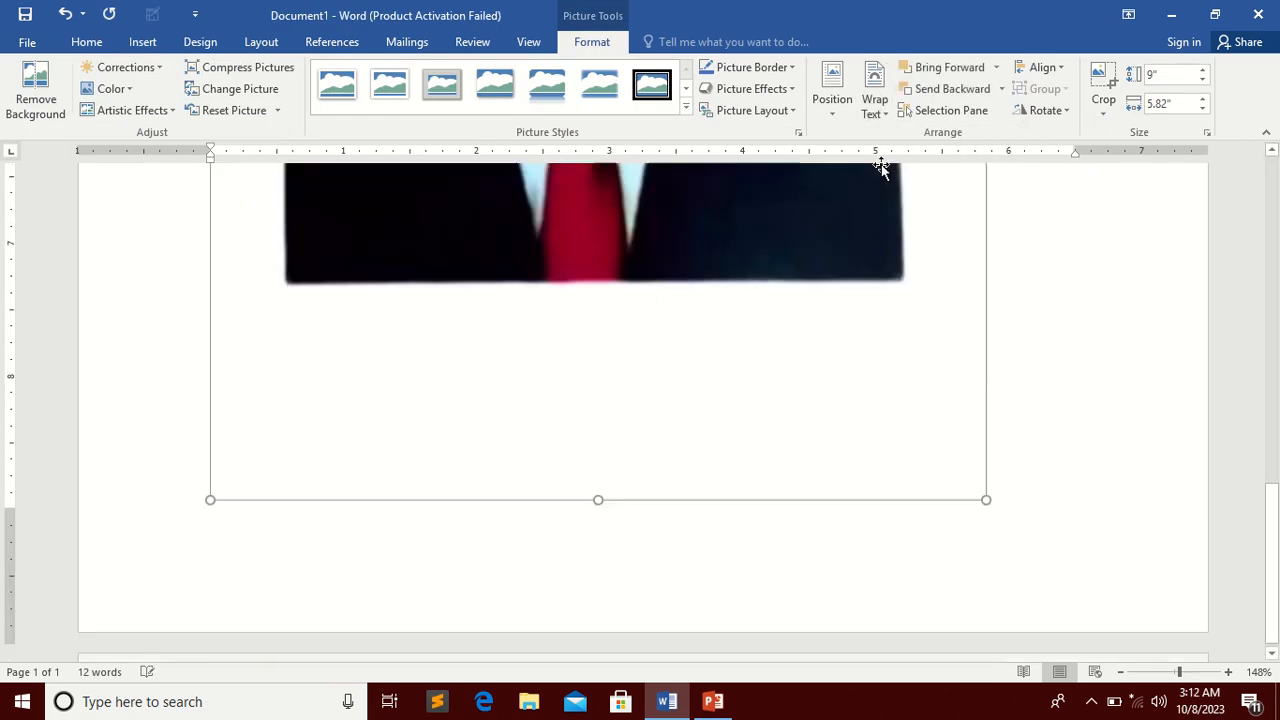
{"action": "scroll", "coordinate": [786, 386], "scroll_direction": "up", "scroll_amount": 5}
{"action": "scroll", "coordinate": [795, 371], "scroll_direction": "down", "scroll_amount": 5}
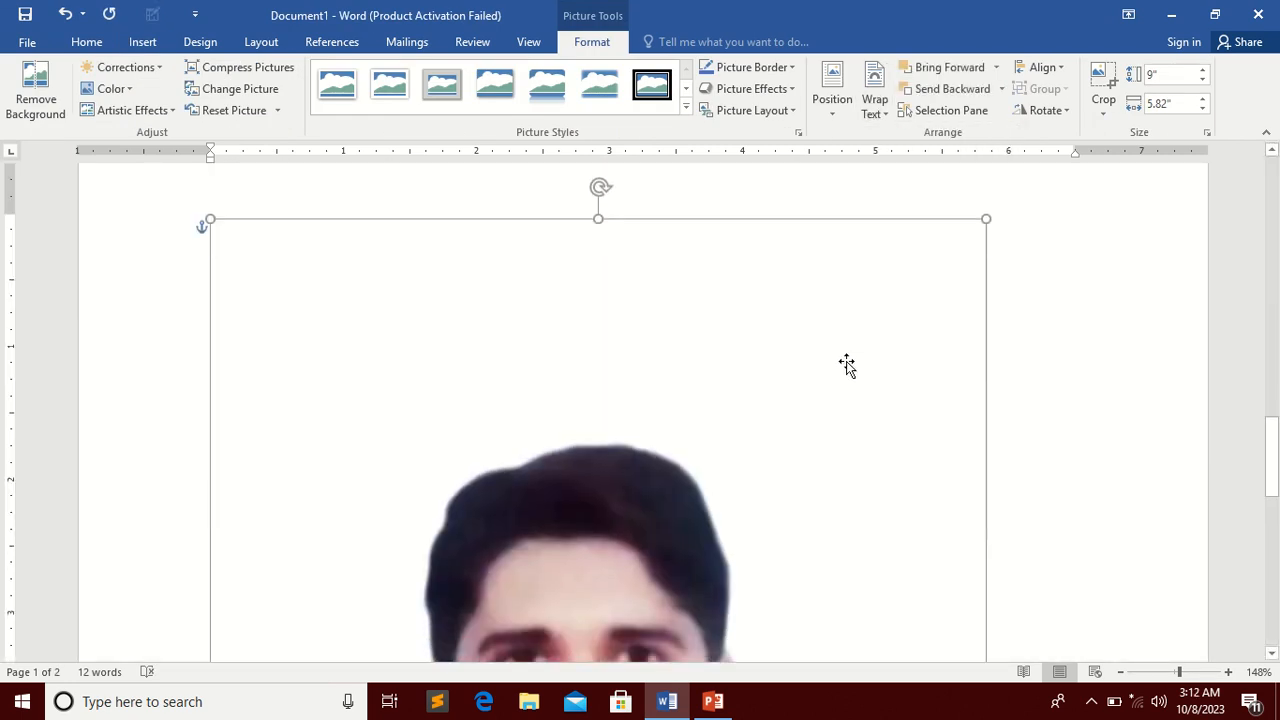
- Shrink the portrait proportionally in several passes to a width of about 1.66"
{"action": "left_click_drag", "start_coordinate": [980, 214], "coordinate": [628, 580]}
{"action": "scroll", "coordinate": [628, 580], "scroll_direction": "down", "scroll_amount": 5}
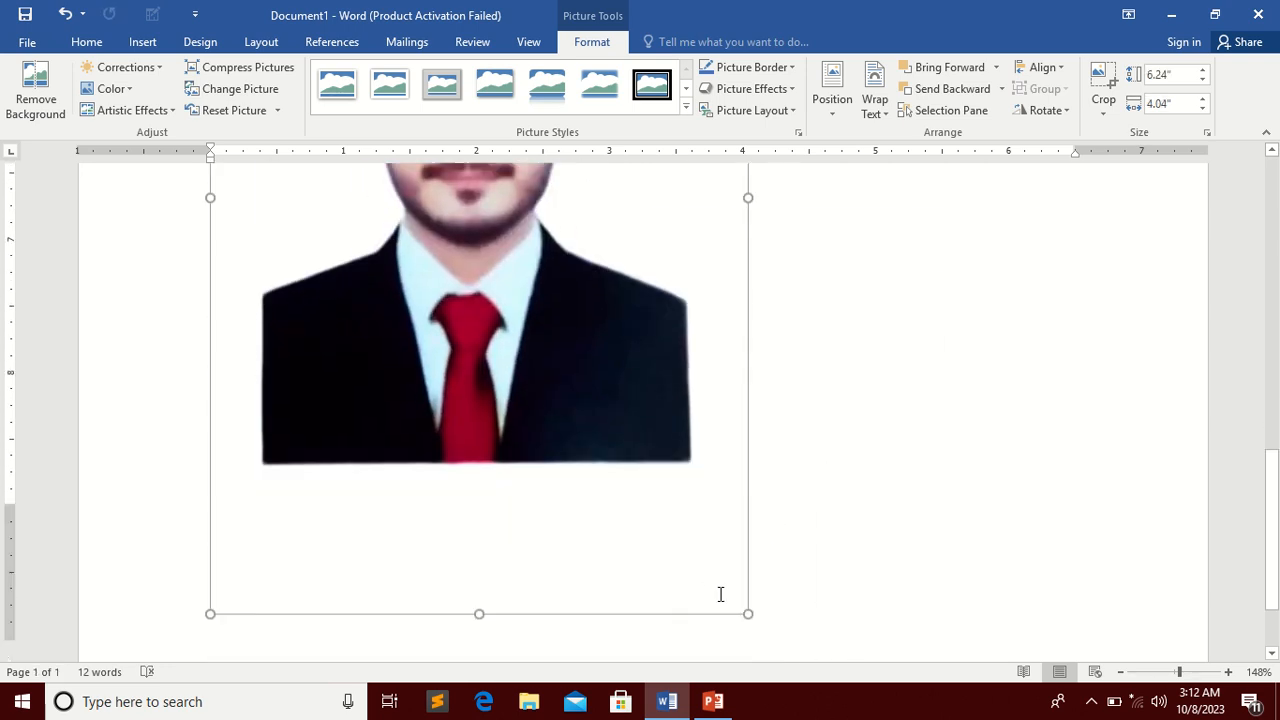
{"action": "left_click_drag", "start_coordinate": [744, 508], "coordinate": [591, 403]}
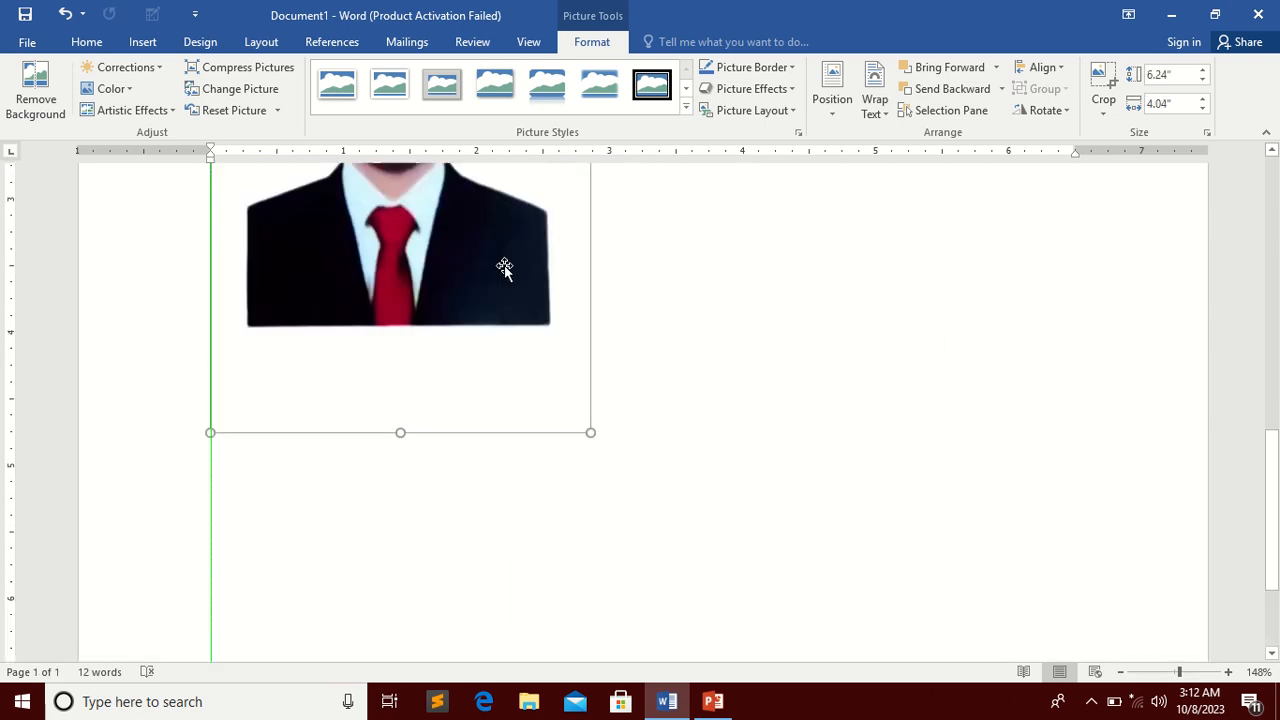
{"action": "scroll", "coordinate": [509, 334], "scroll_direction": "up", "scroll_amount": 3}
{"action": "scroll", "coordinate": [540, 430], "scroll_direction": "down", "scroll_amount": 3}
{"action": "scroll", "coordinate": [591, 617], "scroll_direction": "down", "scroll_amount": 3}
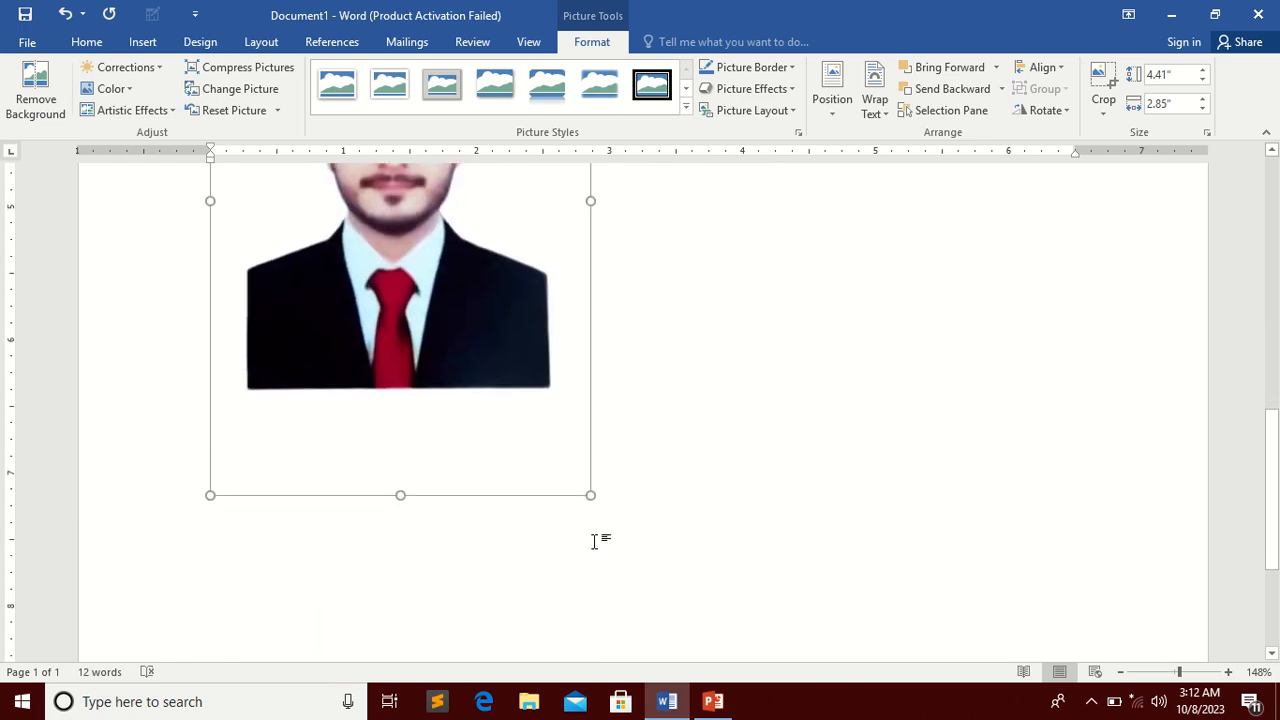
{"action": "left_click_drag", "start_coordinate": [591, 492], "coordinate": [433, 236]}
- Move the portrait beside the Student Learning picture and reduce its height to about 1.51"
{"action": "scroll", "coordinate": [491, 263], "scroll_direction": "up", "scroll_amount": 7}
{"action": "left_click_drag", "start_coordinate": [317, 466], "coordinate": [1007, 310]}
{"action": "left_click_drag", "start_coordinate": [1010, 547], "coordinate": [1011, 406]}
{"action": "scroll", "coordinate": [950, 360], "scroll_direction": "up", "scroll_amount": 5}
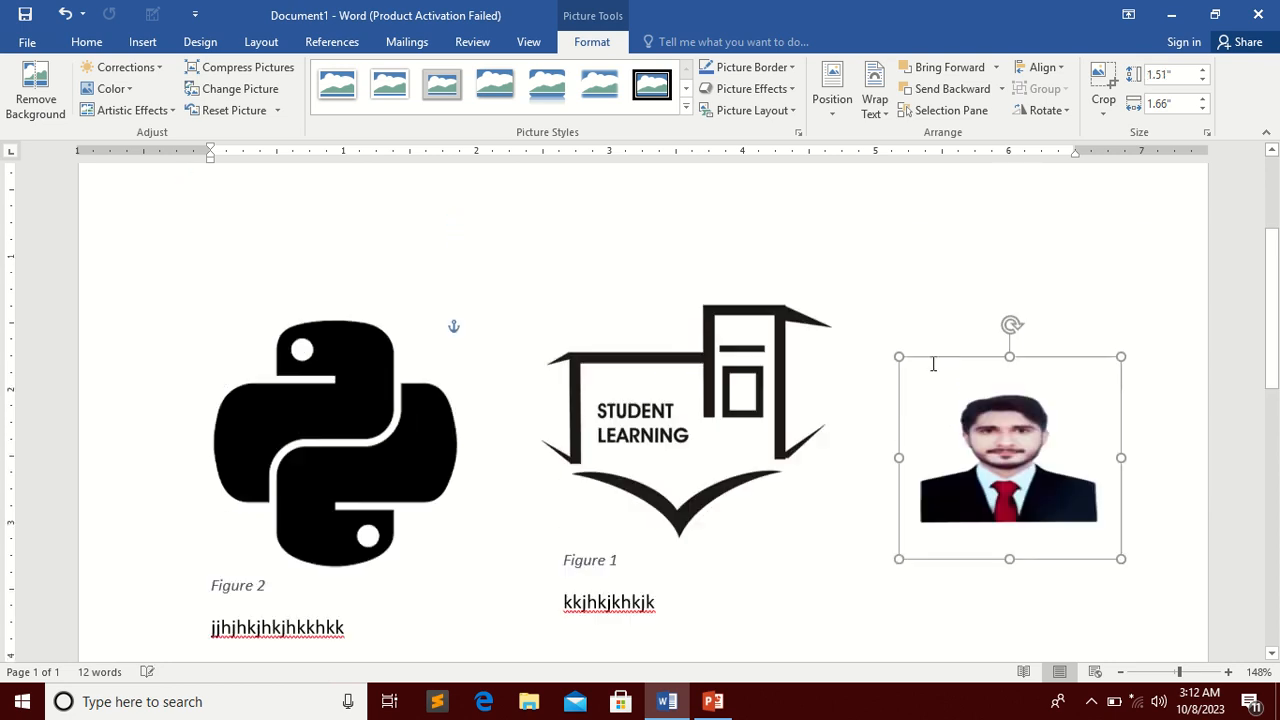